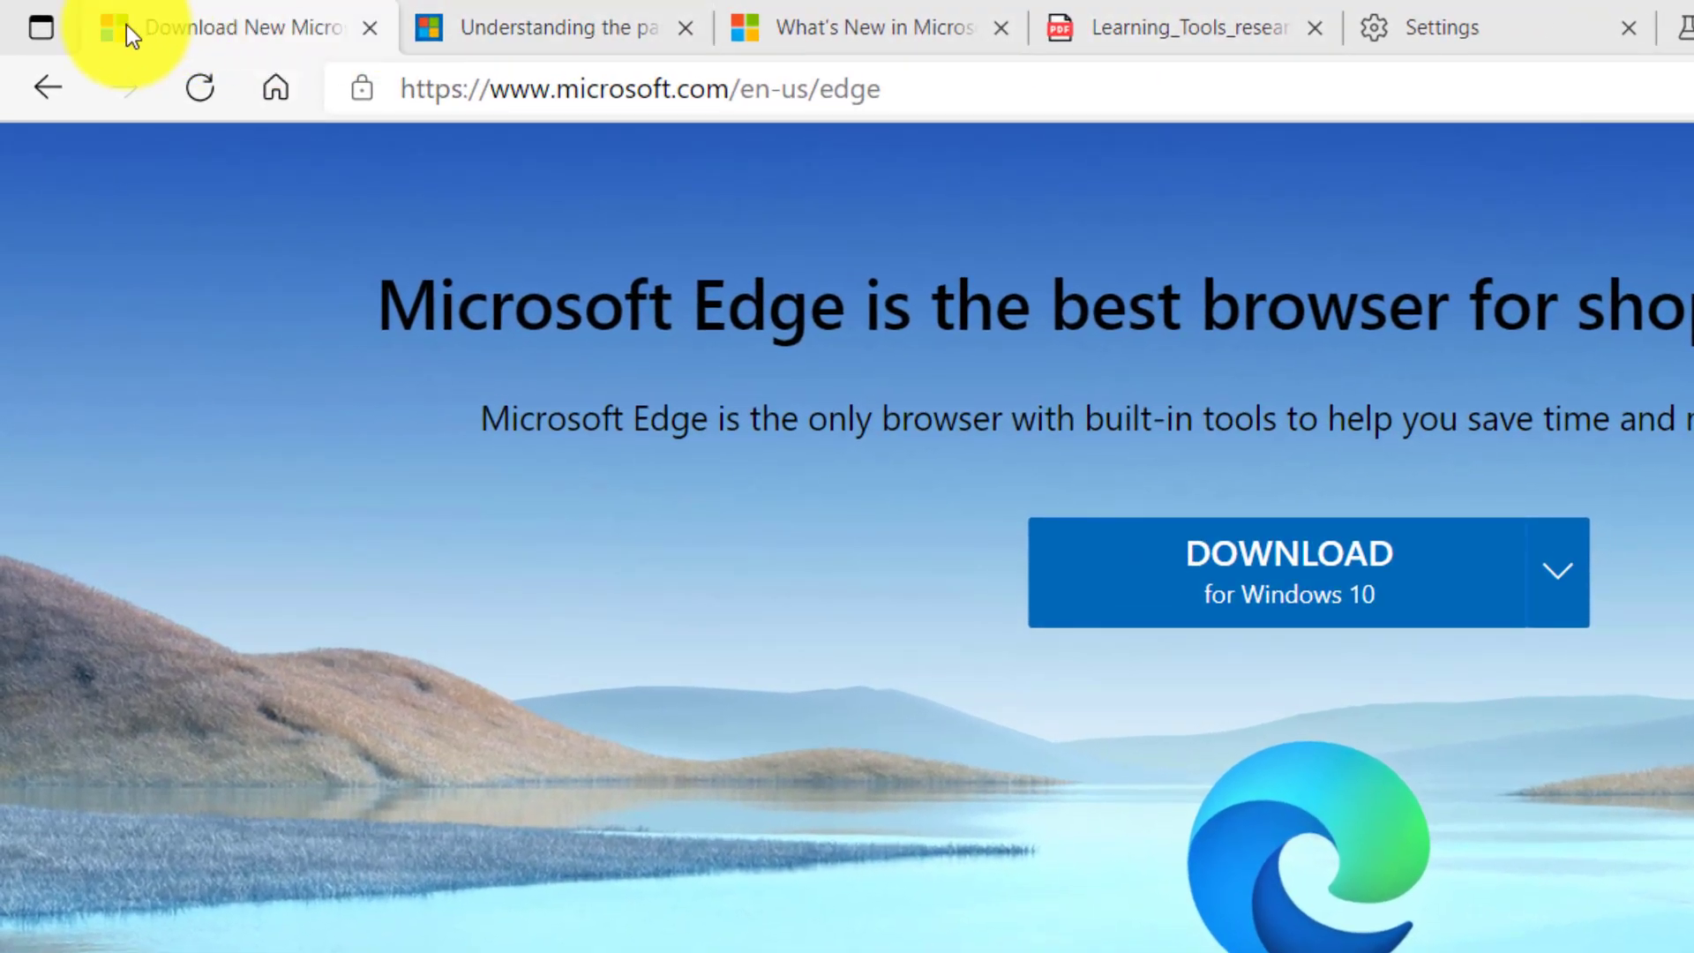
# - Switch to vertical tabs, browse the Learning Tools PDF and Teams article, and pin the tab pane
pyautogui.click(42, 35)
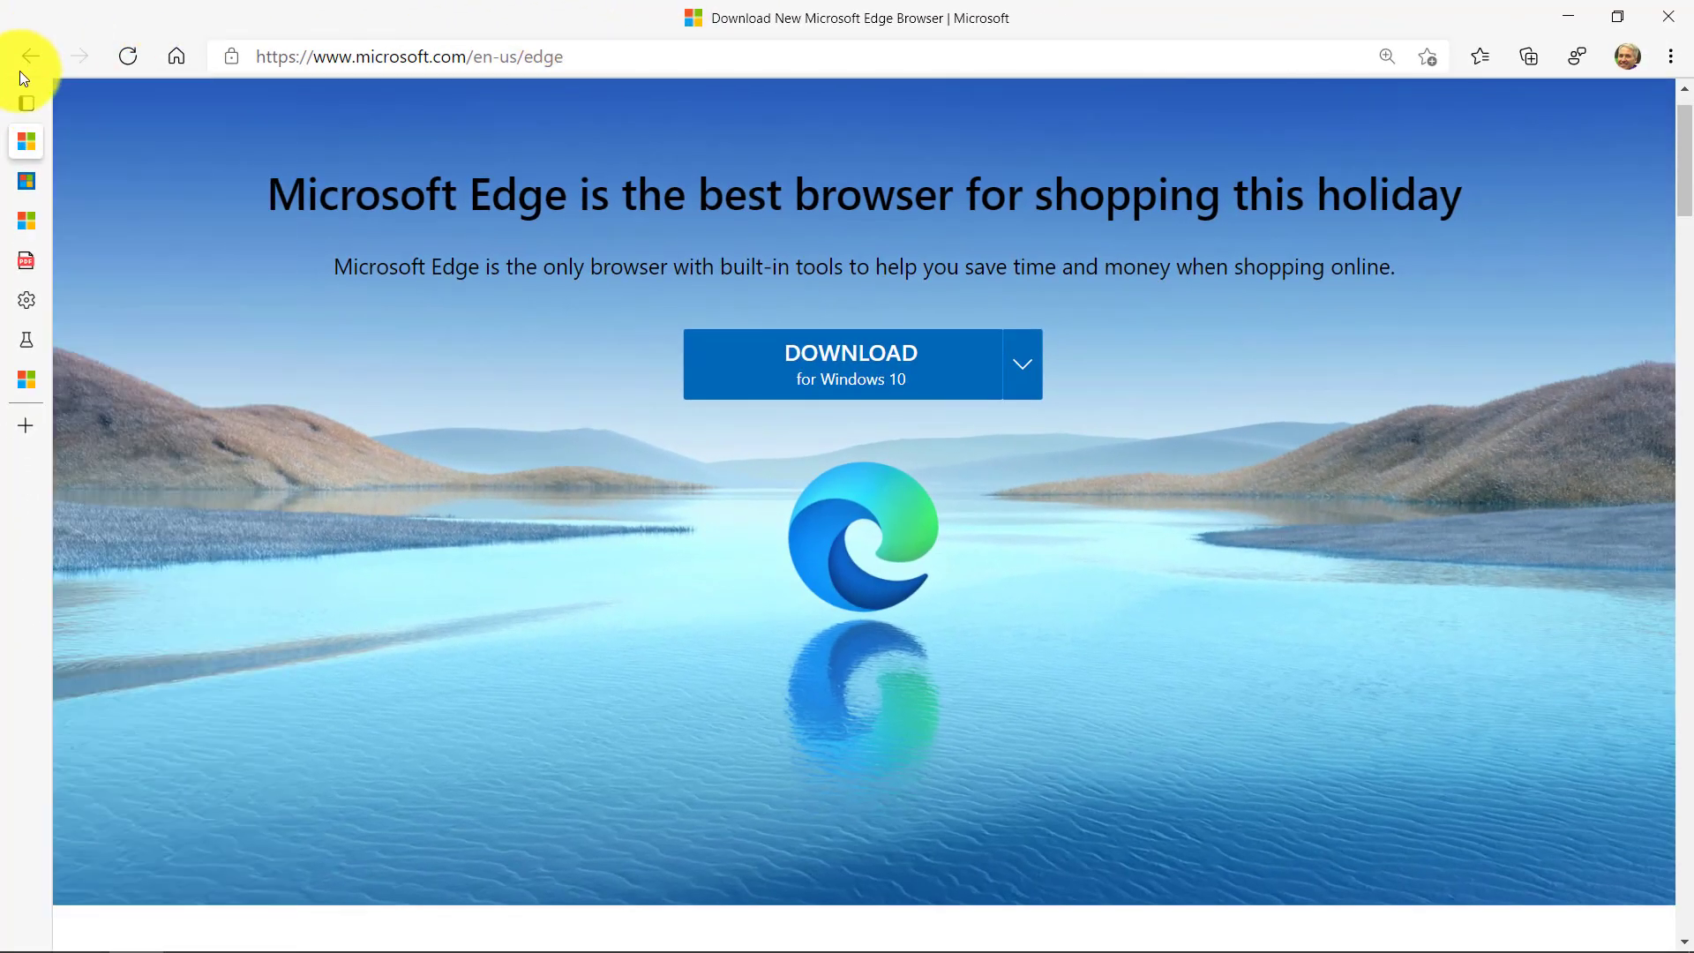
pyautogui.moveTo(15, 258)
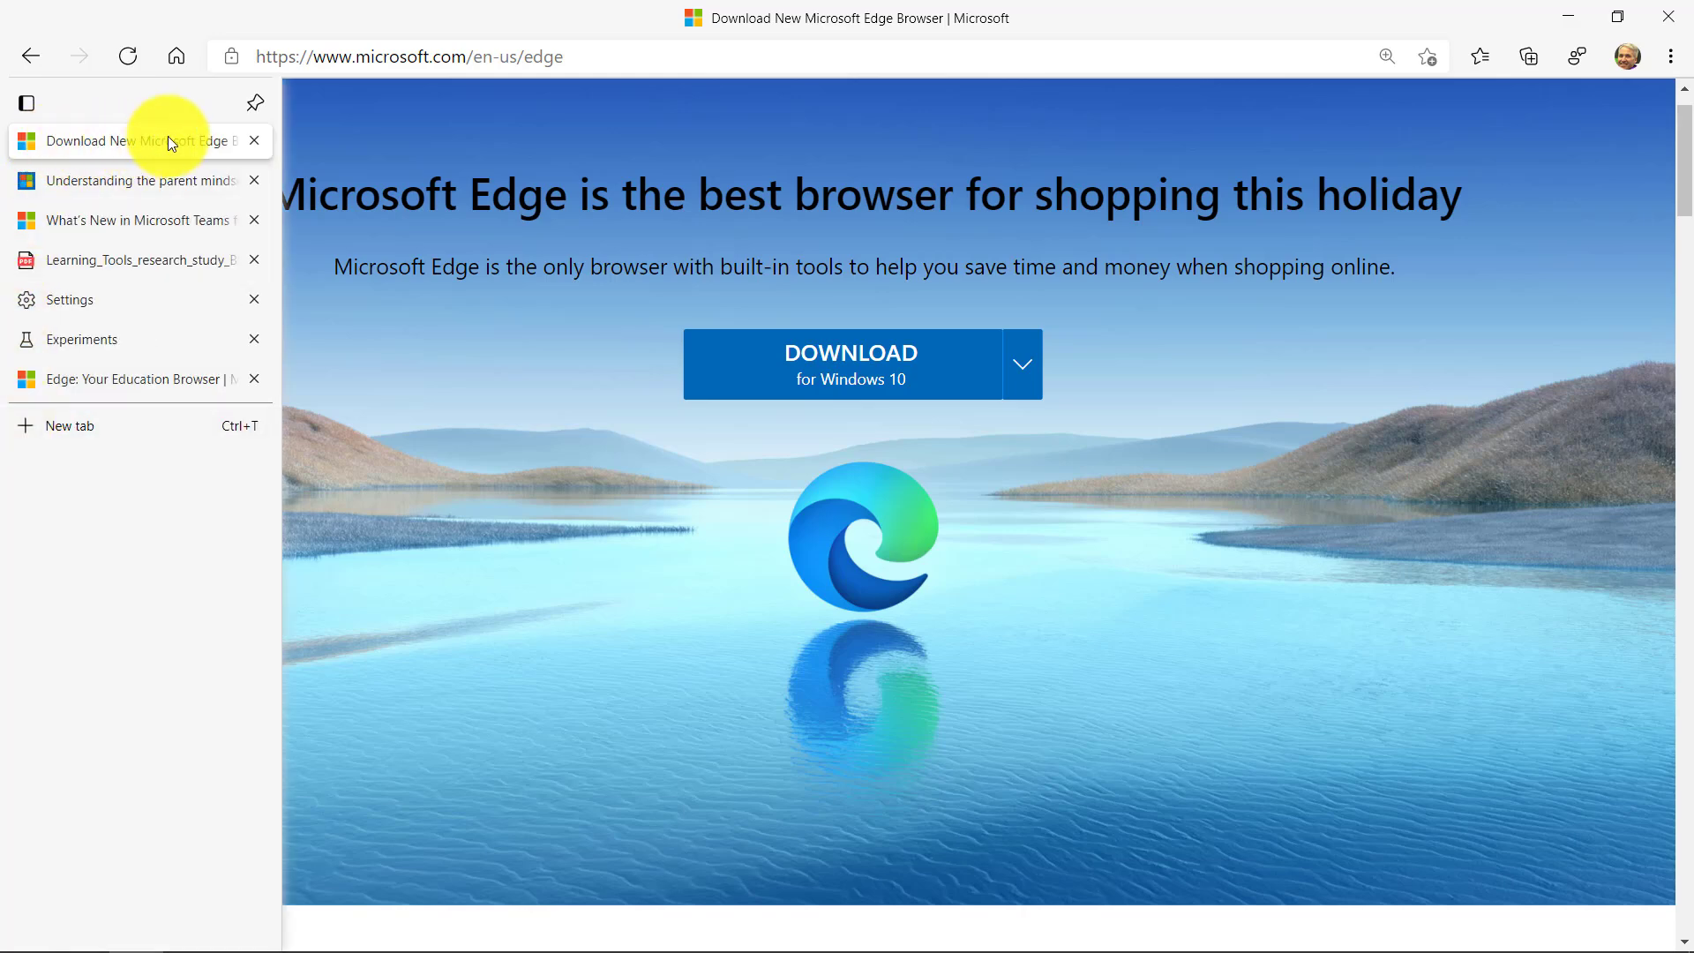
pyautogui.click(108, 257)
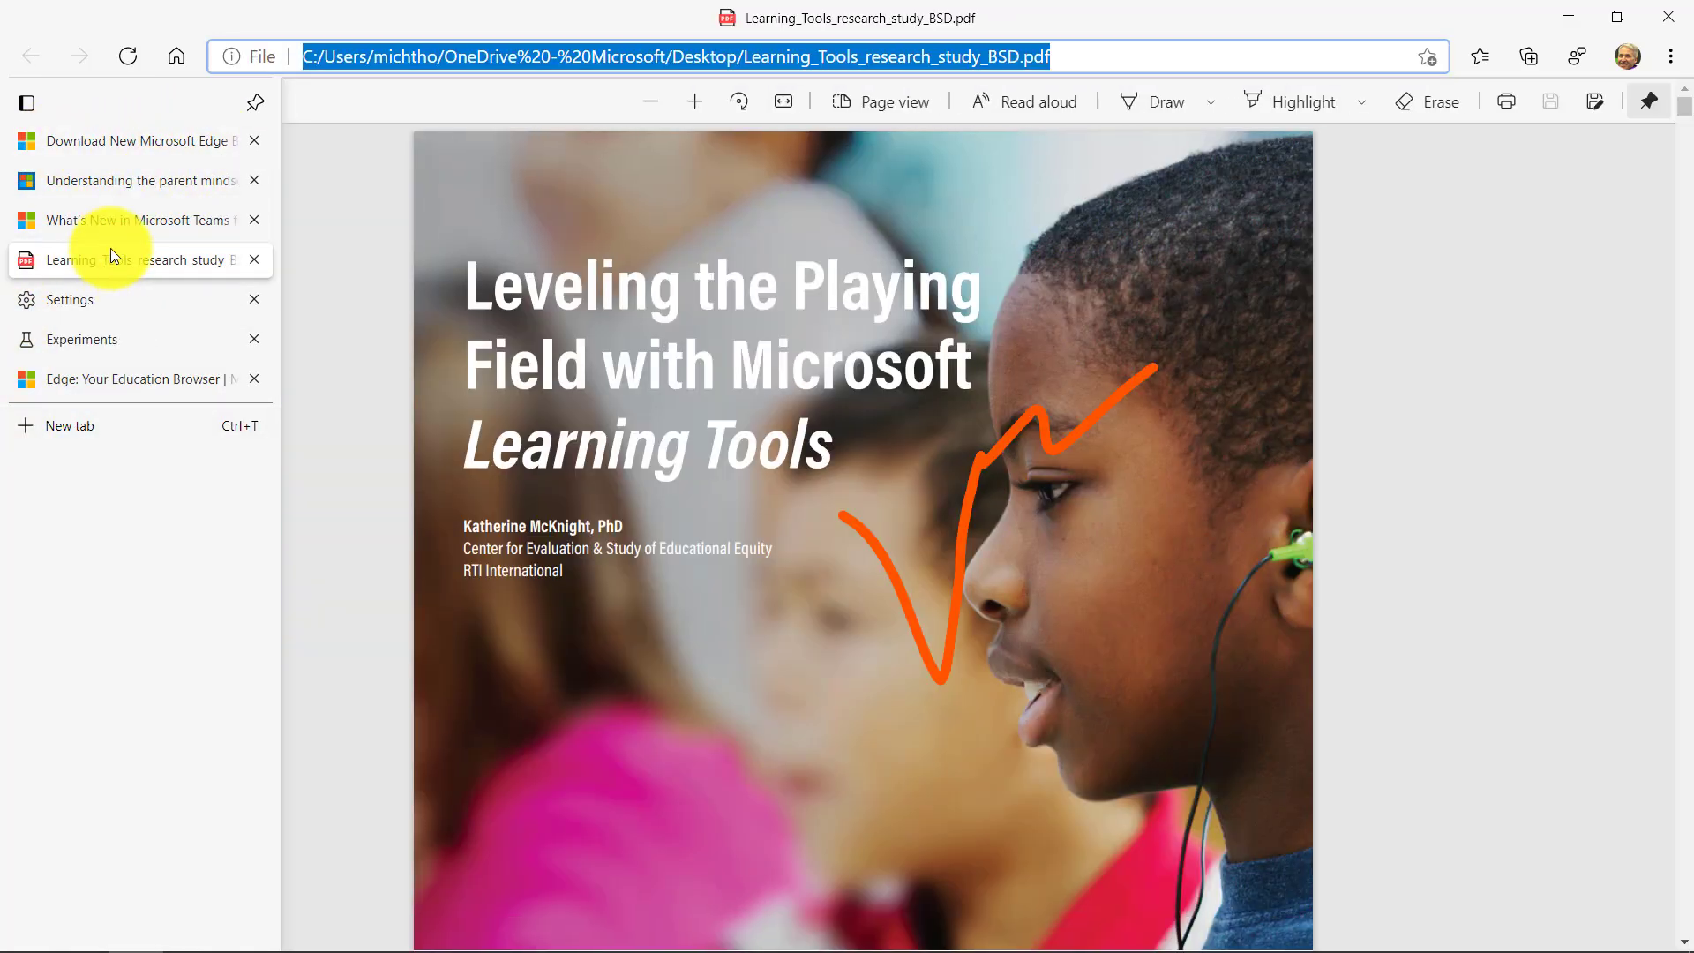
pyautogui.click(146, 218)
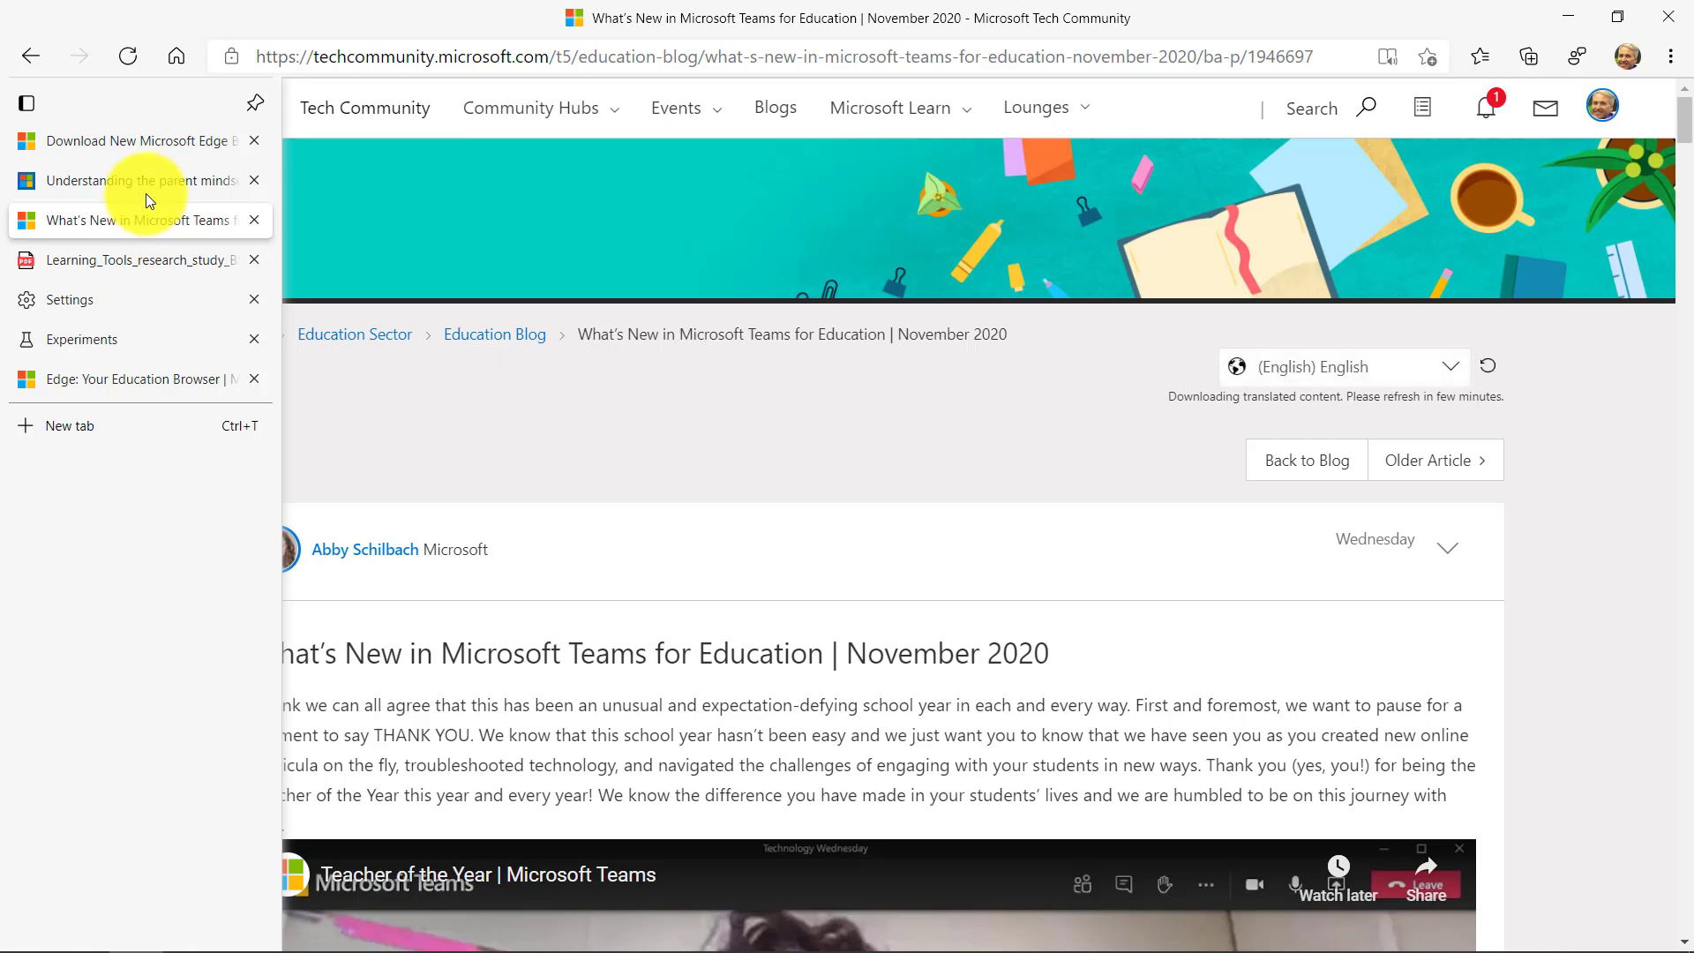
pyautogui.click(257, 98)
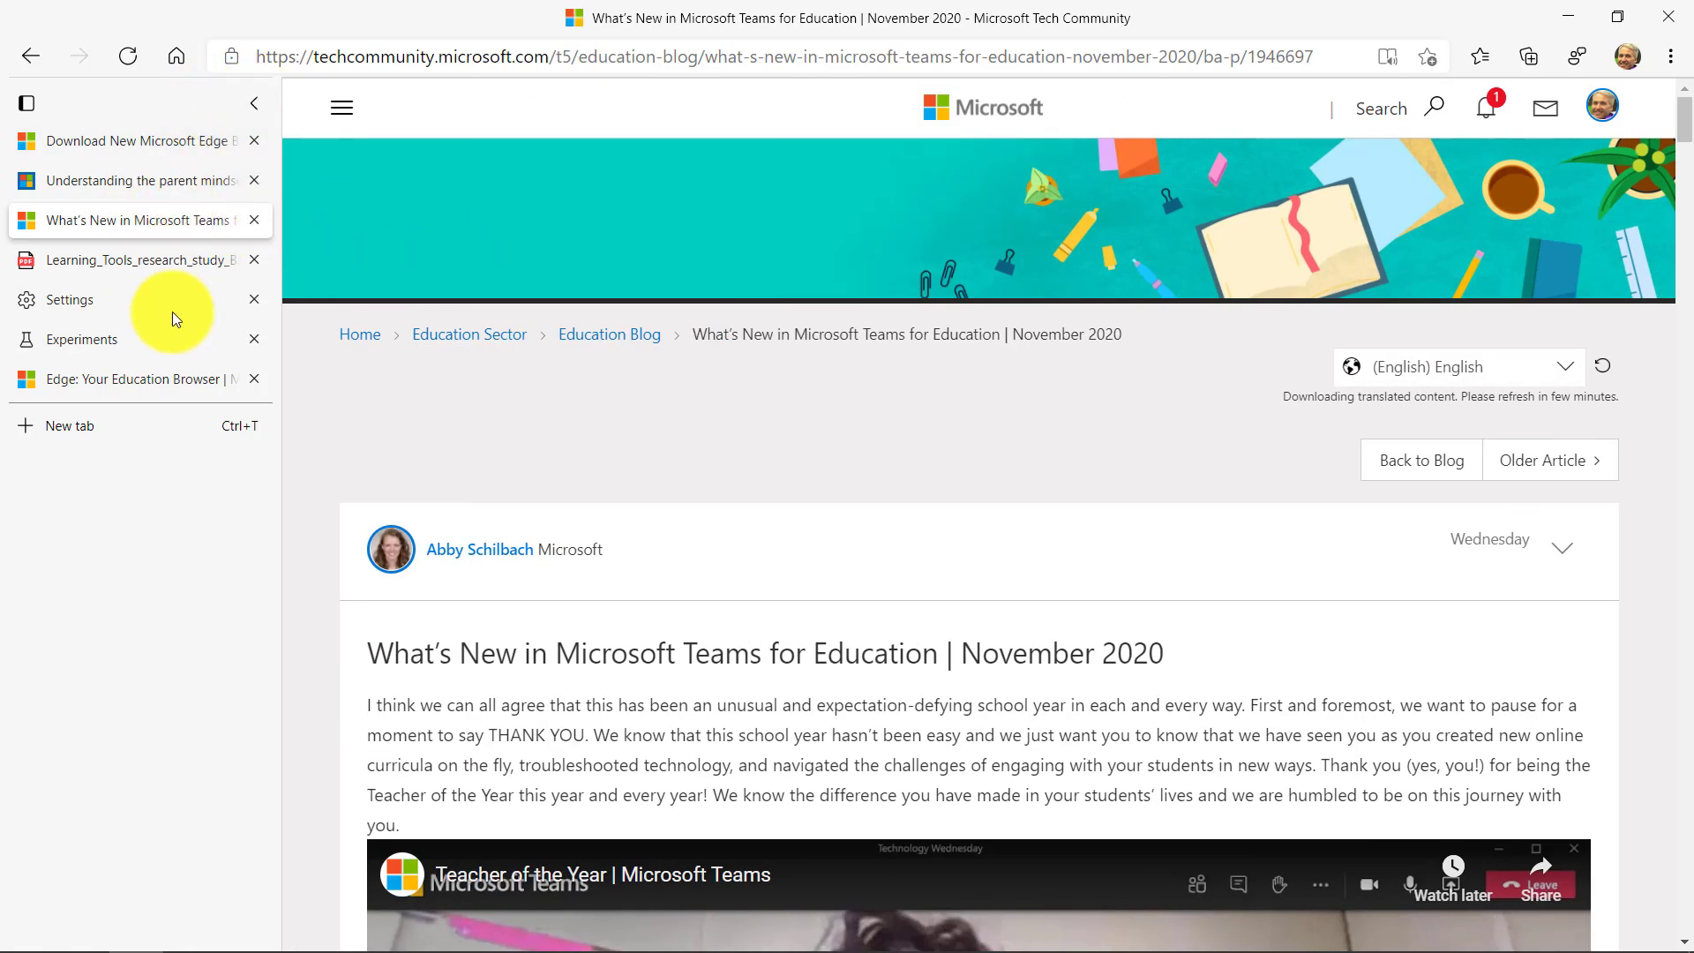
# - Add a new tab, collapse the pane, restore horizontal tabs and return to the download page
pyautogui.click(174, 421)
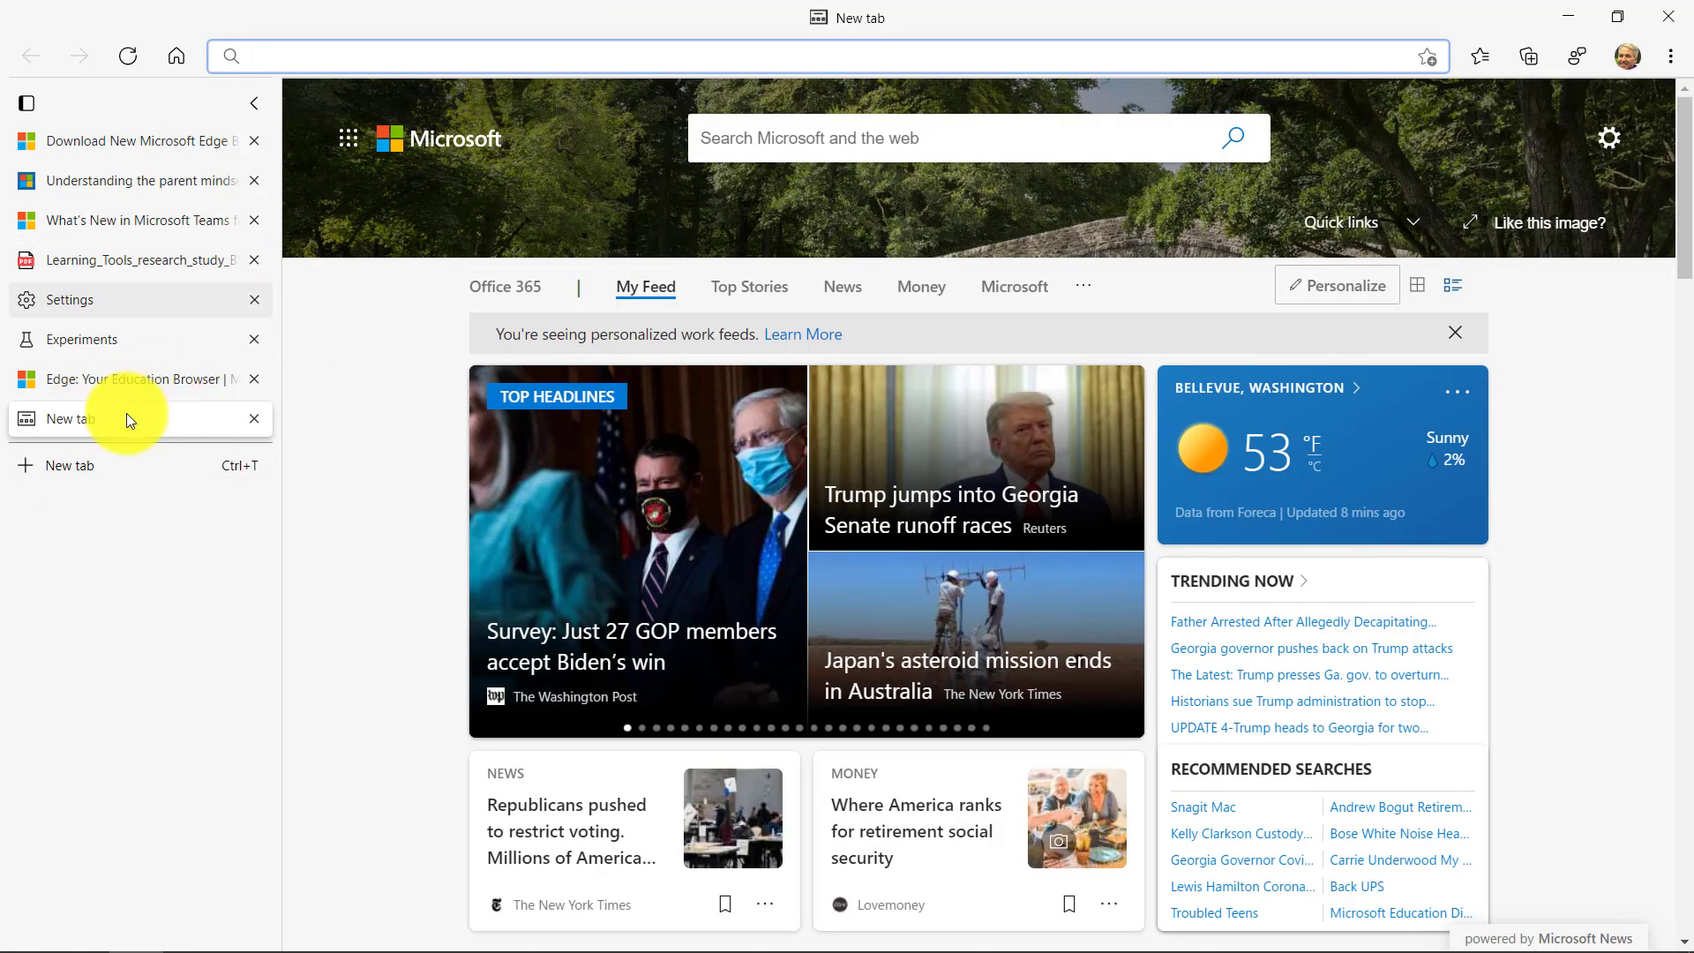
pyautogui.click(256, 104)
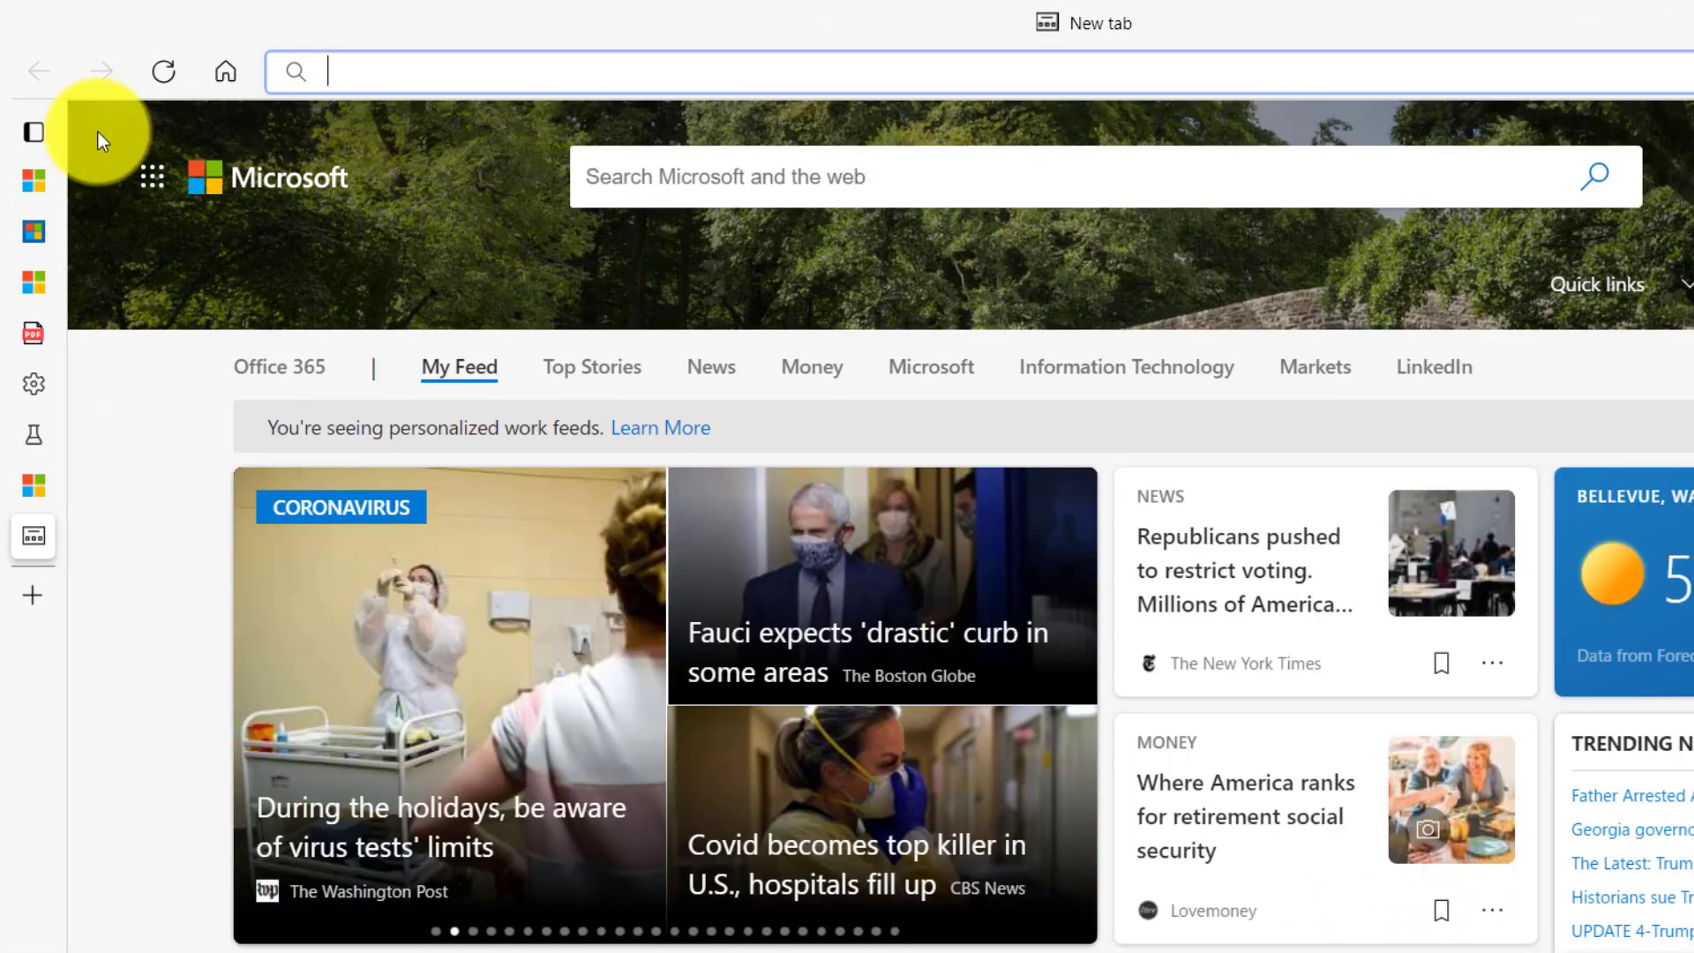
pyautogui.click(36, 130)
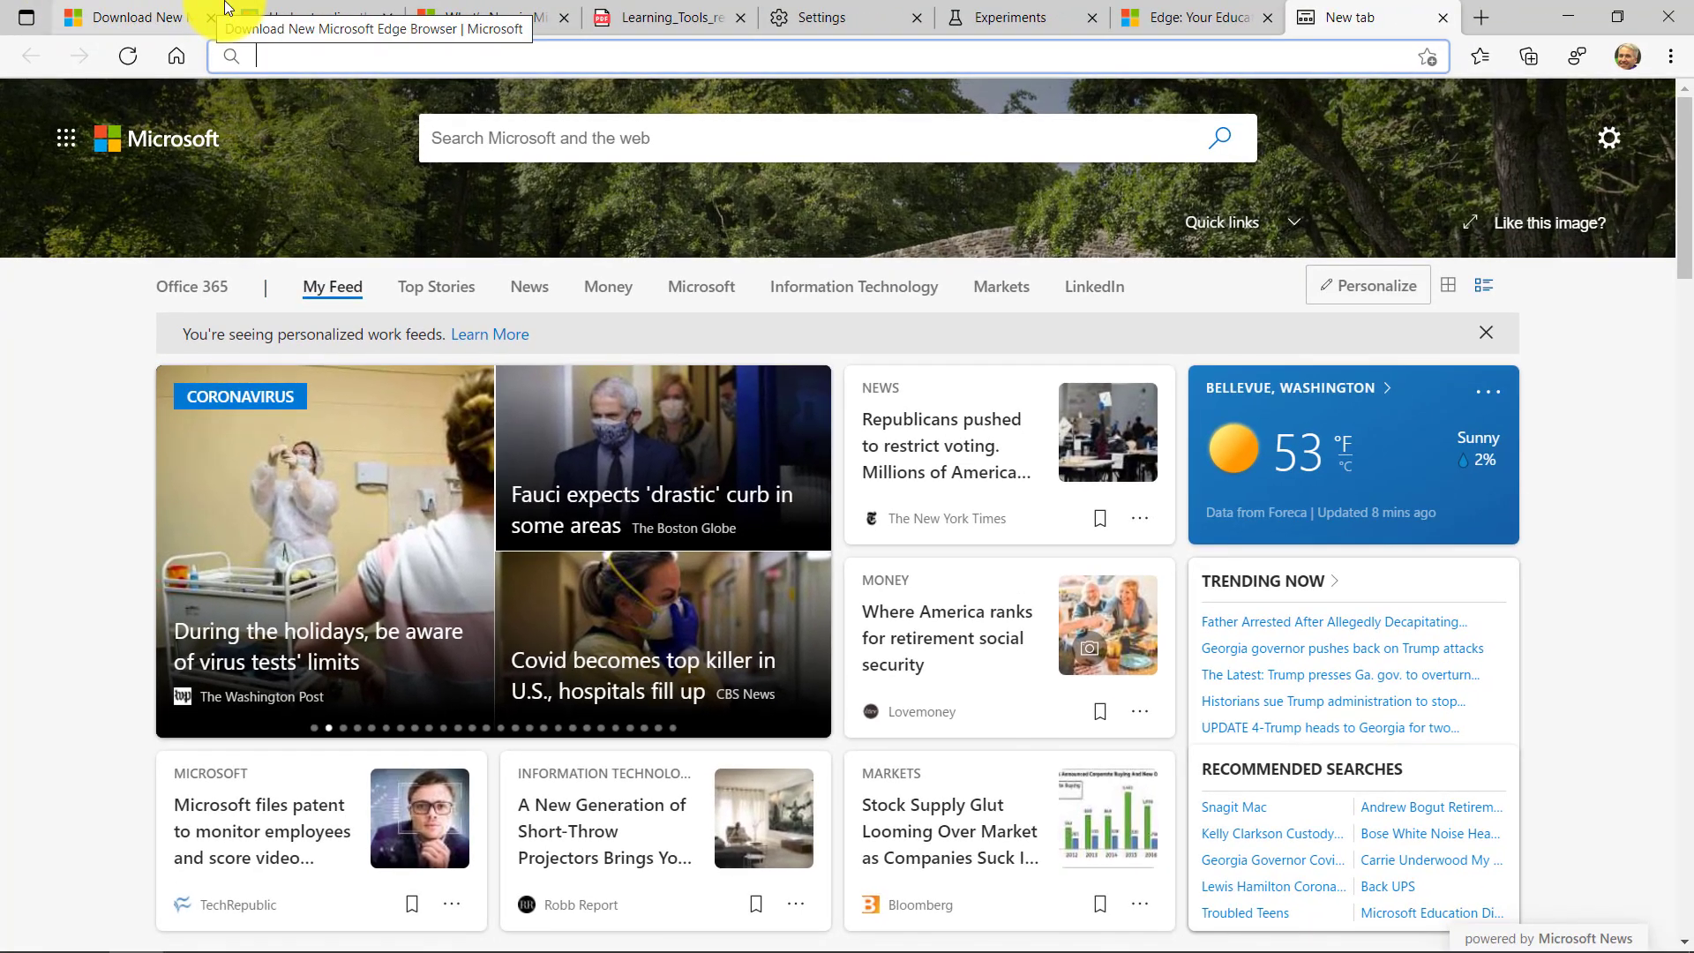
pyautogui.click(177, 19)
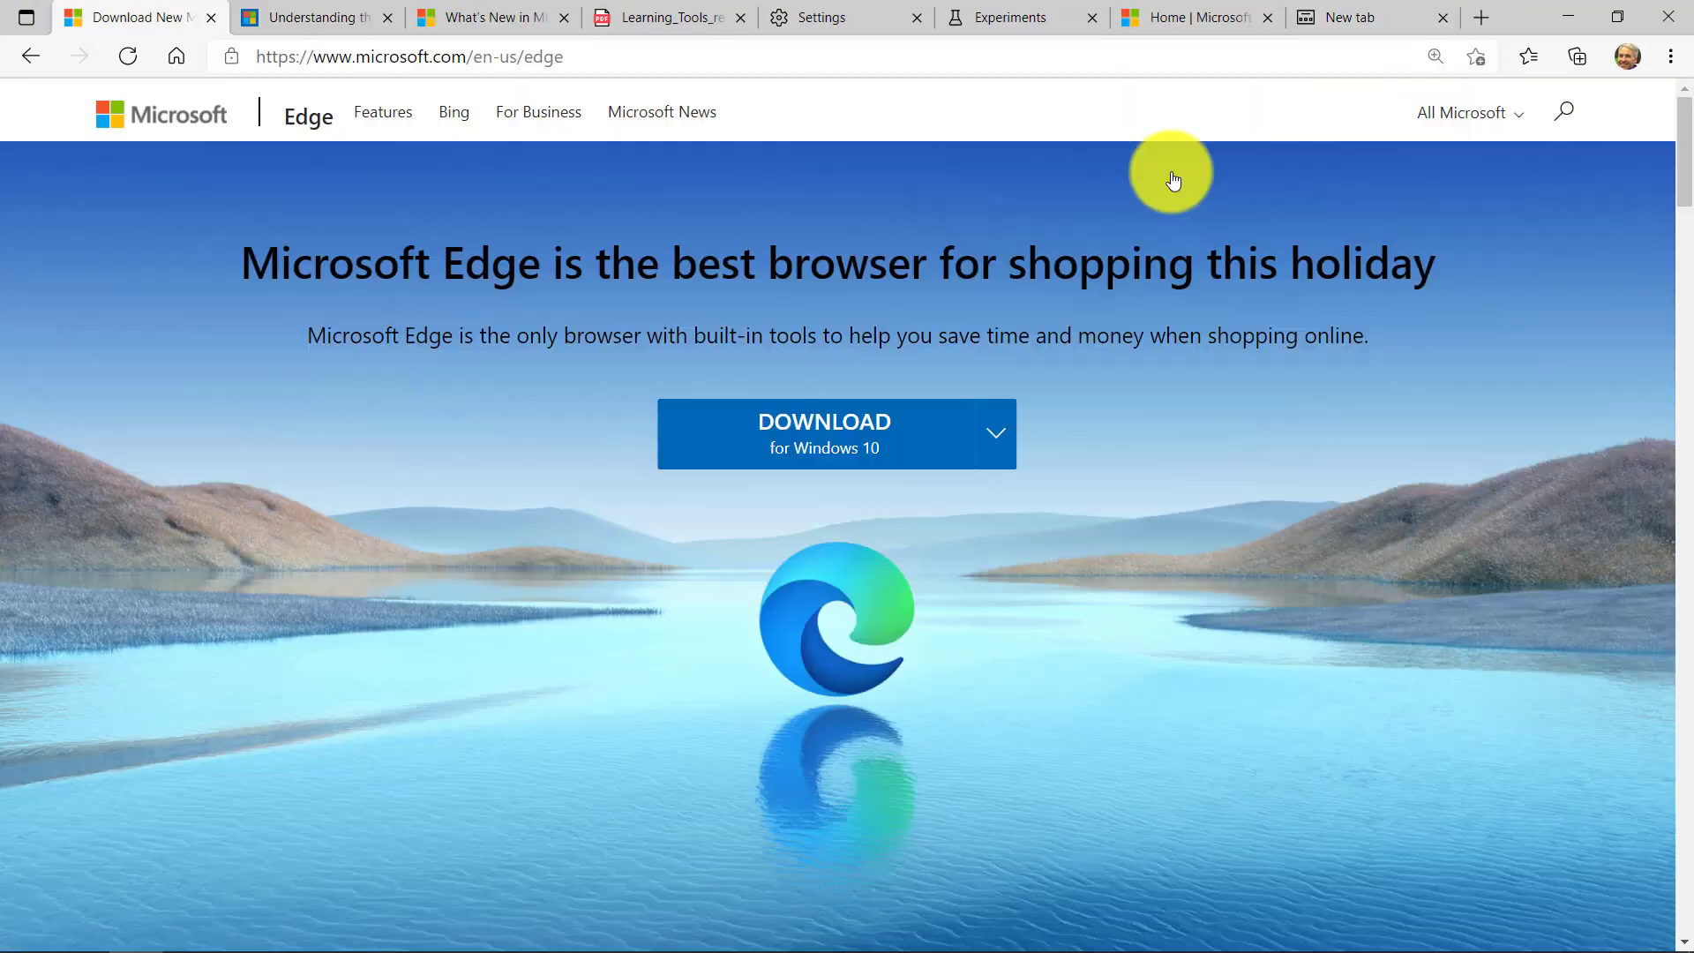
pyautogui.click(1675, 58)
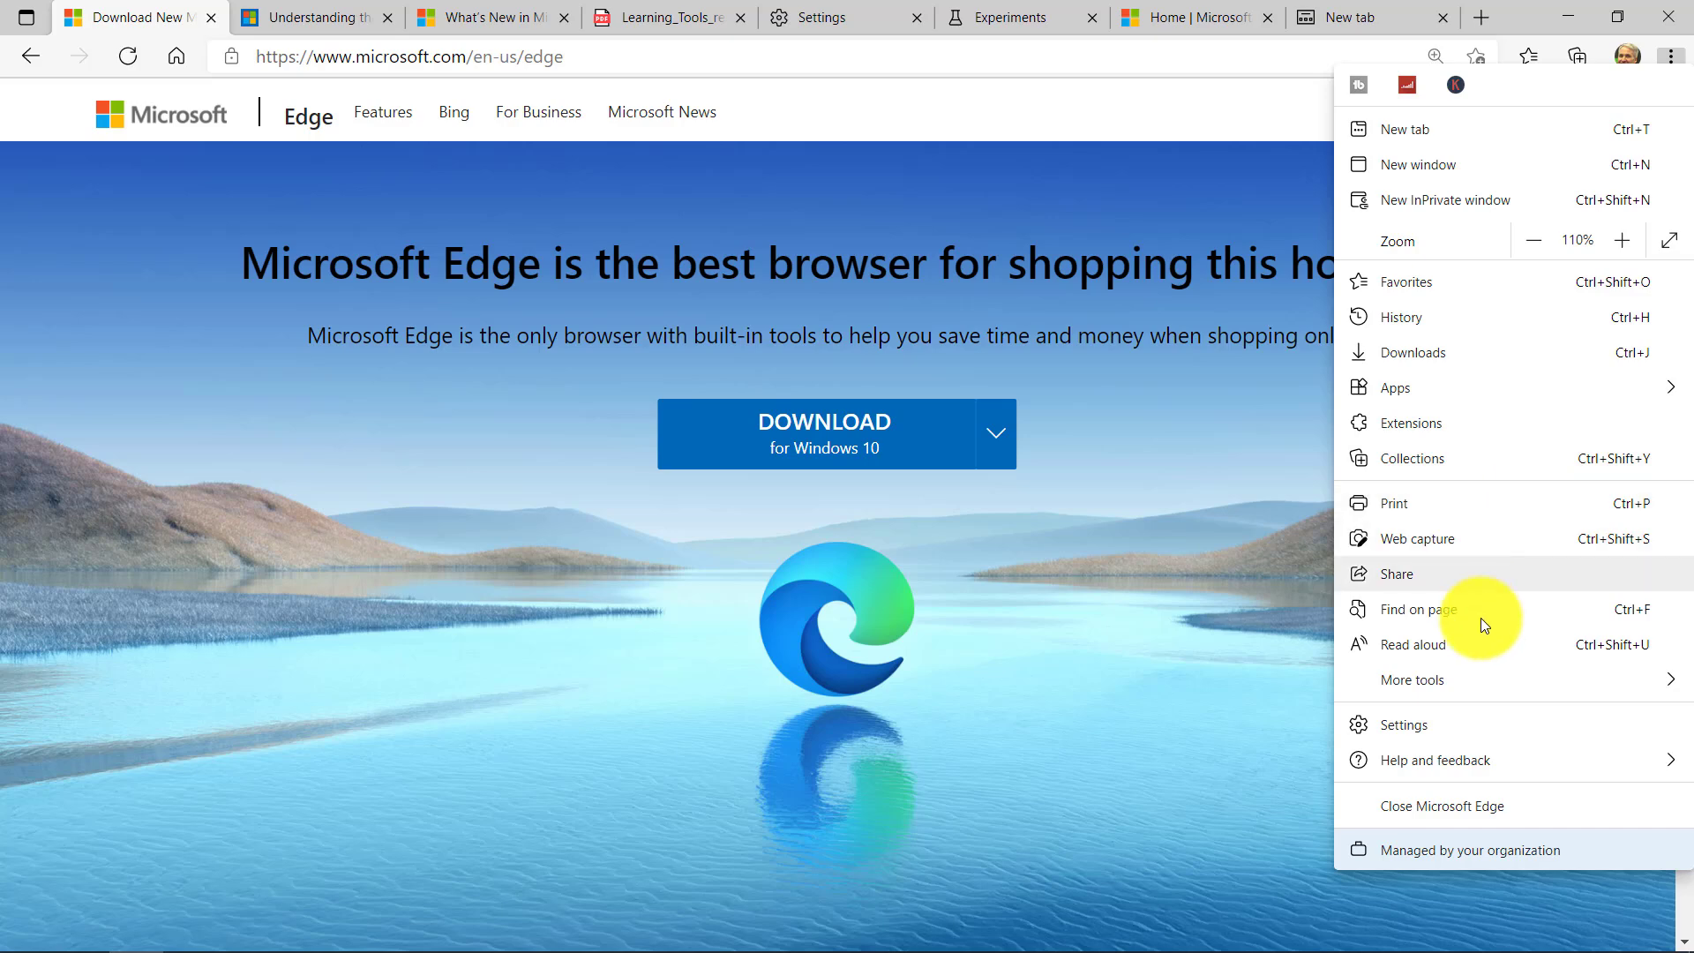
pyautogui.click(1520, 730)
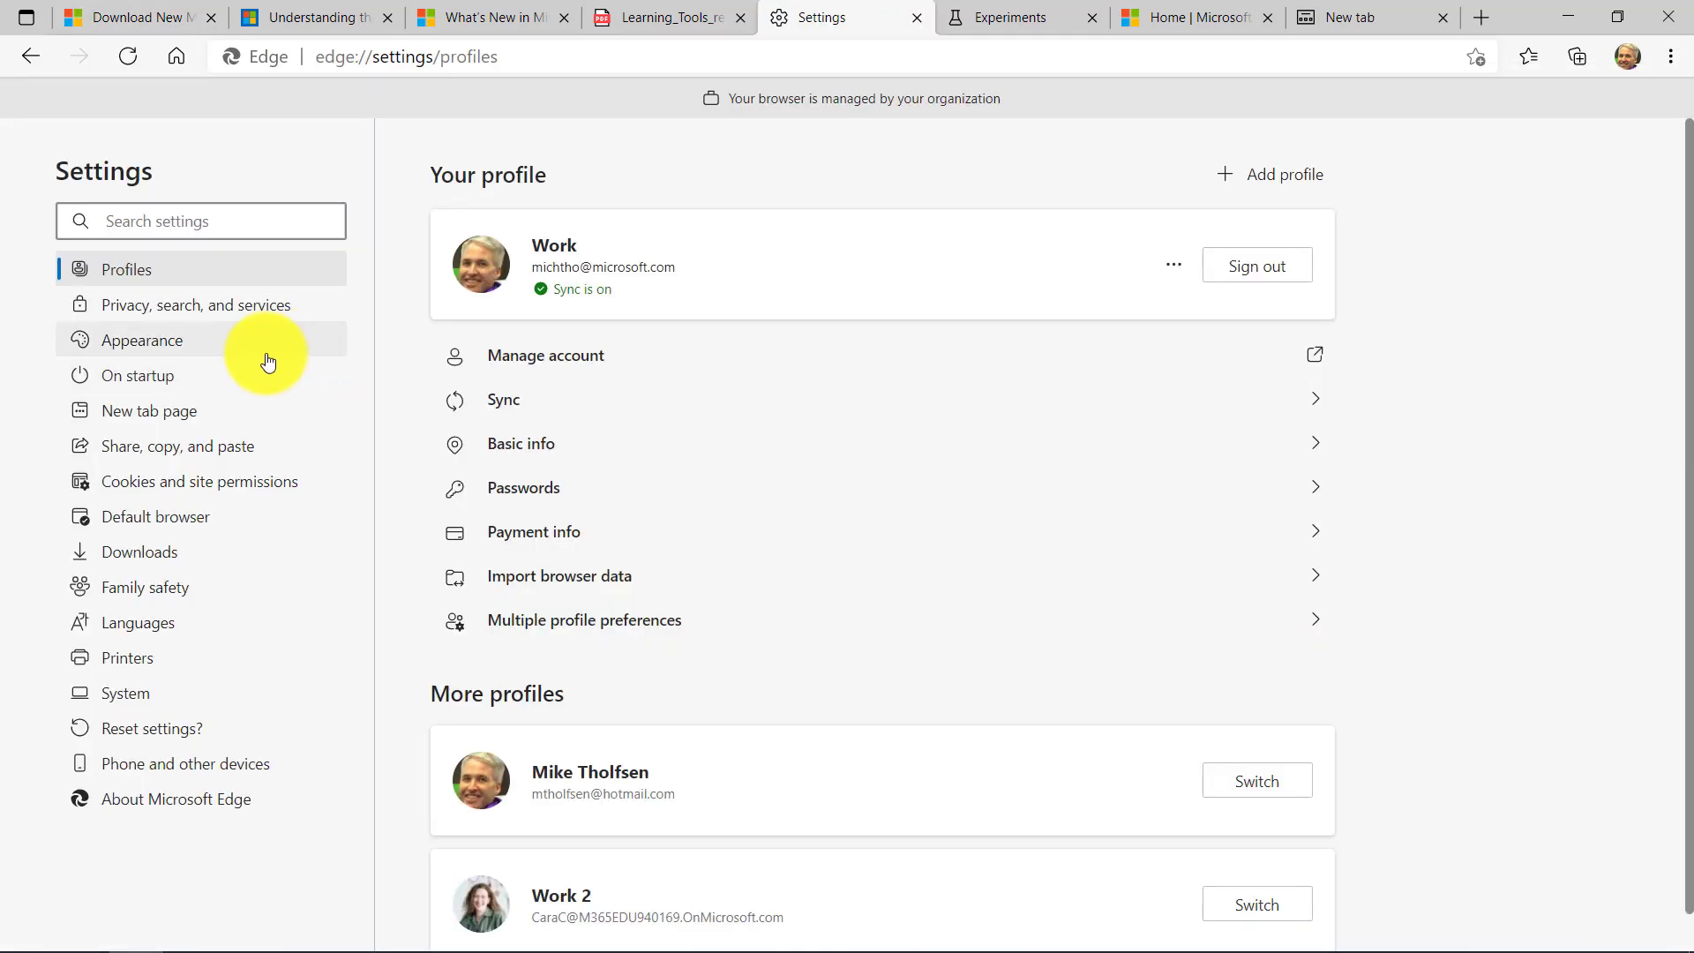
pyautogui.click(241, 353)
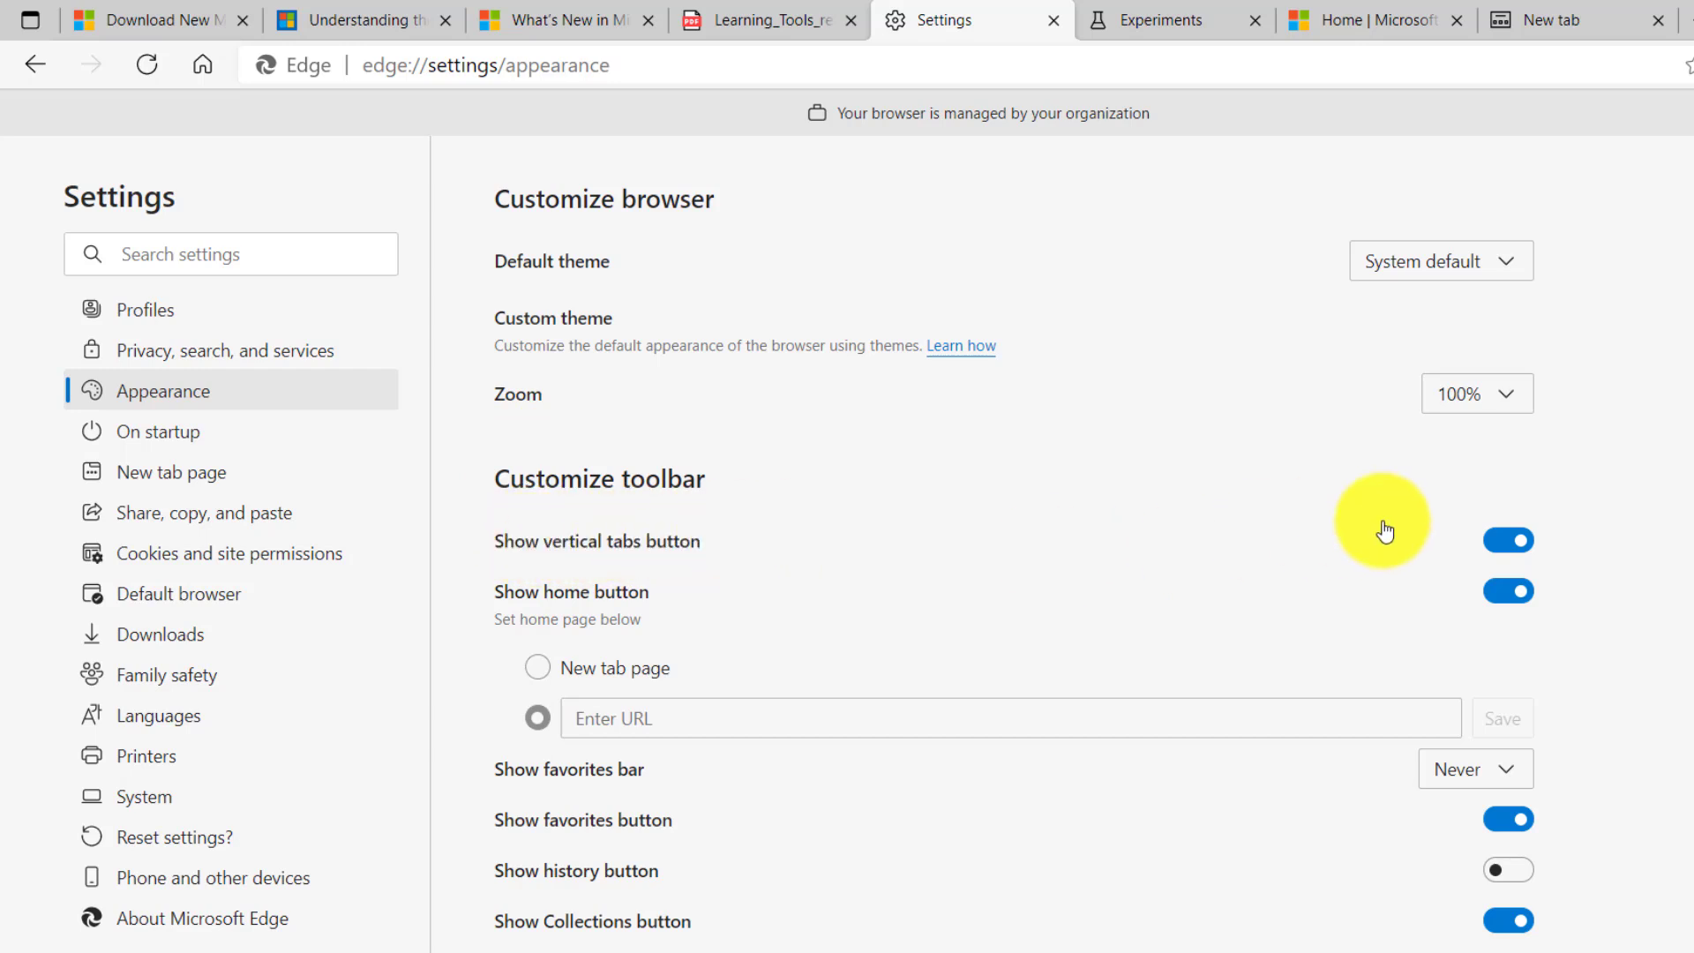
pyautogui.click(1510, 542)
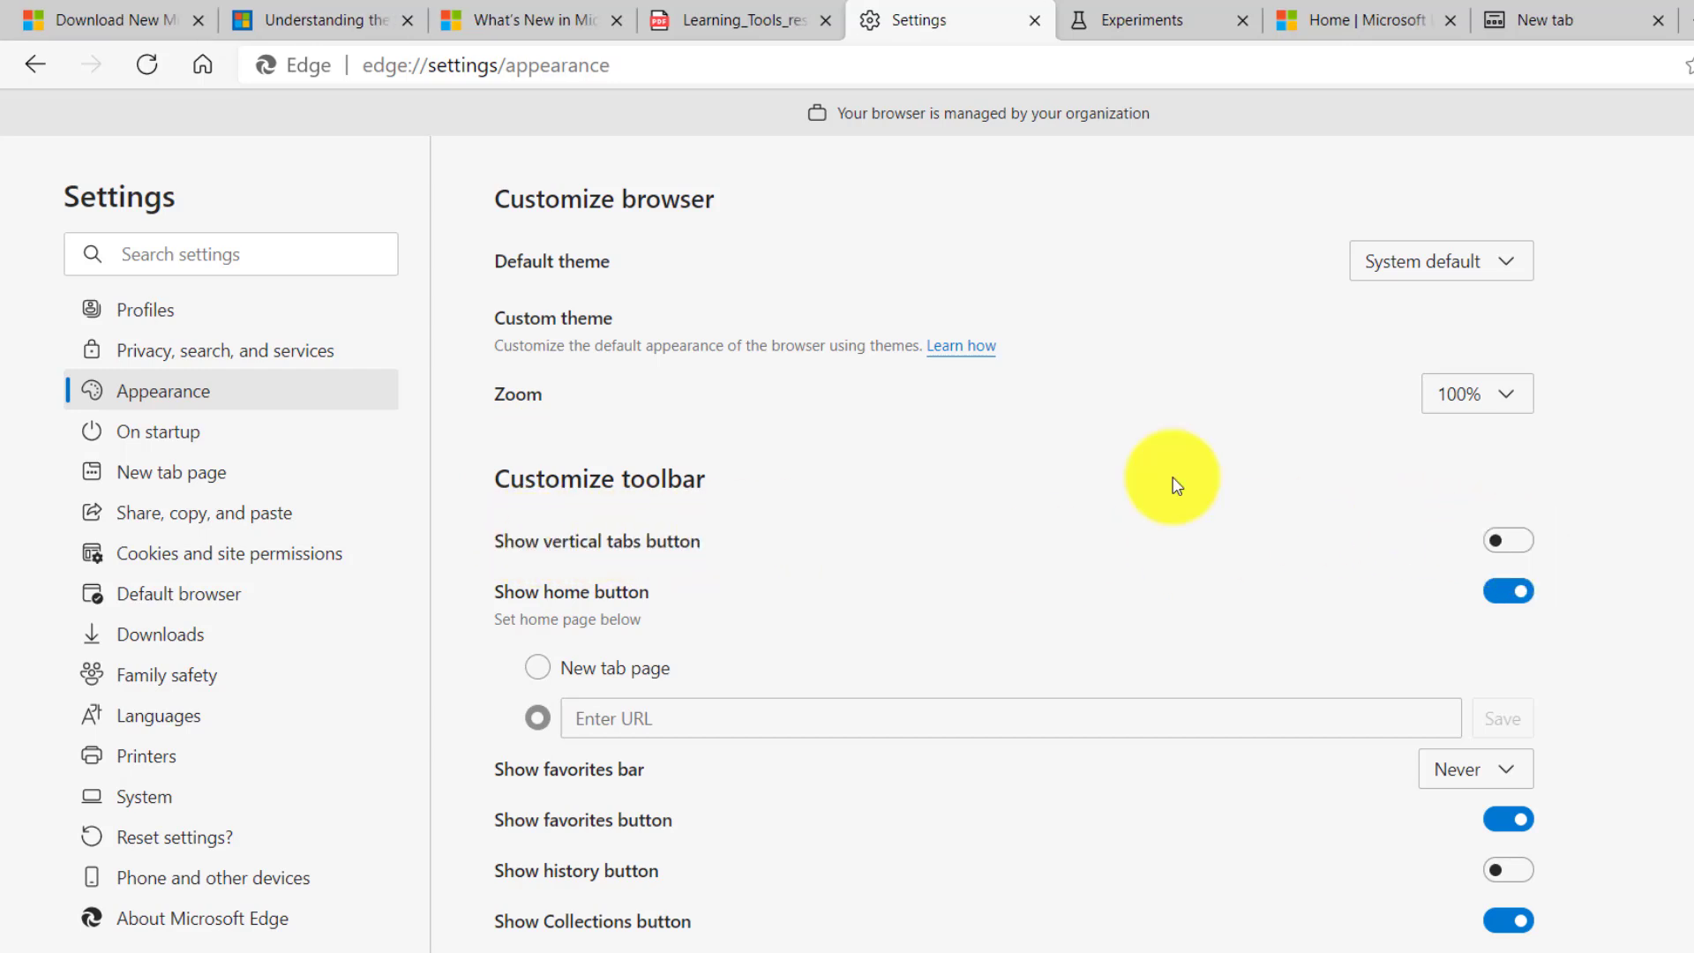
pyautogui.click(1520, 551)
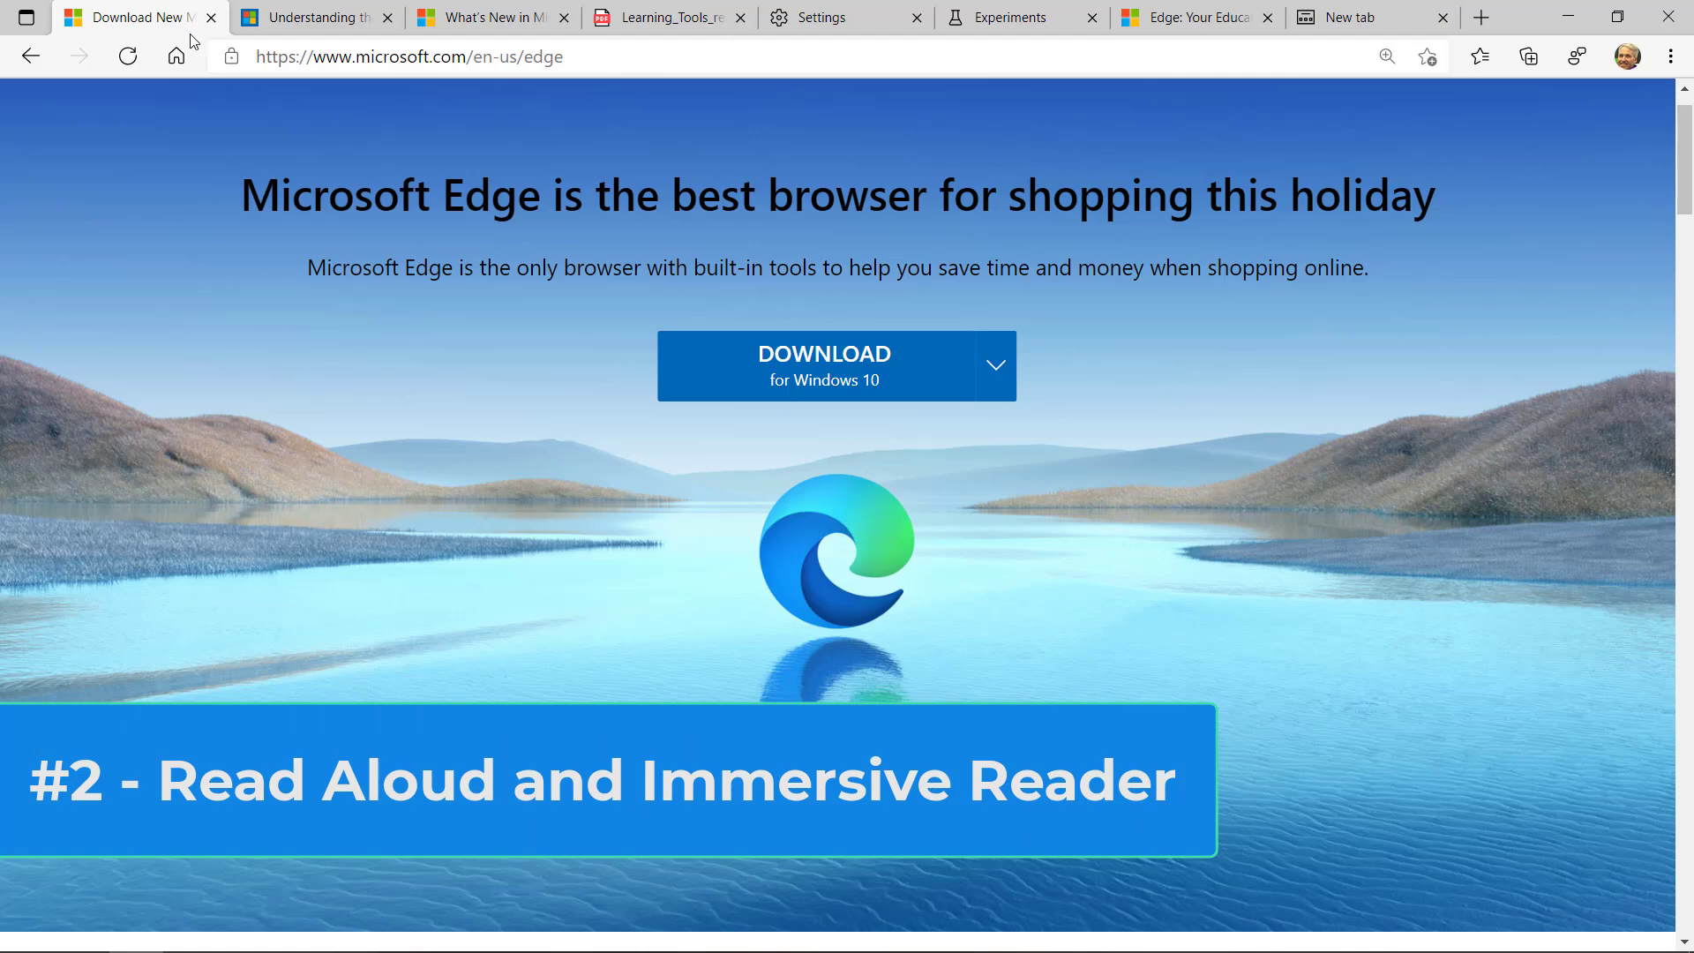
# - Go to the parent mindset blog article and select its opening line
pyautogui.click(328, 32)
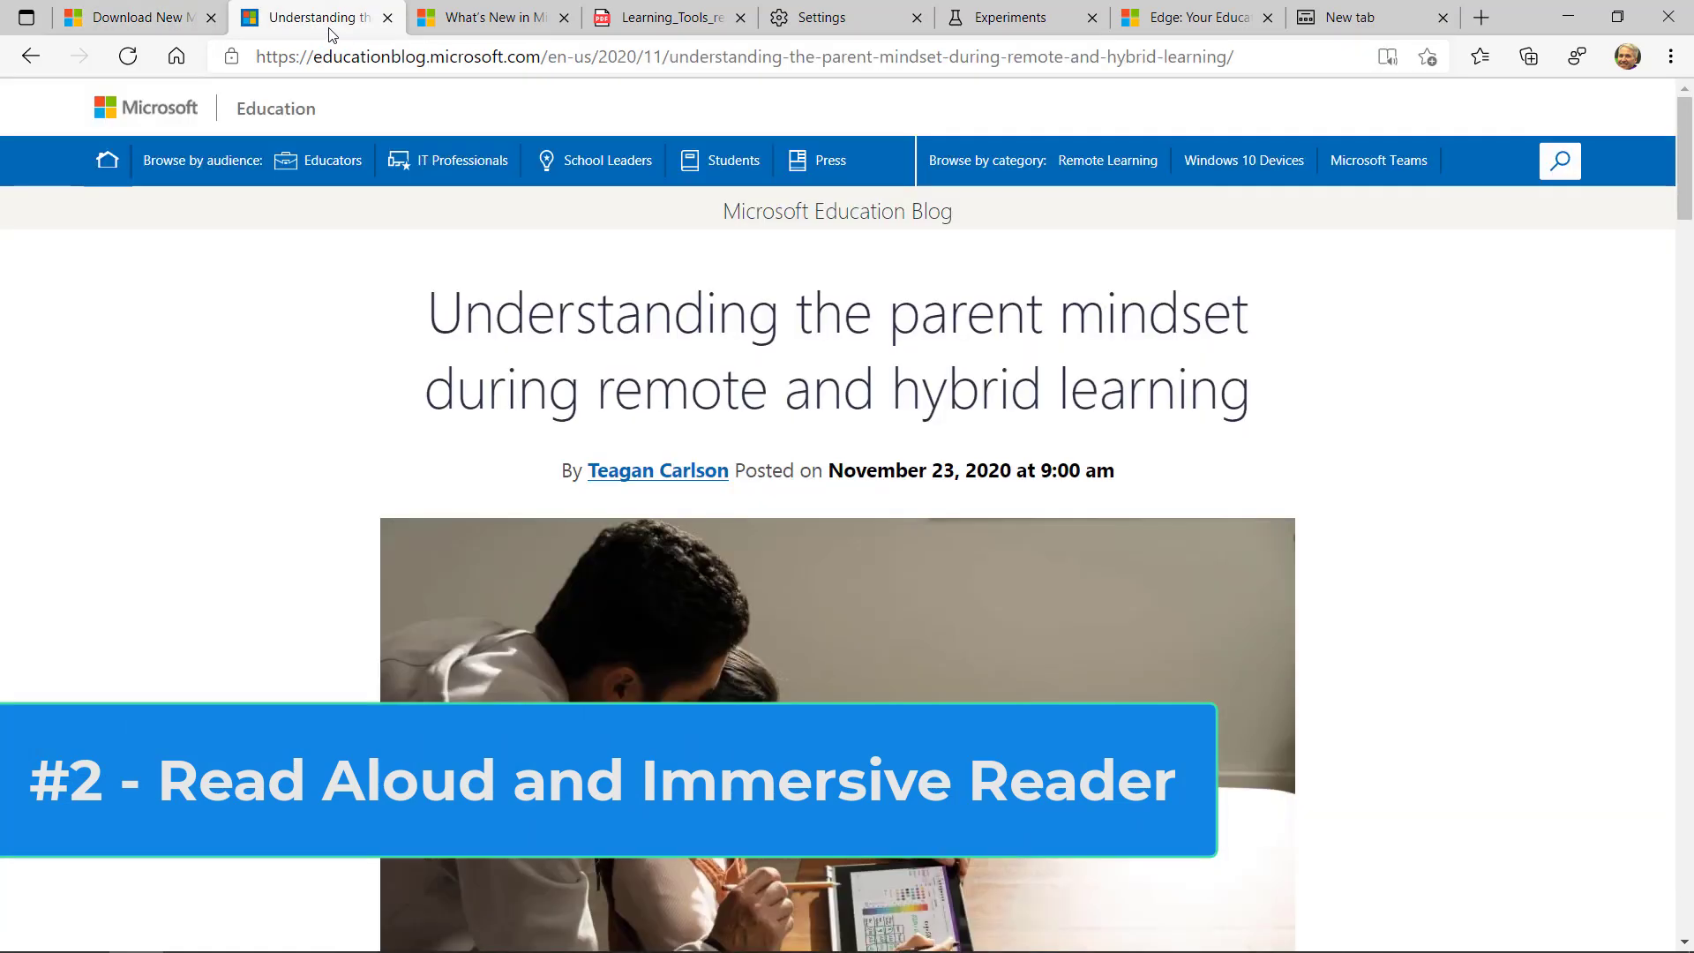
pyautogui.scroll(-4, 620, 481)
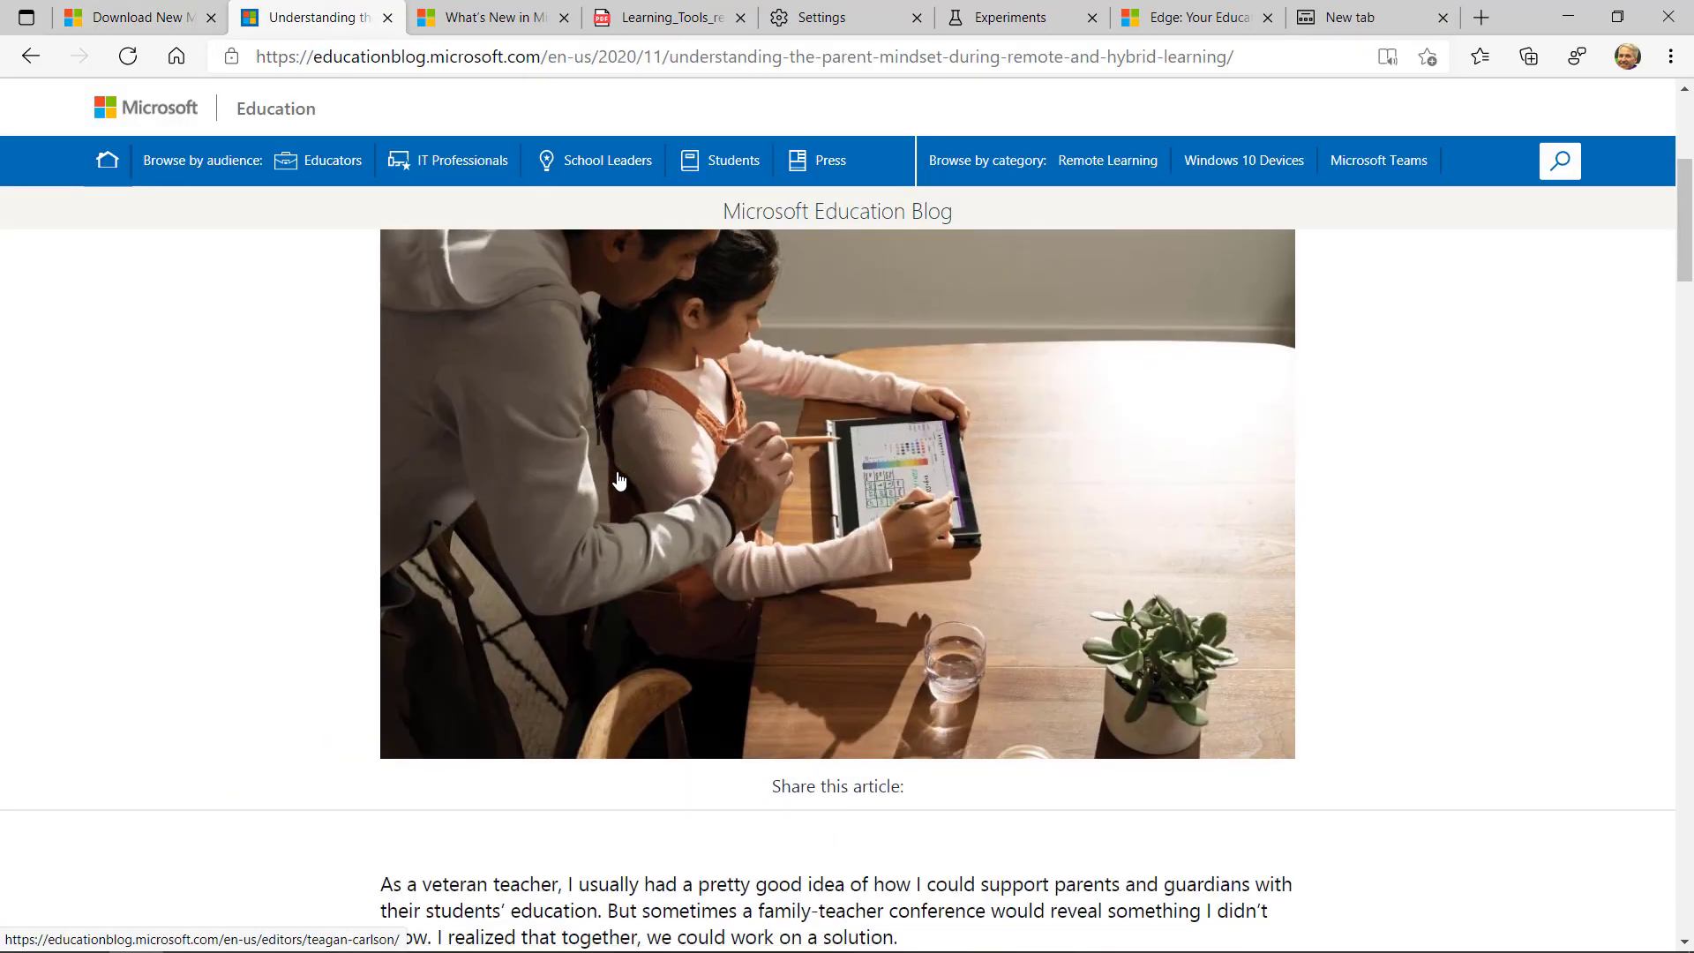
pyautogui.scroll(-8, 621, 481)
pyautogui.scroll(2, 595, 611)
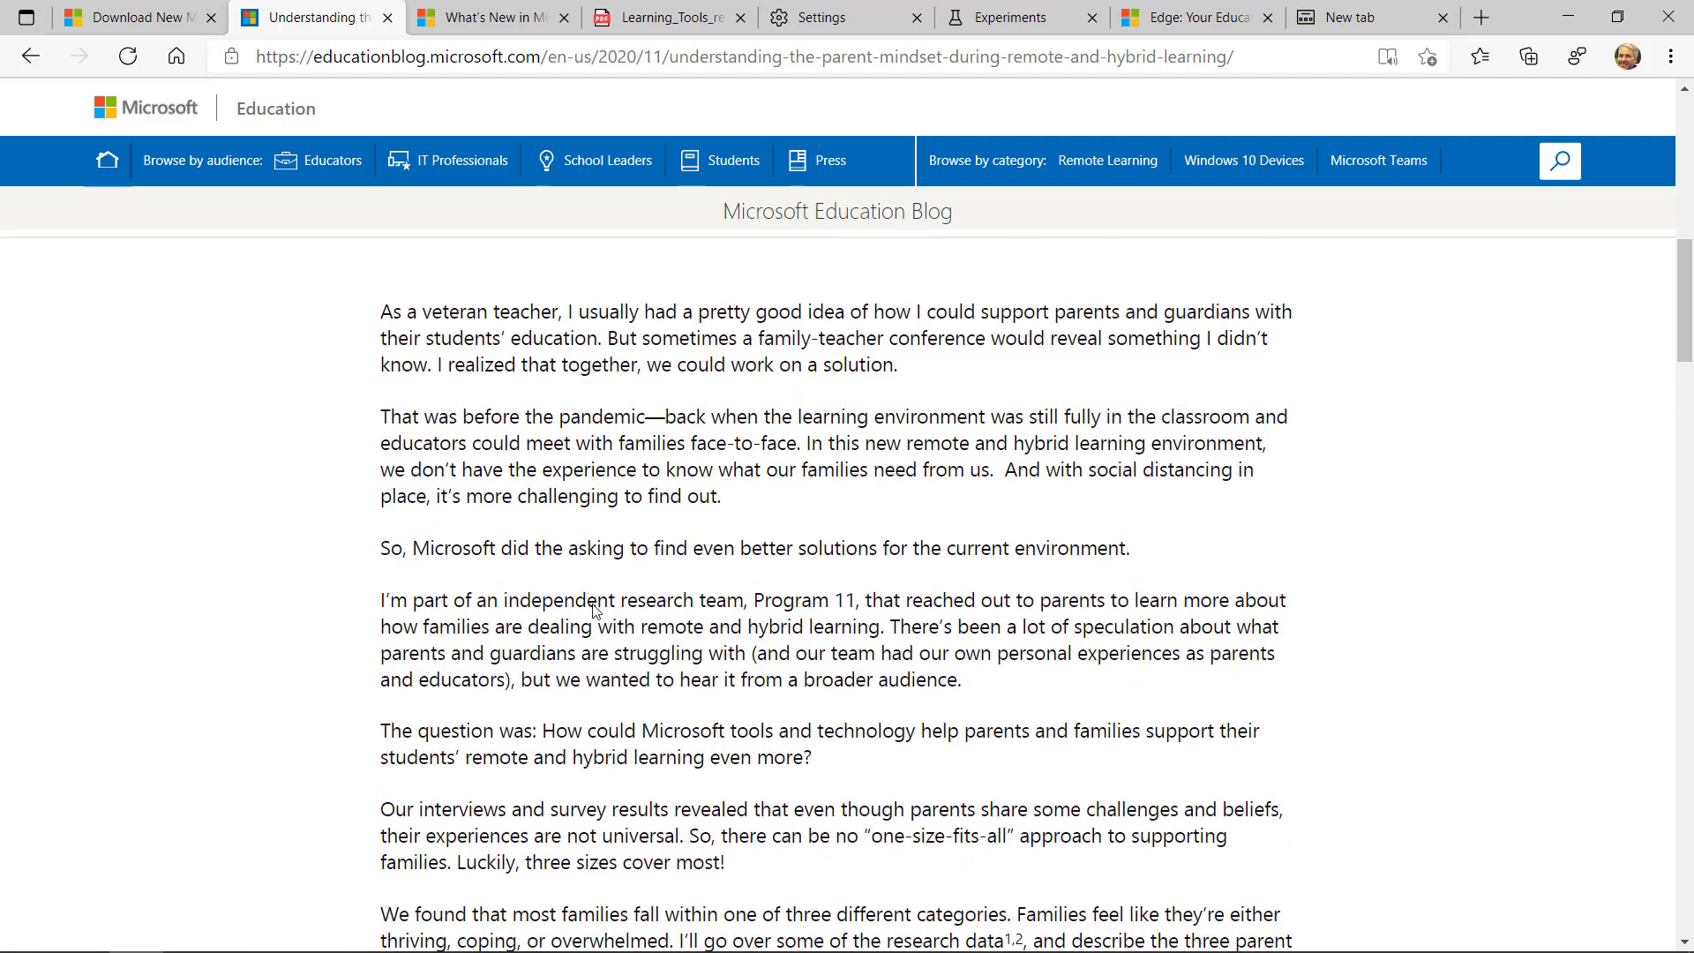
pyautogui.click(389, 313)
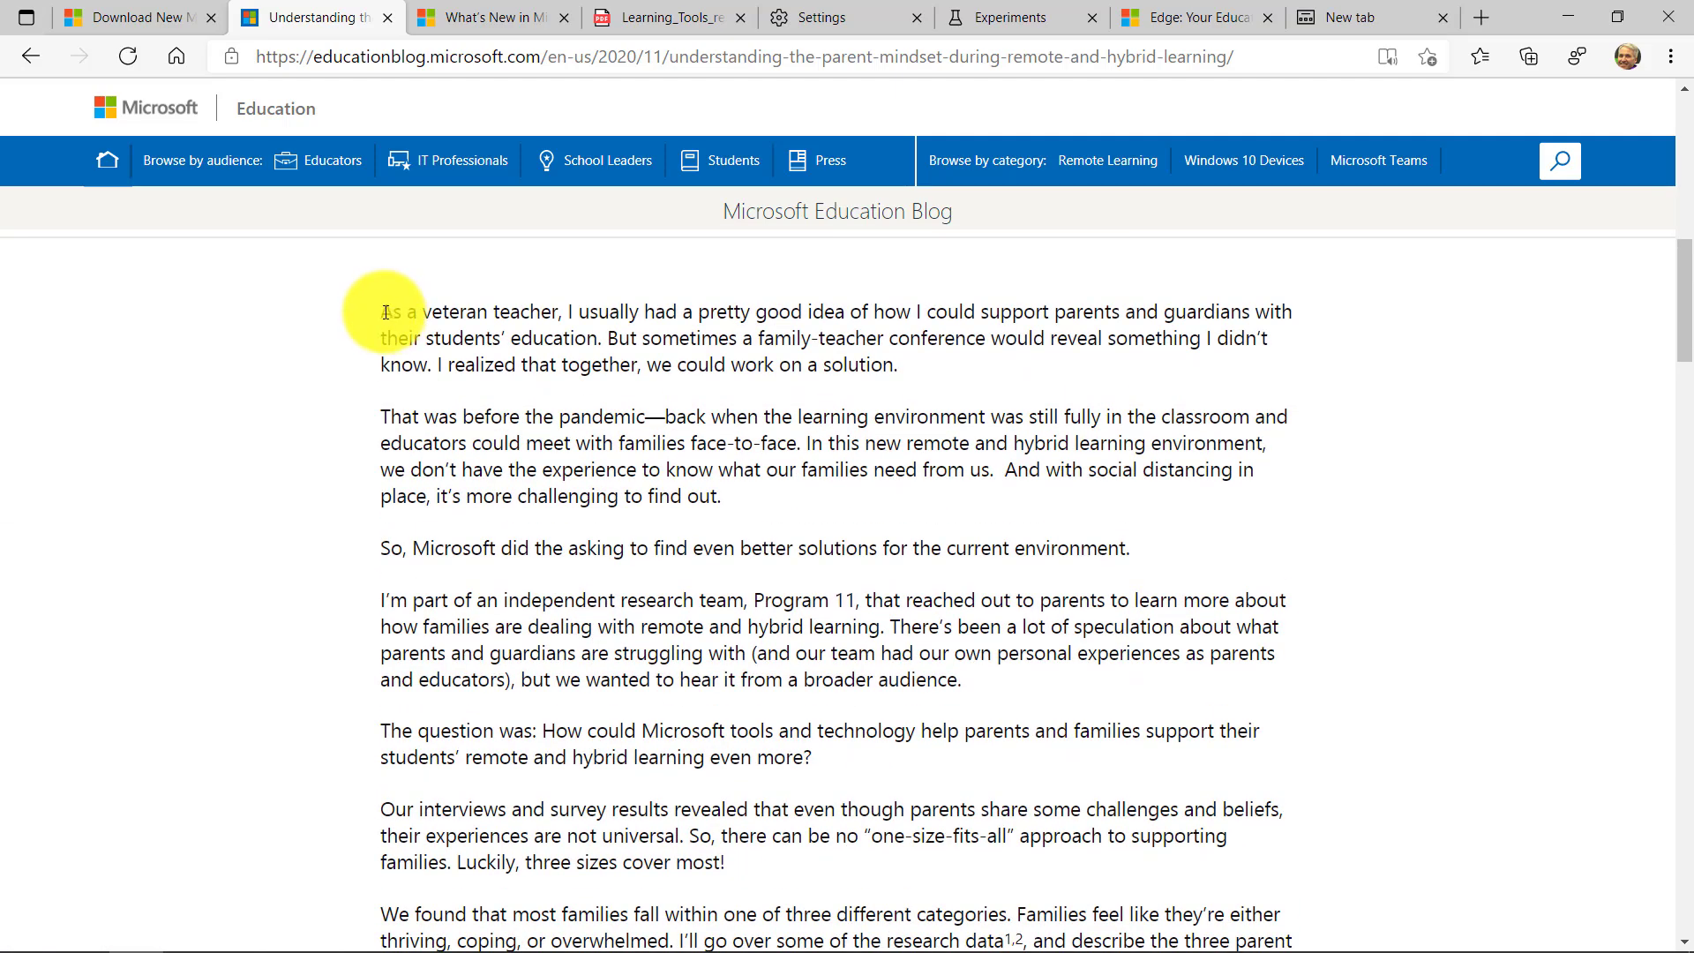
pyautogui.moveTo(389, 314); pyautogui.dragTo(1136, 348)
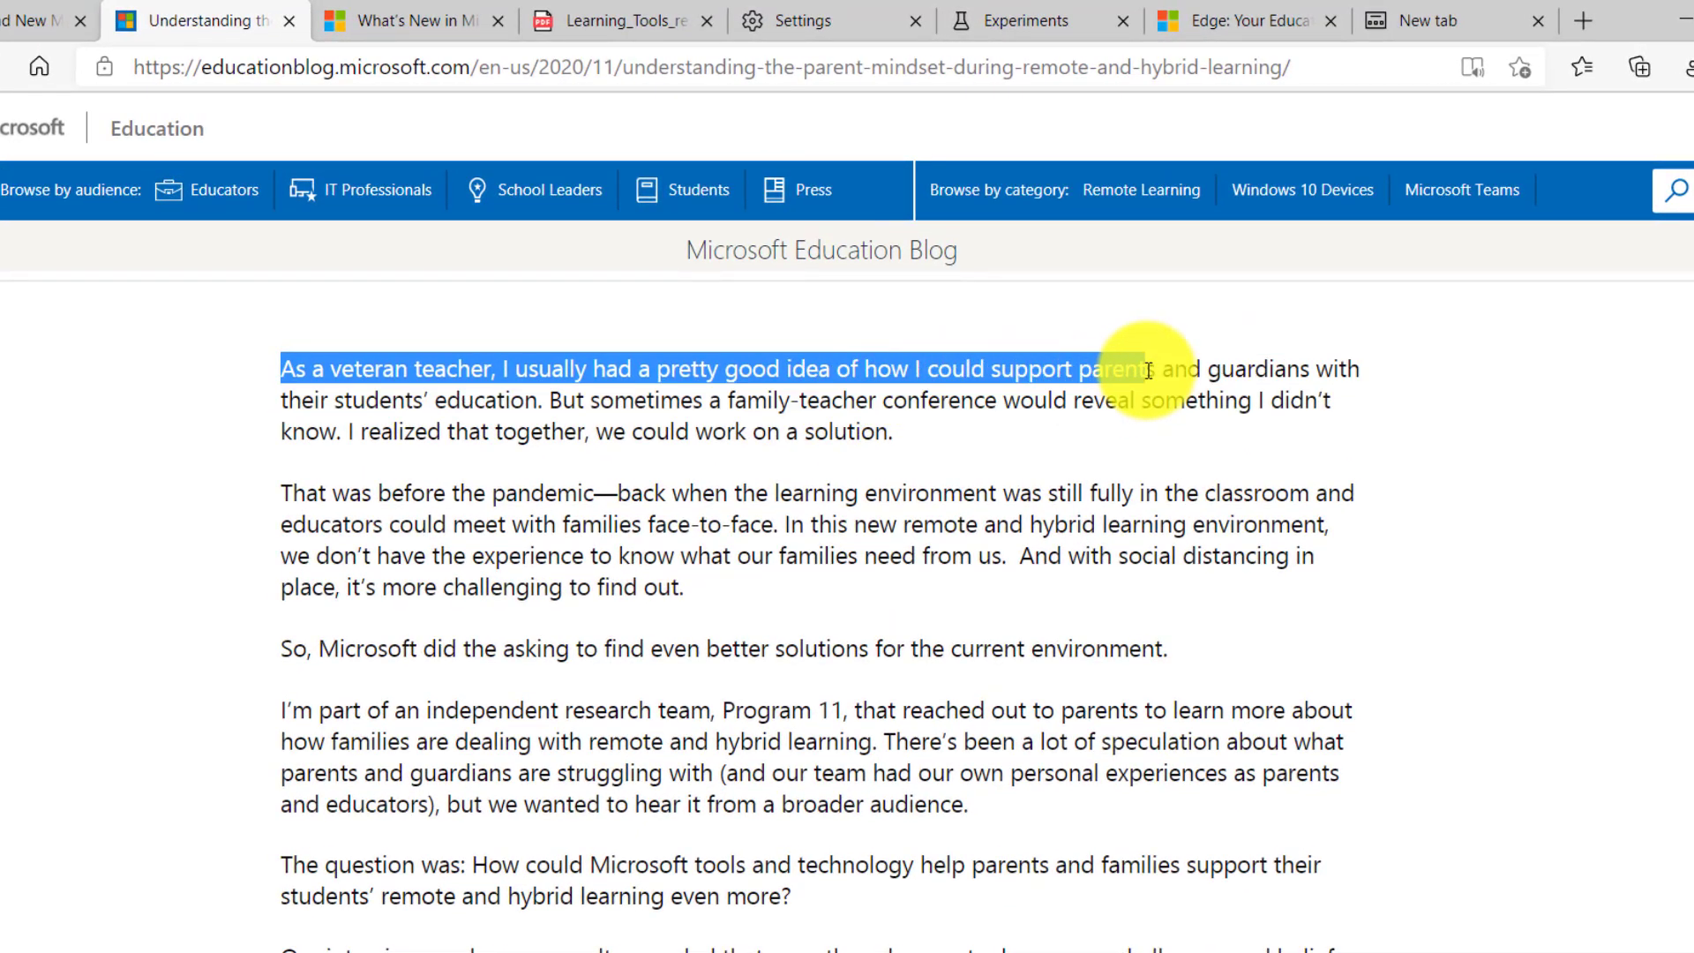
# - Read the selection aloud, pause it, and switch the voice to Microsoft Aria Online (Natural)
pyautogui.rightClick(802, 369)
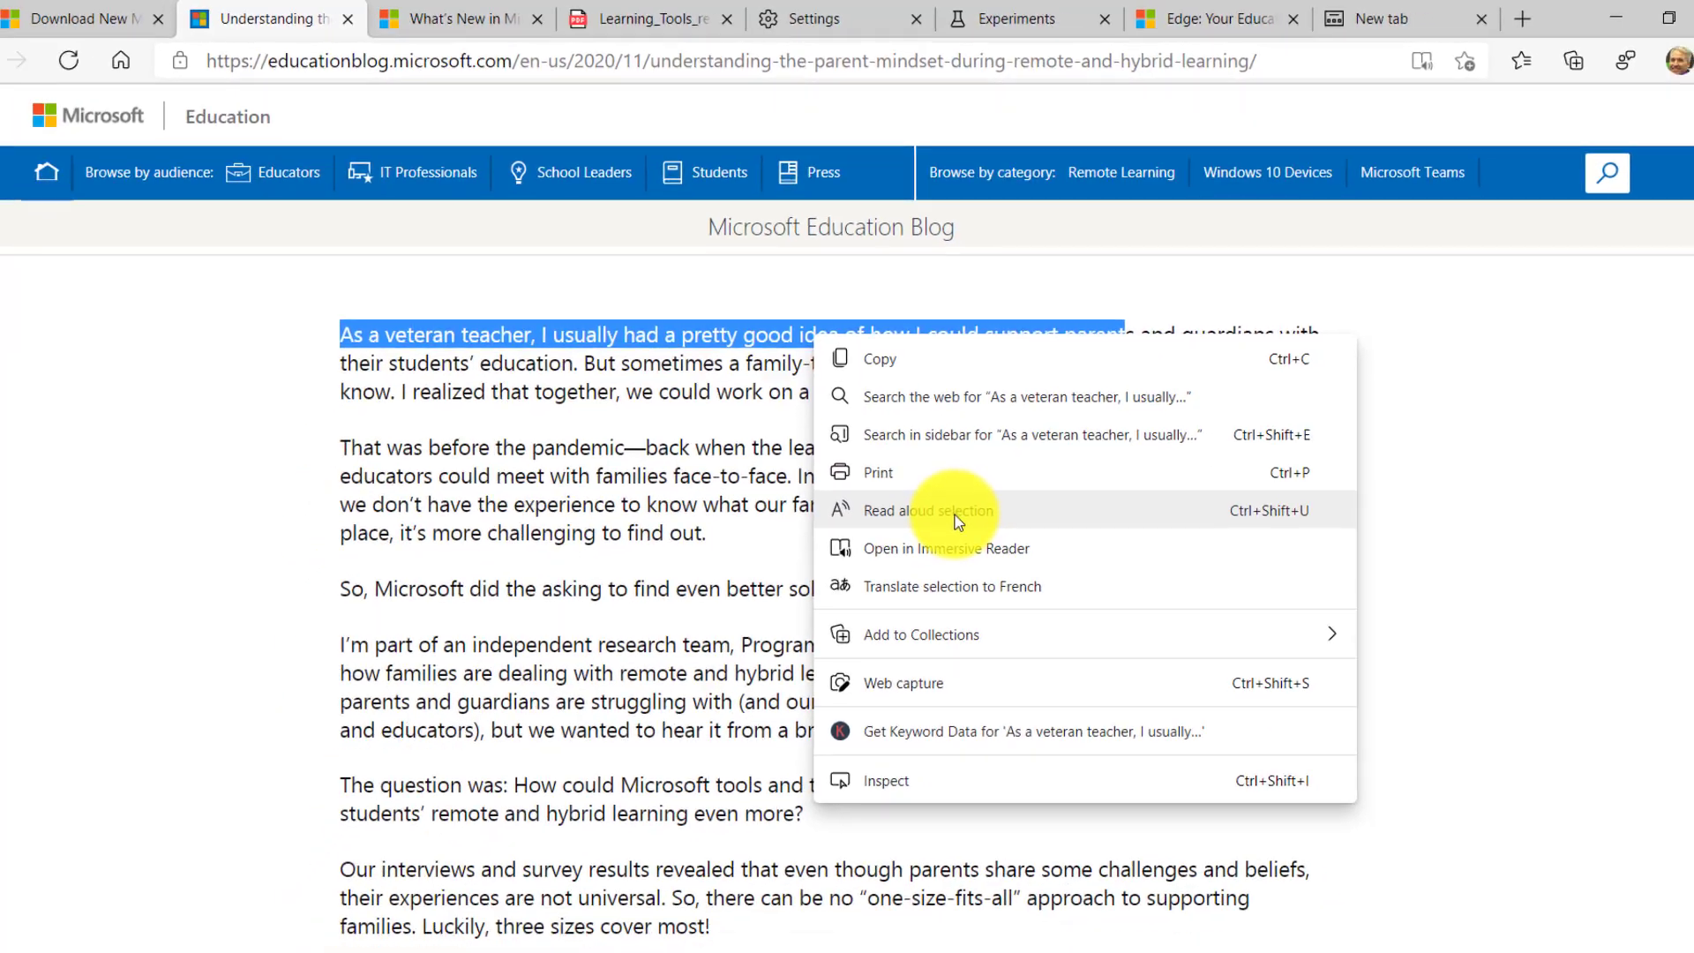
pyautogui.click(956, 565)
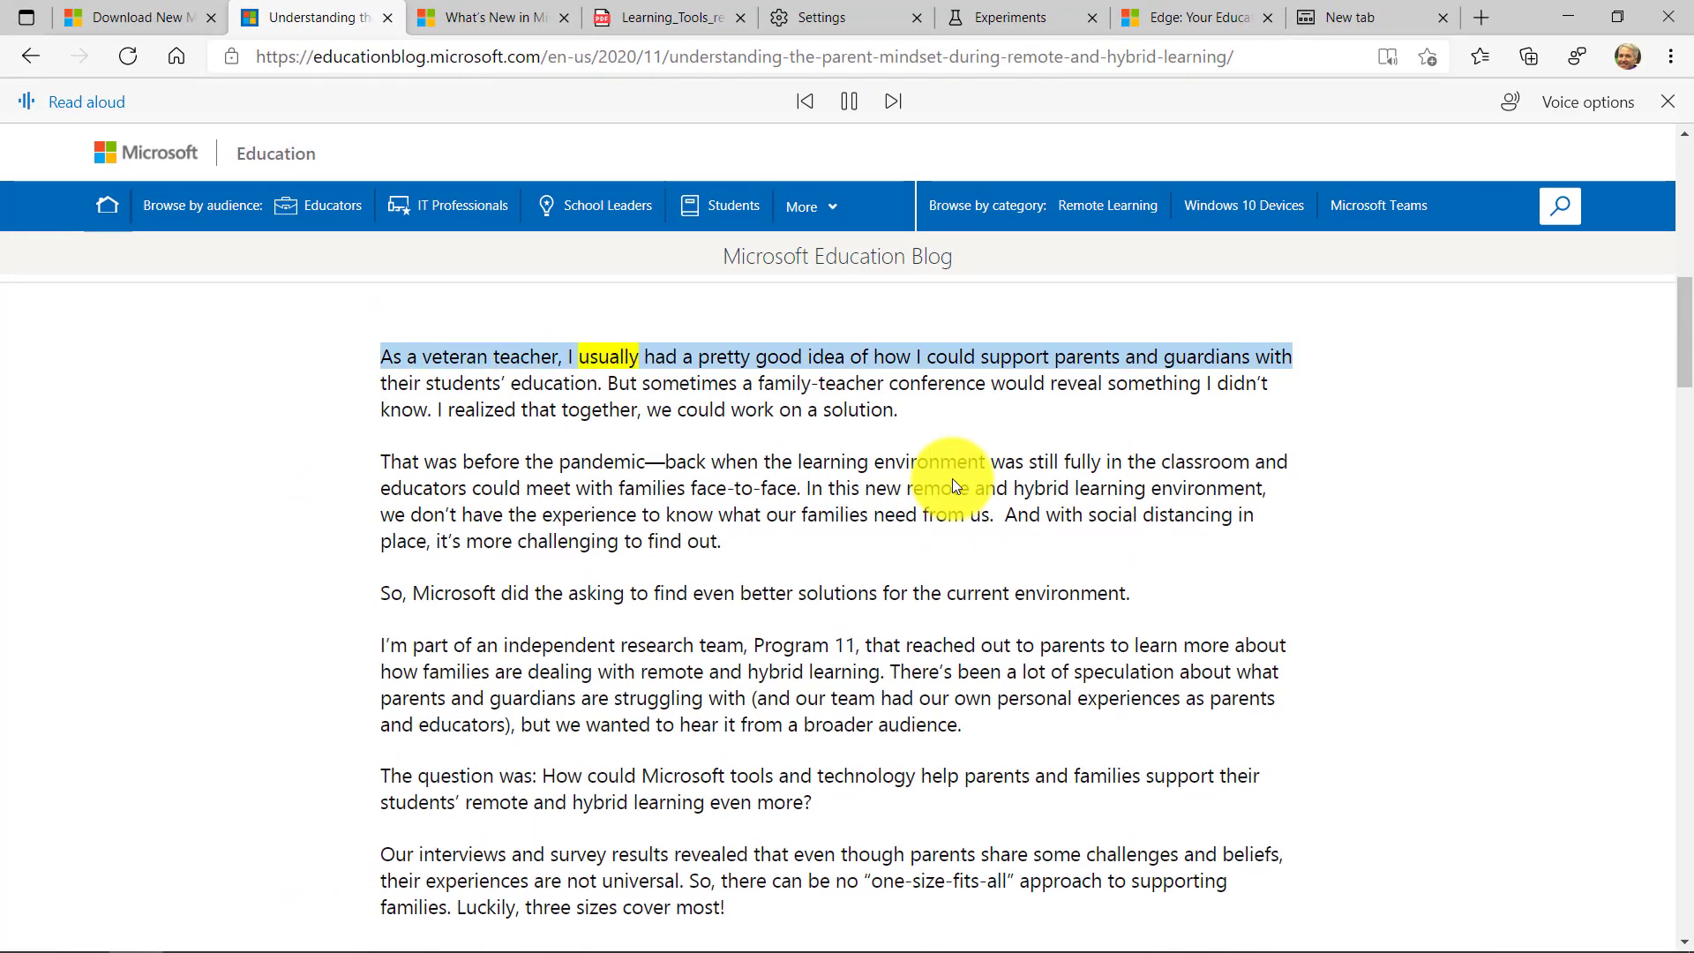
pyautogui.click(848, 104)
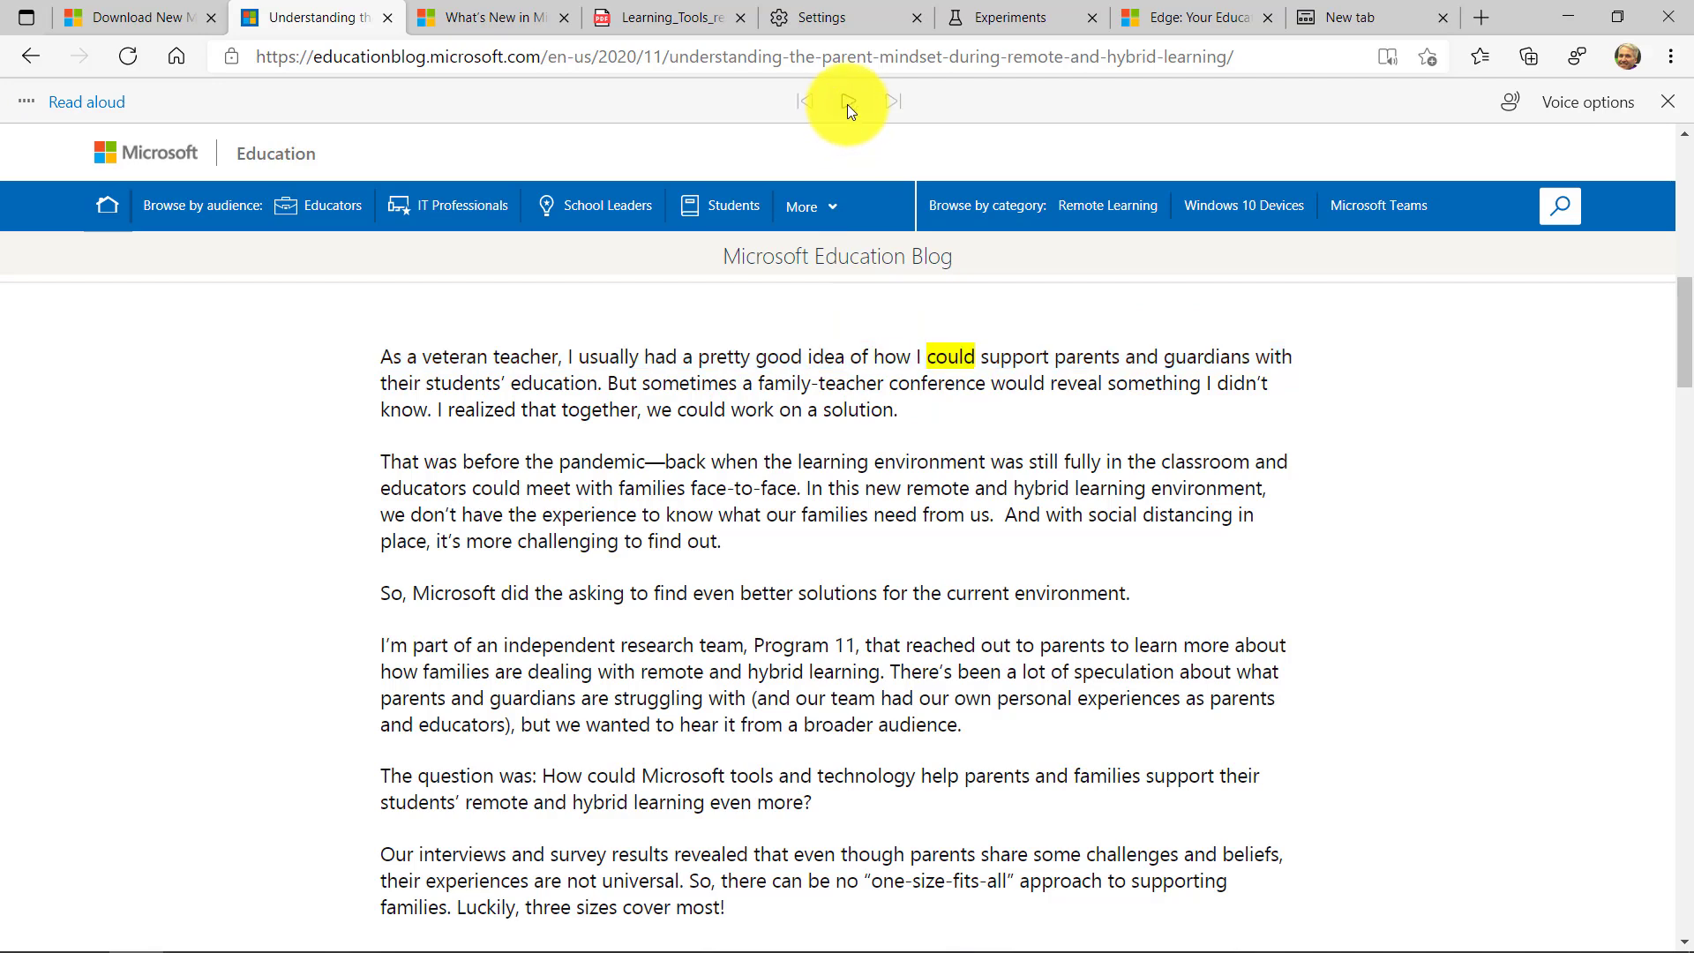
pyautogui.click(1569, 102)
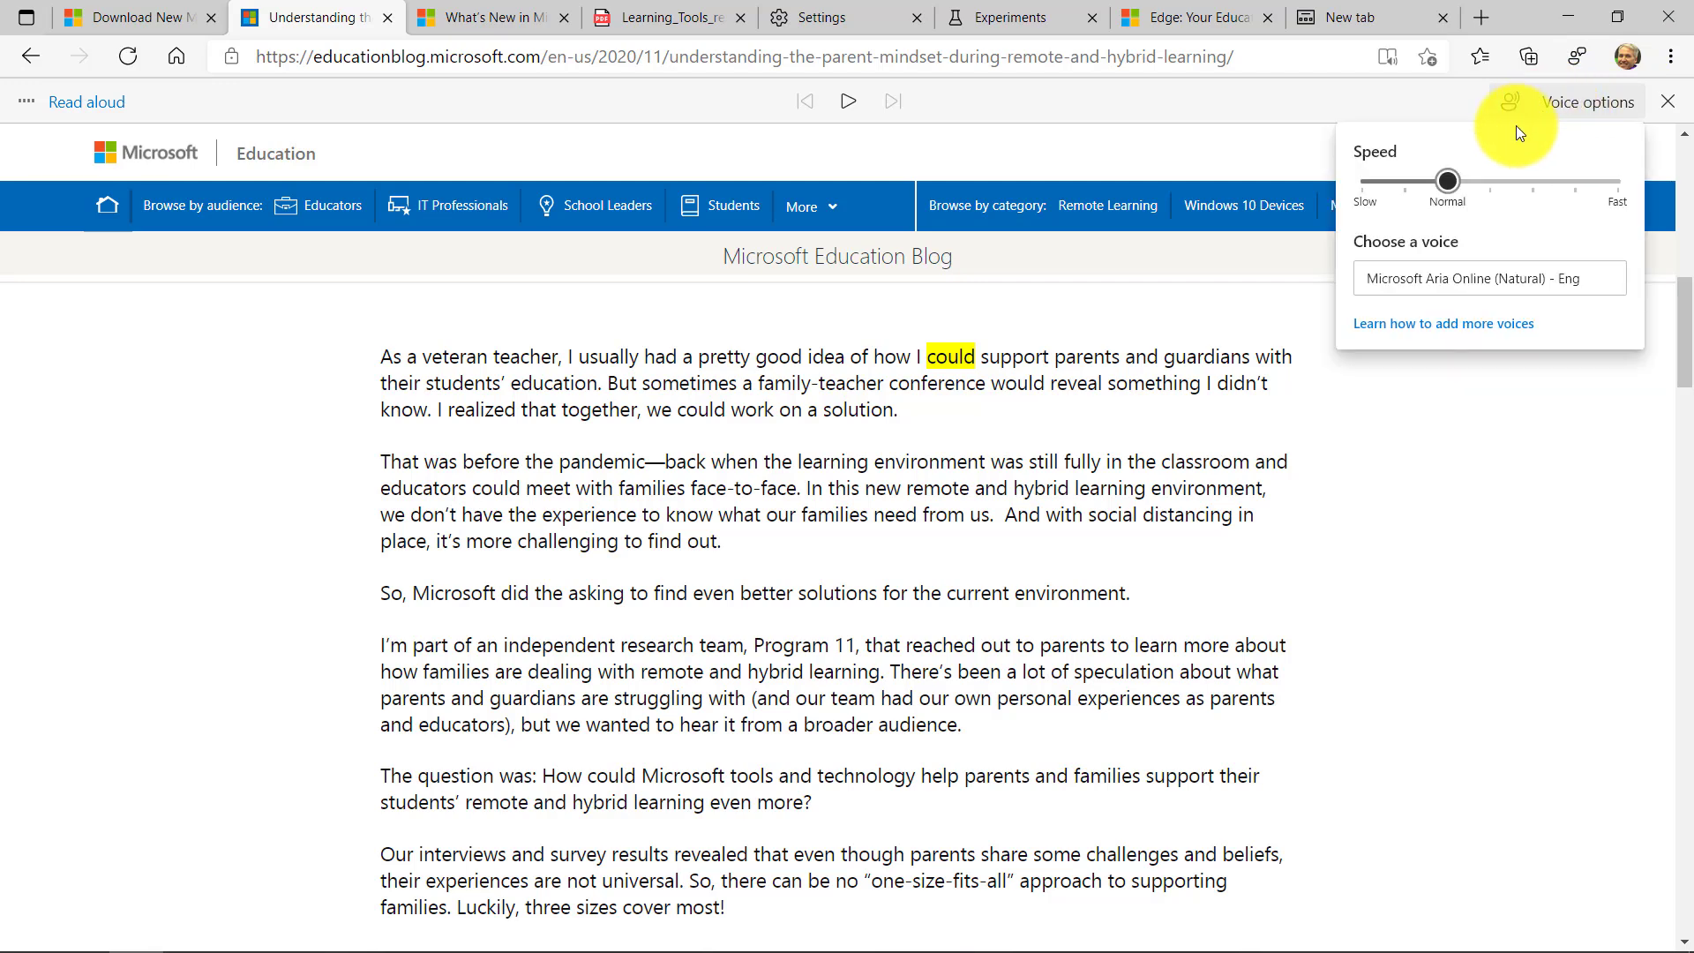
pyautogui.click(1486, 280)
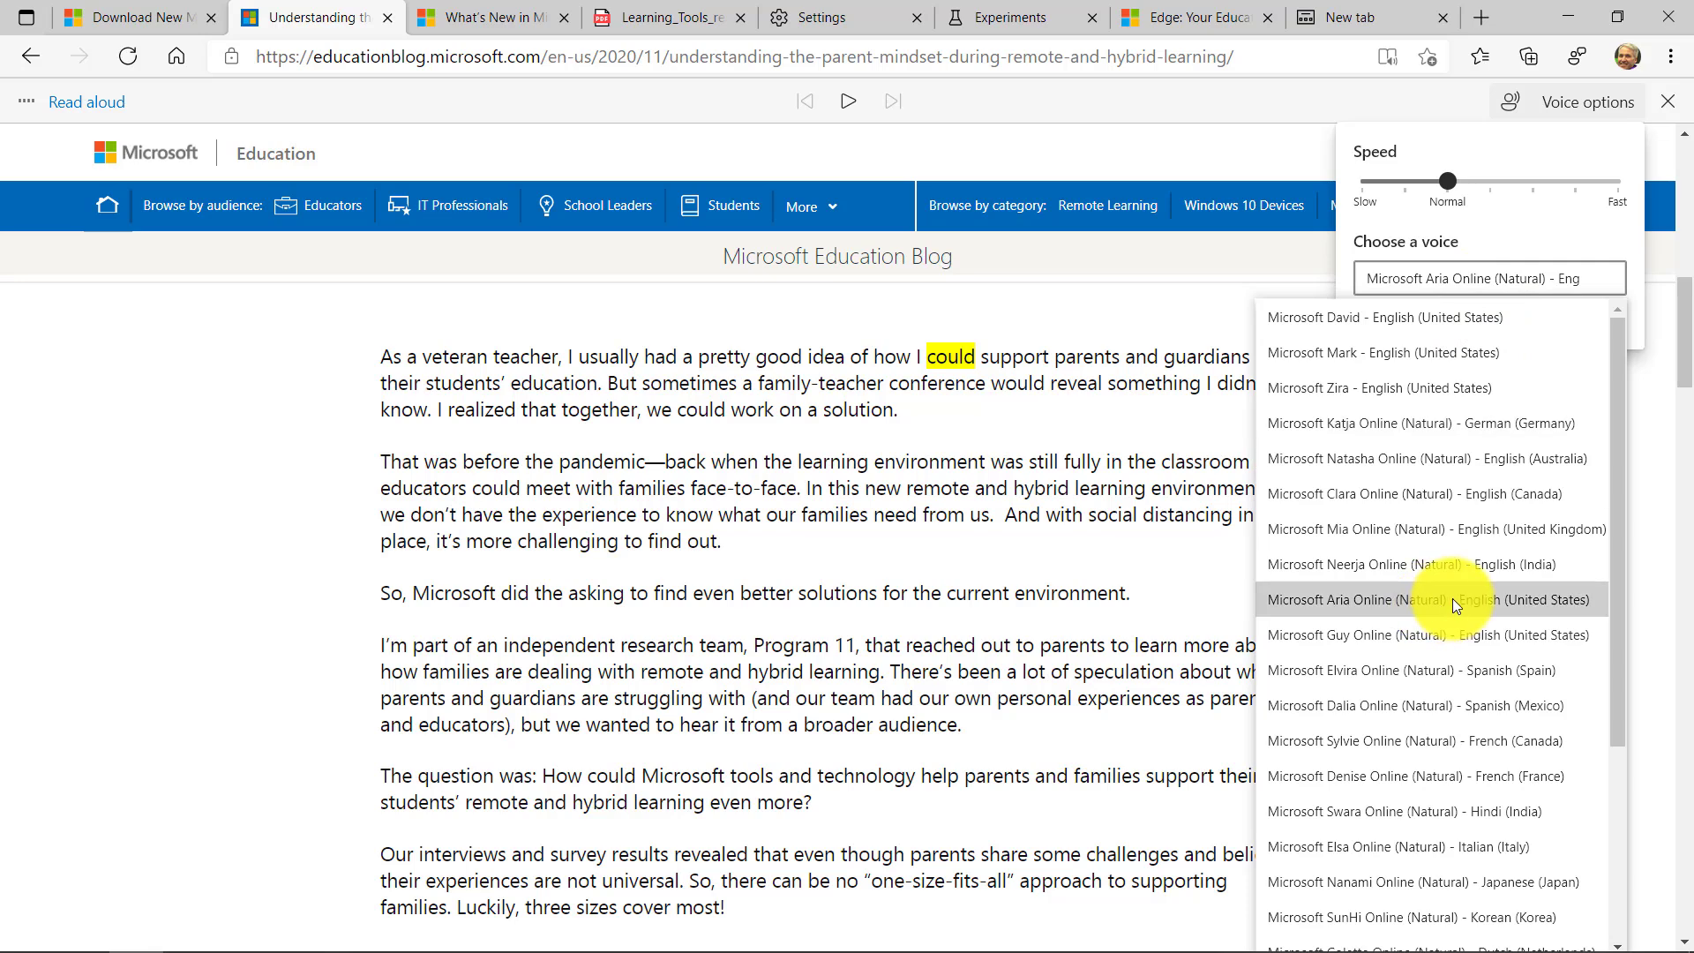
pyautogui.click(1453, 598)
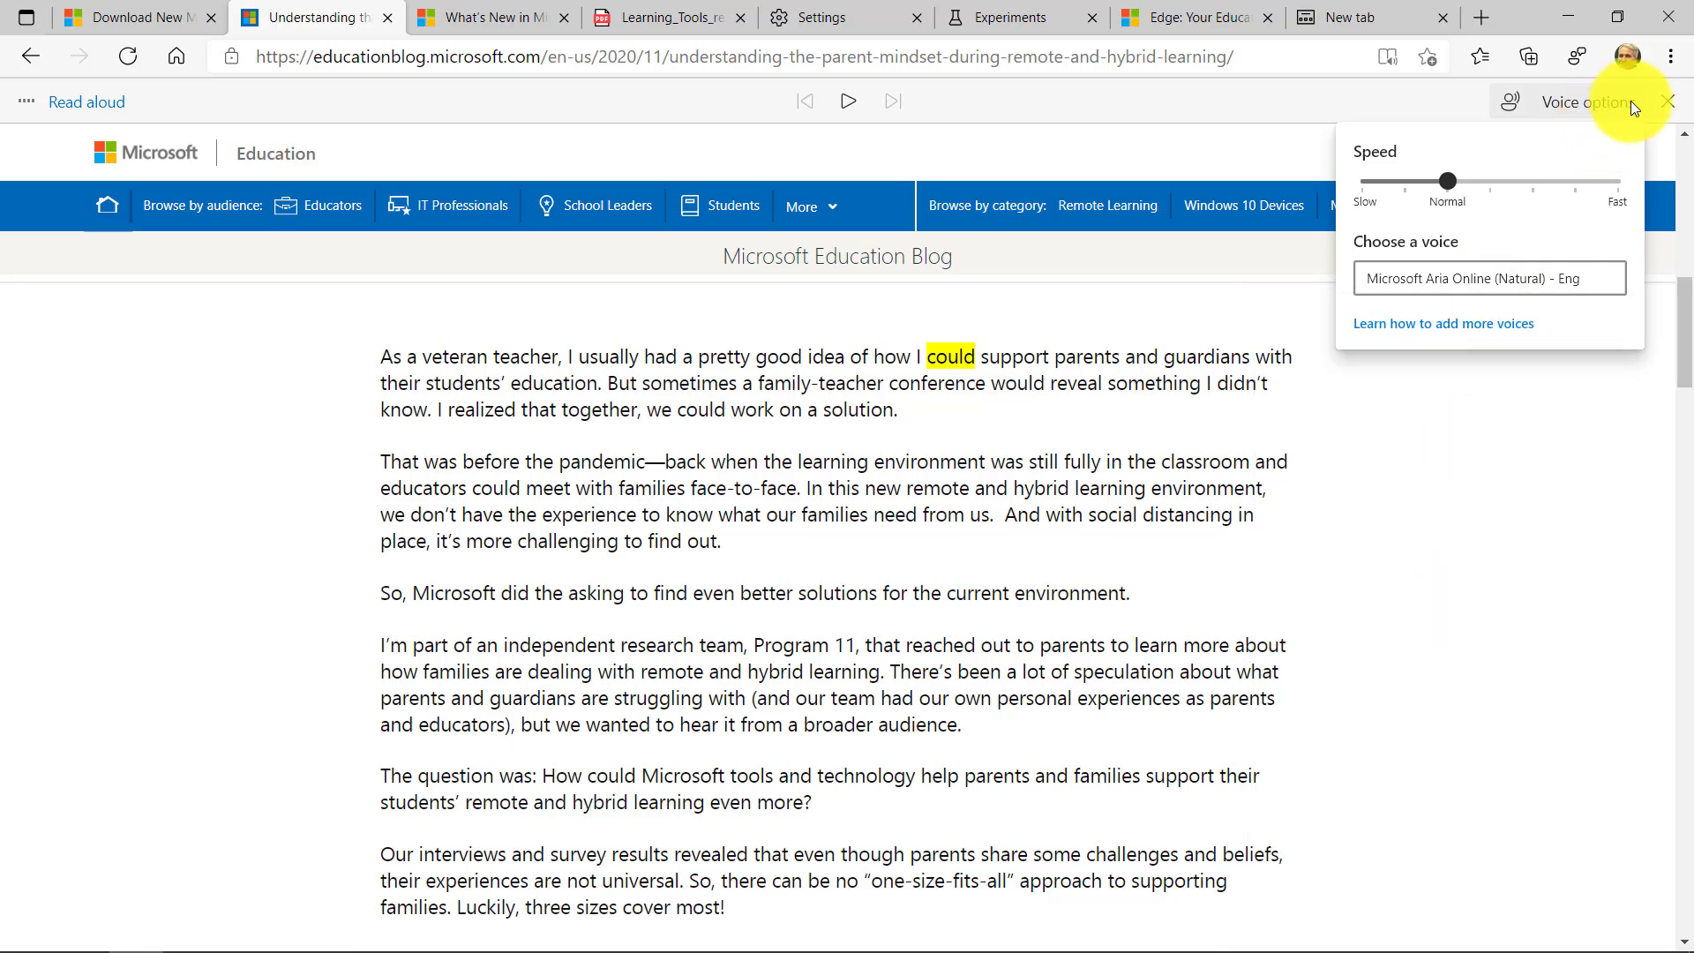
# - Stop read aloud, select the opening paragraphs and open them in Immersive Reader
pyautogui.click(1665, 103)
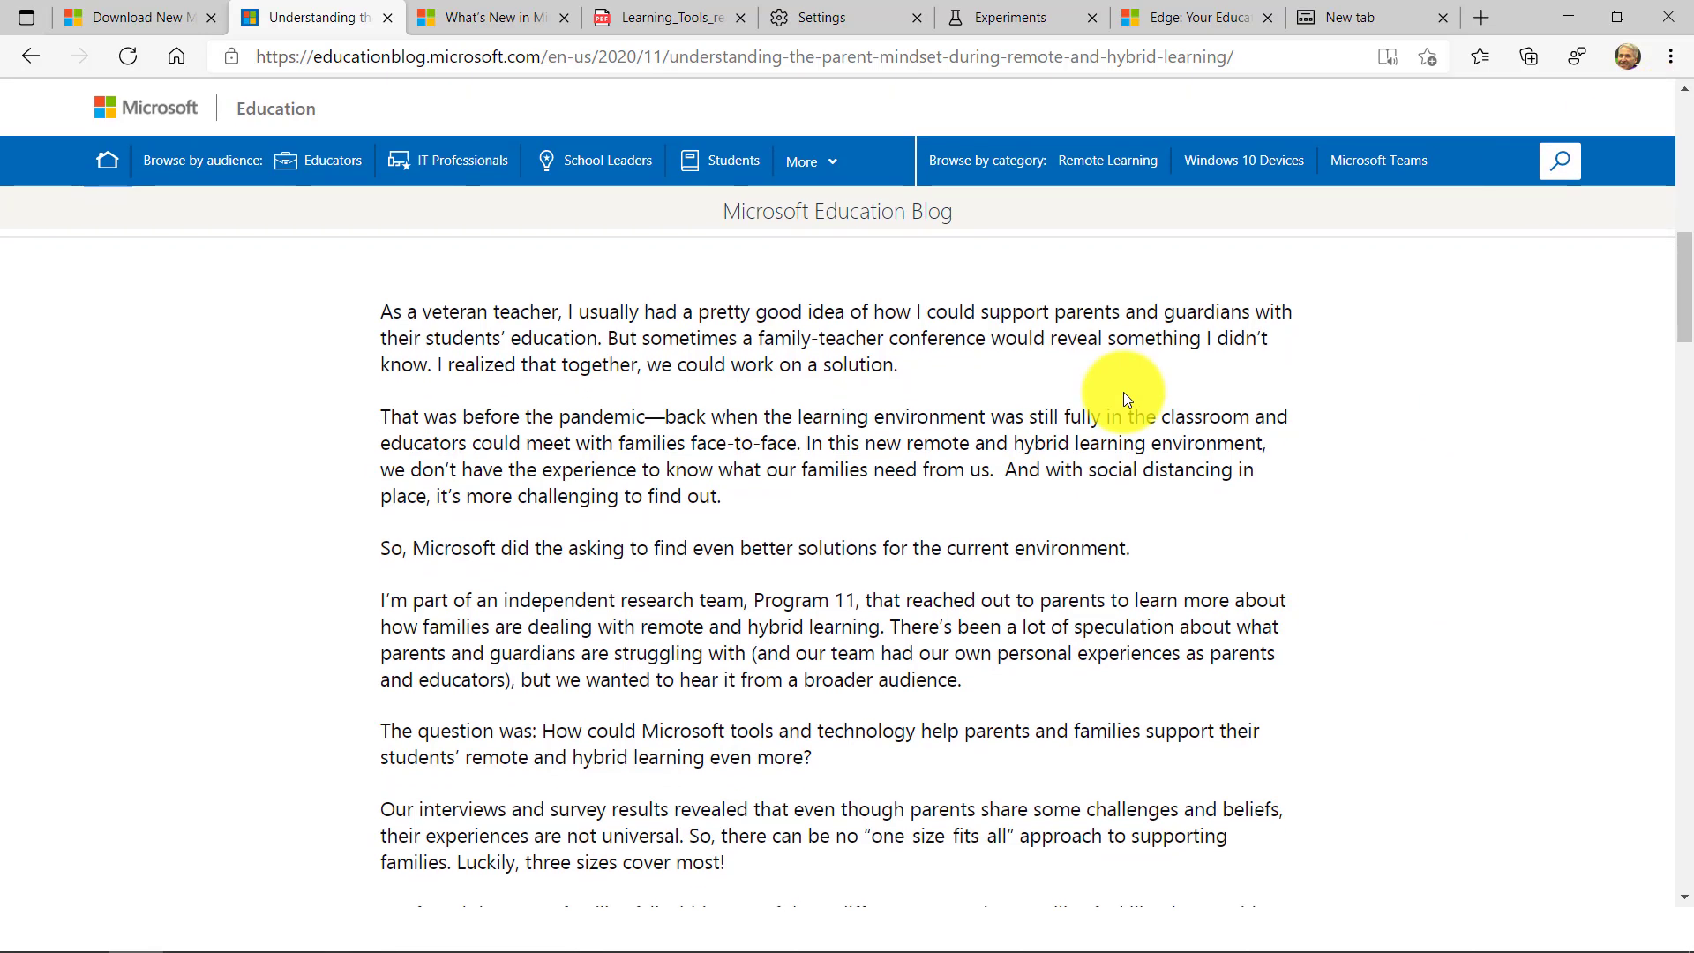
pyautogui.scroll(-8, 843, 320)
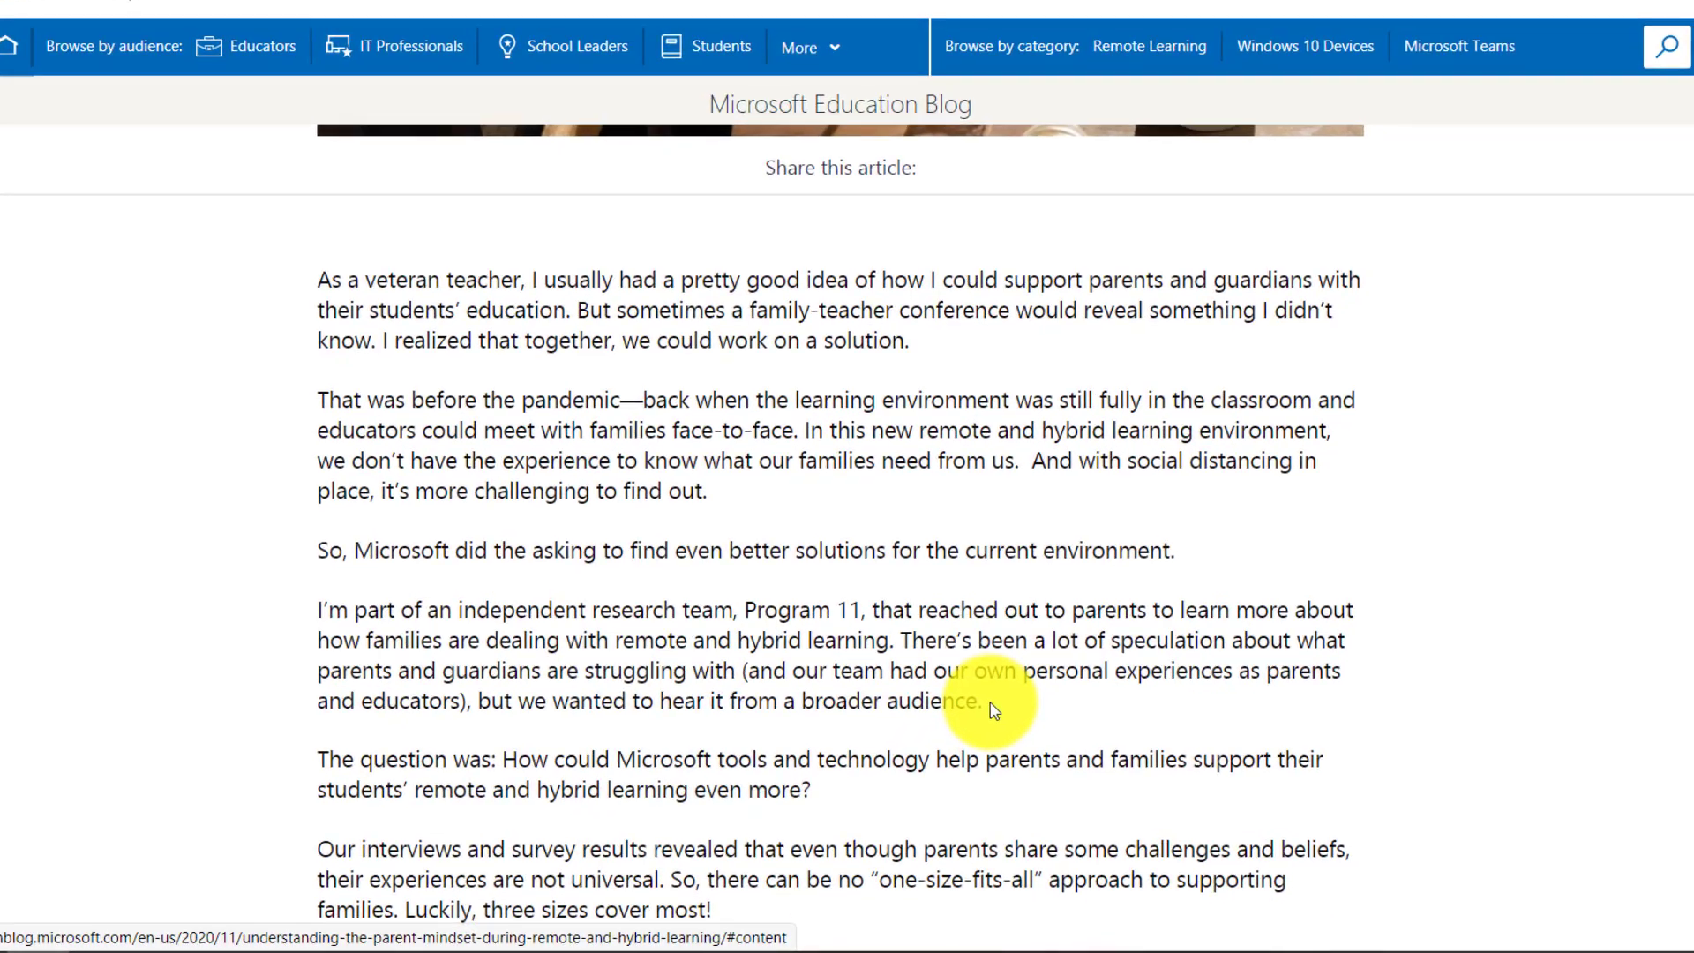
pyautogui.moveTo(966, 731); pyautogui.dragTo(812, 654)
pyautogui.moveTo(757, 517); pyautogui.dragTo(285, 232)
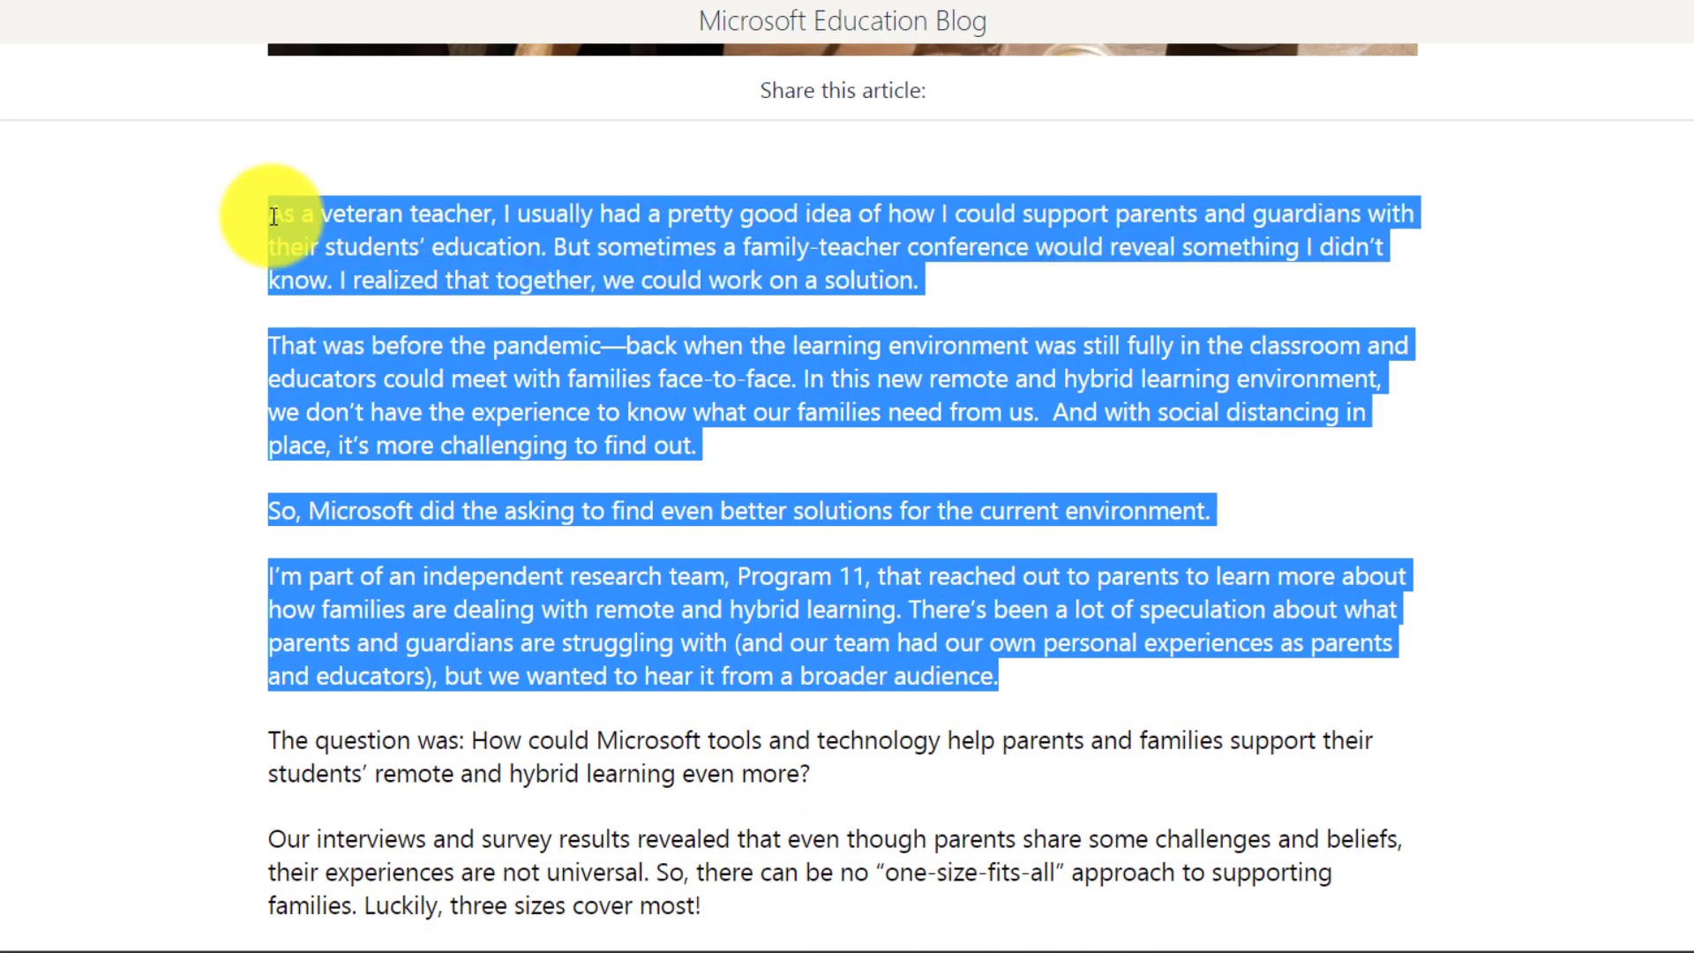
pyautogui.rightClick(641, 212)
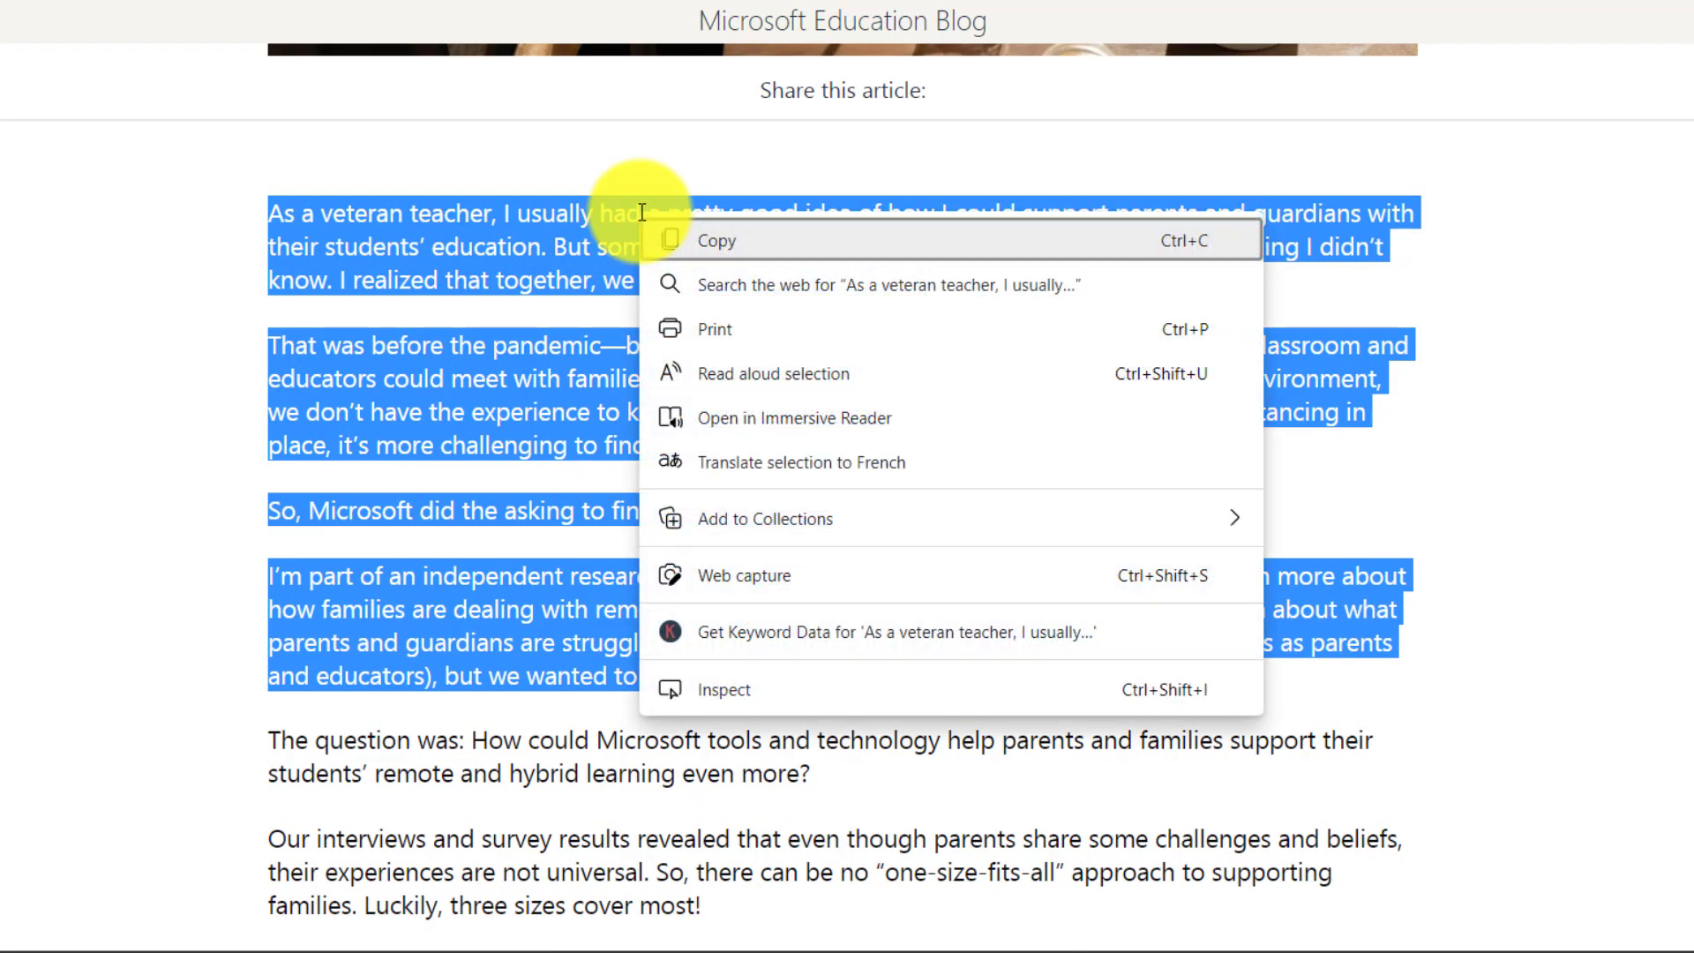
pyautogui.click(878, 420)
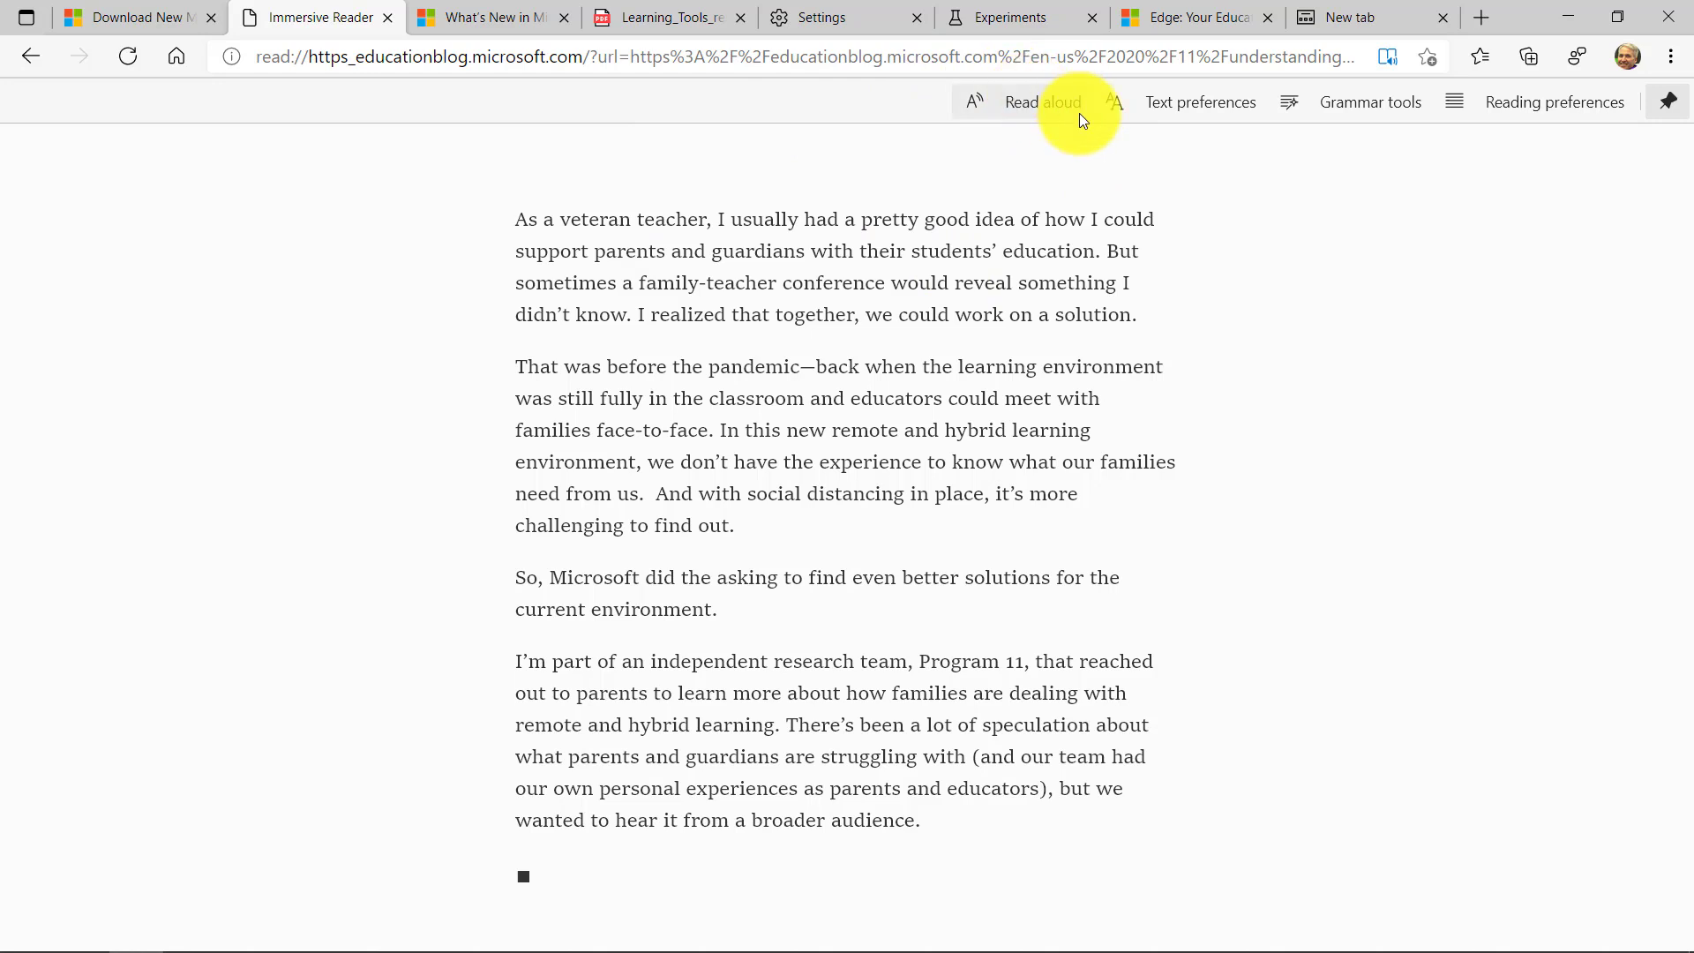
# - Turn on text spacing, enlarge the text, and settle on the black theme after trying green and yellow
pyautogui.click(1211, 106)
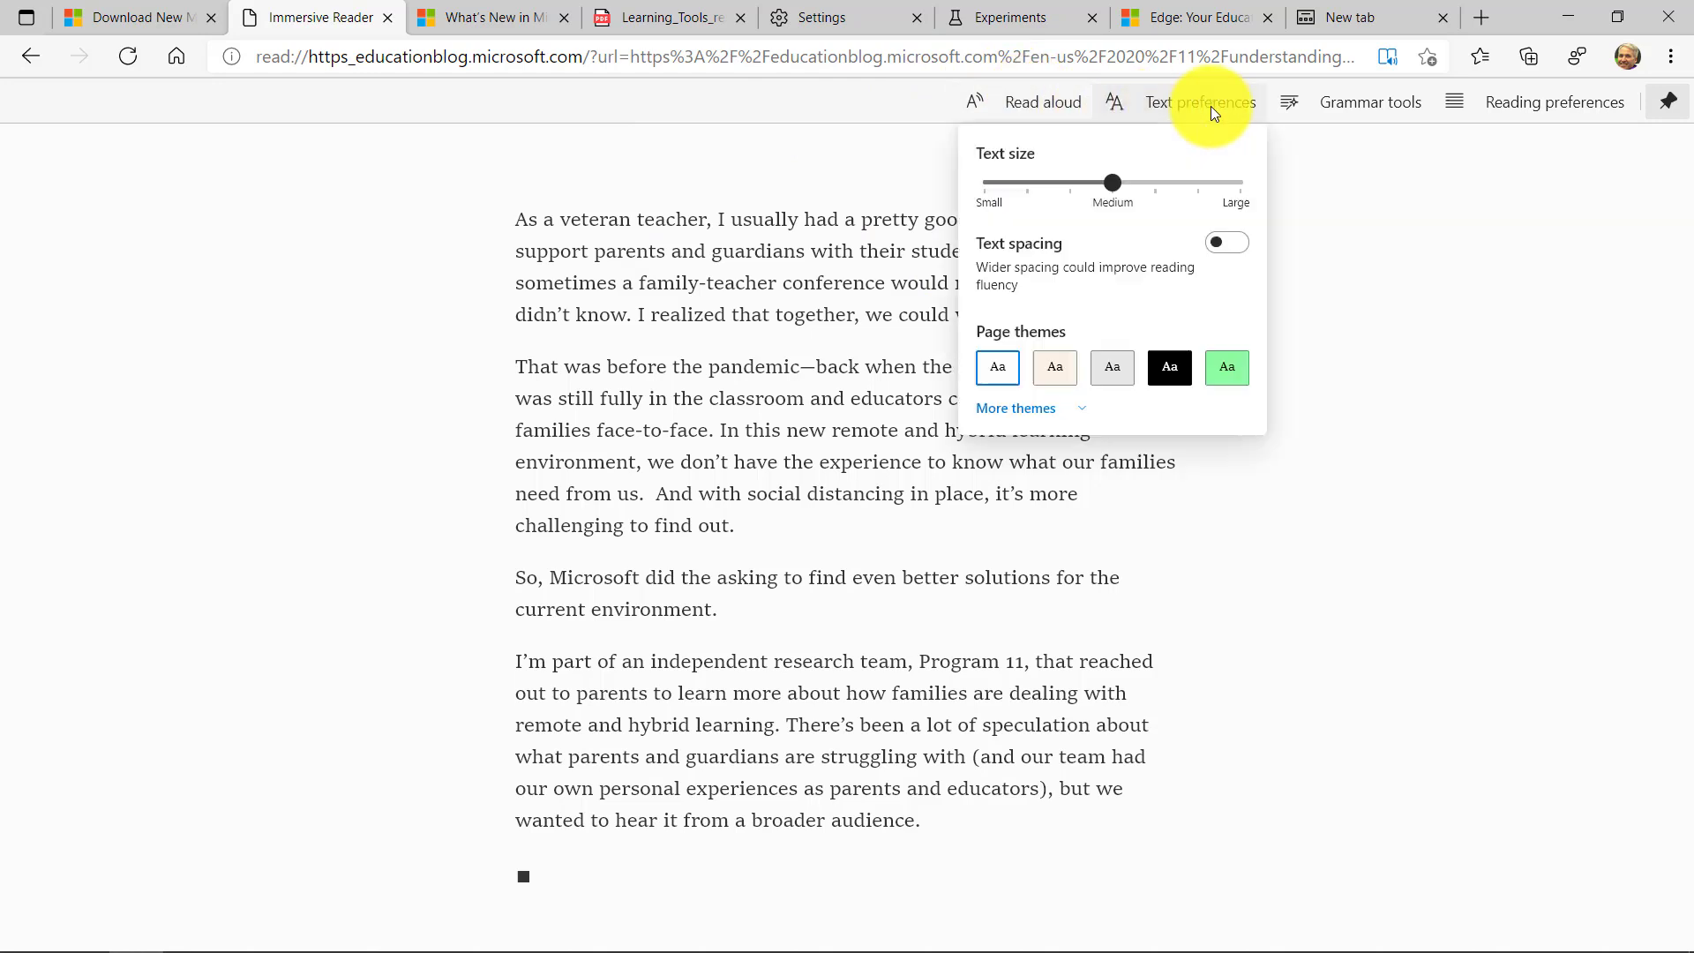
pyautogui.click(1229, 244)
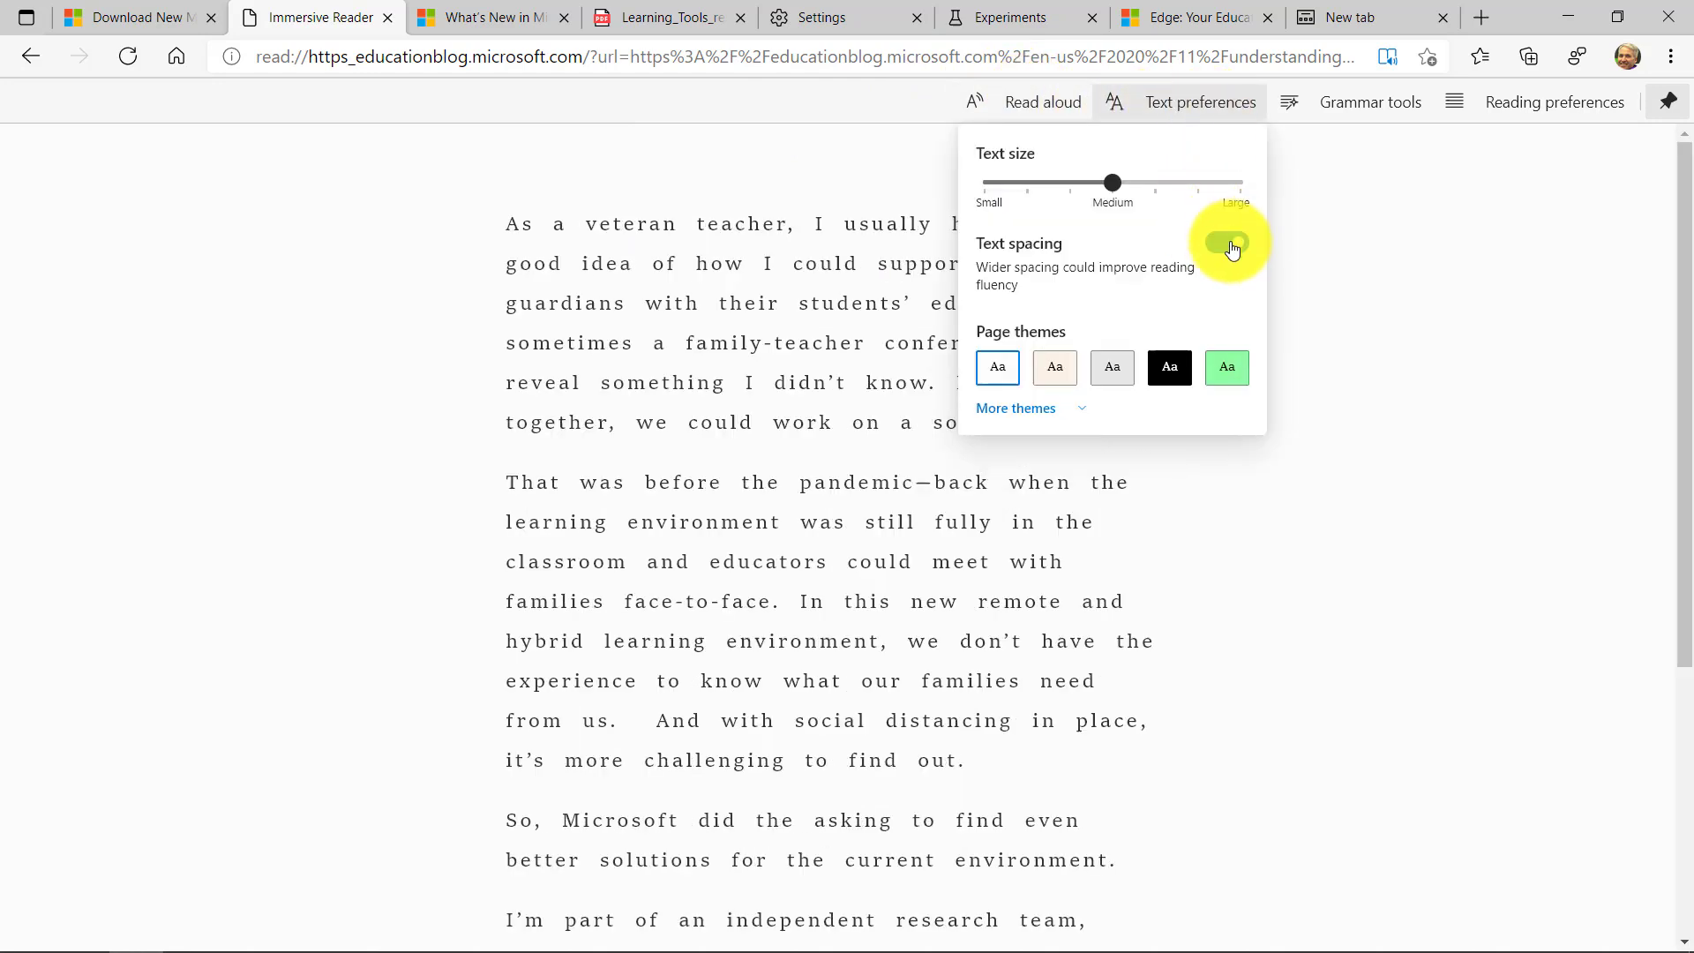
pyautogui.moveTo(1113, 183); pyautogui.dragTo(1198, 183)
pyautogui.click(1170, 367)
pyautogui.click(1043, 408)
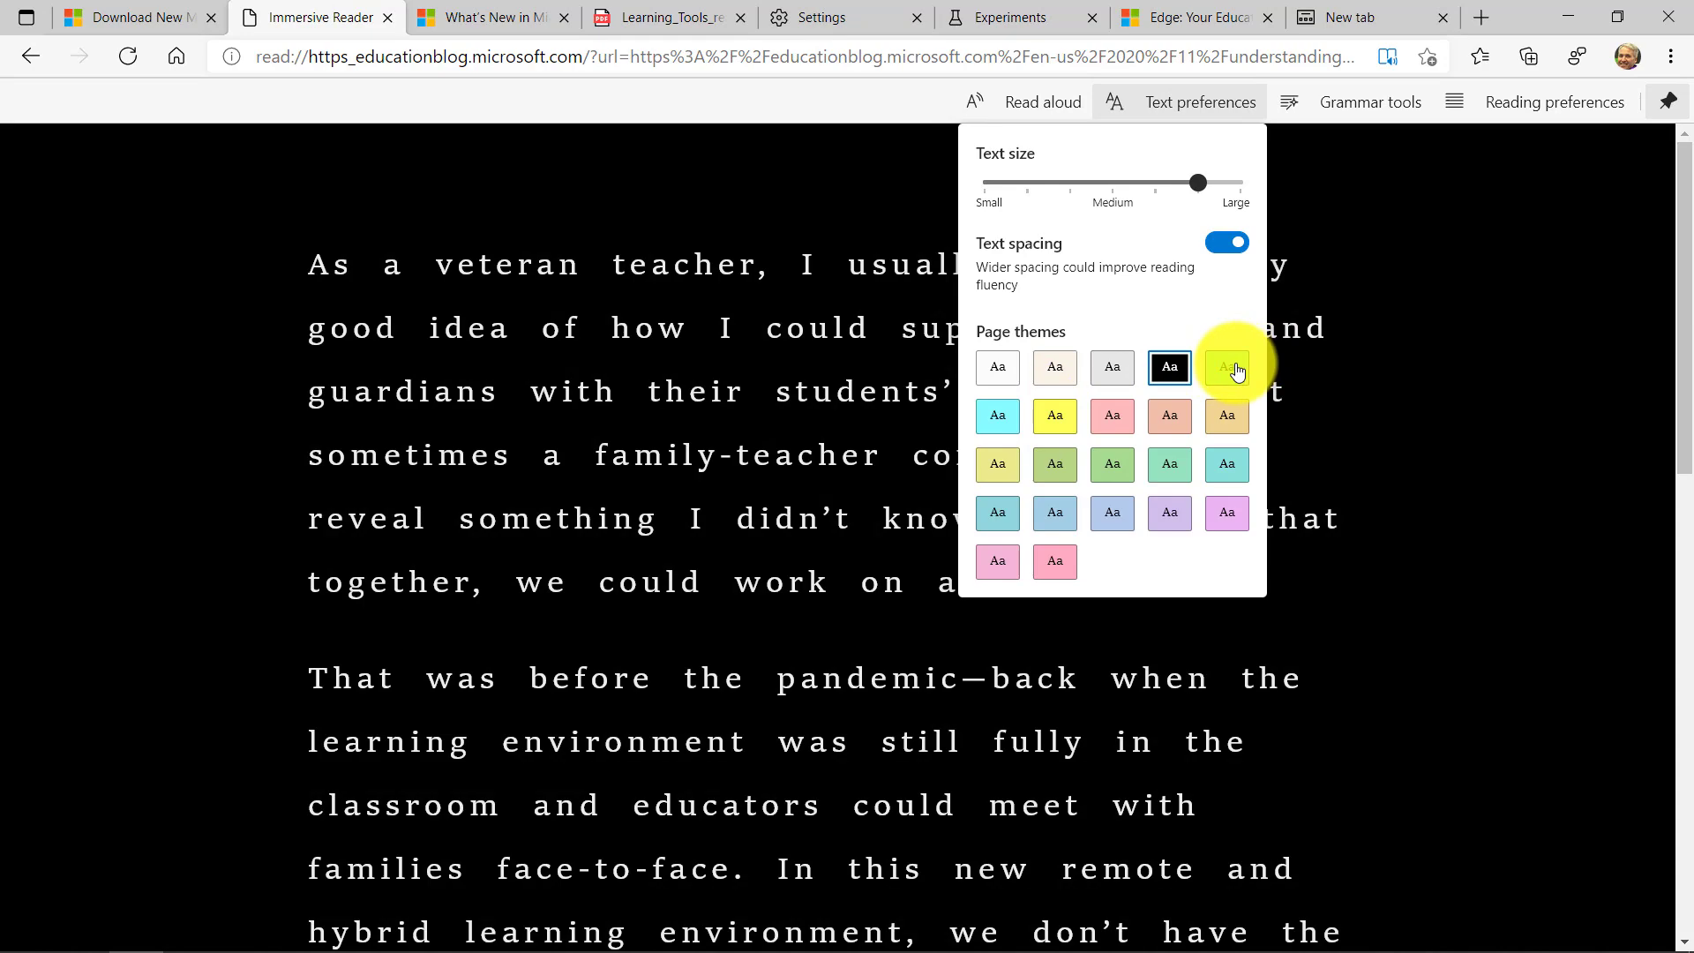
pyautogui.click(1229, 366)
pyautogui.click(1057, 417)
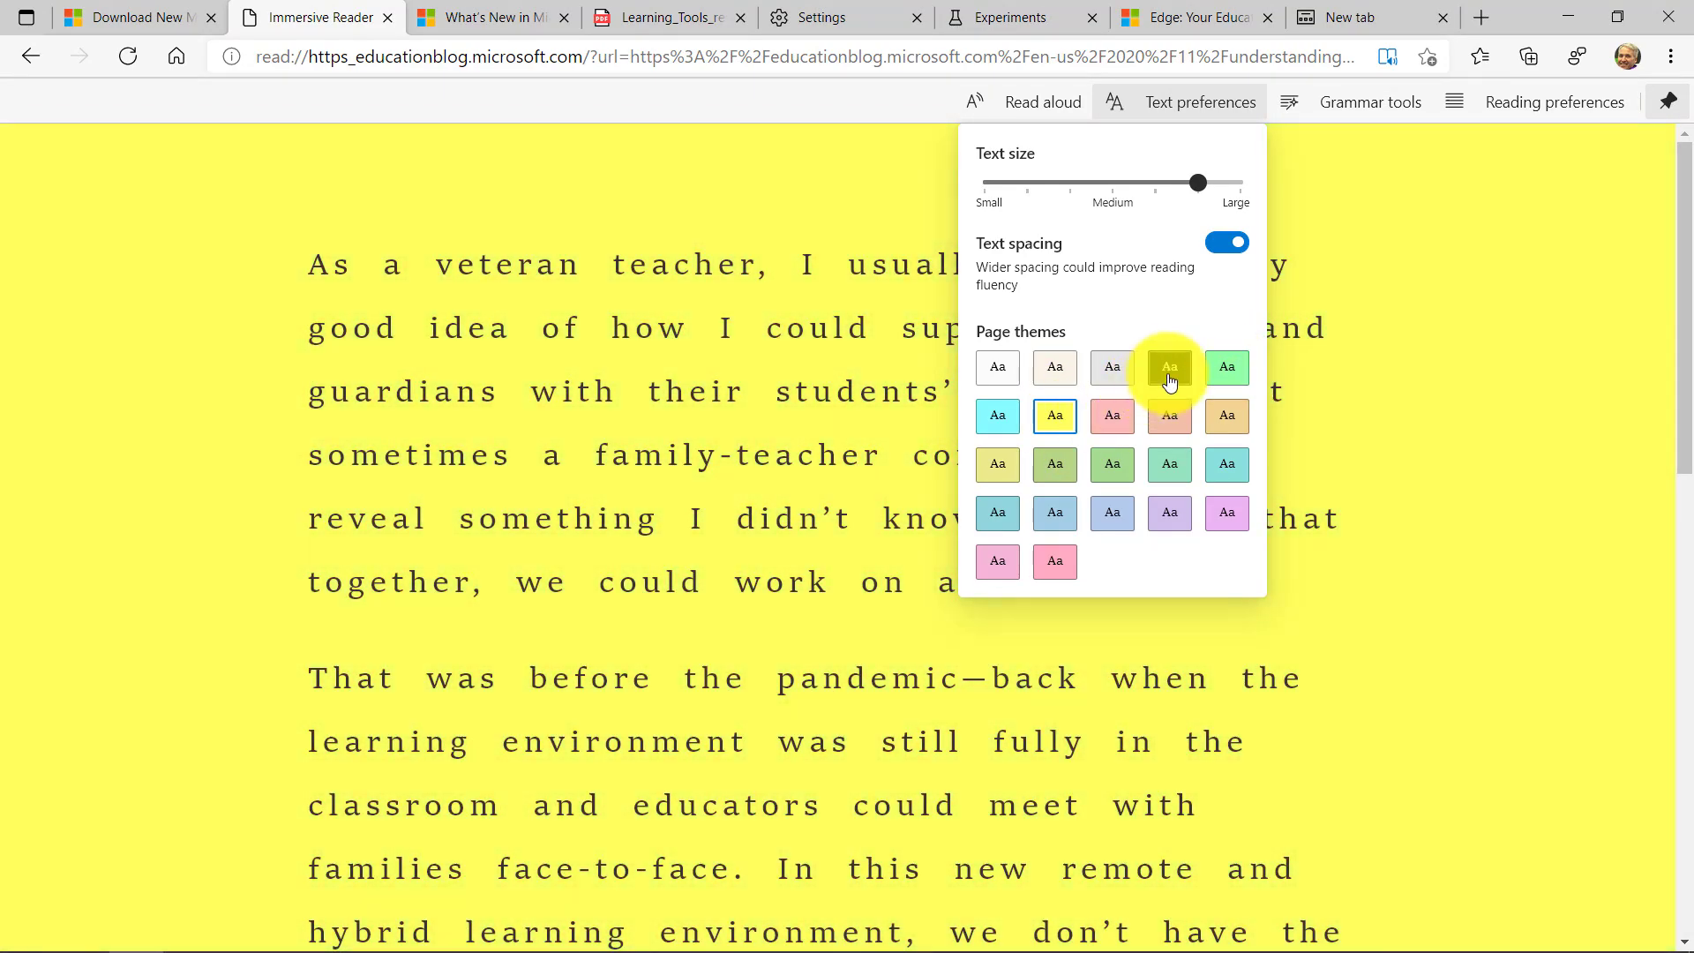
pyautogui.click(1170, 367)
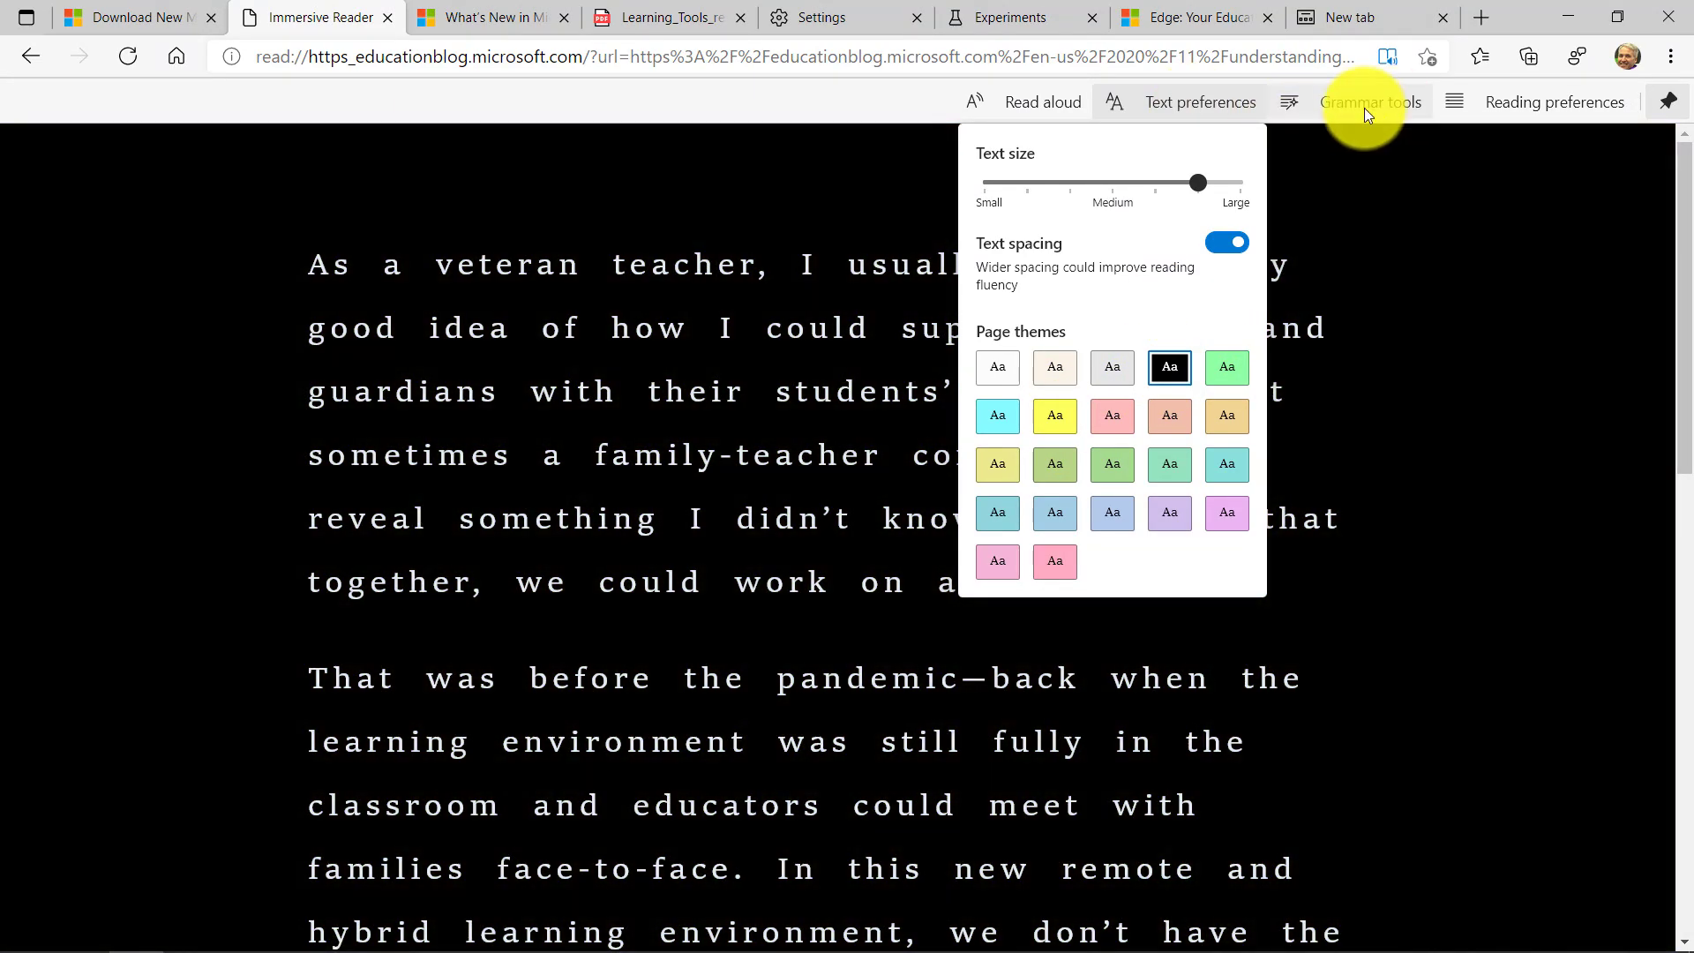
# - In Grammar tools, turn on syllables and adjective highlighting, trying noun highlighting then removing it
pyautogui.click(1363, 108)
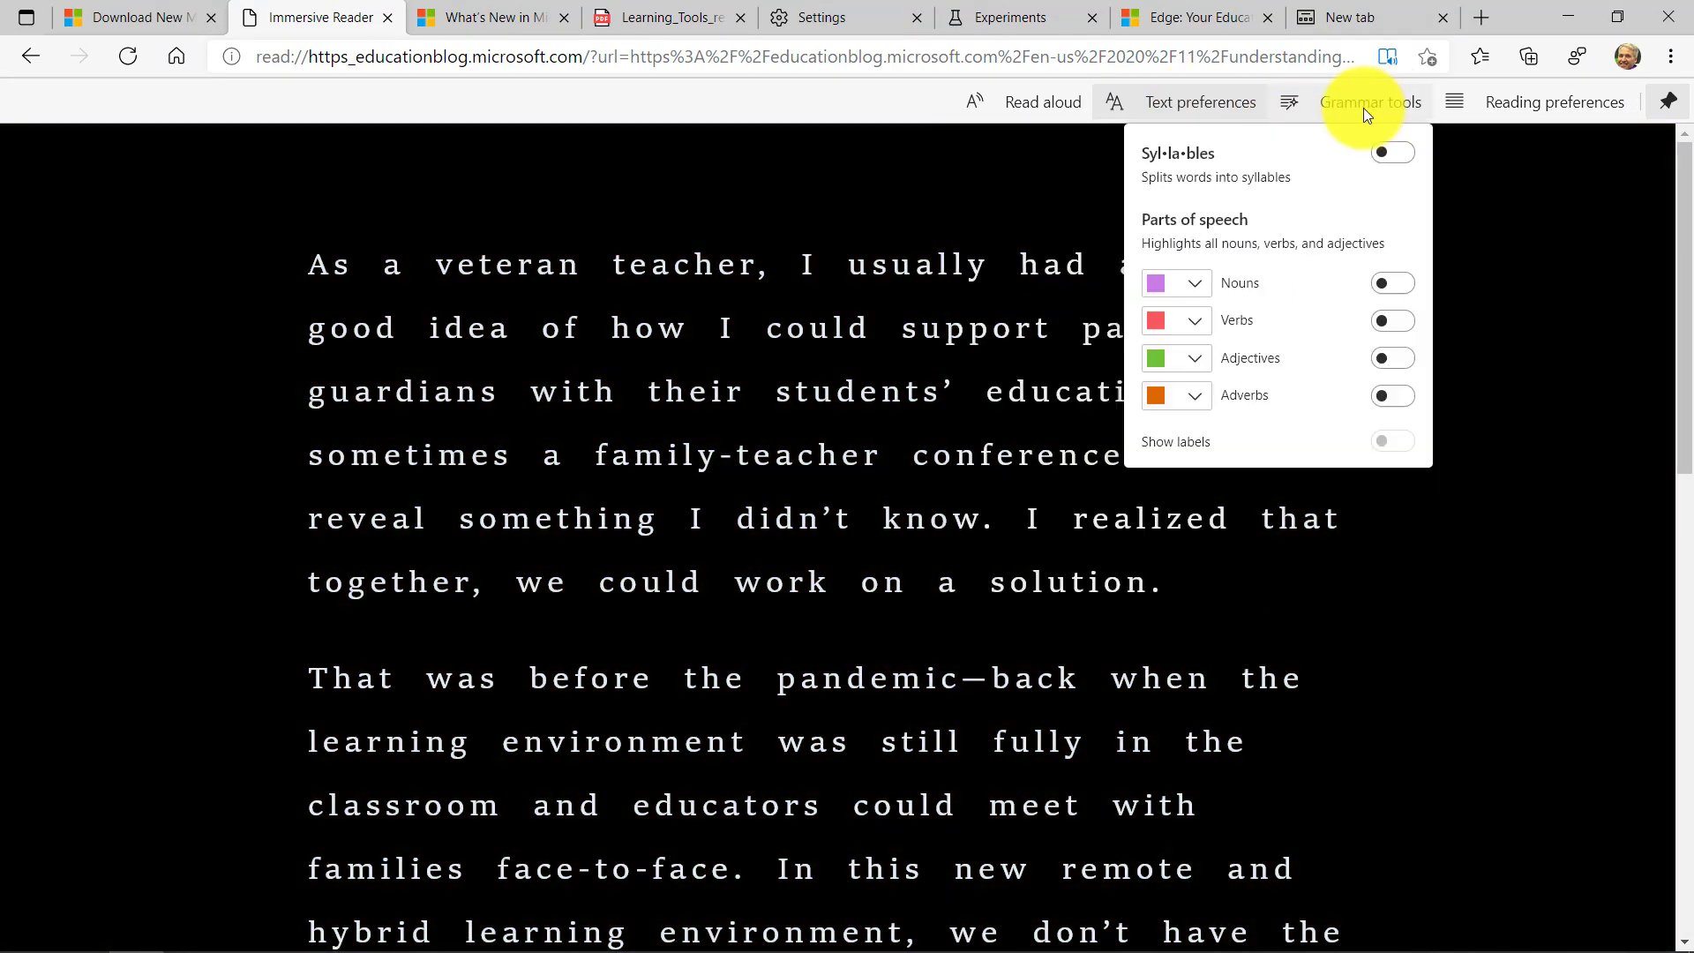
pyautogui.click(1401, 156)
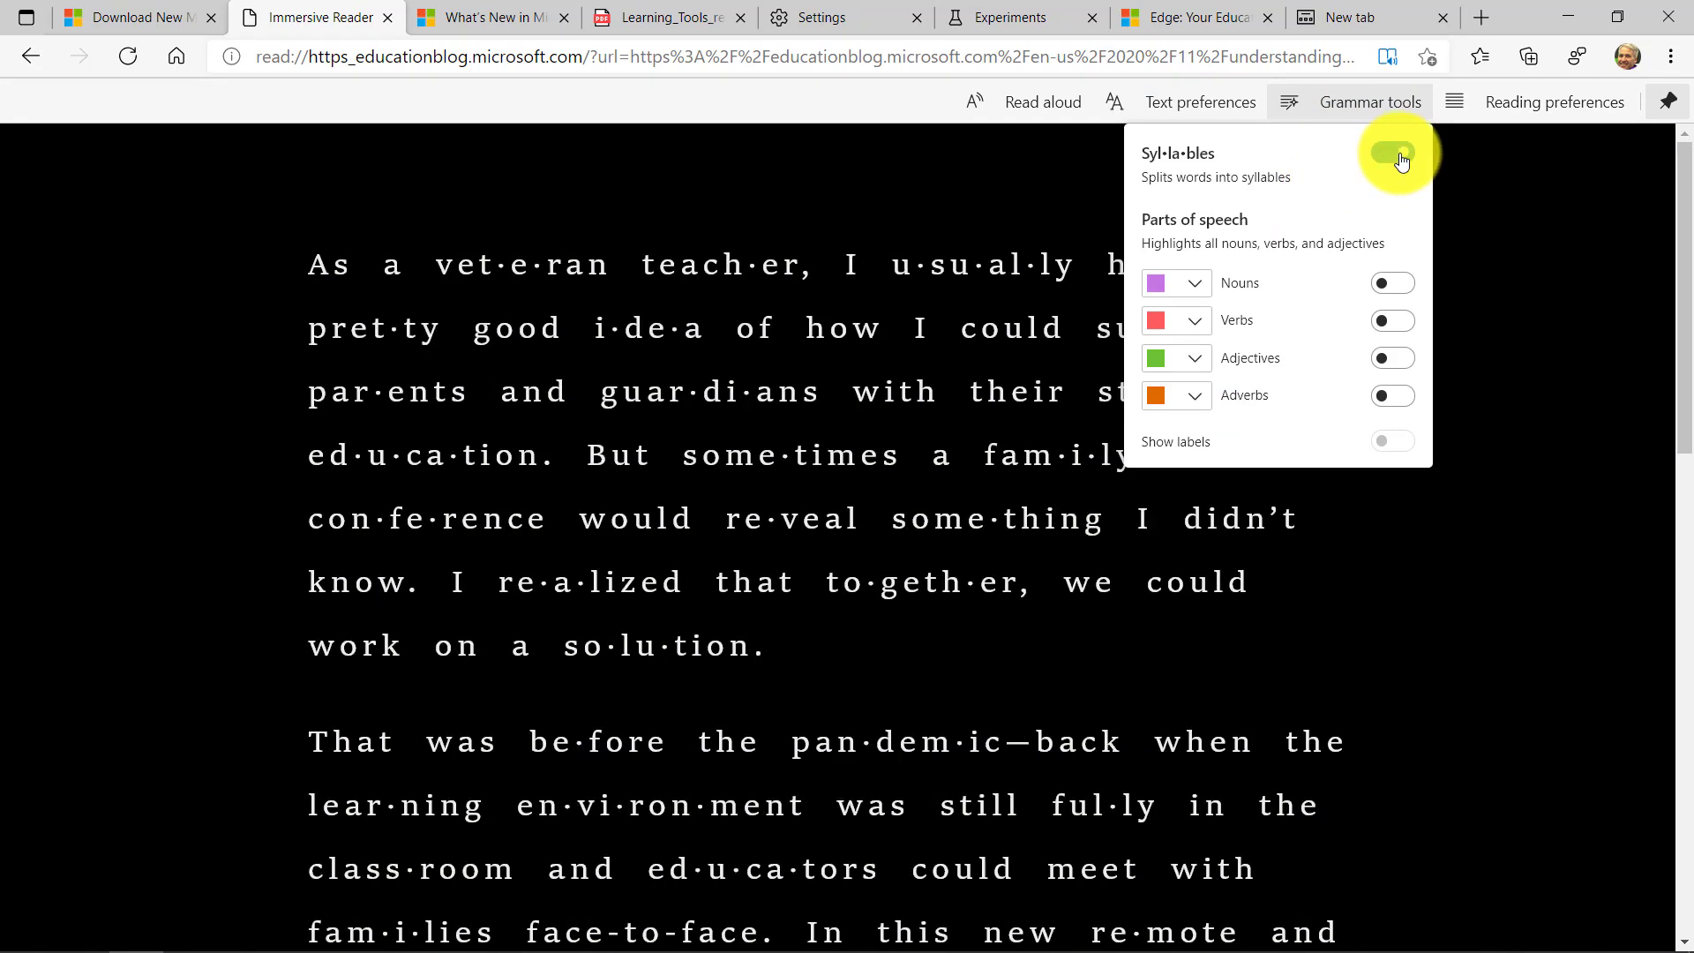
pyautogui.click(1401, 285)
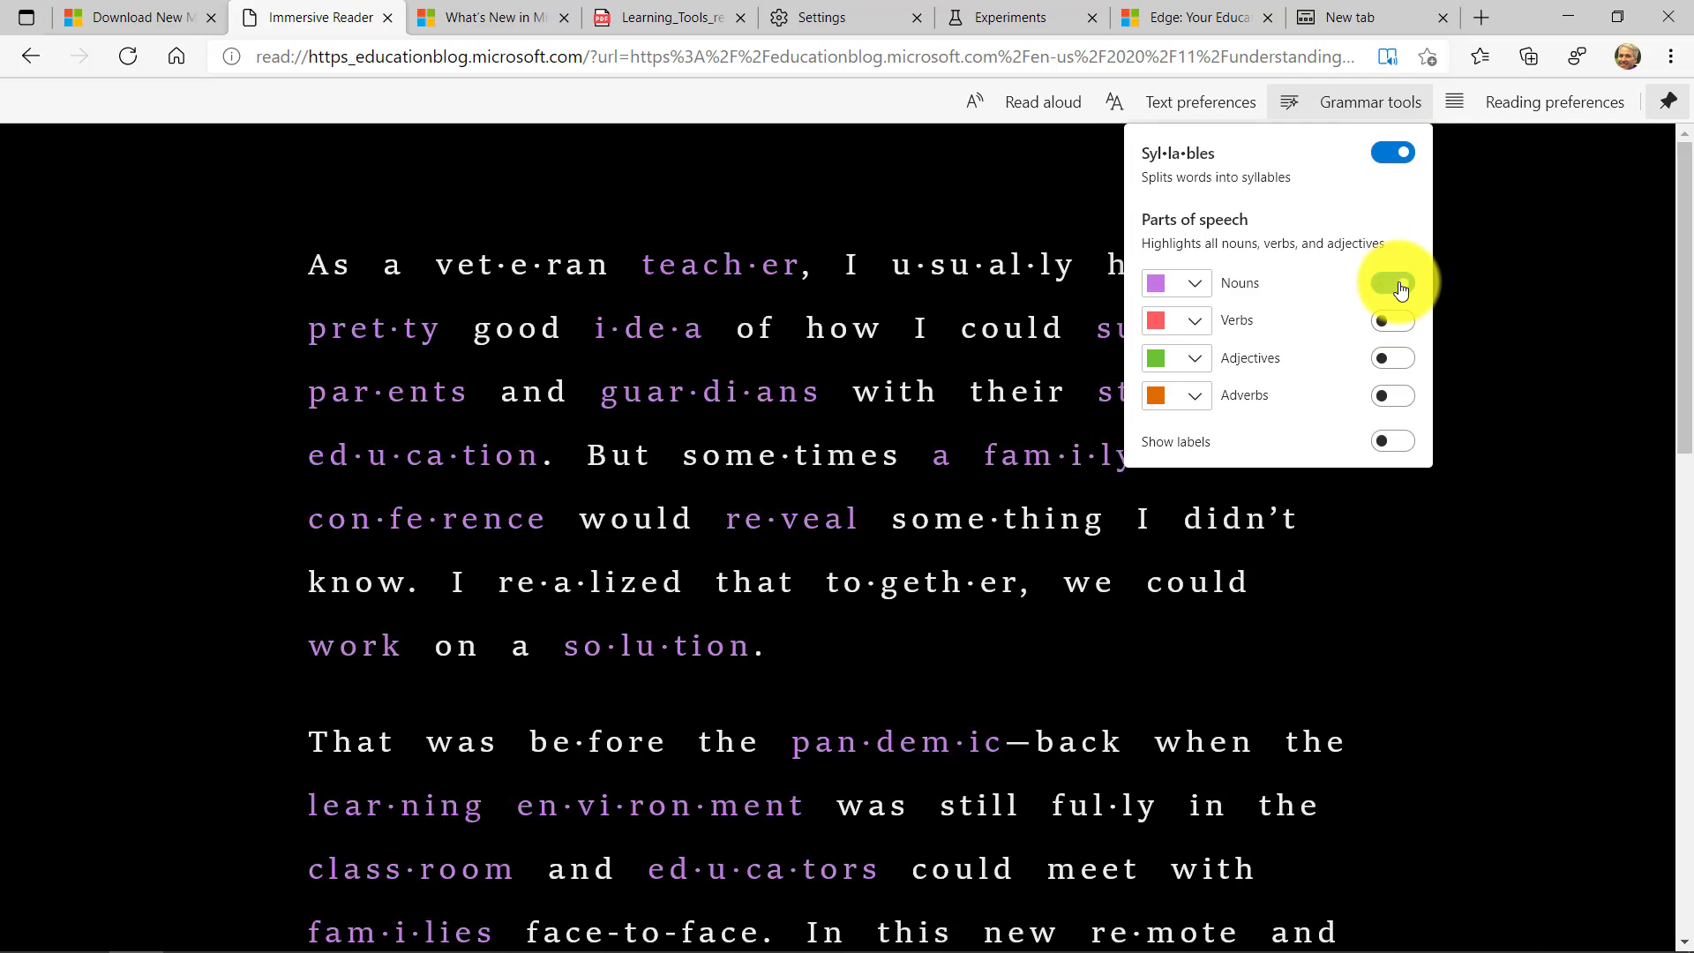
pyautogui.click(1403, 362)
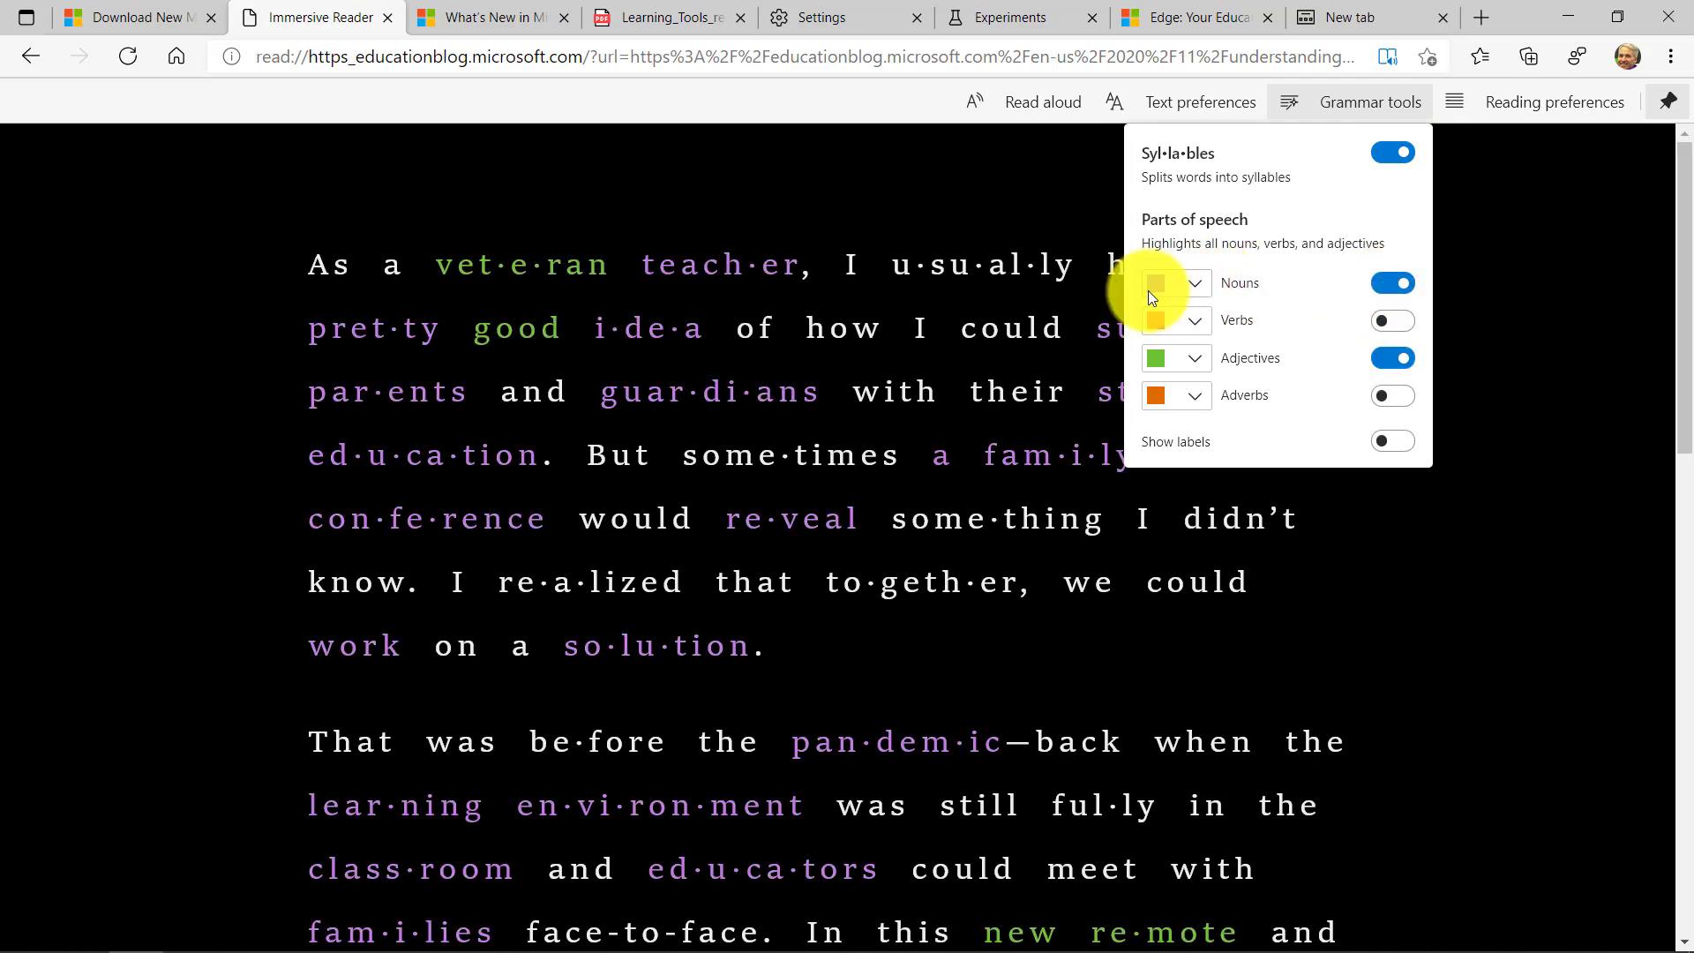
pyautogui.click(1392, 284)
# - Try Line focus on one line, stepping it down and up, then turn it off
pyautogui.click(1514, 108)
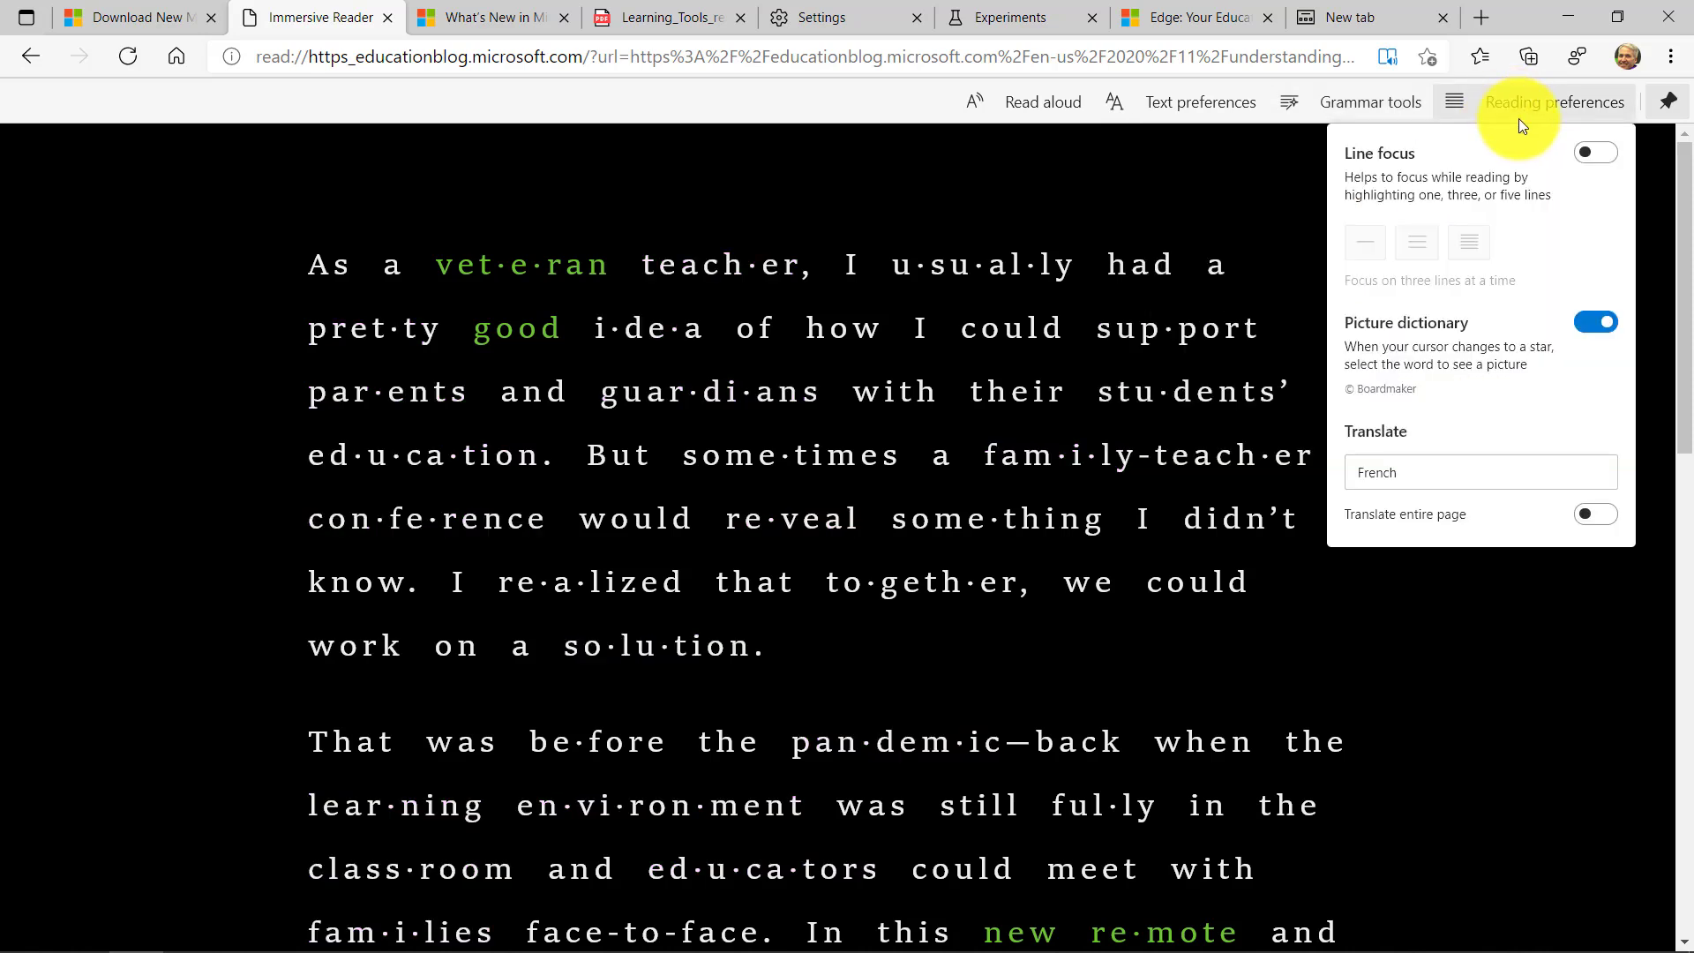
pyautogui.click(1595, 155)
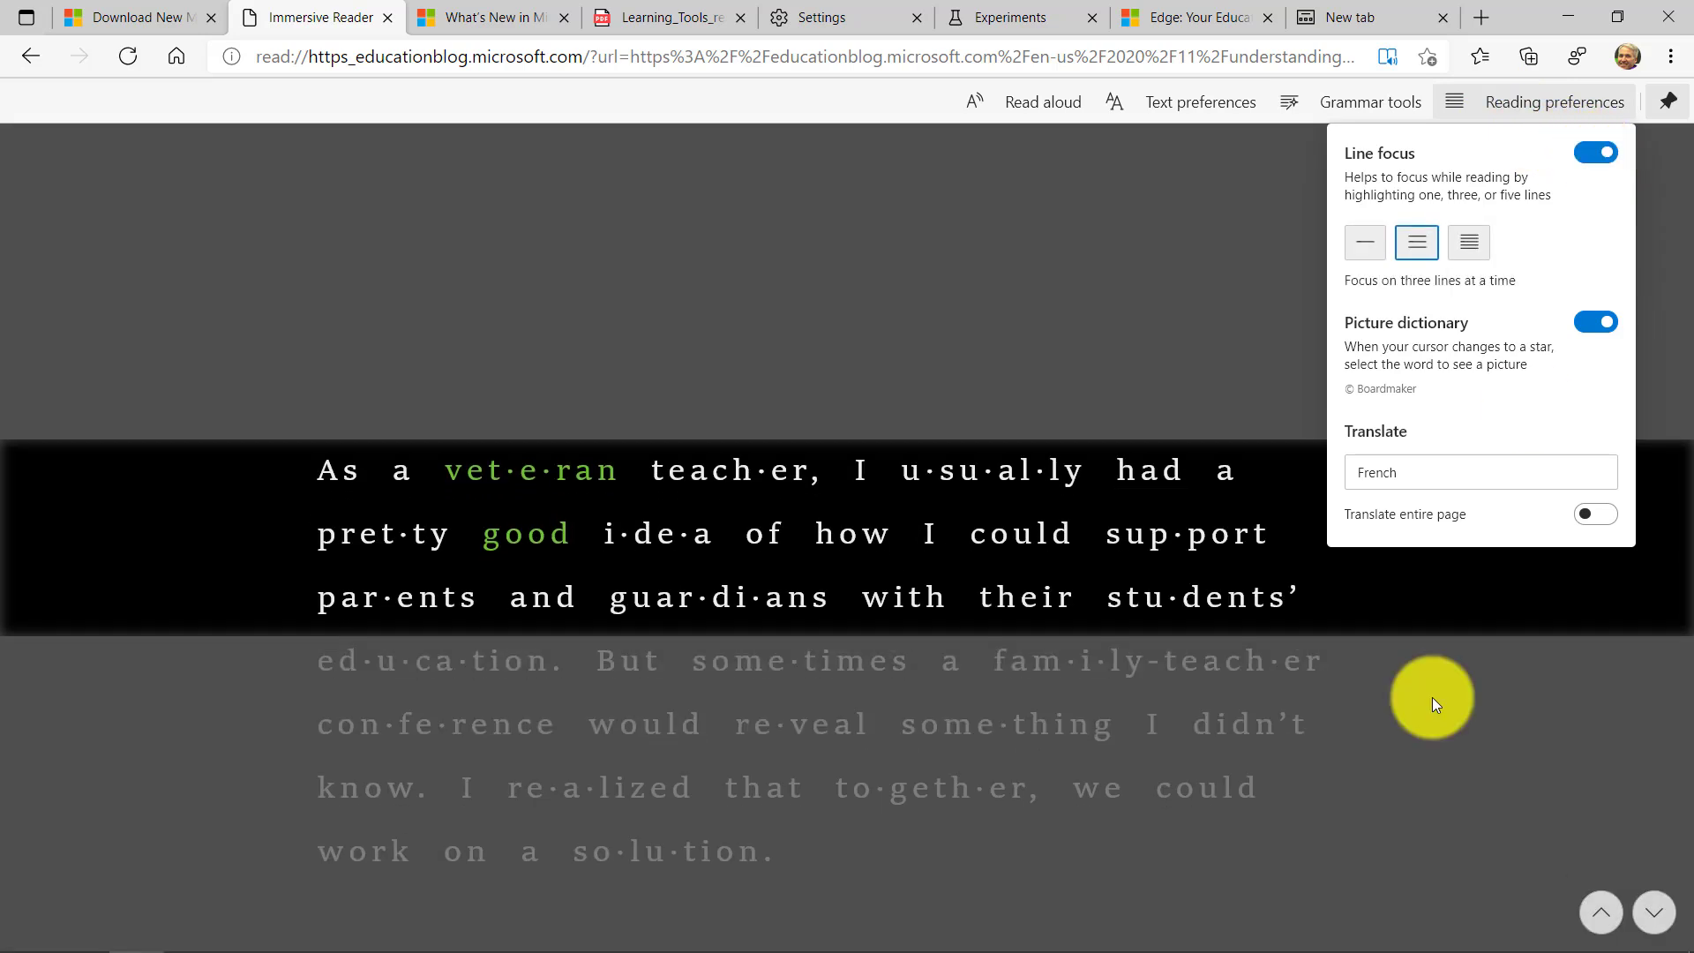
pyautogui.click(1365, 252)
pyautogui.click(1639, 918)
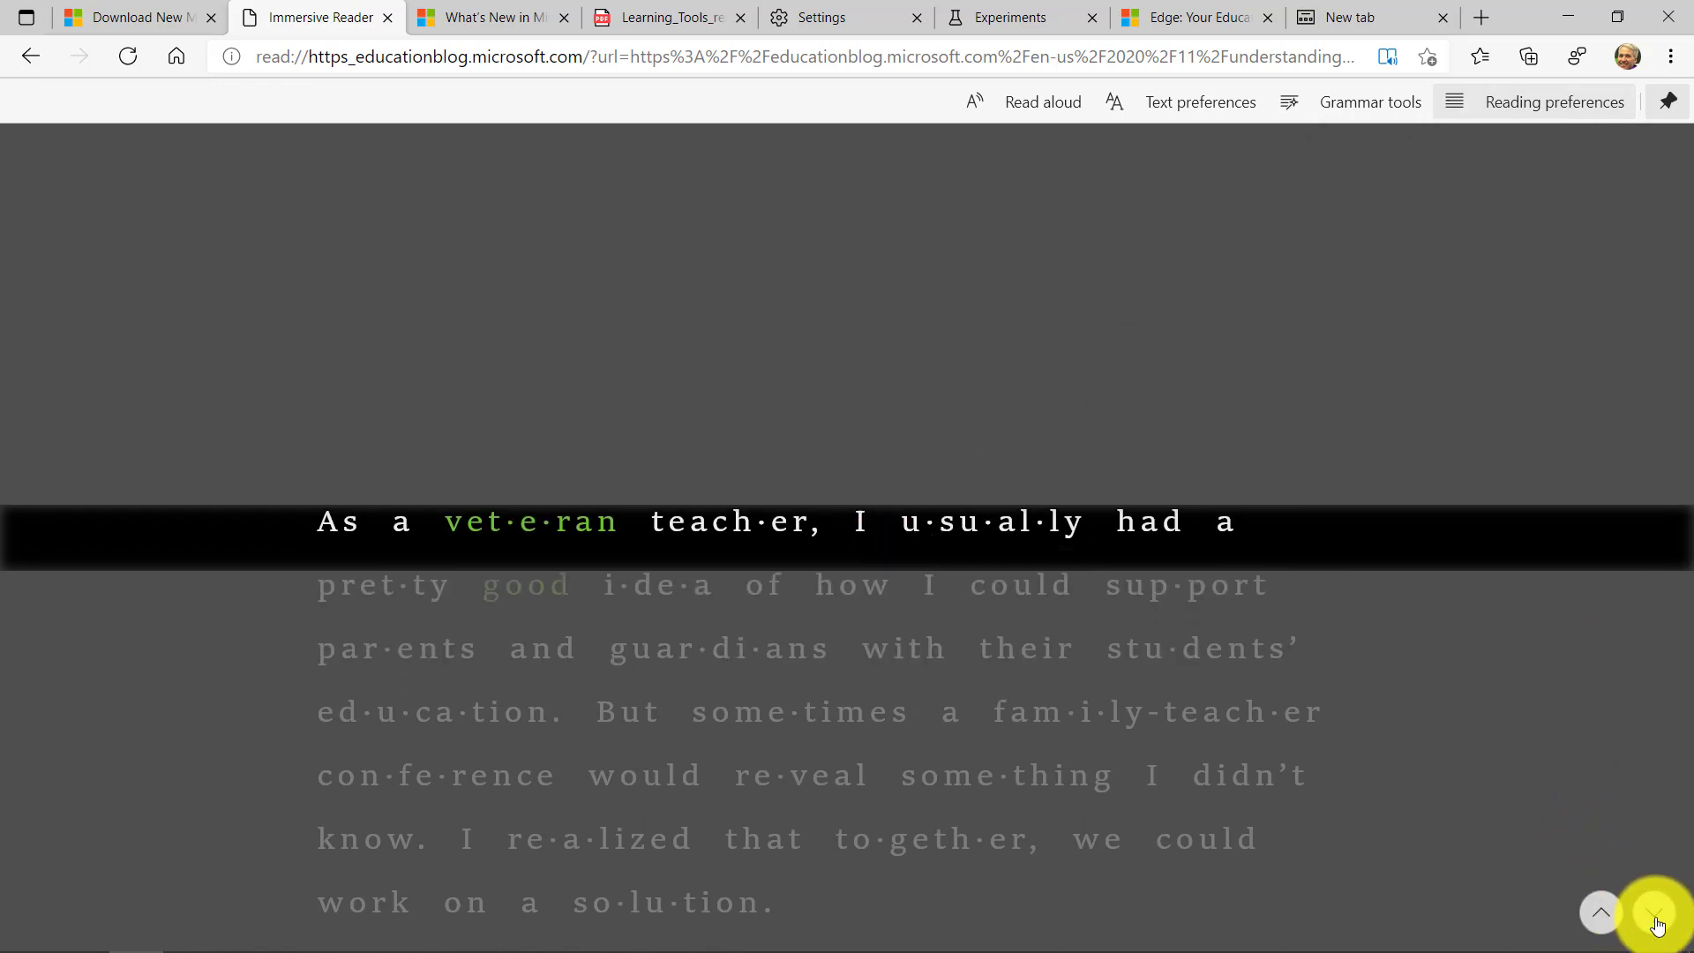
pyautogui.click(1639, 918)
pyautogui.click(1640, 918)
pyautogui.click(1640, 917)
pyautogui.click(1615, 920)
pyautogui.click(1649, 915)
pyautogui.click(1504, 110)
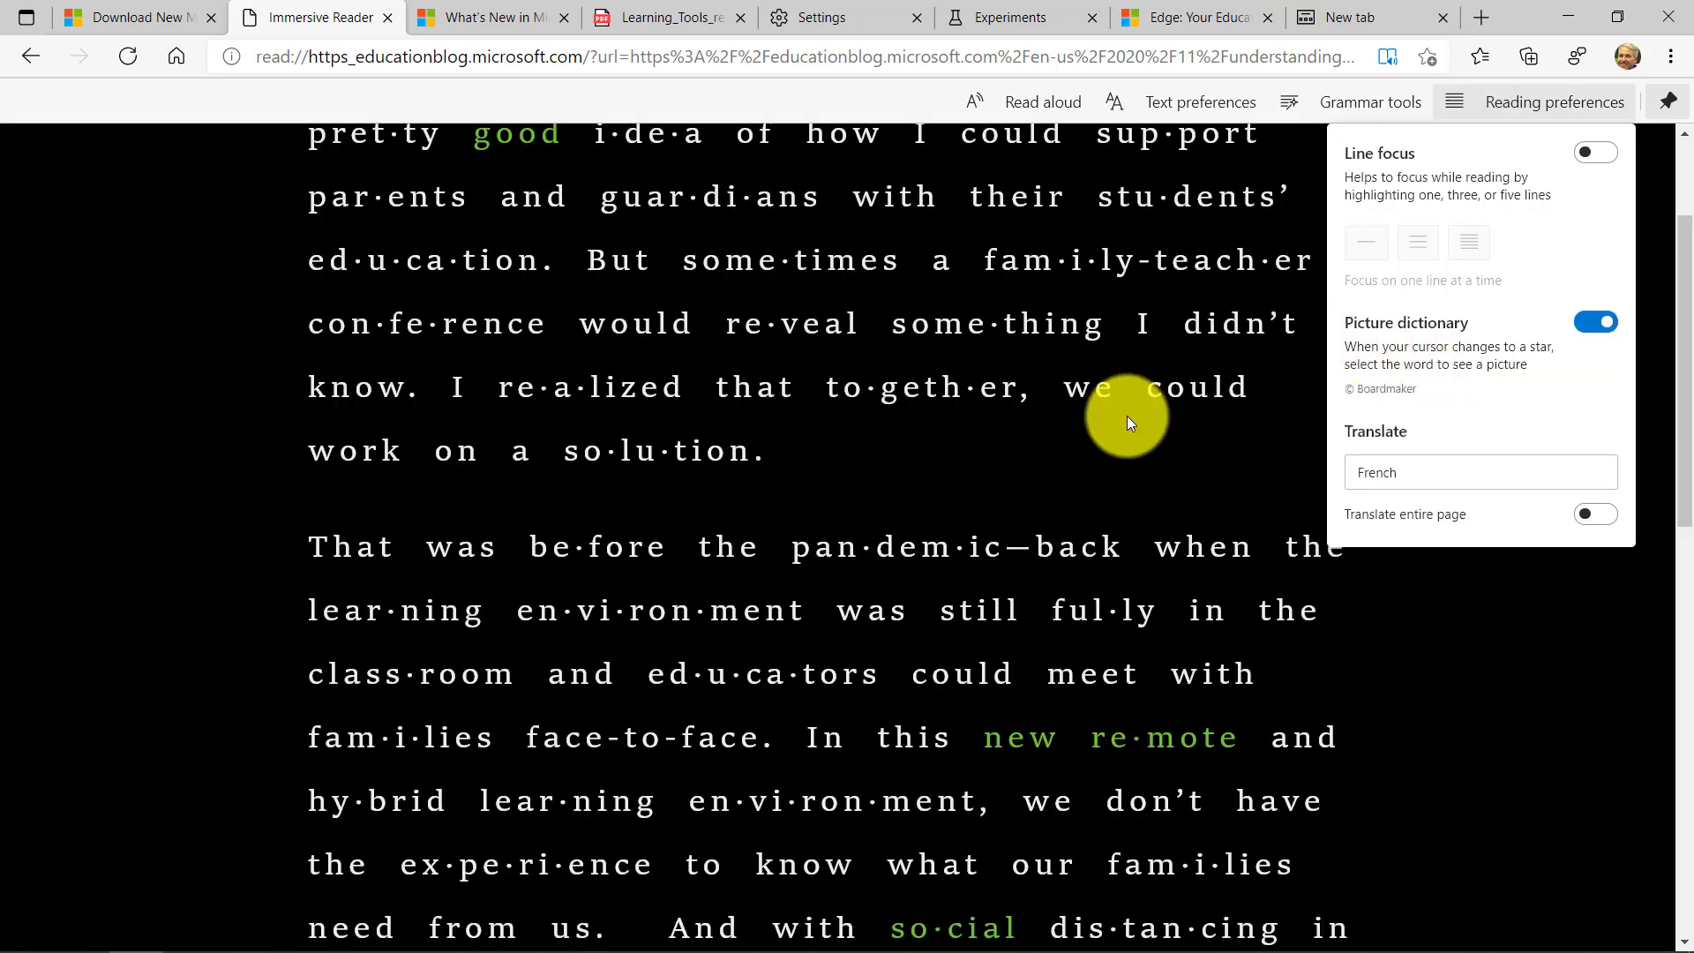
# - Show Picture dictionary images for the words 'education' and 'parents'
pyautogui.scroll(2, 953, 443)
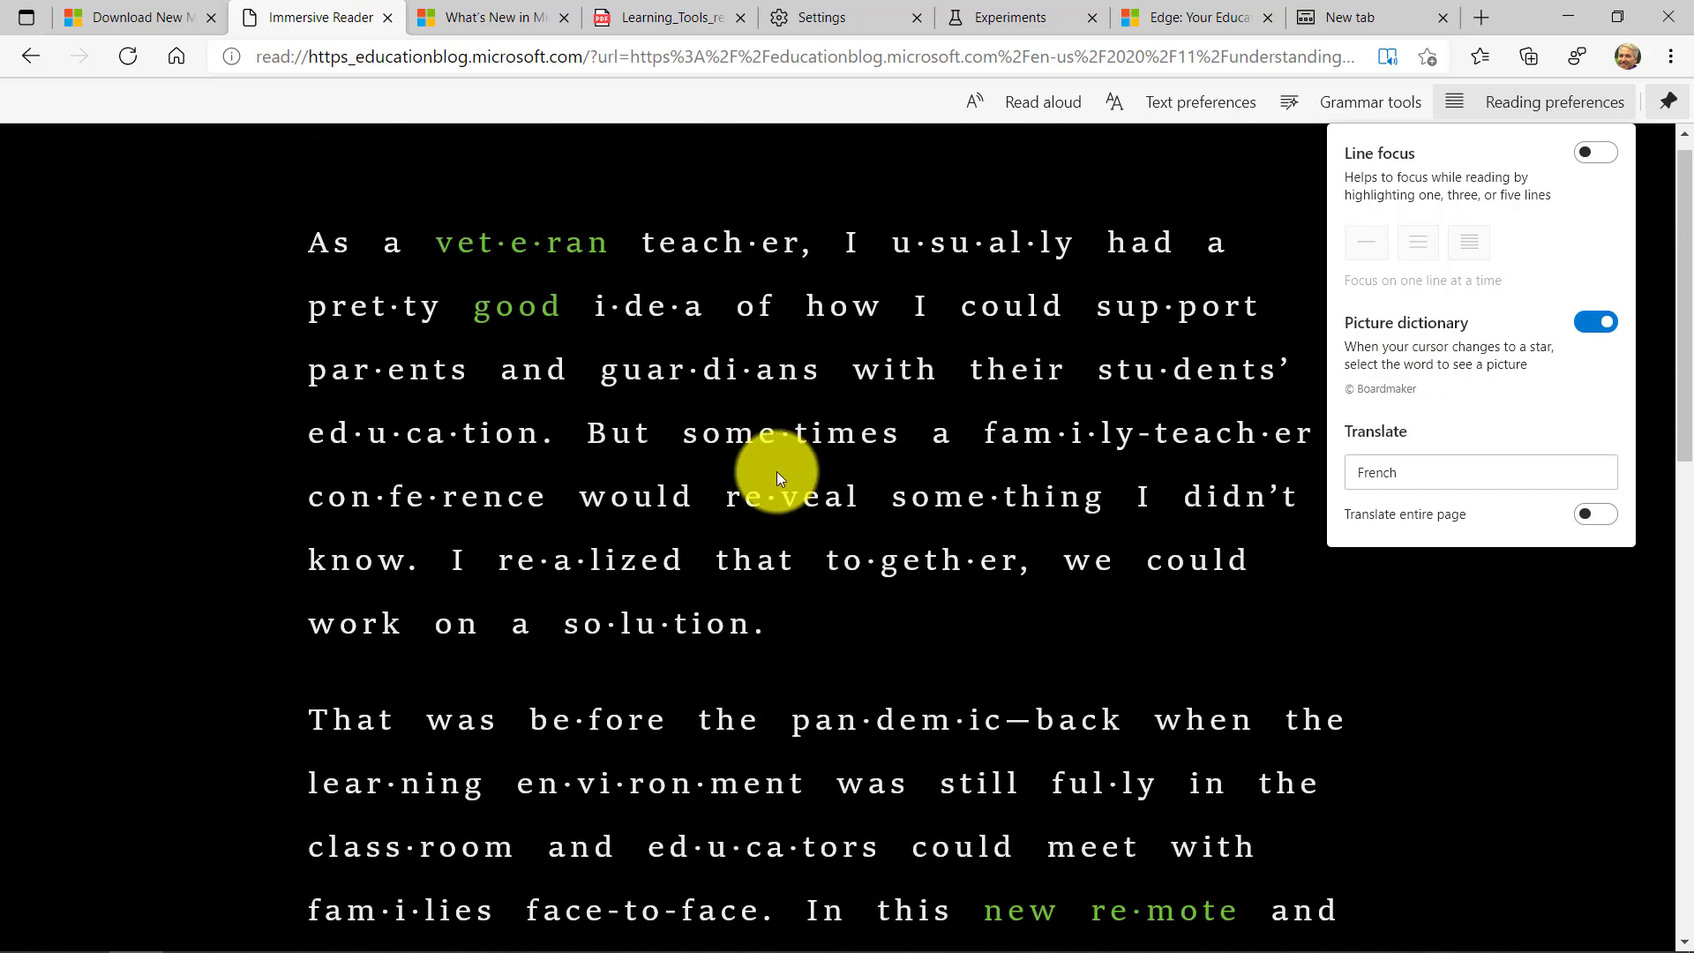
pyautogui.click(450, 434)
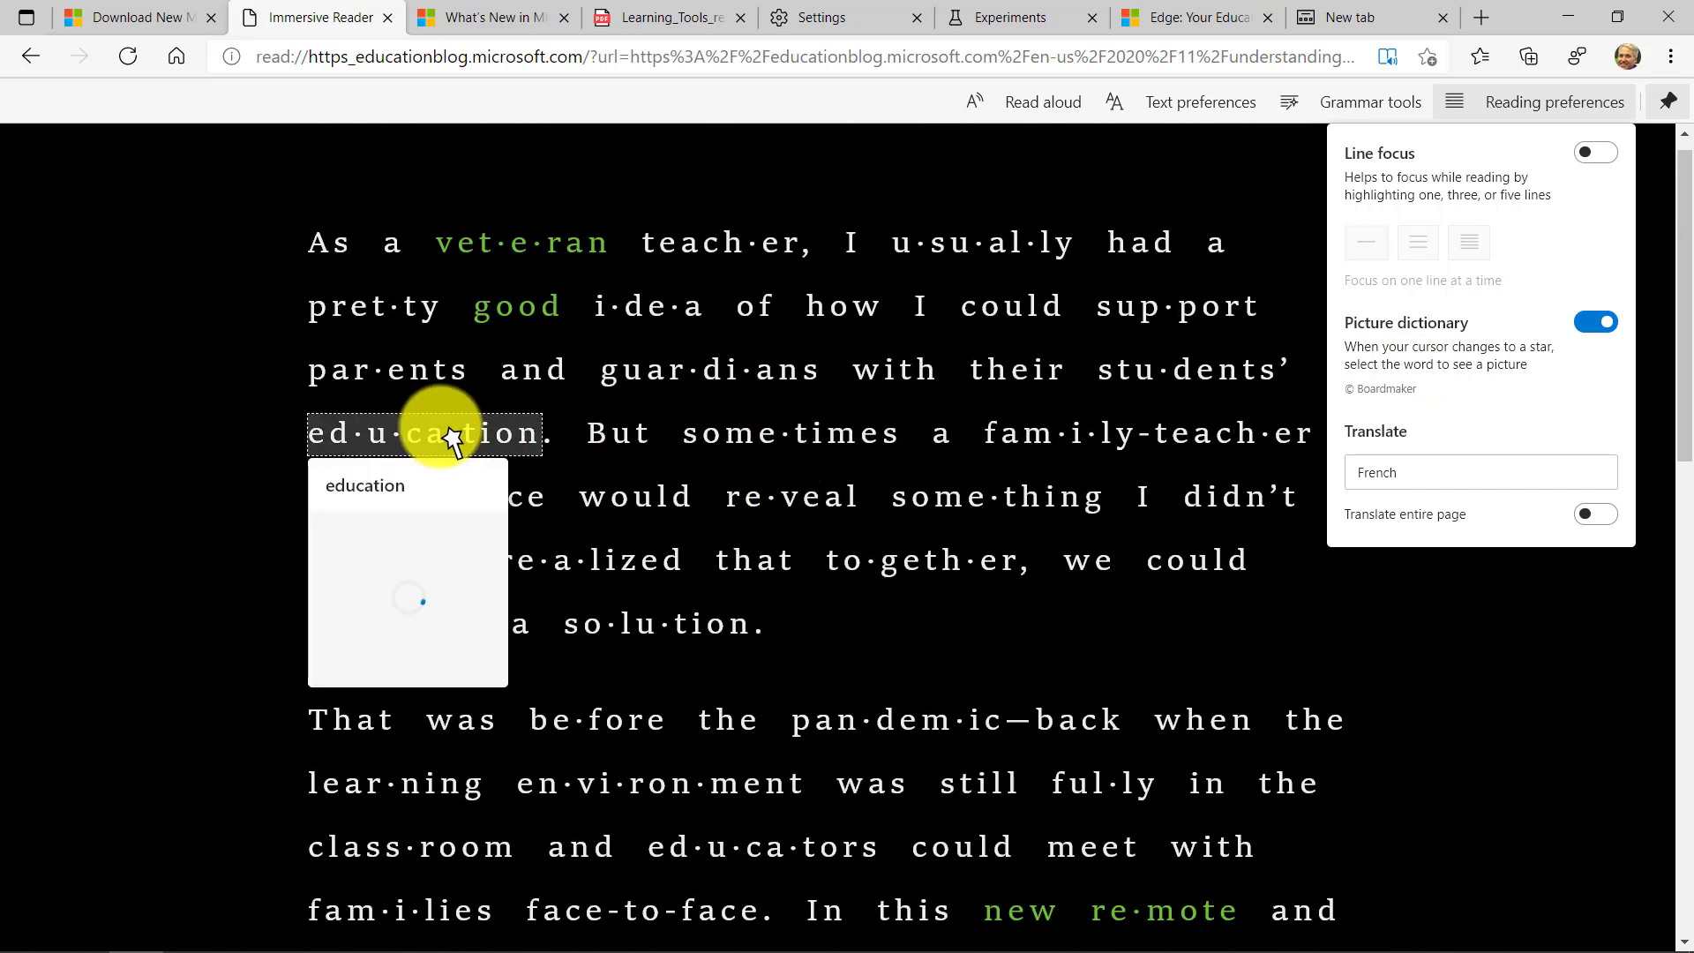
pyautogui.click(423, 368)
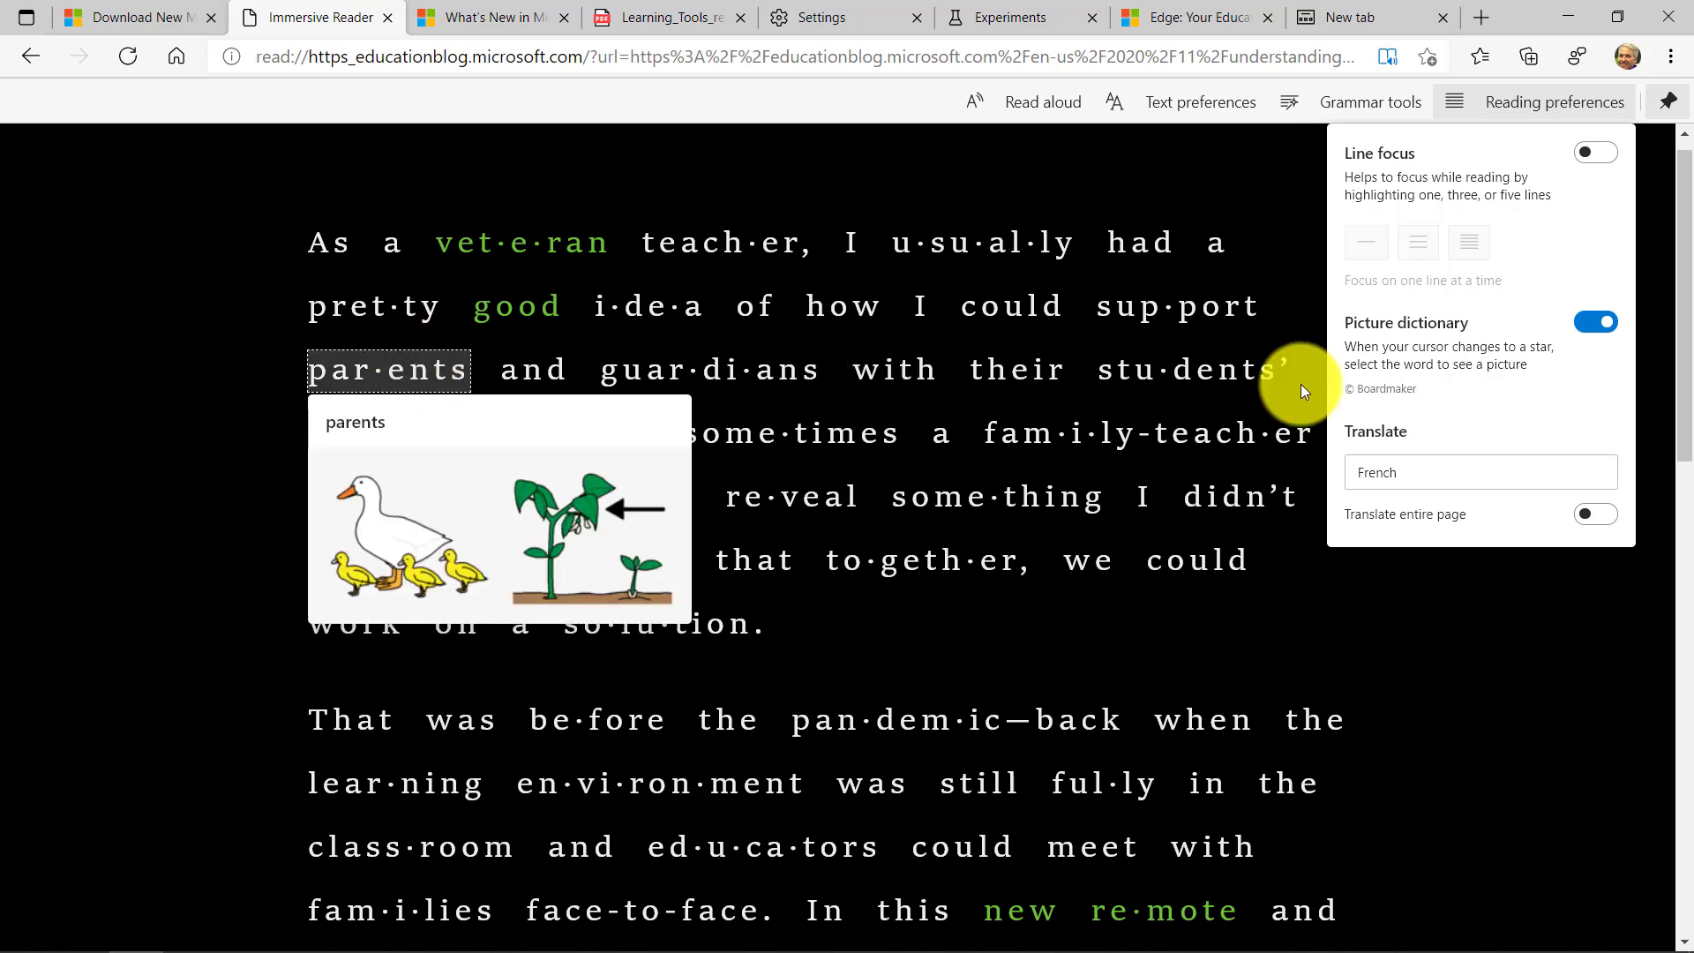
pyautogui.click(1506, 481)
# - Translate the entire page into French
pyautogui.click(1500, 484)
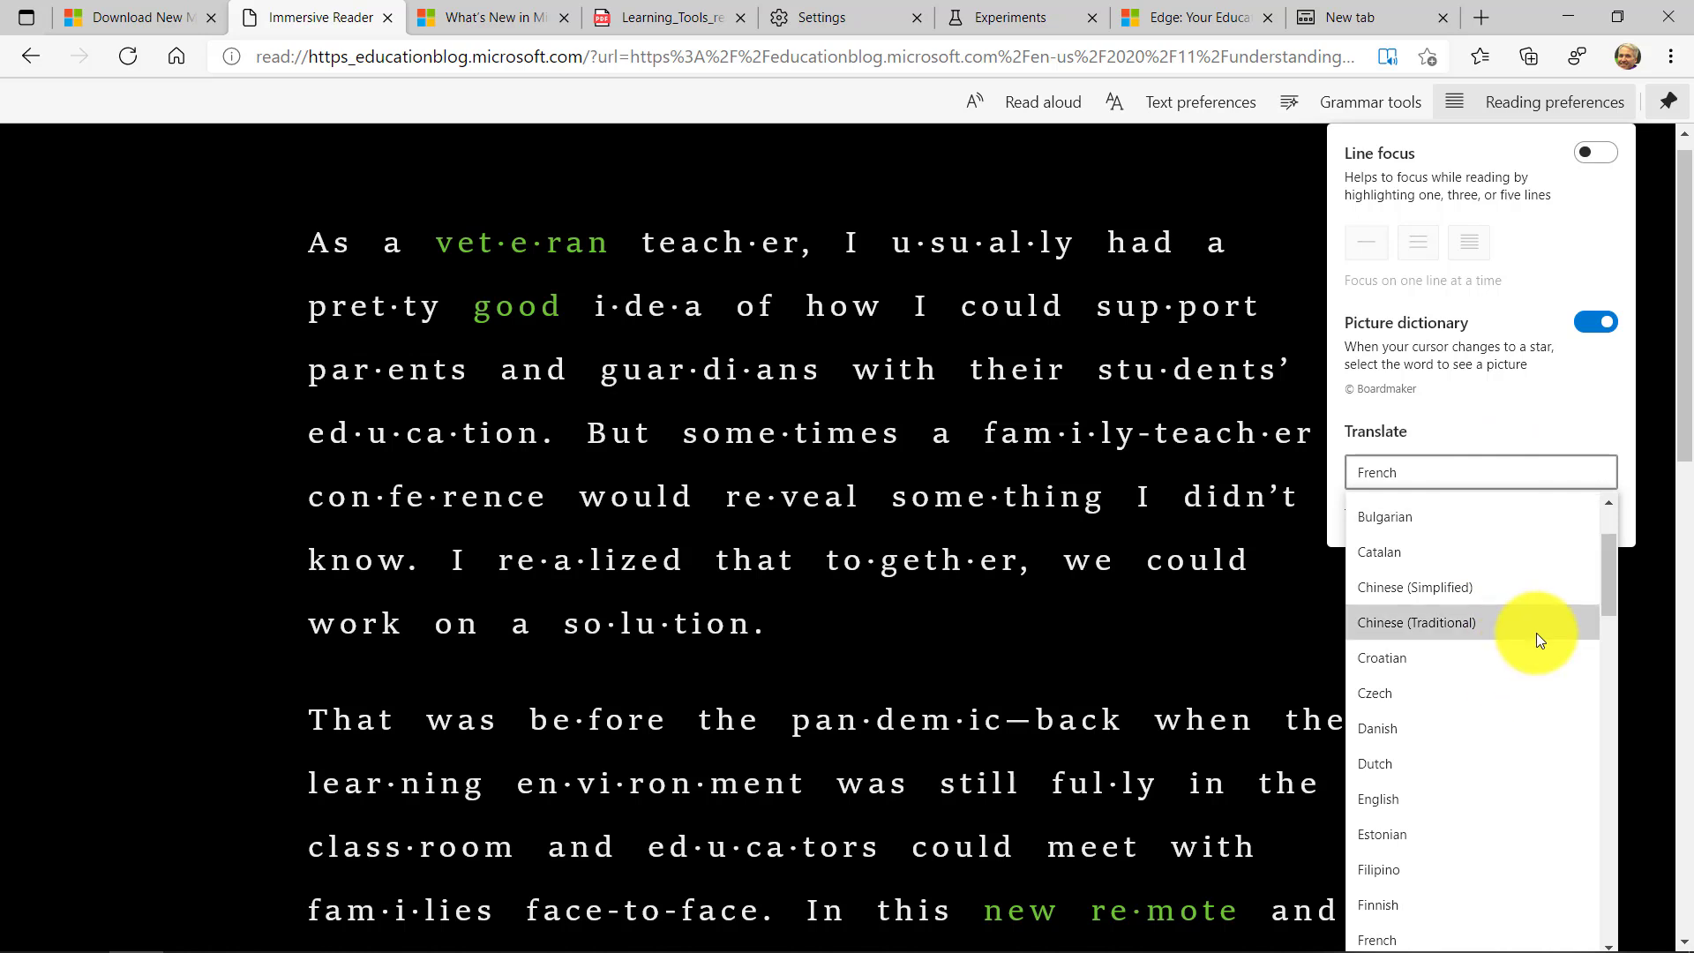
pyautogui.click(1518, 409)
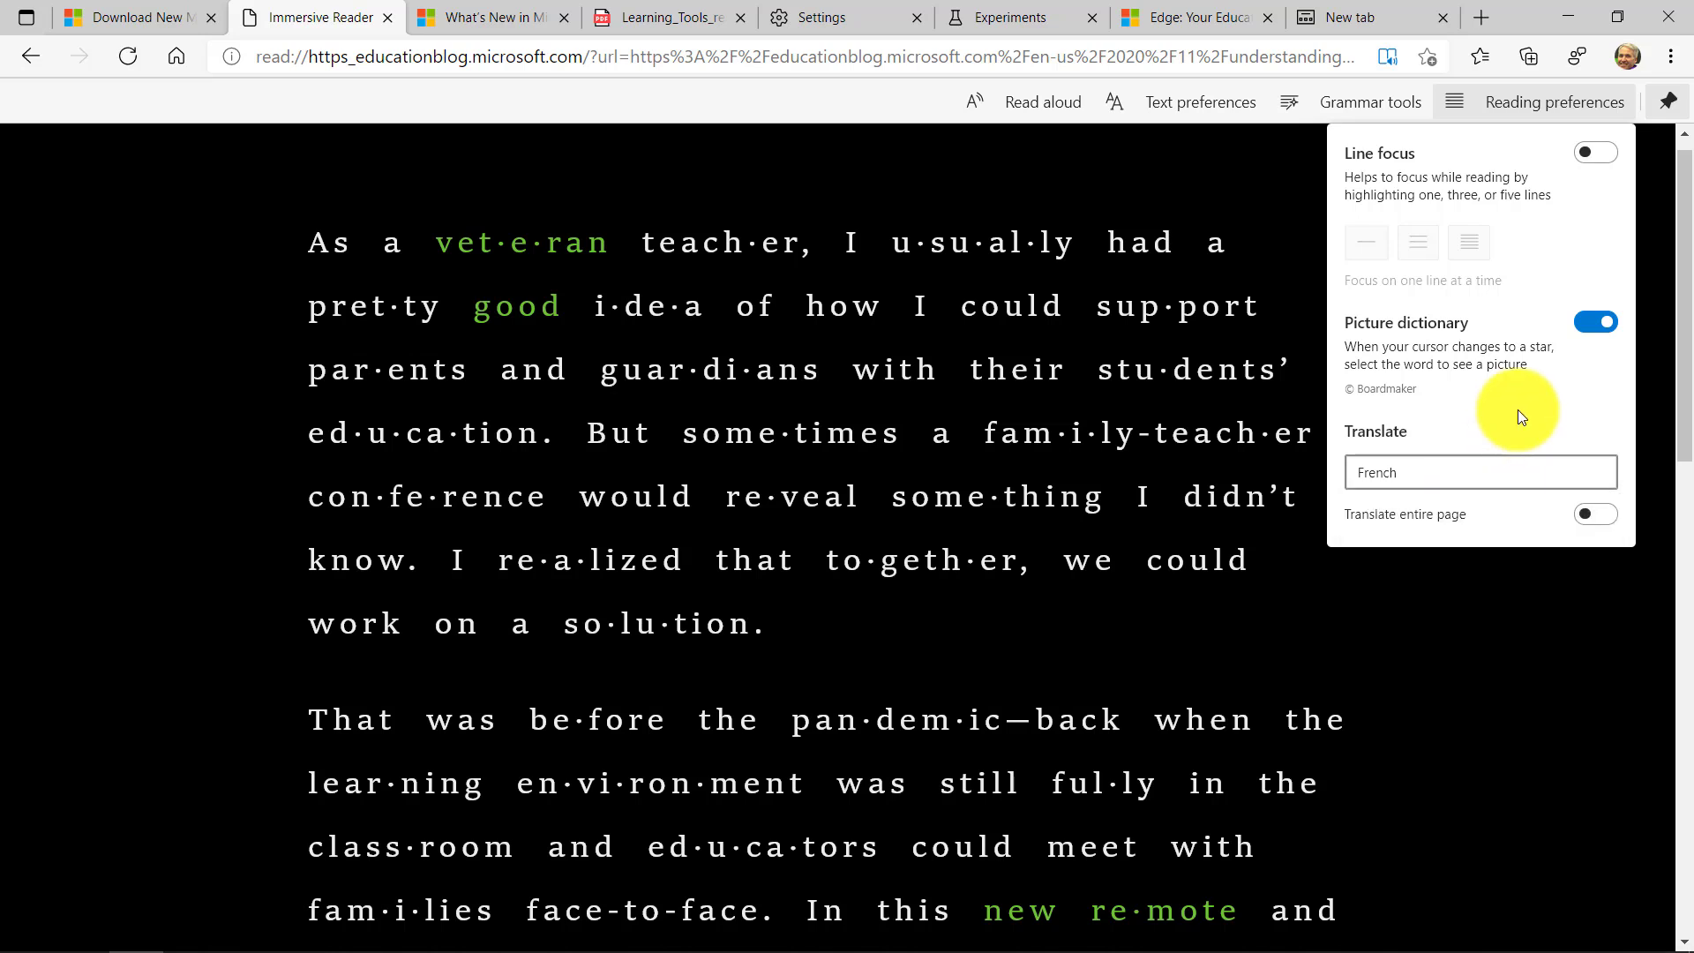
pyautogui.click(1602, 521)
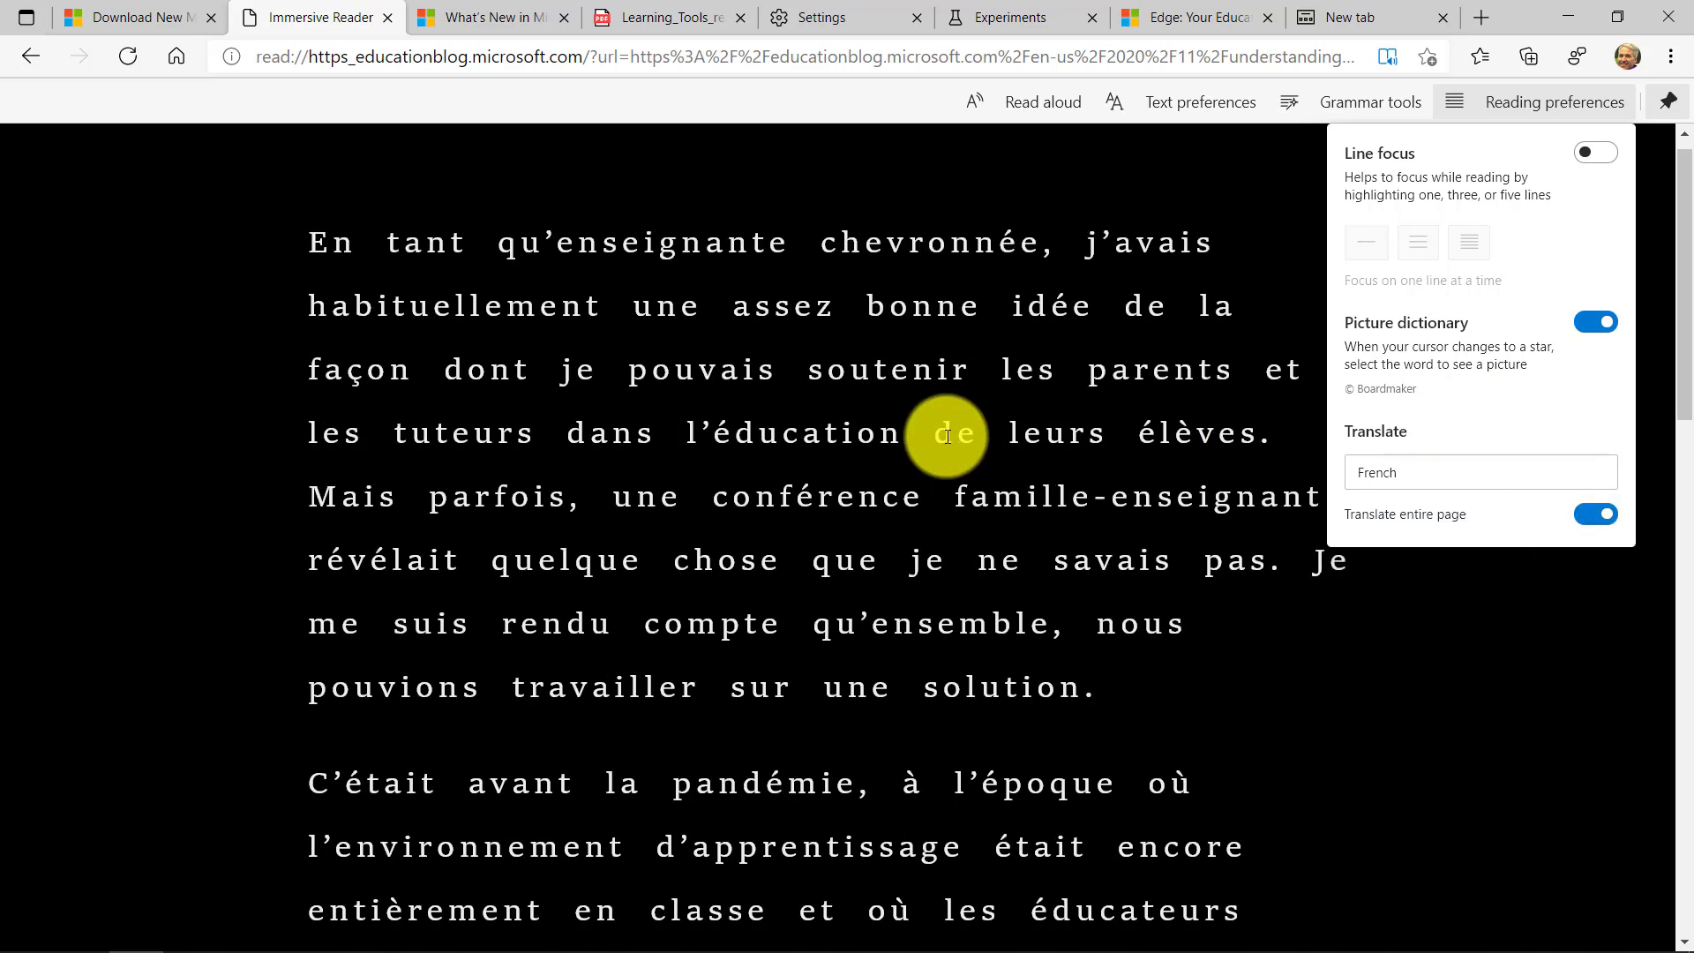
# - Read the French translation aloud briefly, pause it, and close the read aloud controls
pyautogui.click(934, 214)
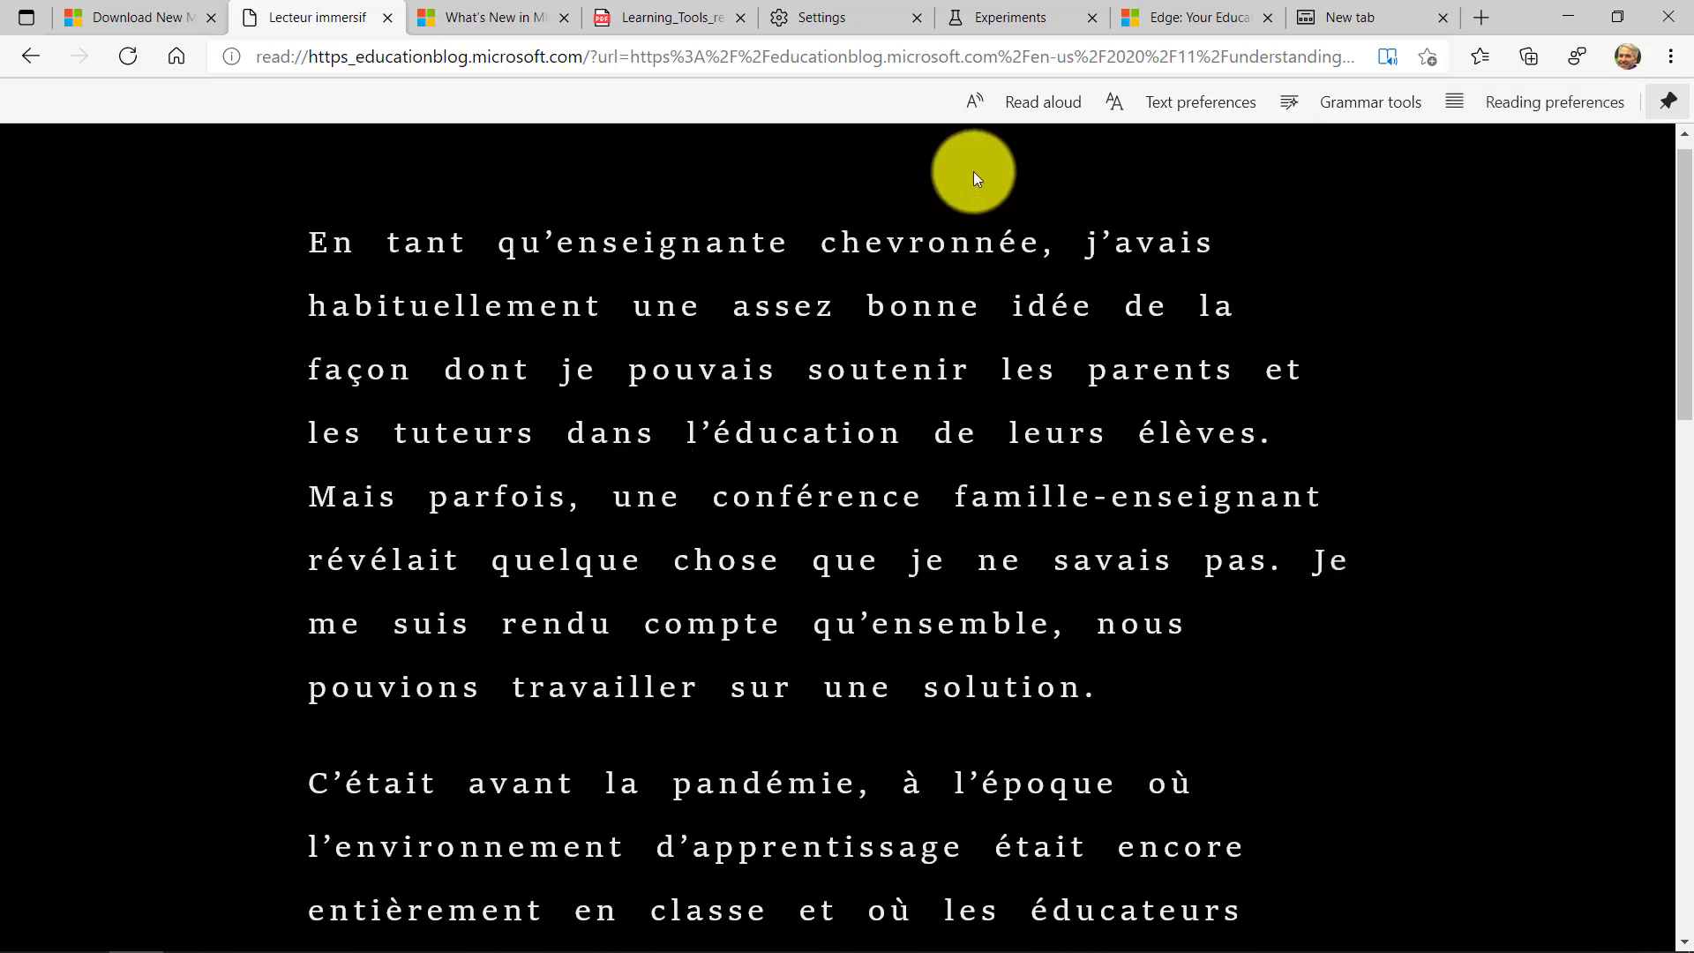
pyautogui.click(1041, 102)
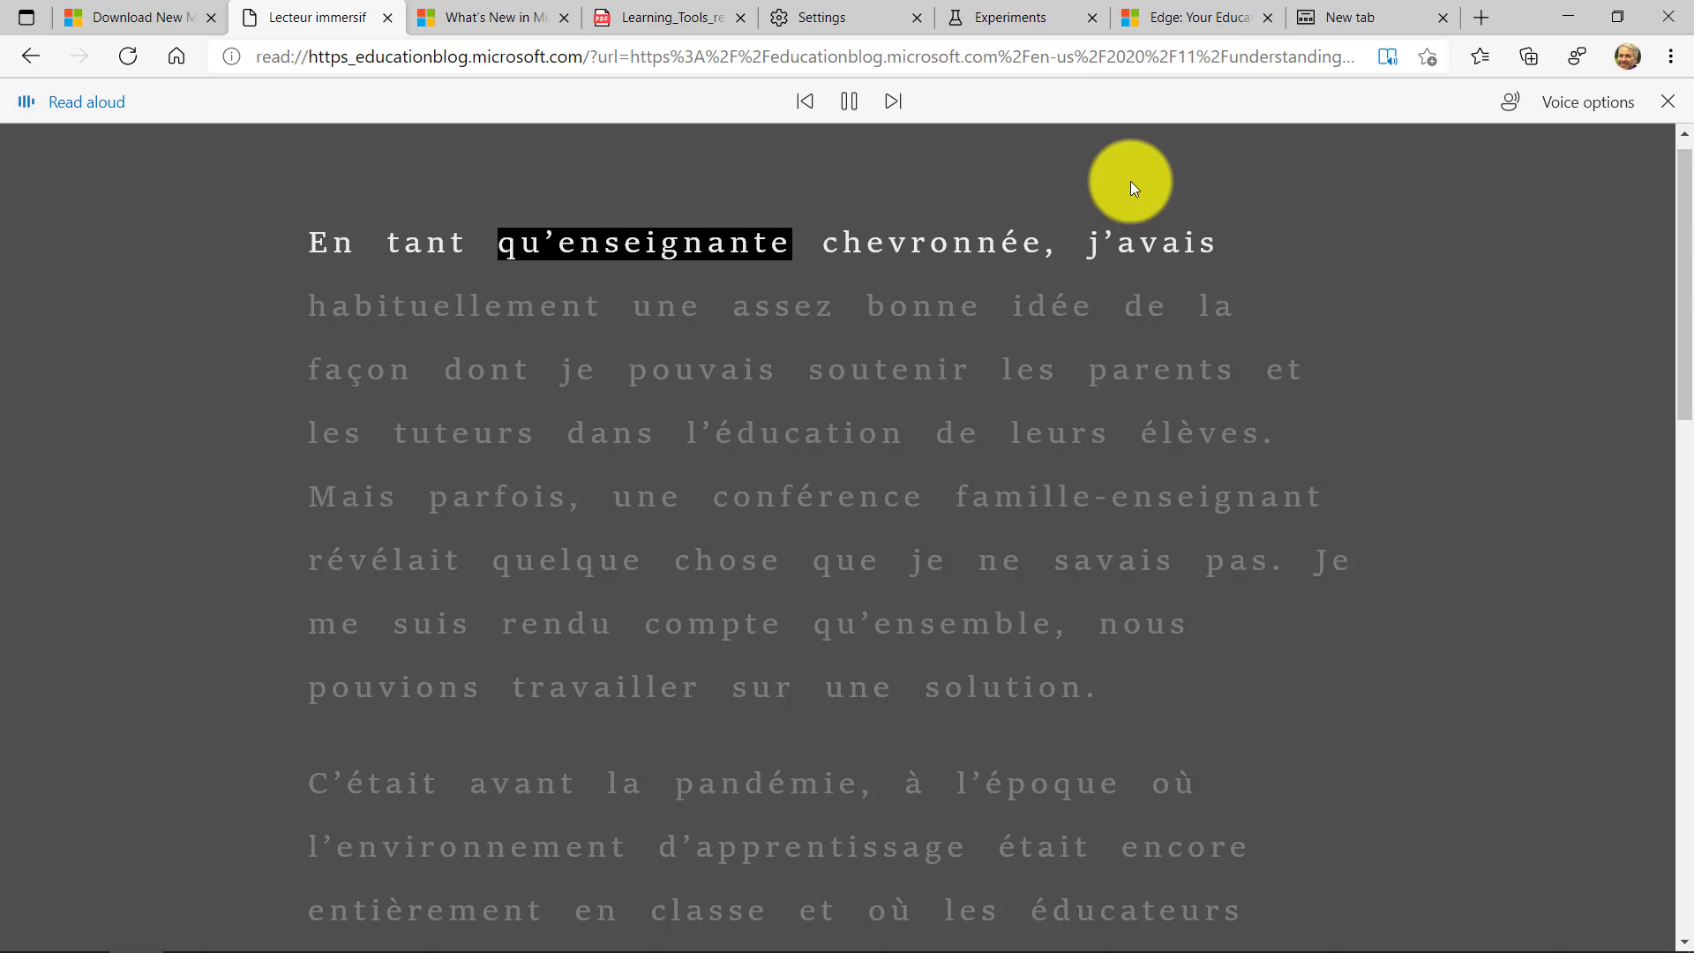
pyautogui.click(846, 102)
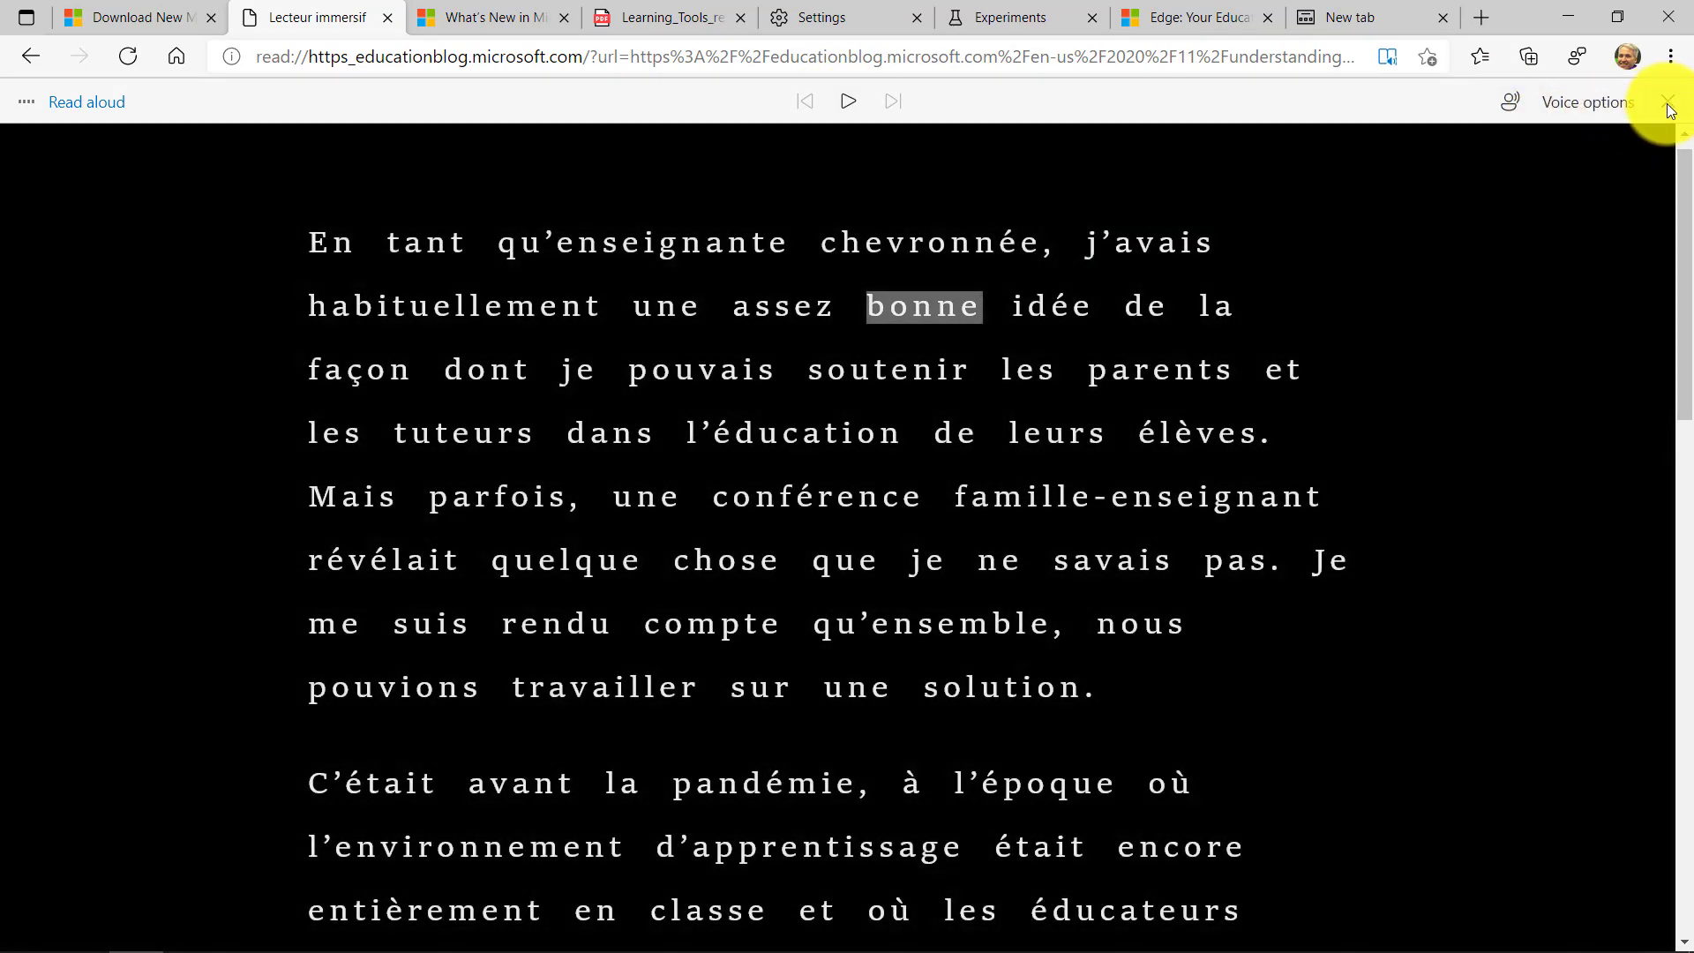
pyautogui.click(1668, 102)
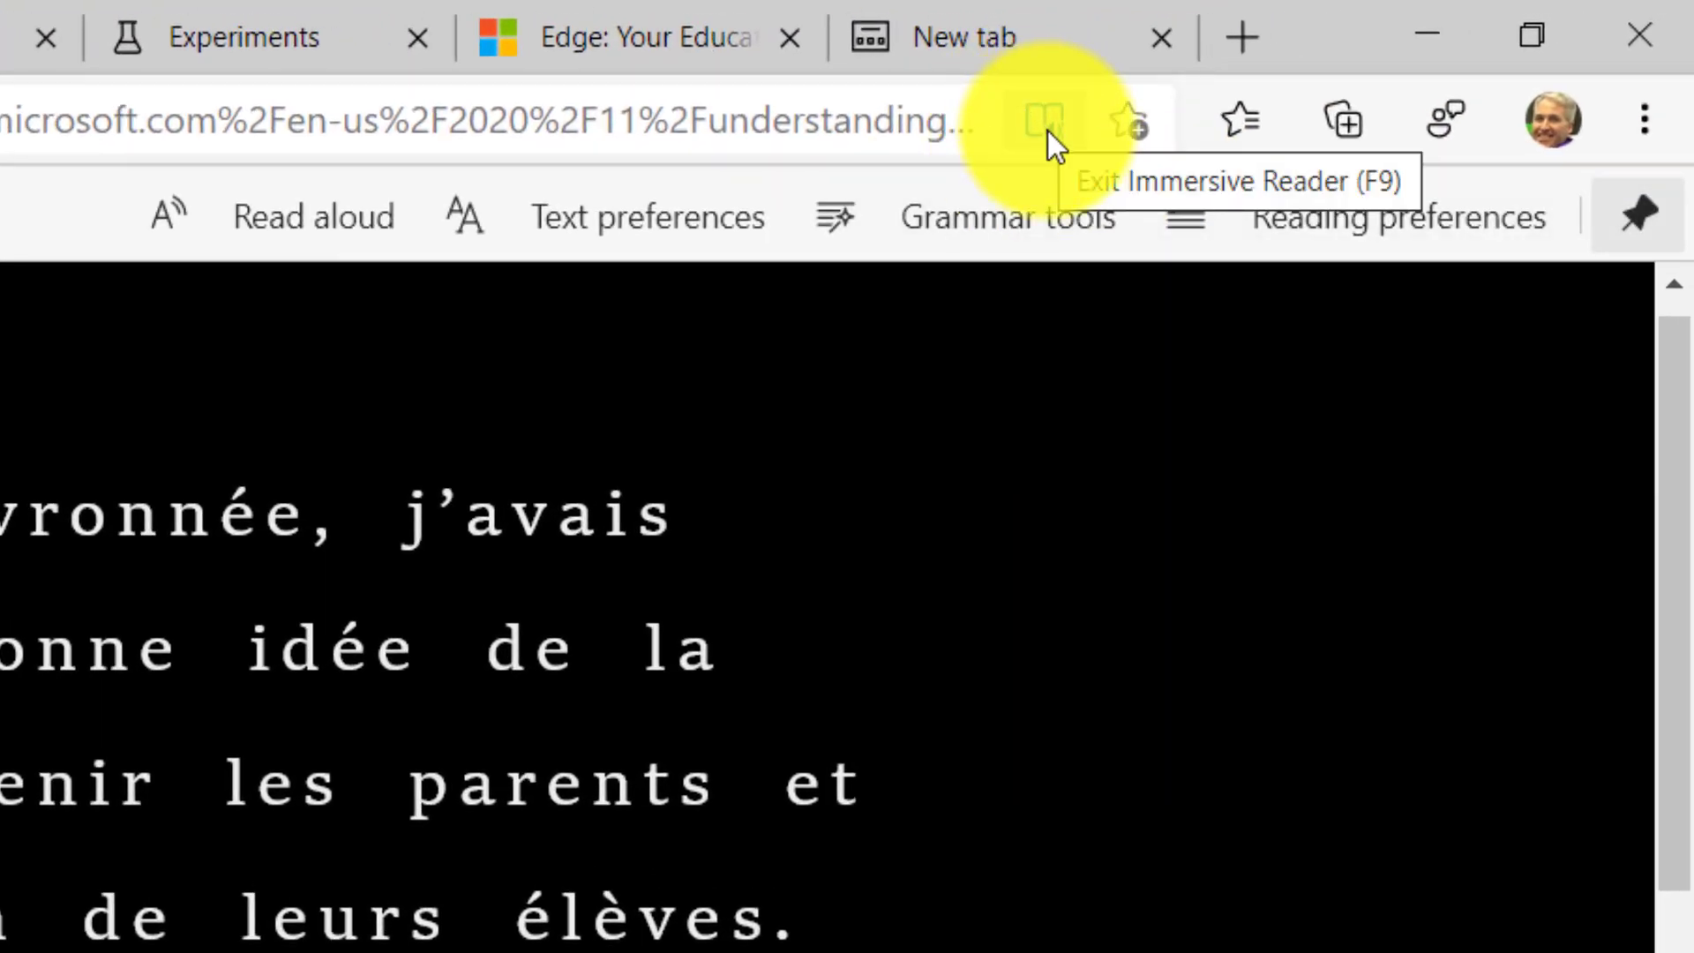
# - Exit Immersive Reader and go to the edge://flags experiments page
pyautogui.click(1045, 125)
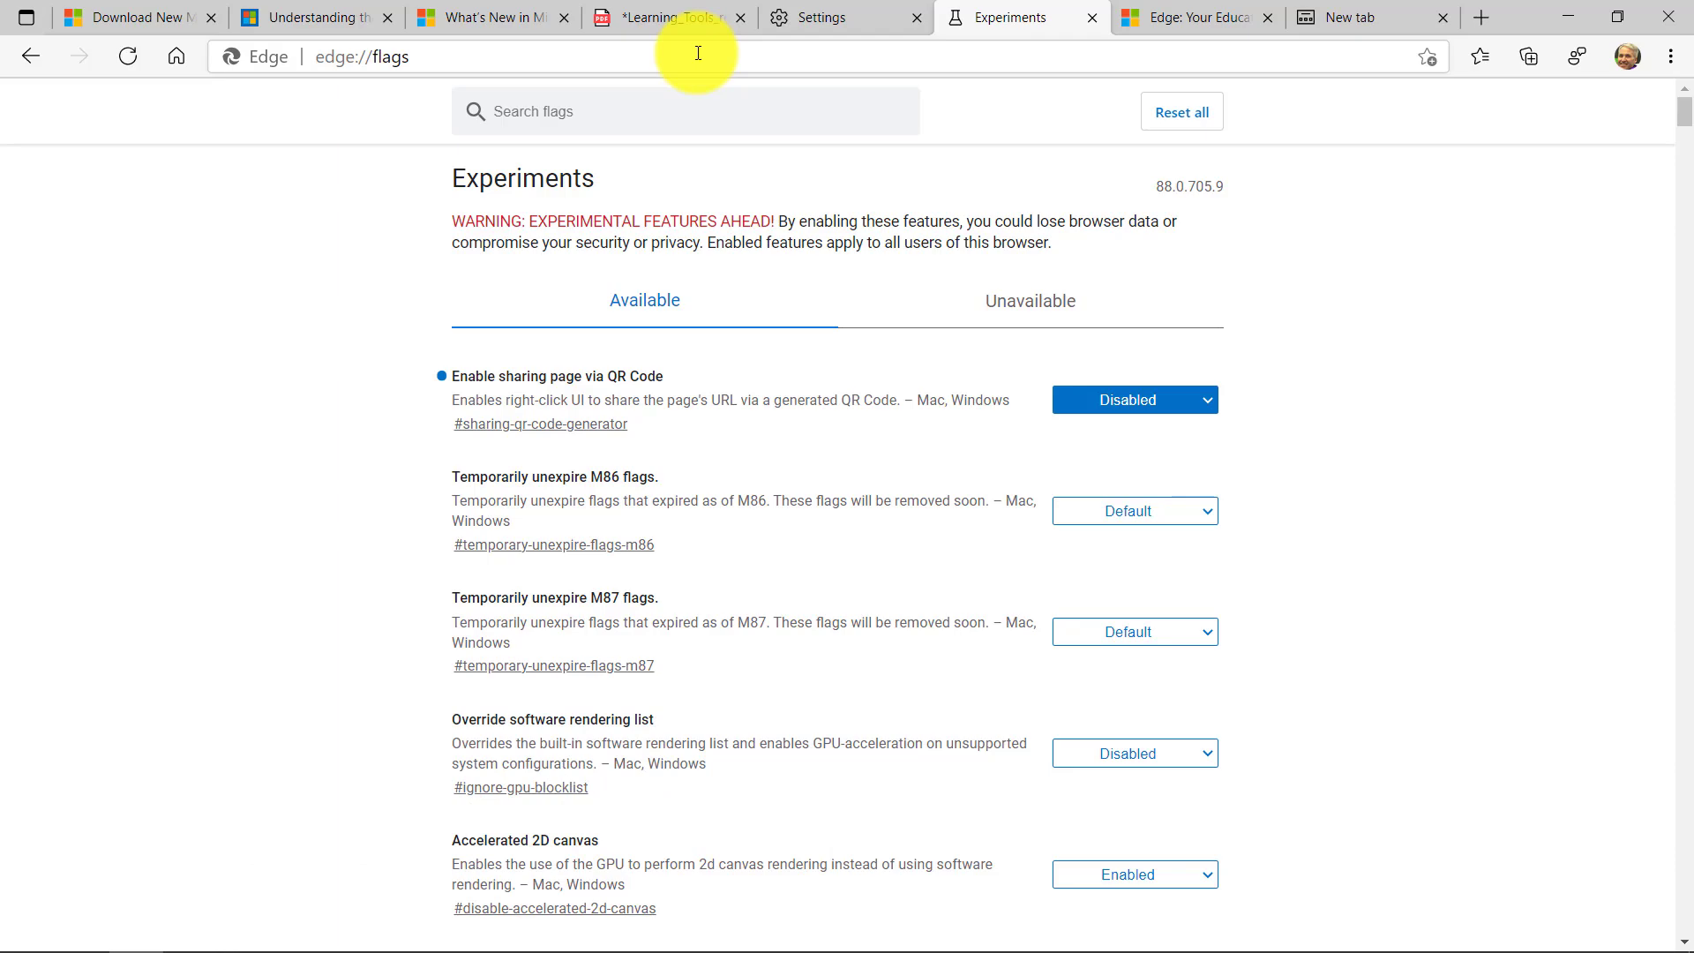
pyautogui.click(634, 56)
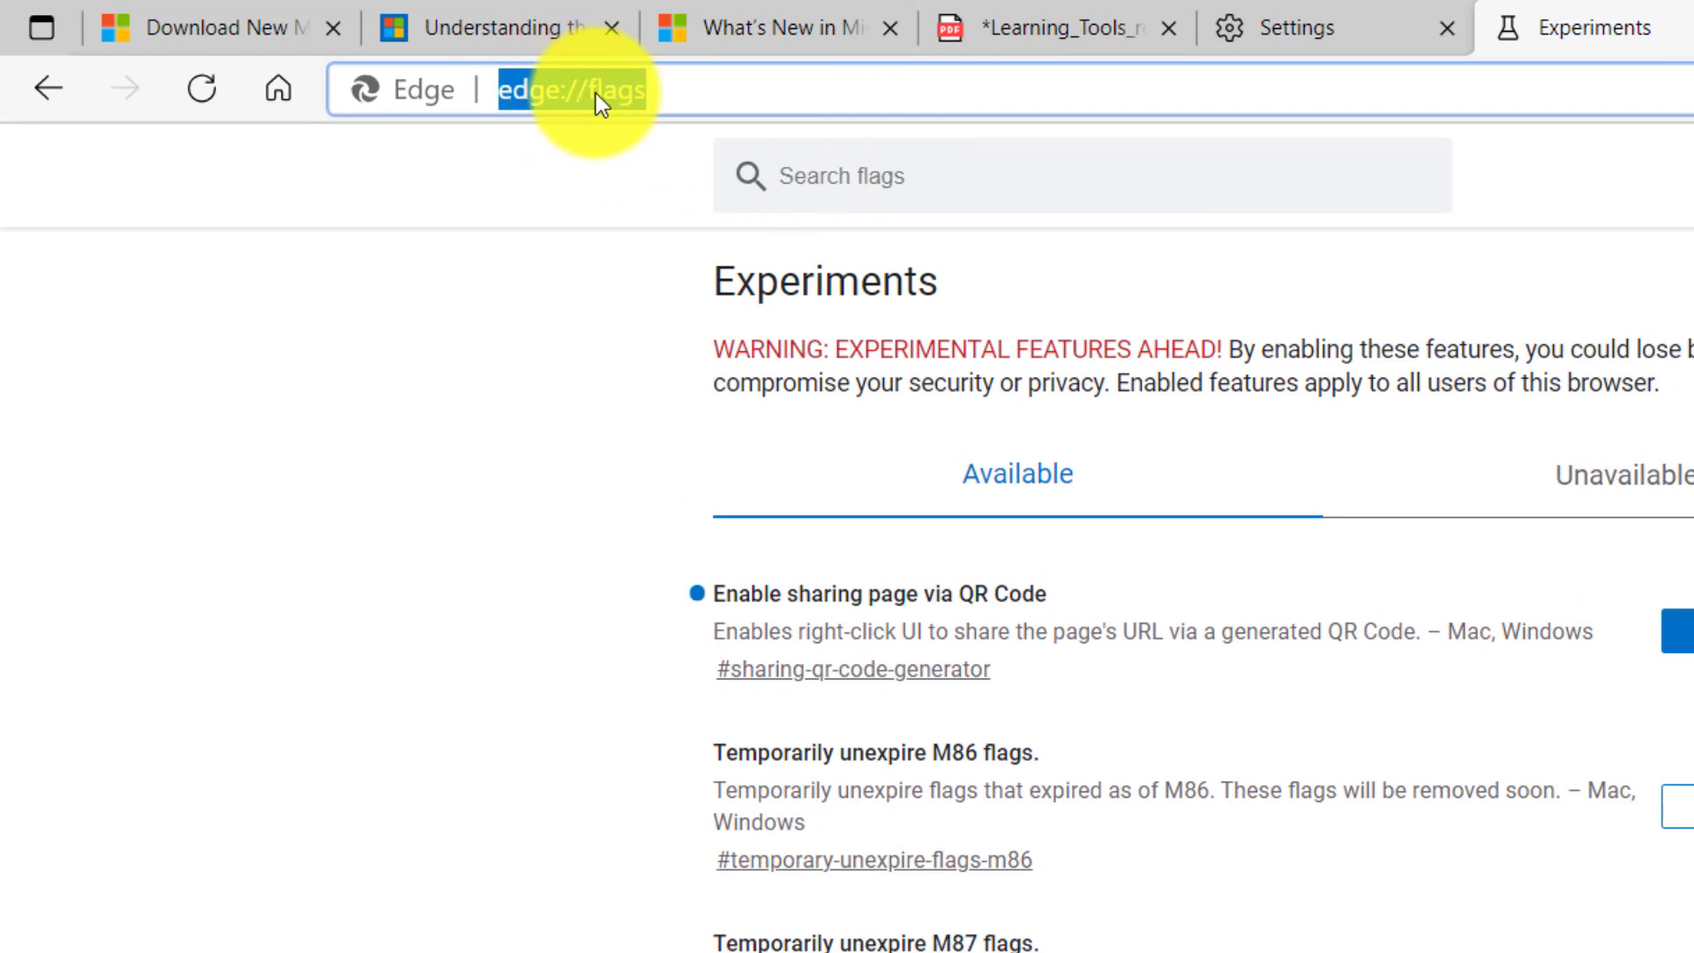
pyautogui.click(590, 182)
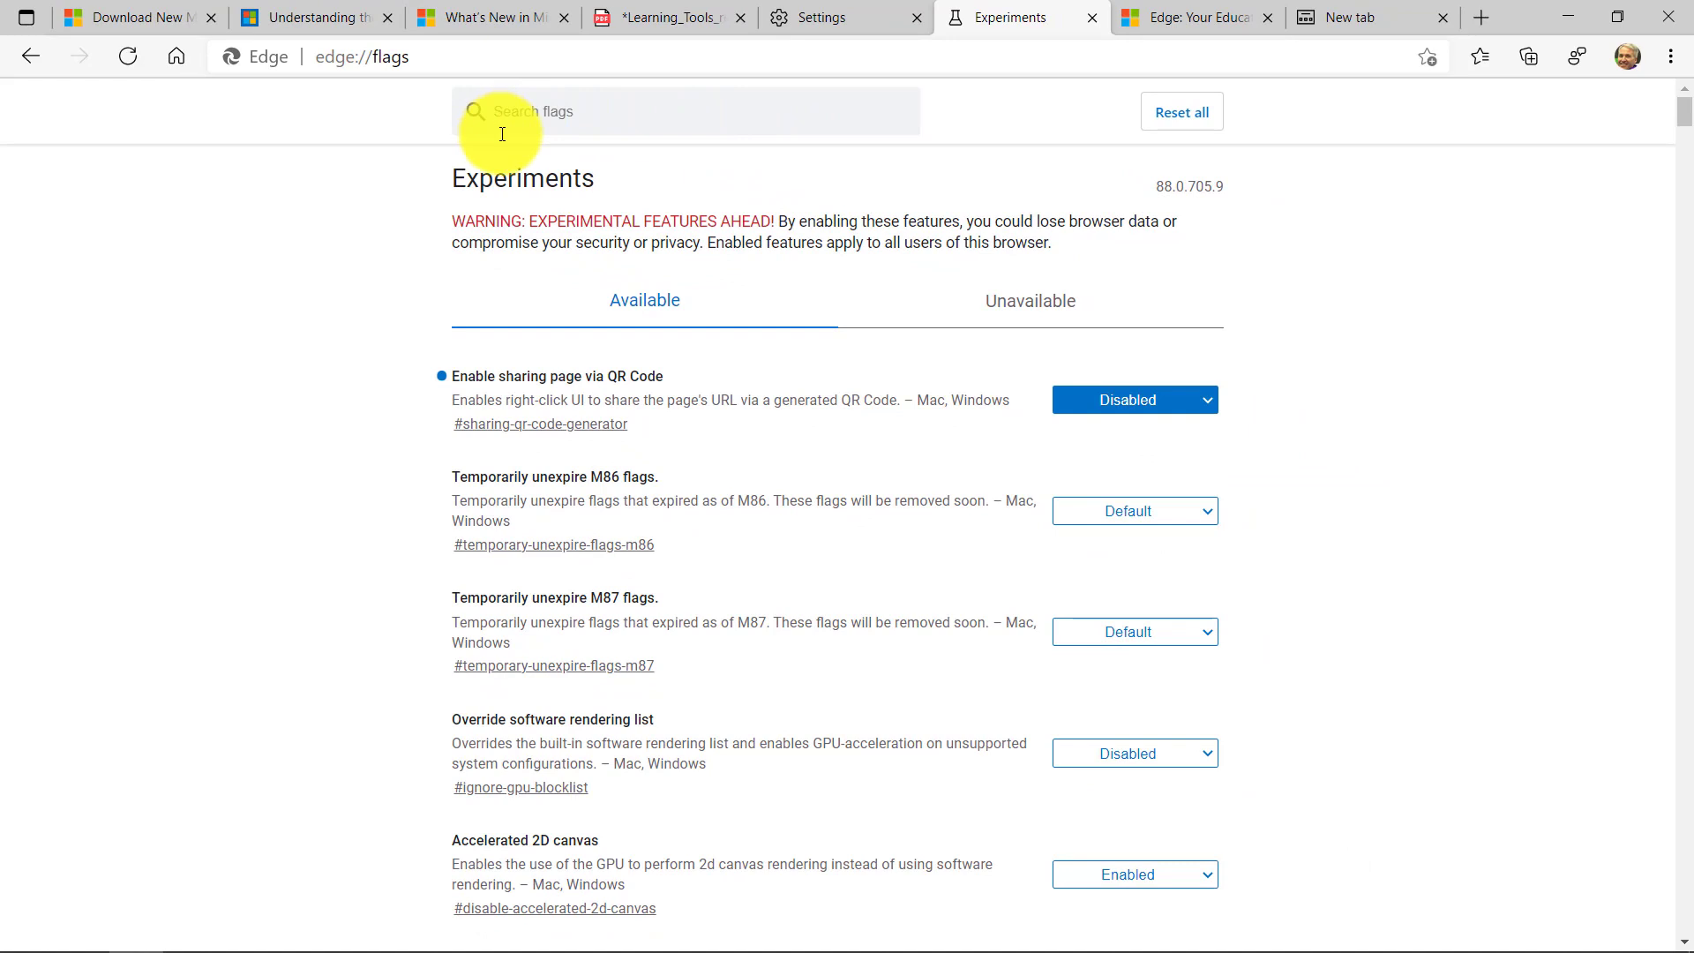
# - Search 'QR Code', set 'Enable sharing page via QR Code' to Enabled, and restart Edge
pyautogui.click(569, 111)
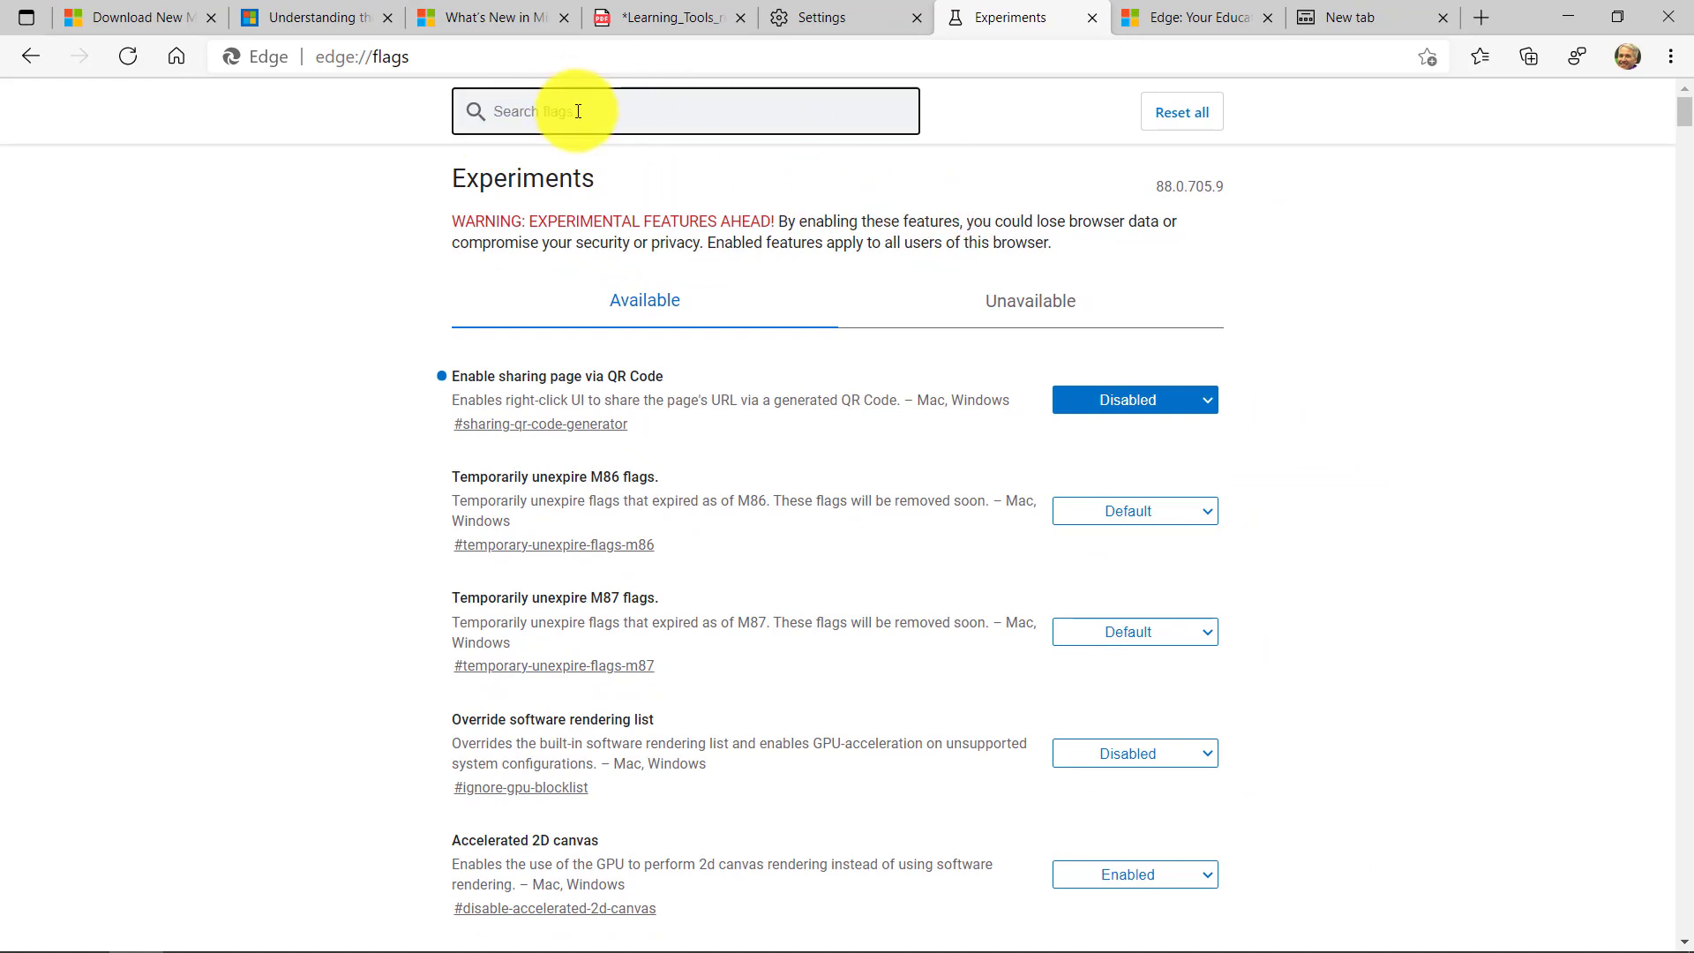
pyautogui.write('QR Code')
pyautogui.press('Return')
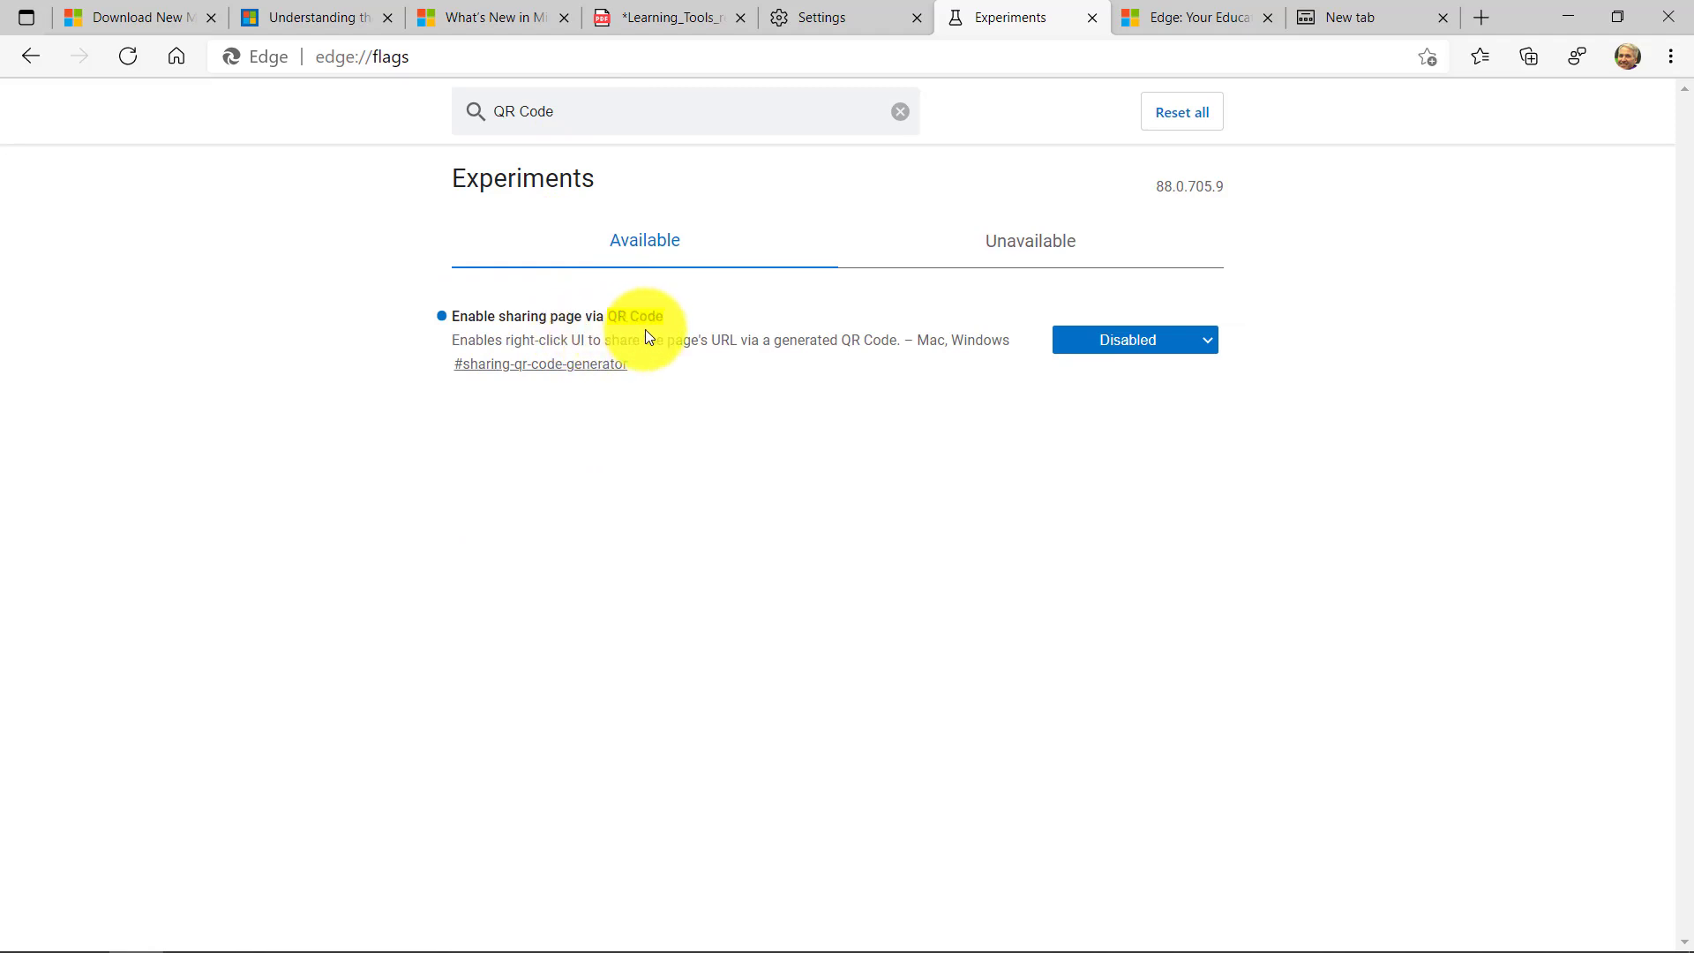
pyautogui.click(1209, 340)
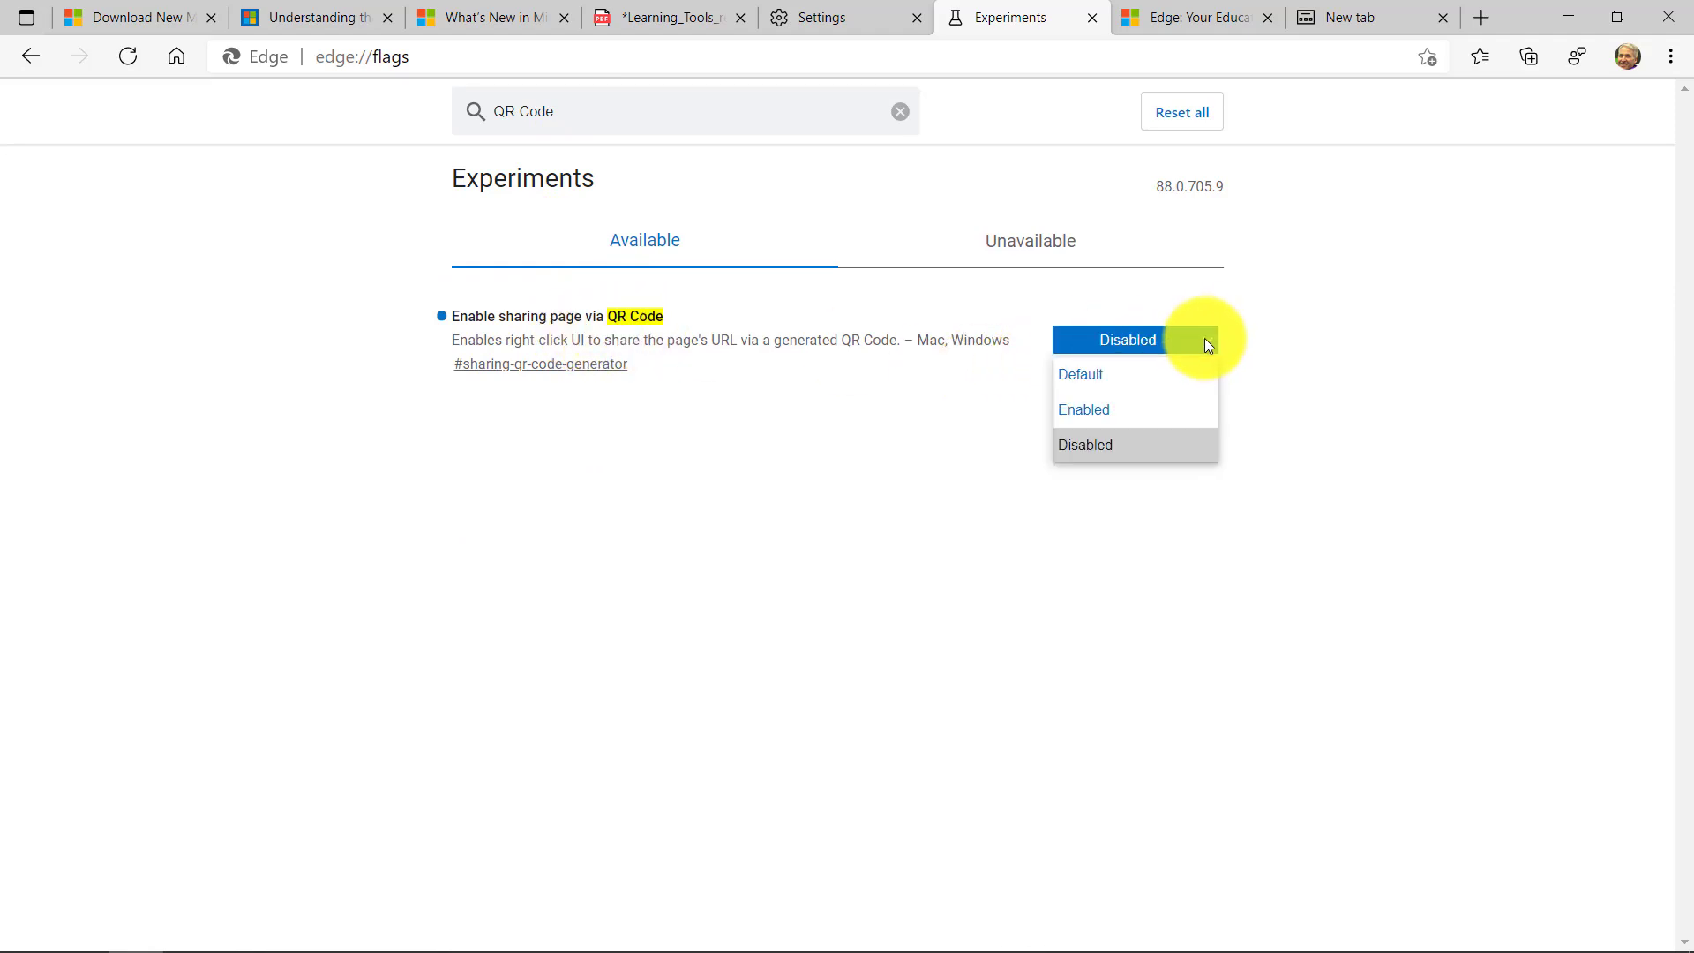
pyautogui.click(1184, 408)
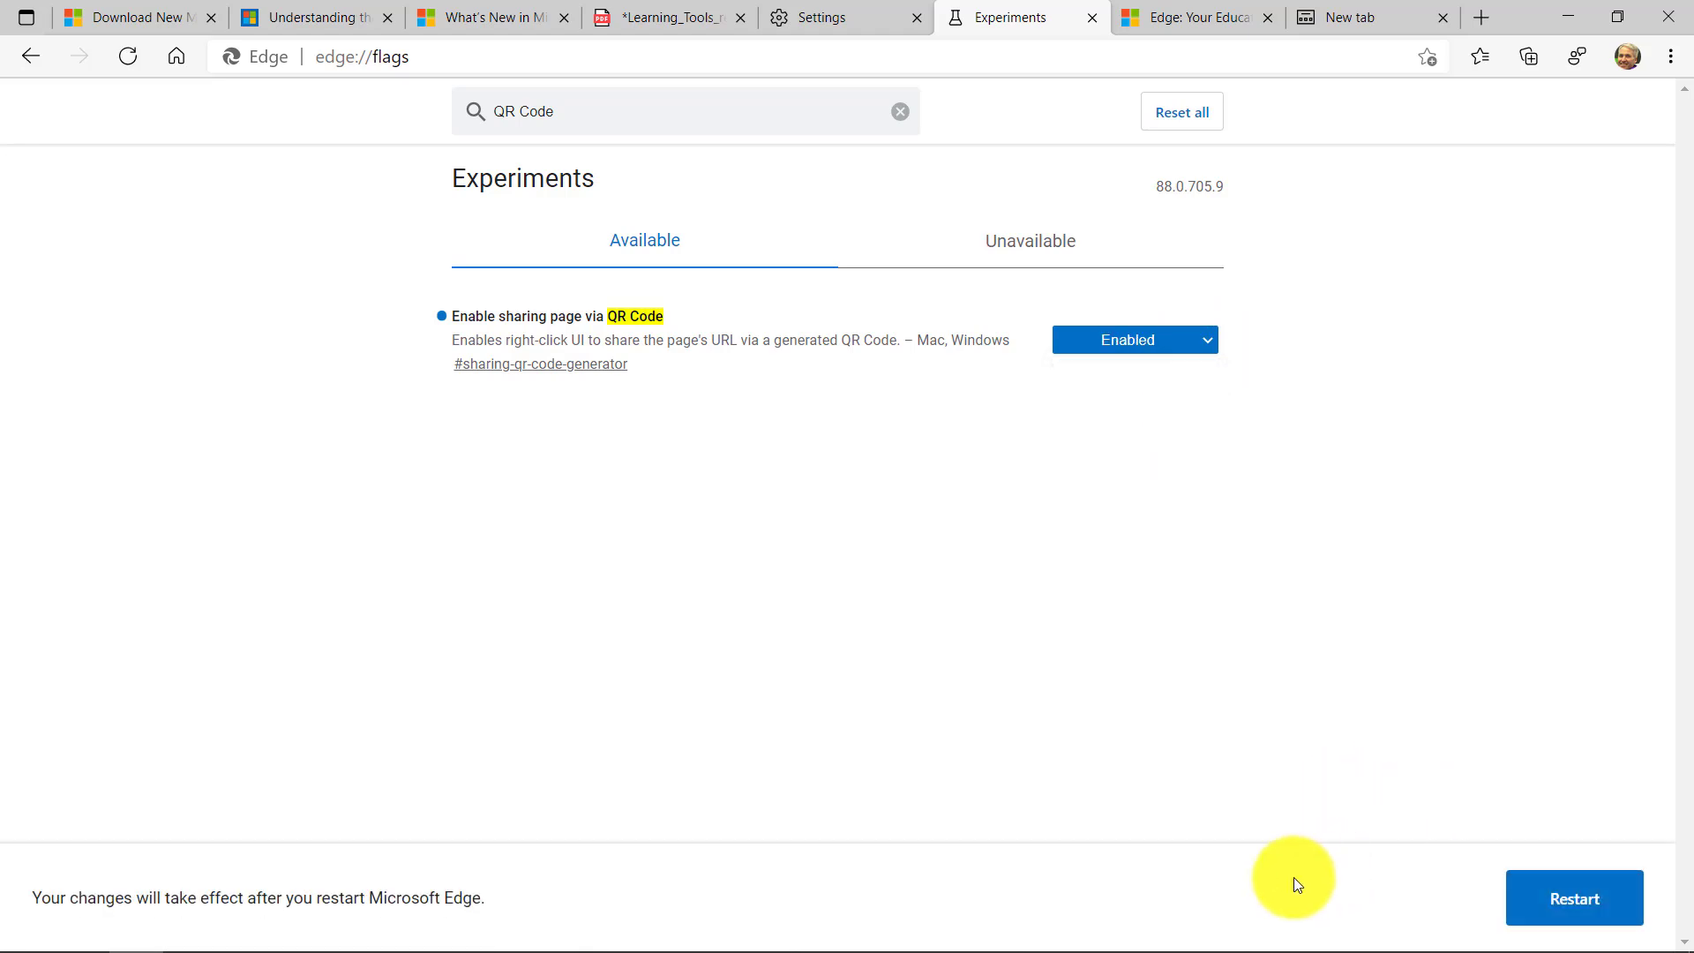
pyautogui.click(1576, 898)
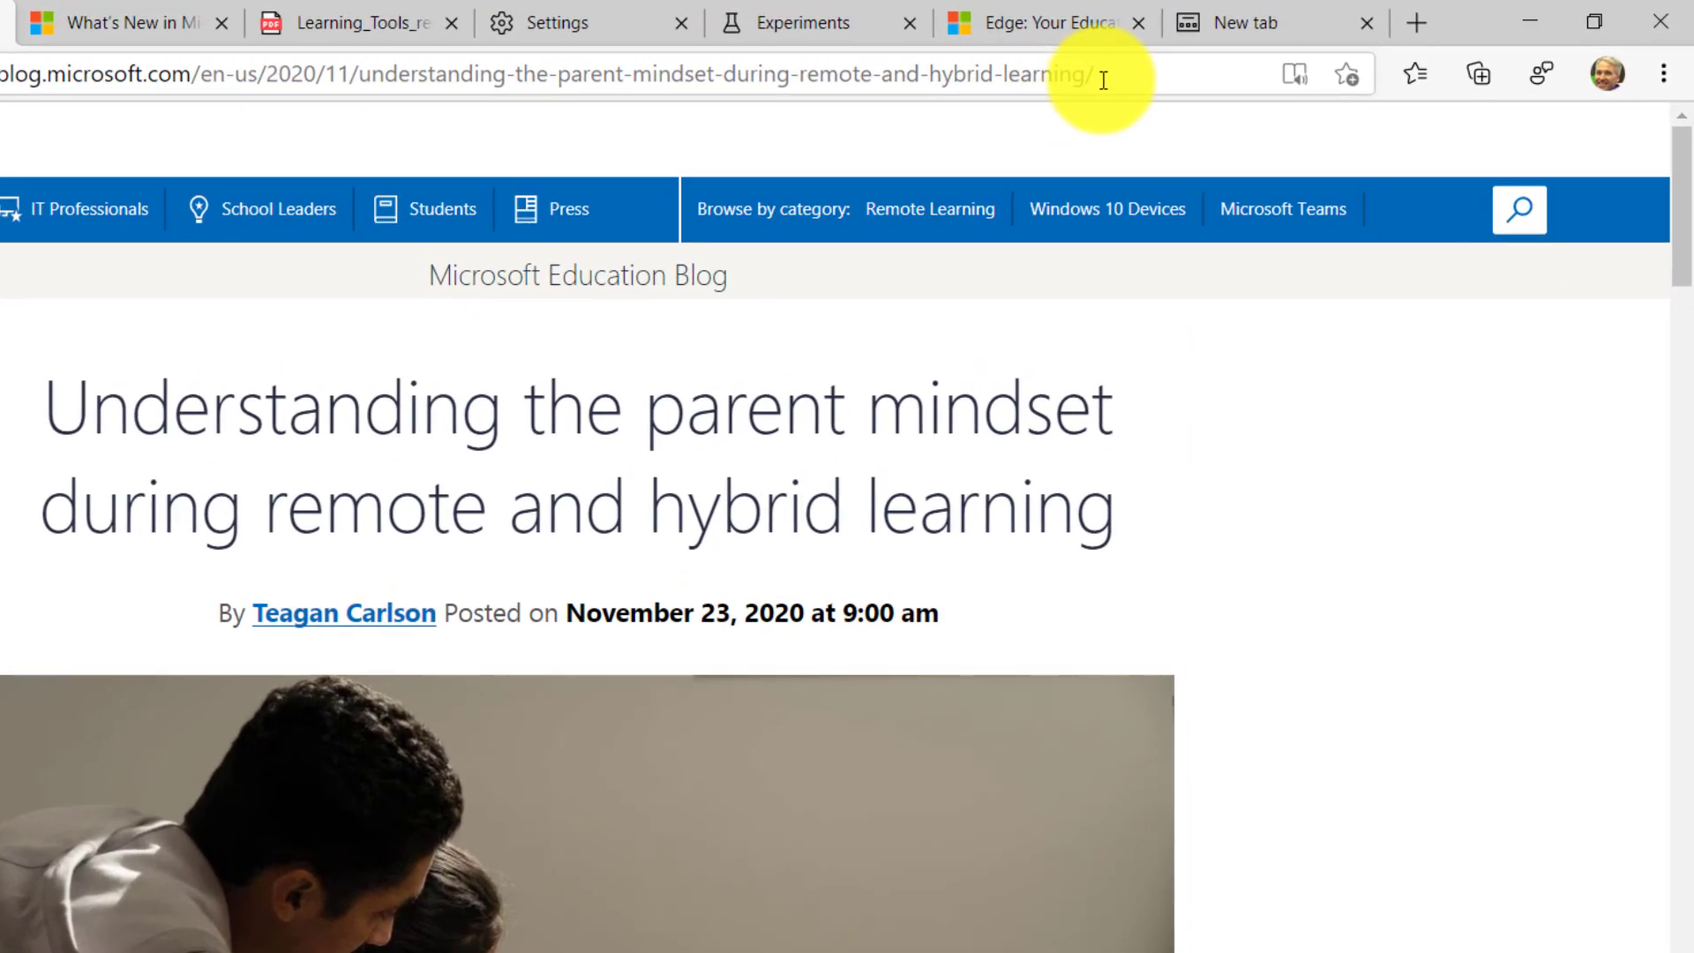
pyautogui.click(1103, 80)
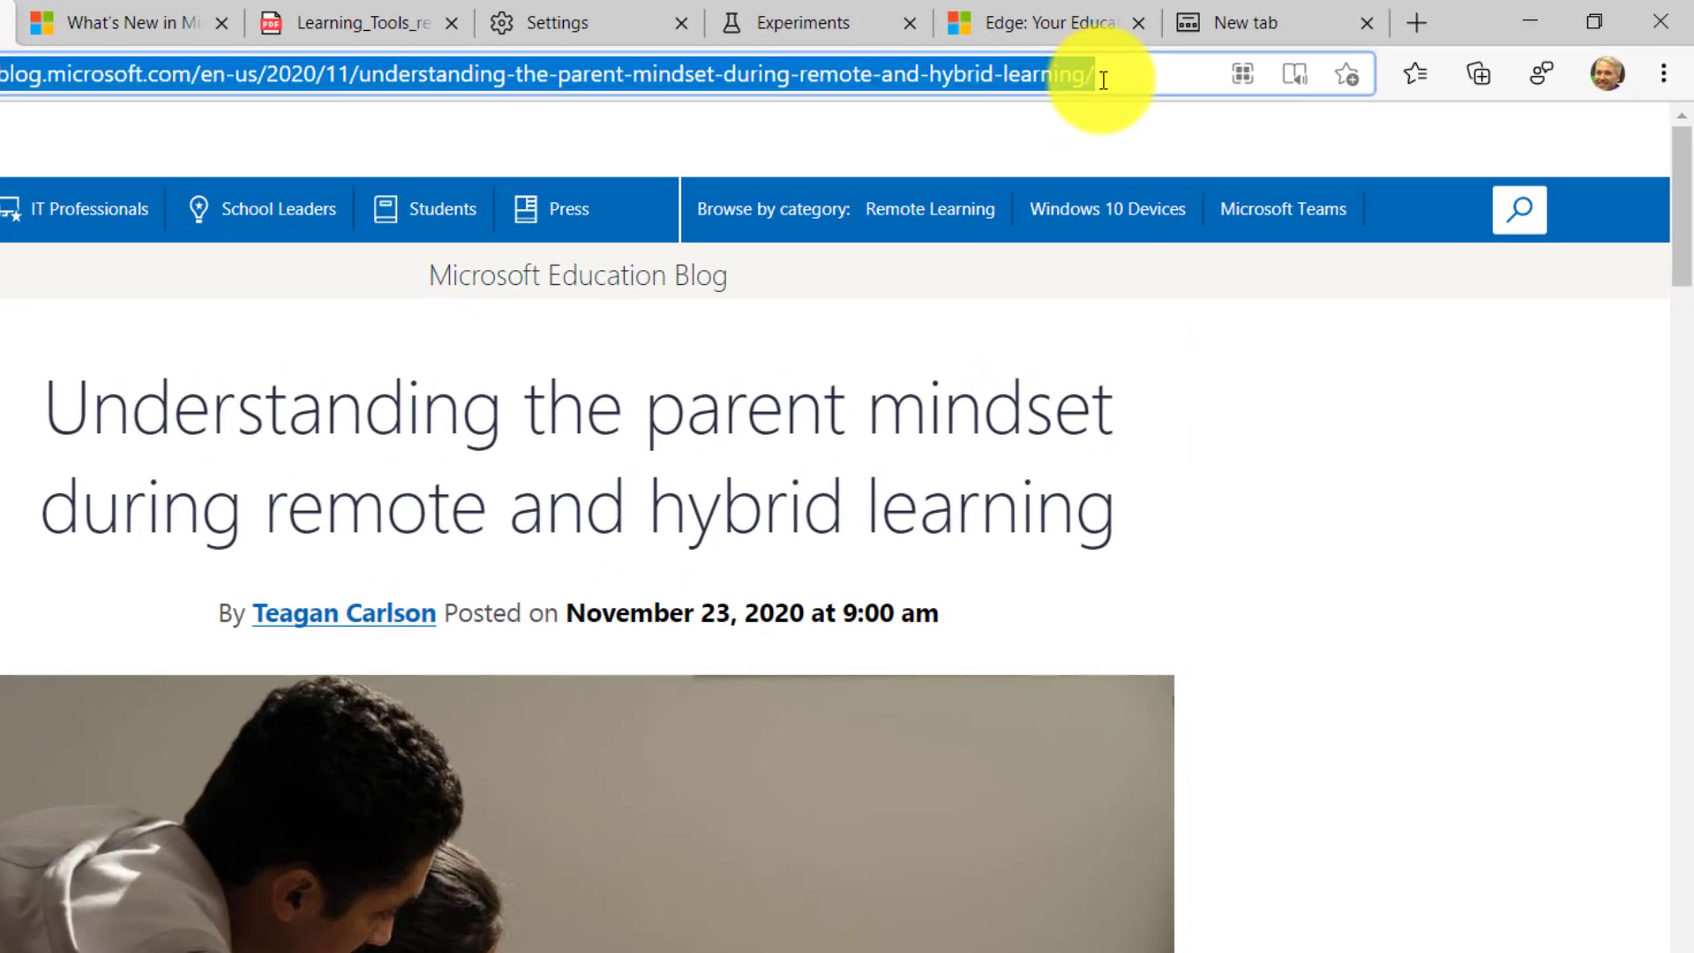
pyautogui.click(1243, 74)
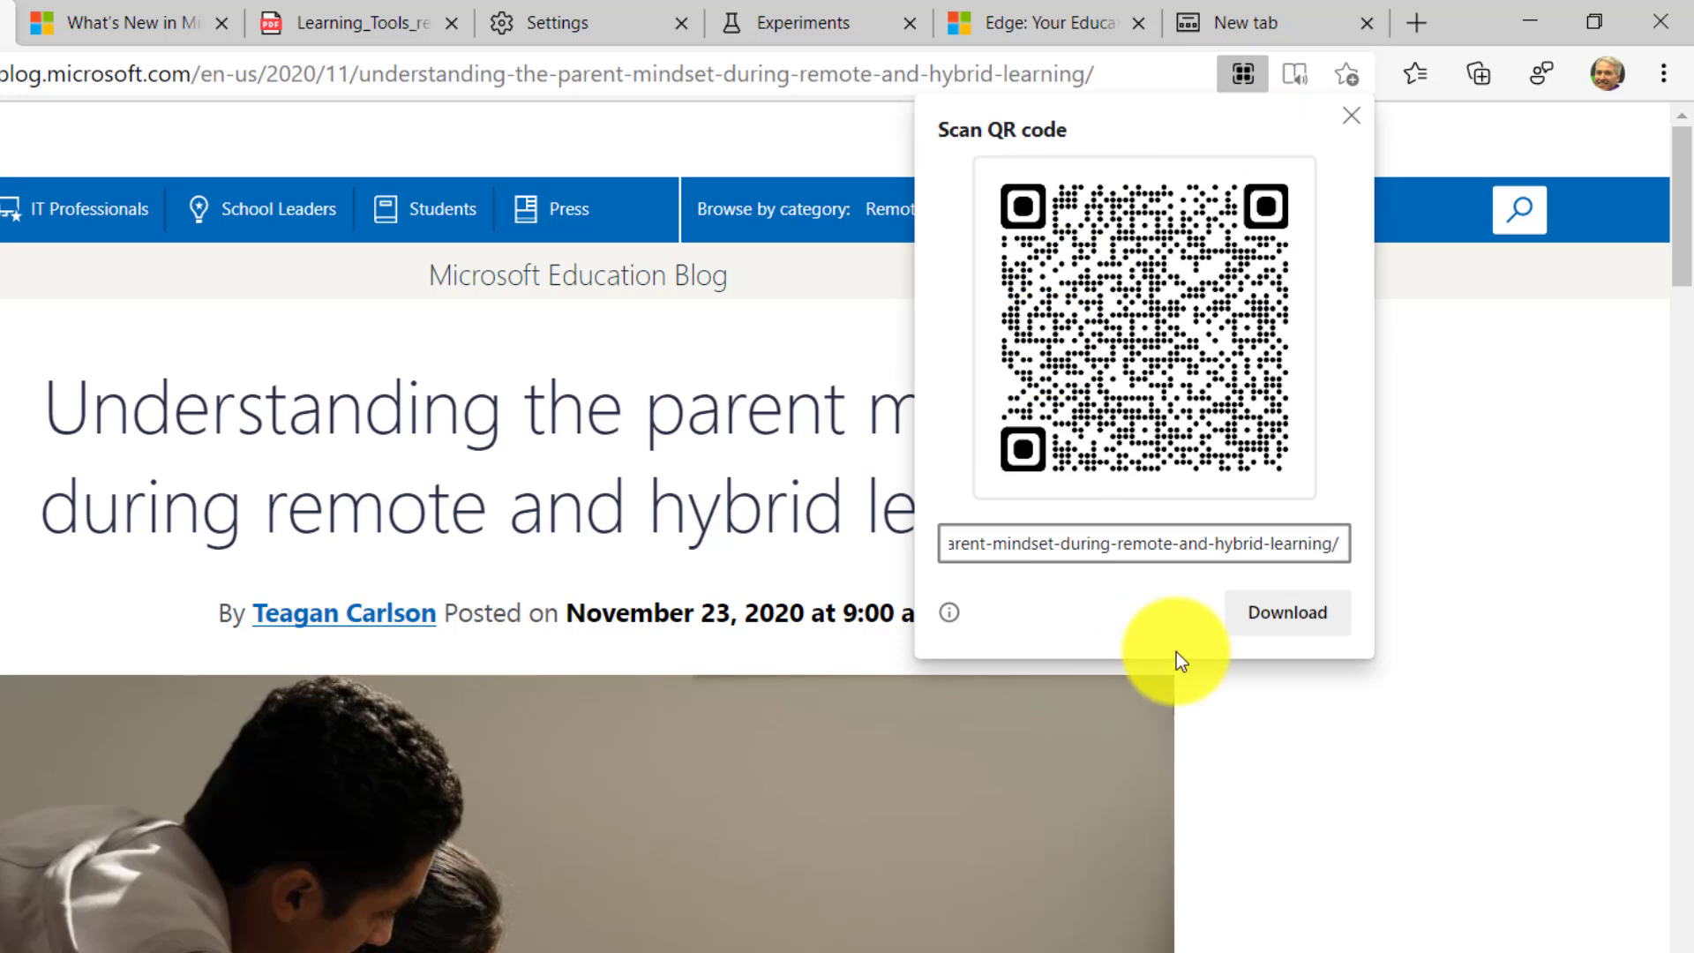
pyautogui.click(1299, 612)
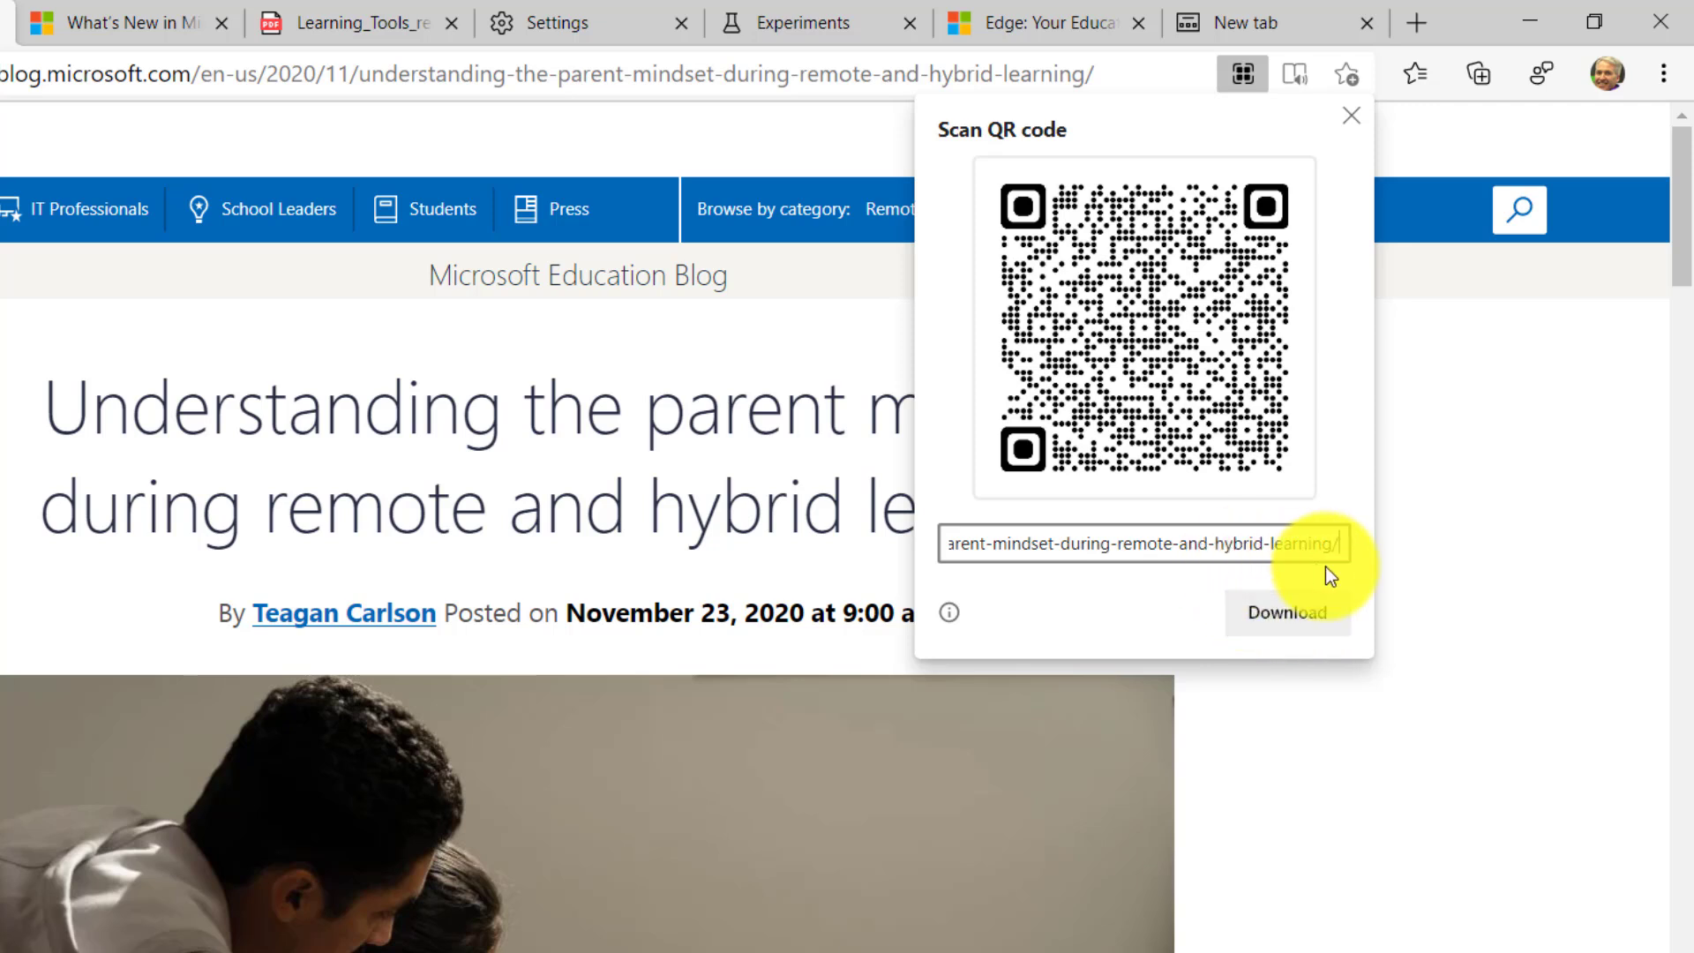
pyautogui.press('Home')
pyautogui.hotkey('shift', 'End')
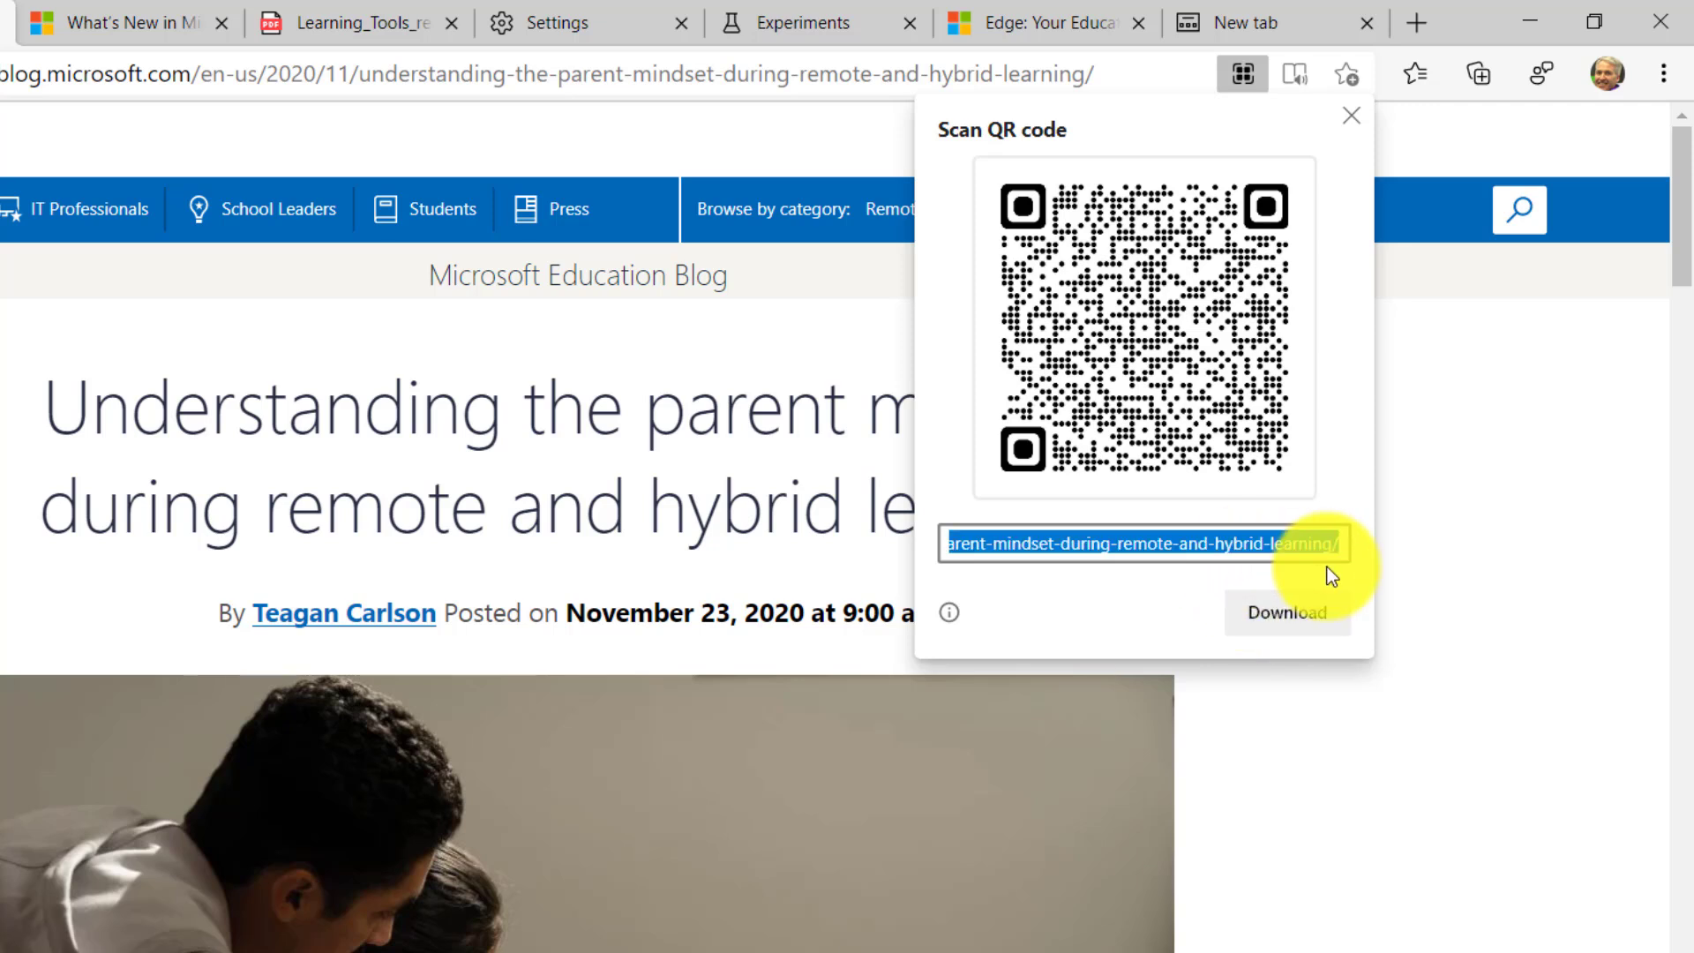
pyautogui.write('https://w')
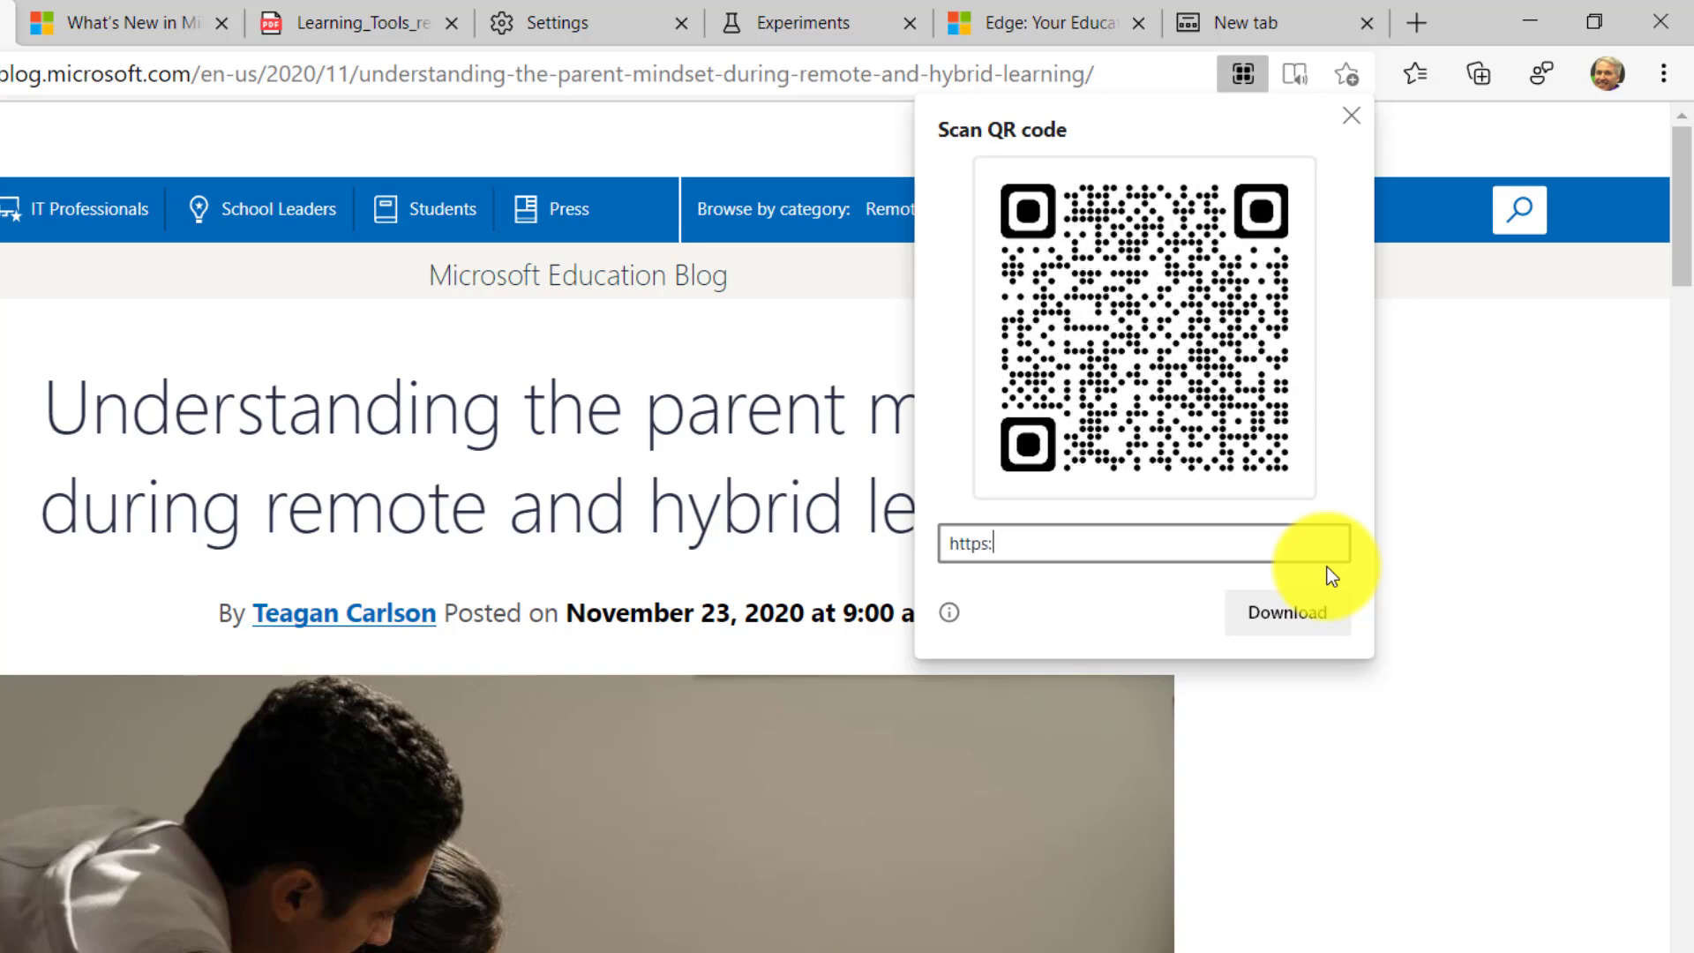
pyautogui.write('w.microsoft.com')
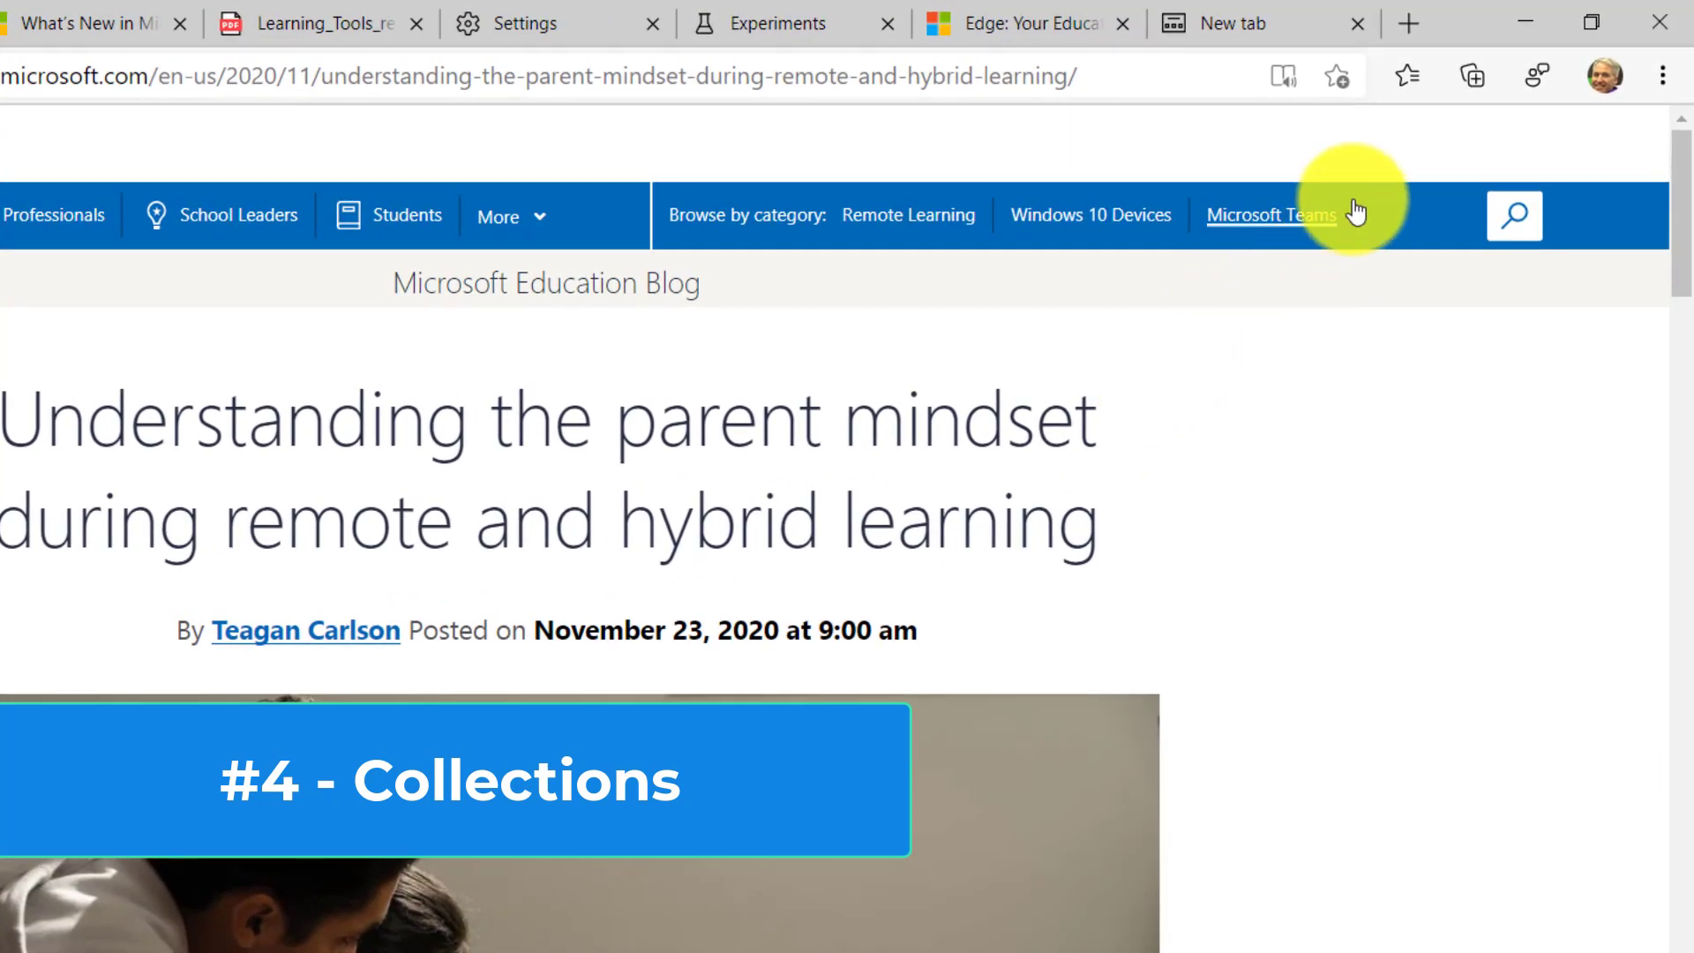
# - Start a new collection and add the parent mindset article to it
pyautogui.click(1476, 77)
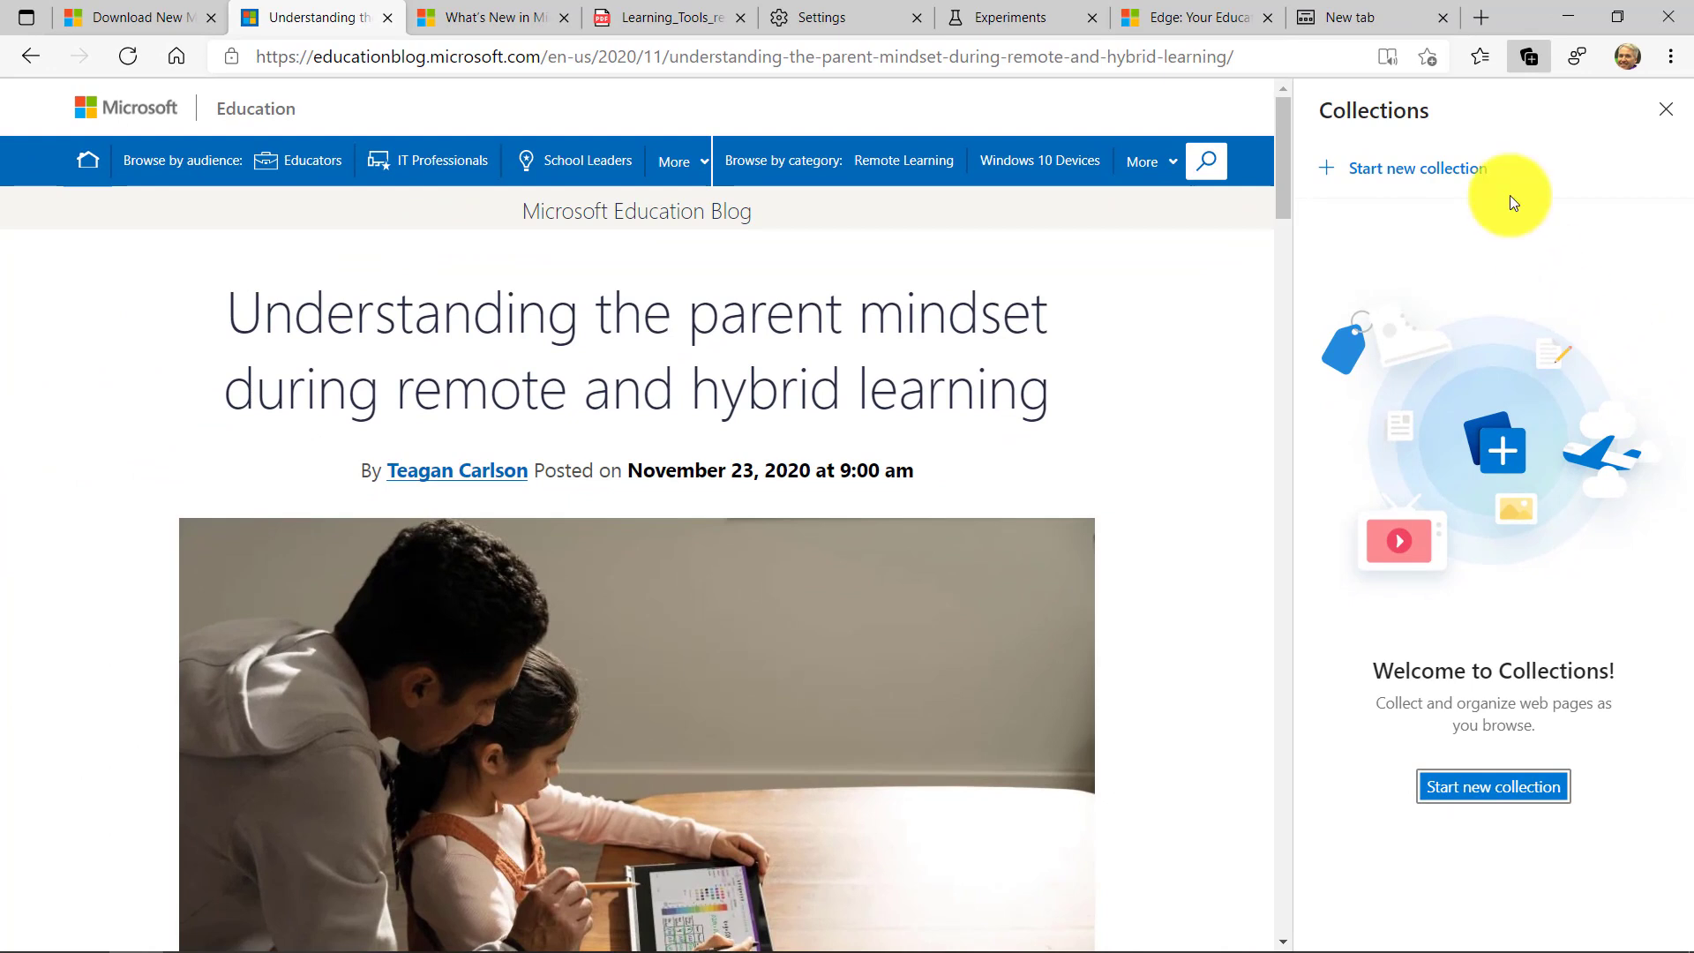
pyautogui.click(1432, 178)
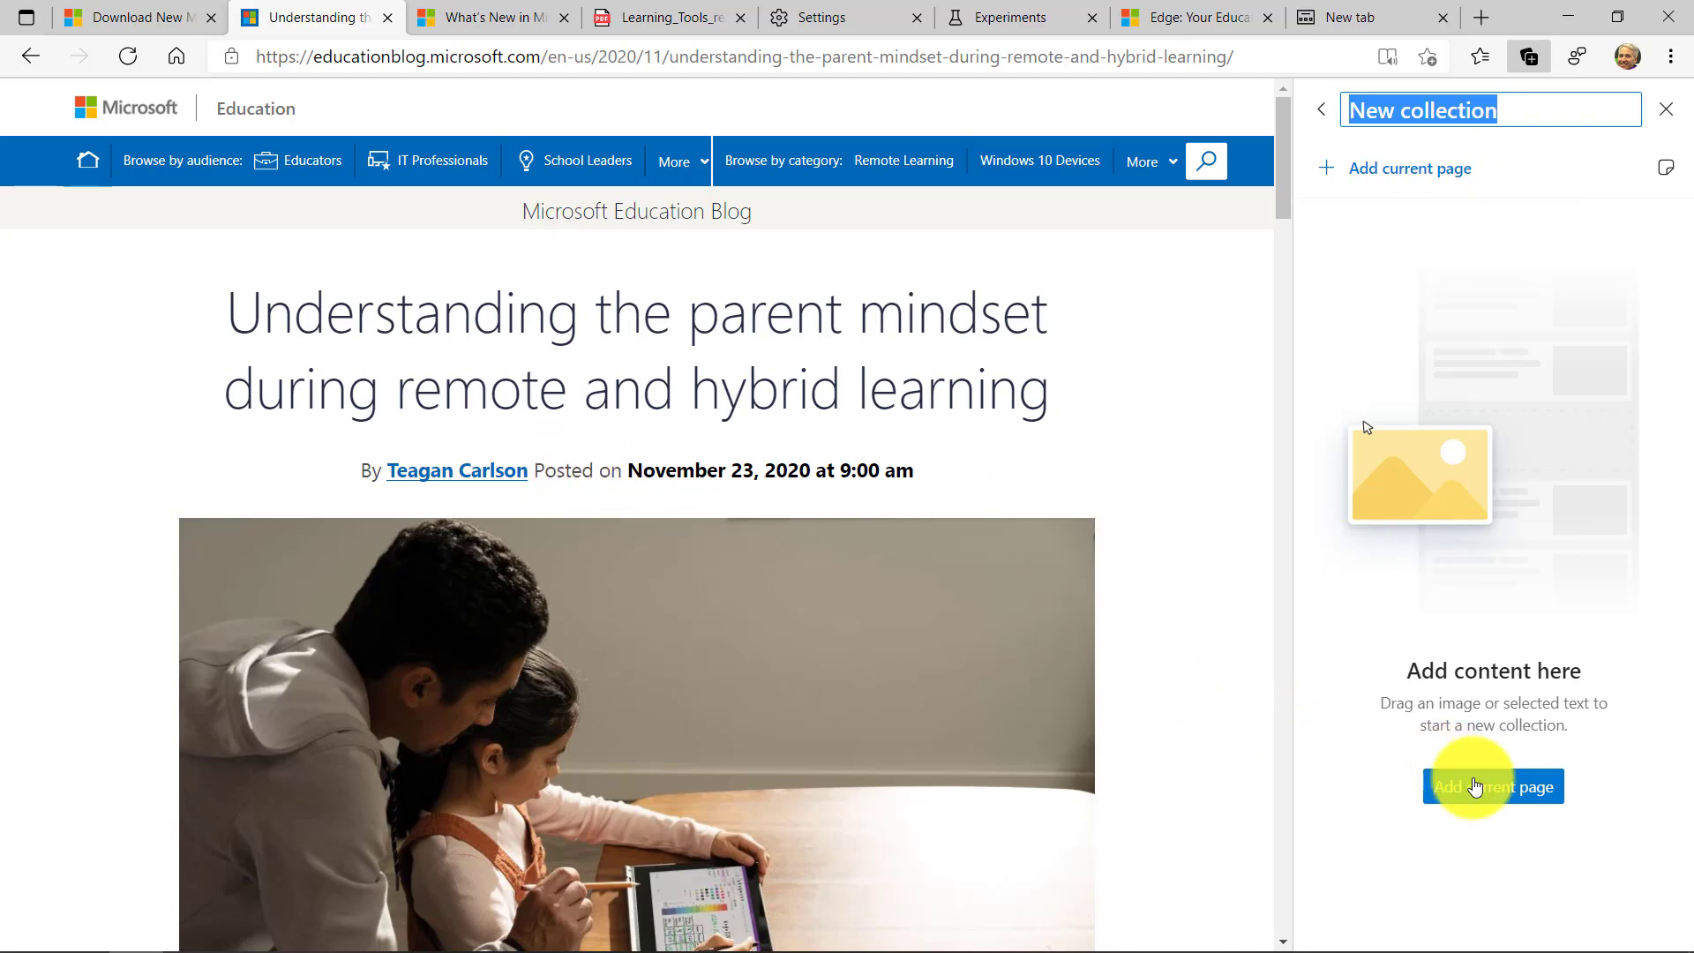
pyautogui.click(1528, 806)
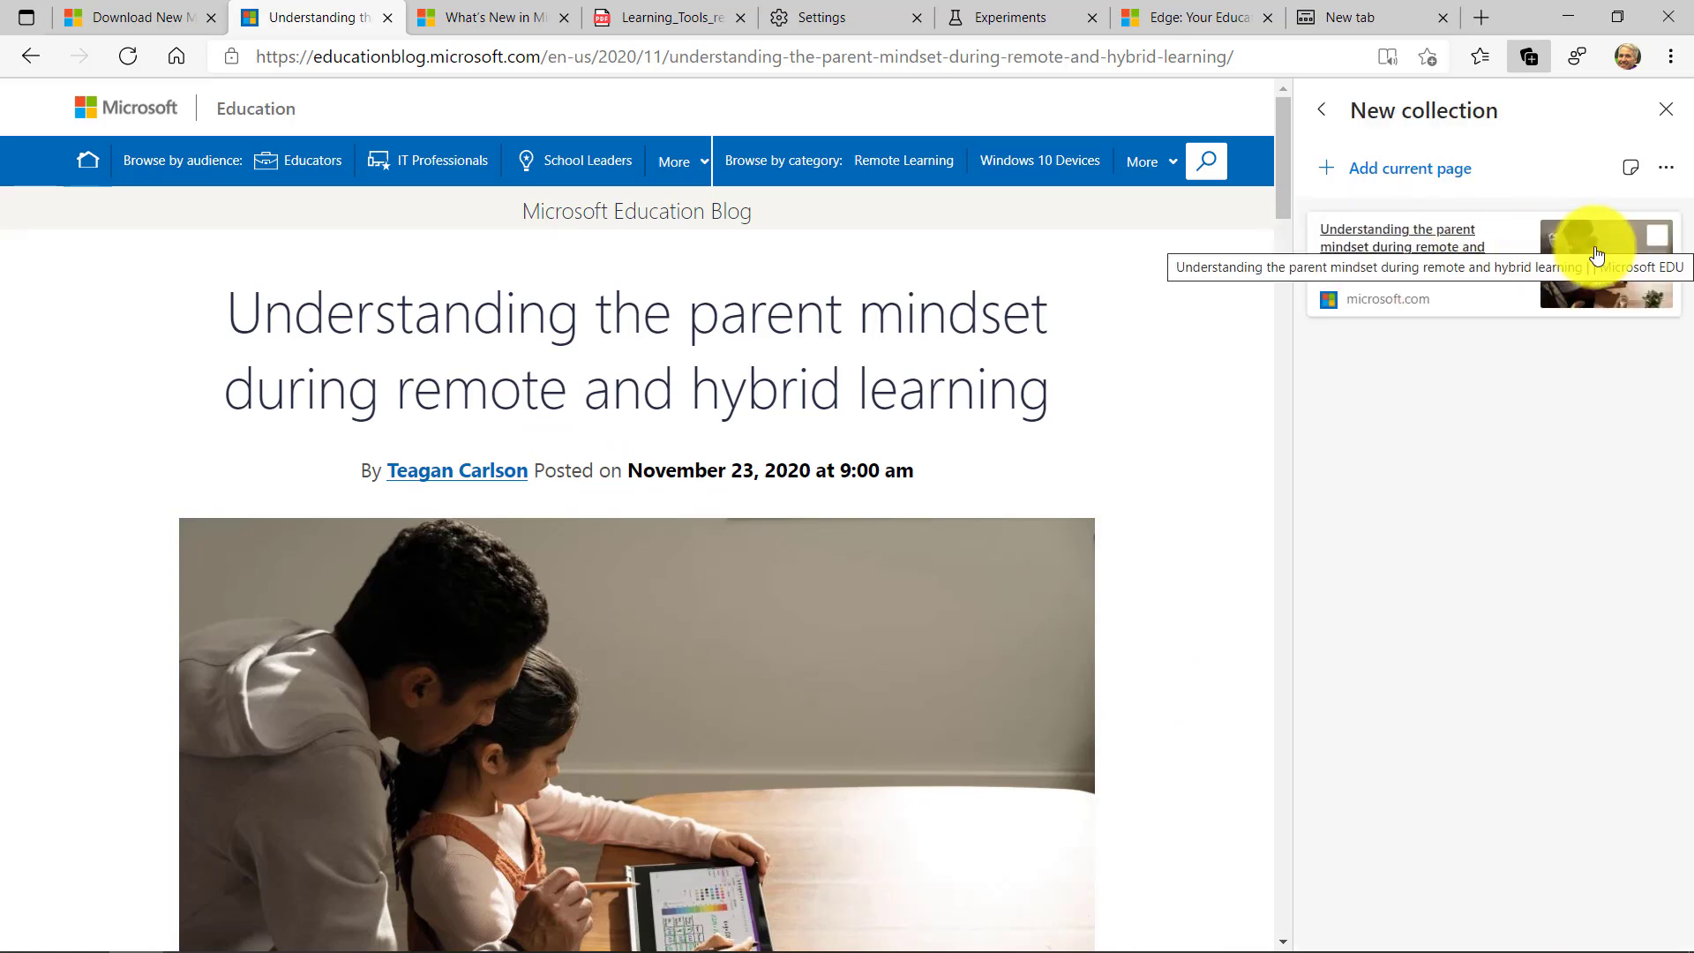
# - Drag the Insights screenshot and the Together mode paragraph from the Teams article into the collection
pyautogui.click(474, 16)
pyautogui.scroll(-20, 588, 471)
pyautogui.scroll(-2, 586, 470)
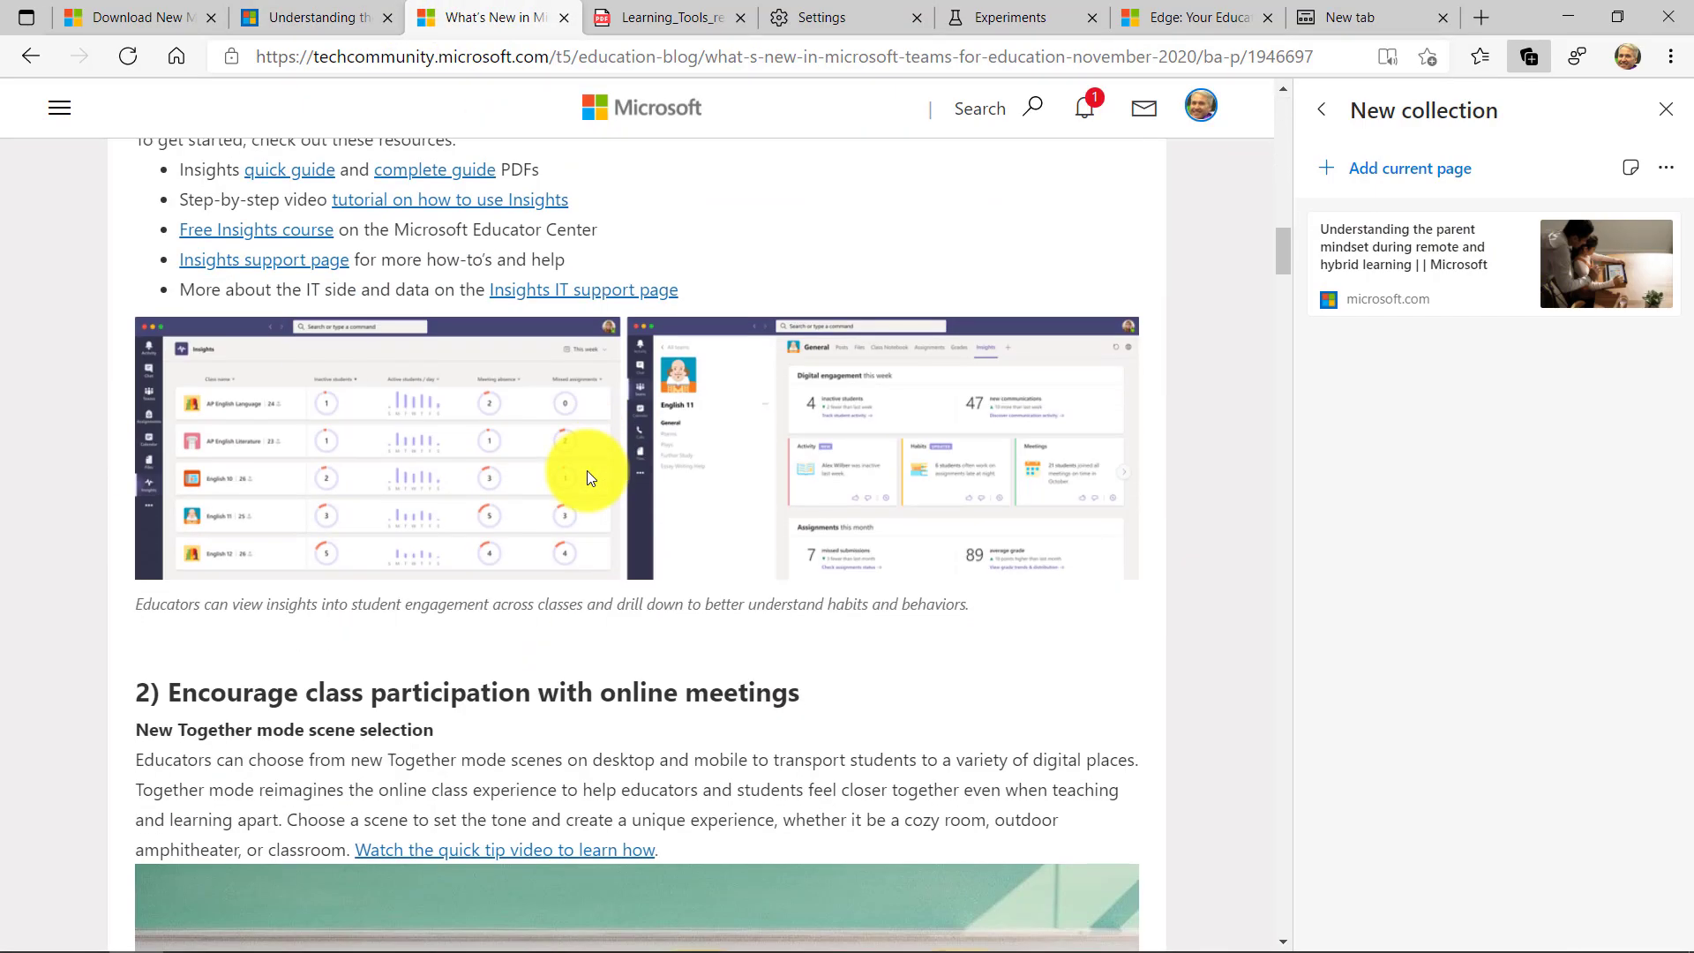
pyautogui.moveTo(586, 470); pyautogui.dragTo(1491, 413)
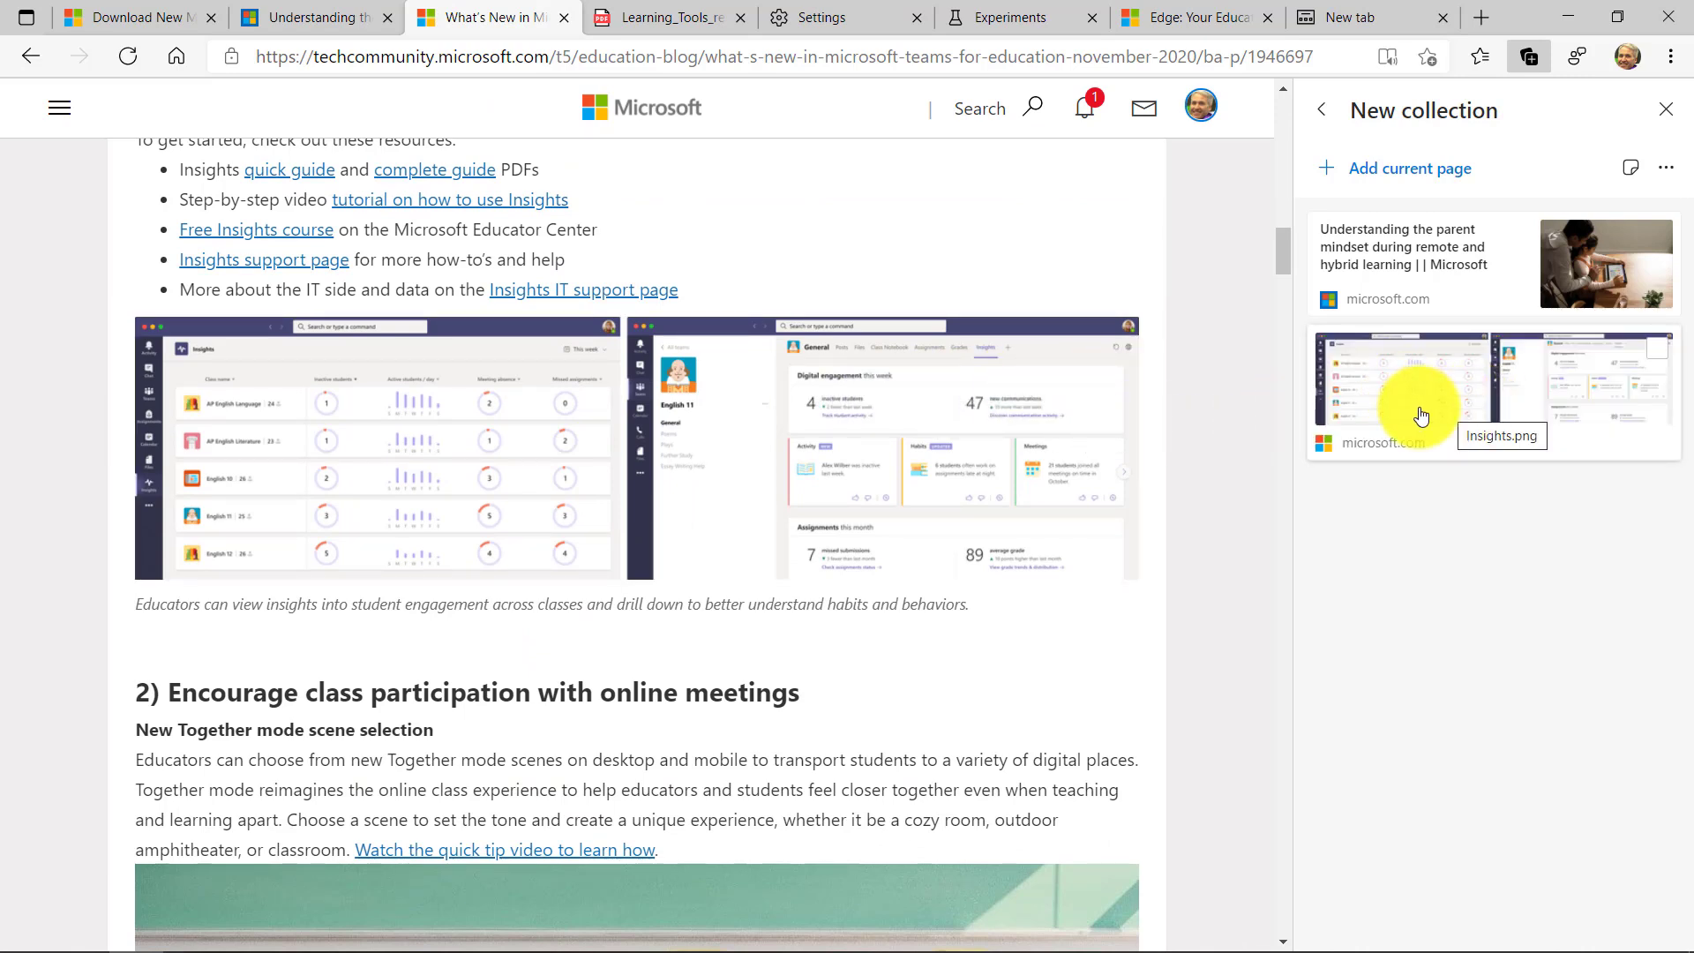
pyautogui.scroll(-1, 624, 680)
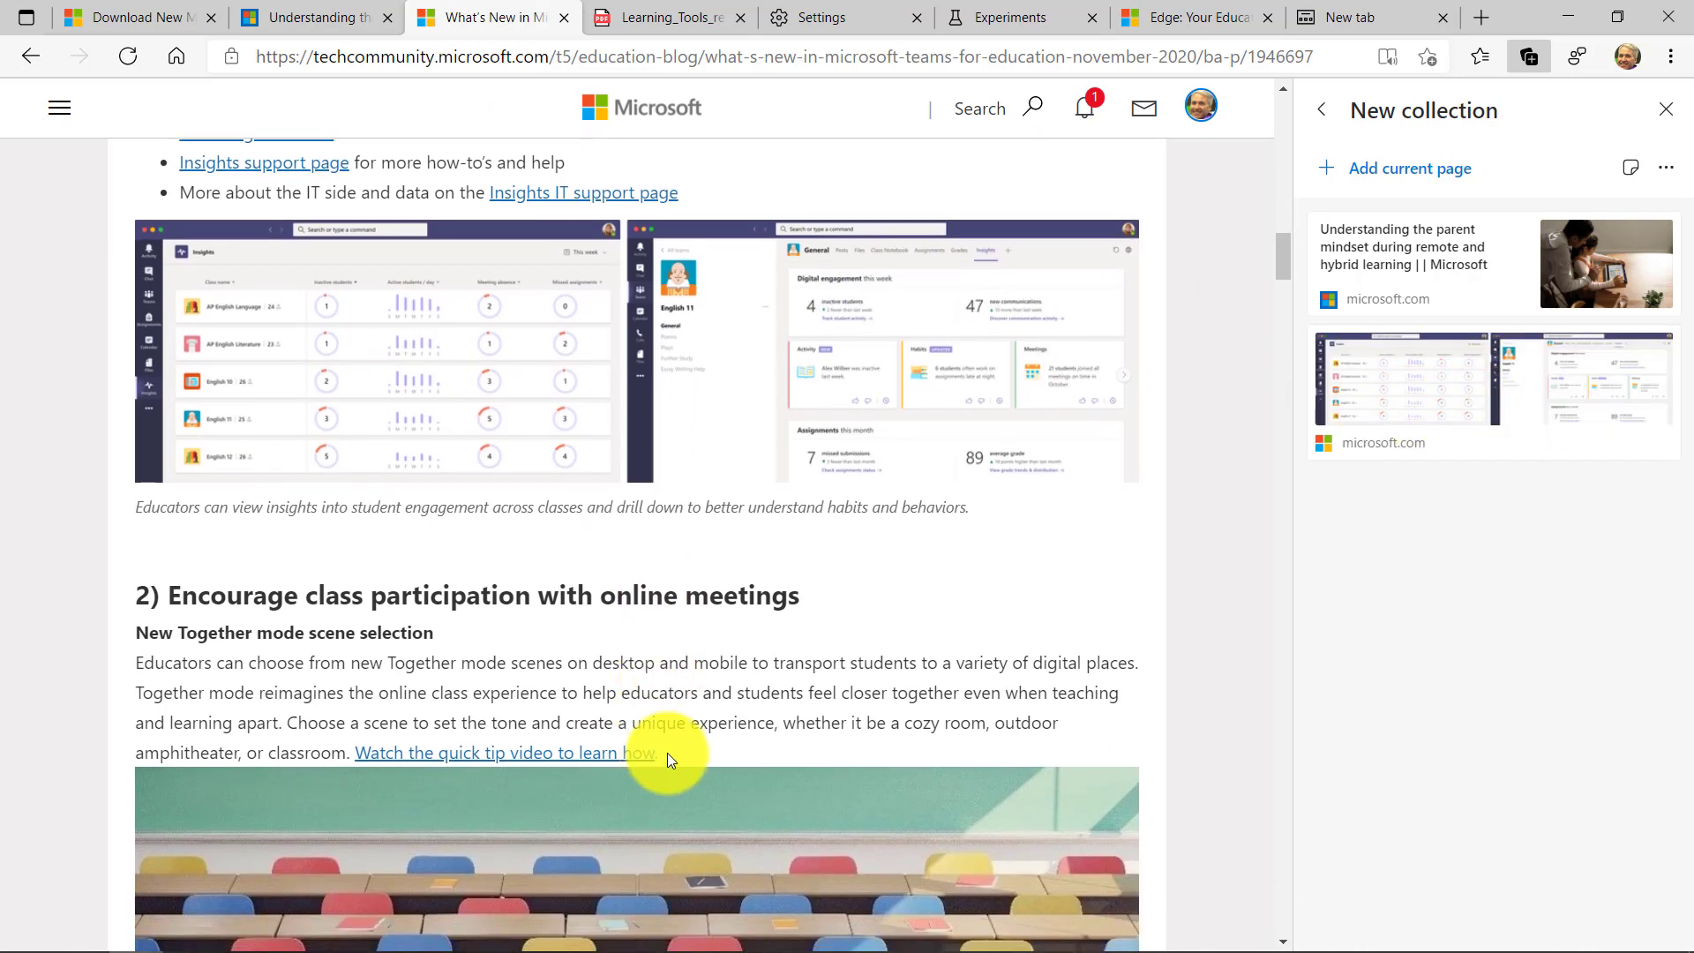
pyautogui.moveTo(665, 753); pyautogui.dragTo(141, 672)
pyautogui.moveTo(643, 666); pyautogui.dragTo(1491, 512)
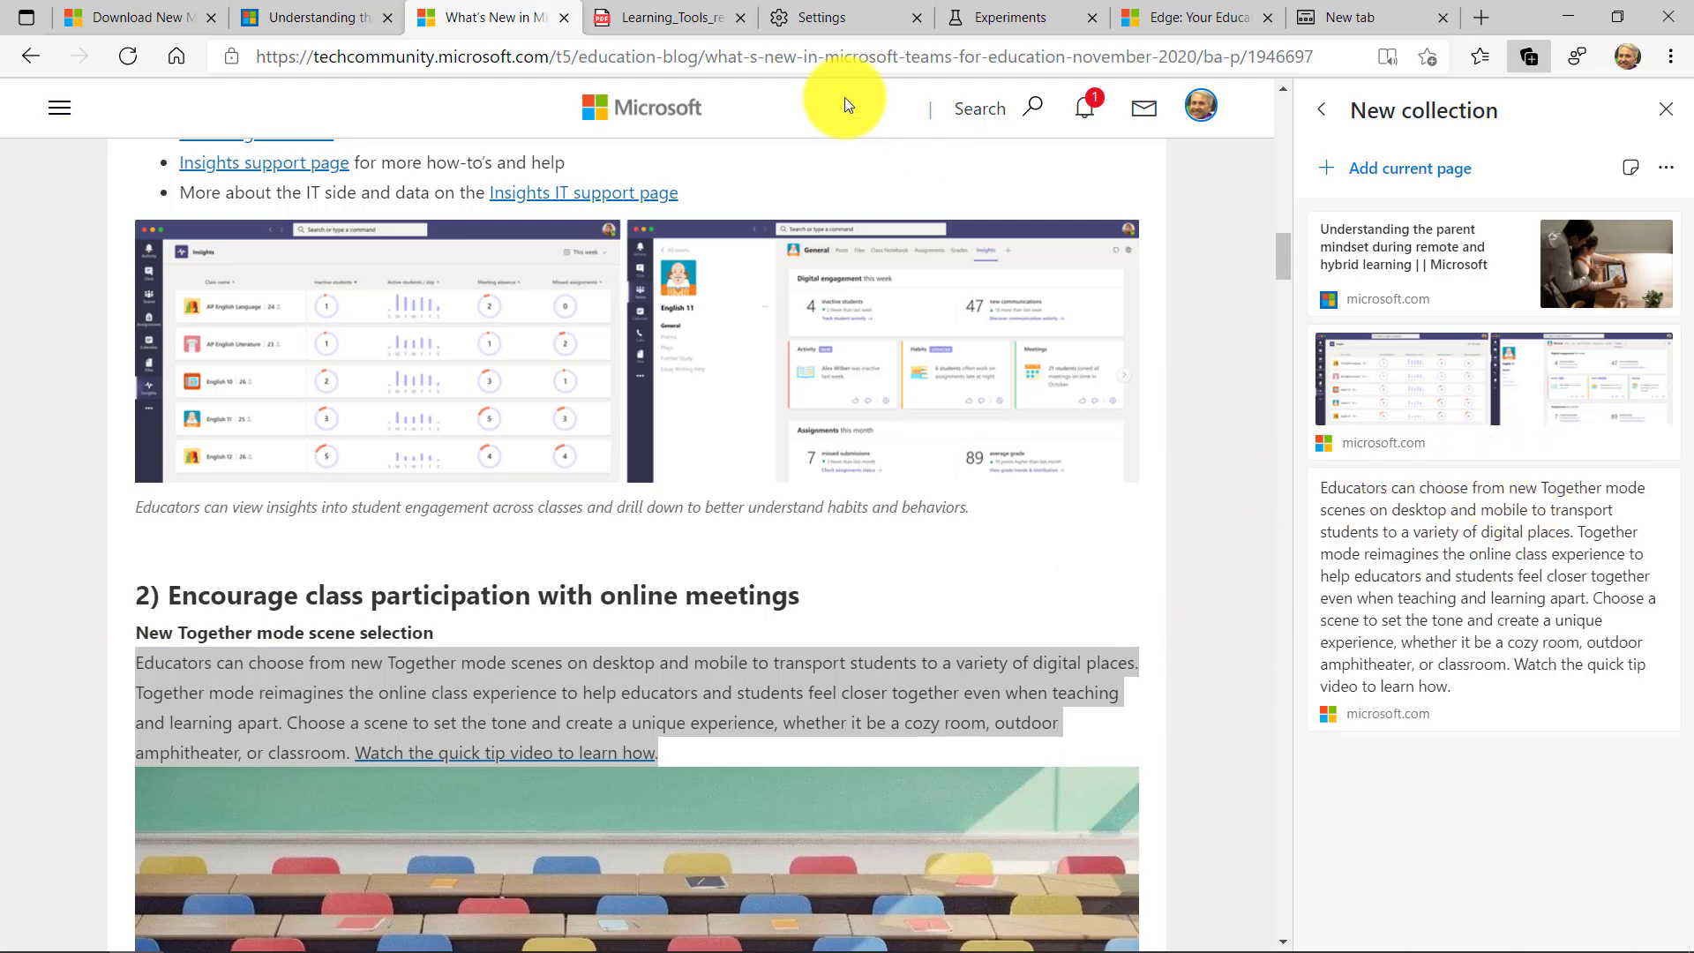
# - From the Learning Tools PDF tab, add a note to the collection
pyautogui.click(675, 18)
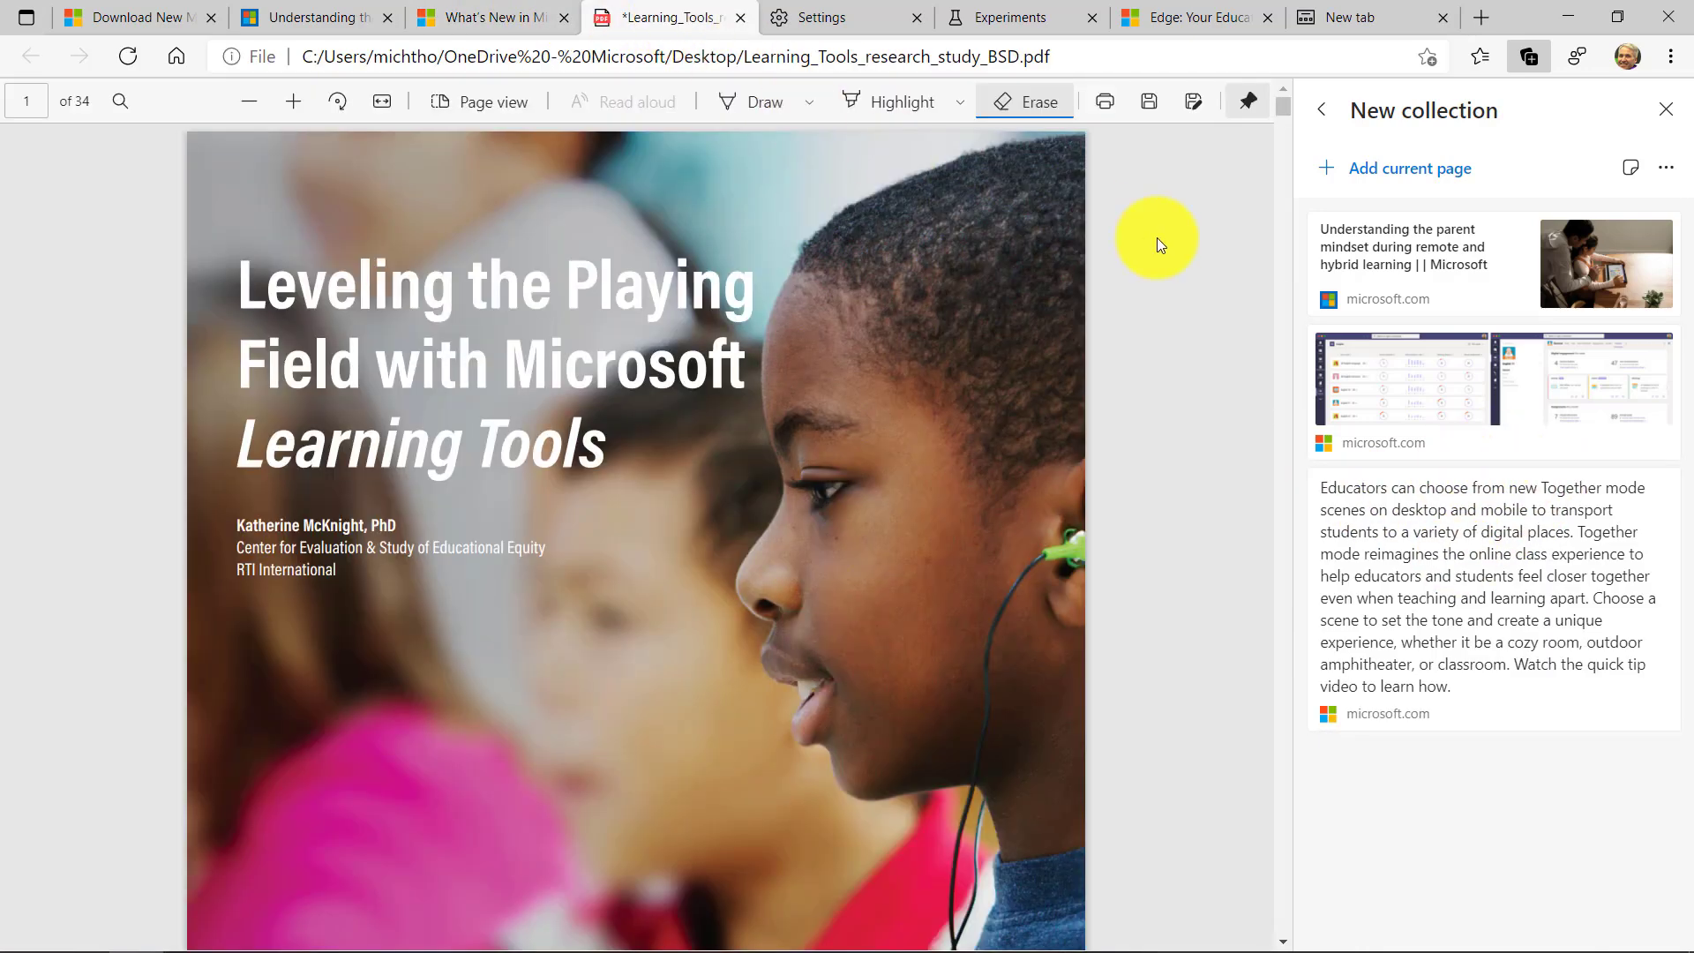
pyautogui.click(1631, 167)
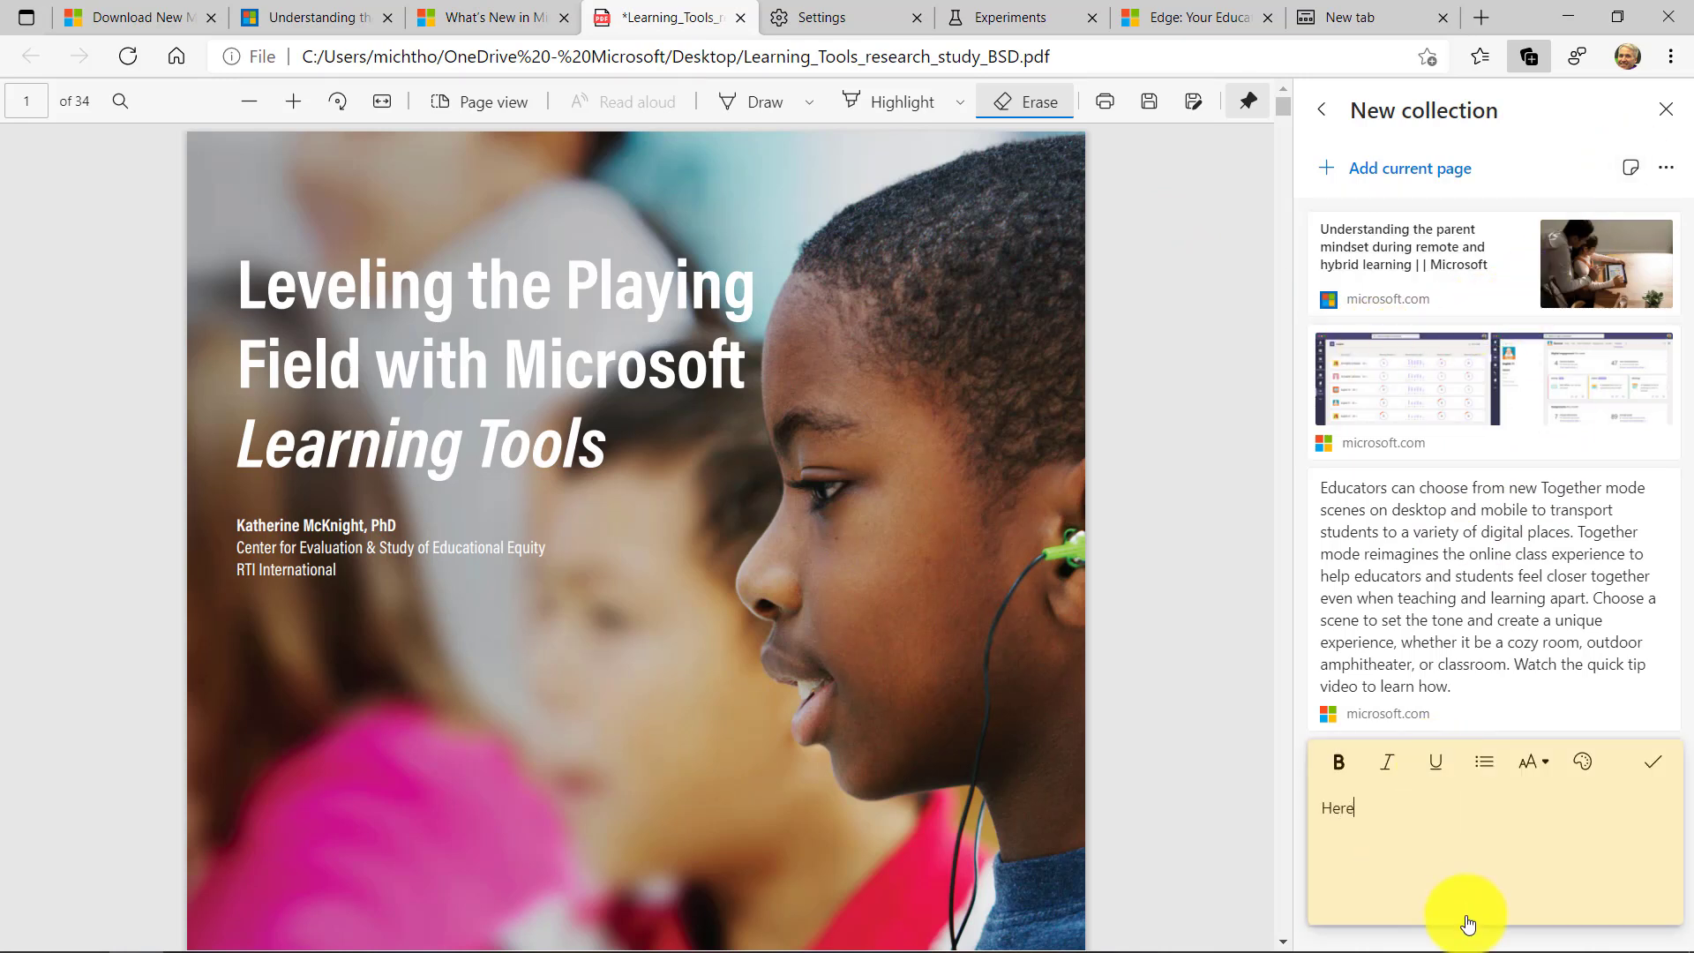
pyautogui.click(1653, 761)
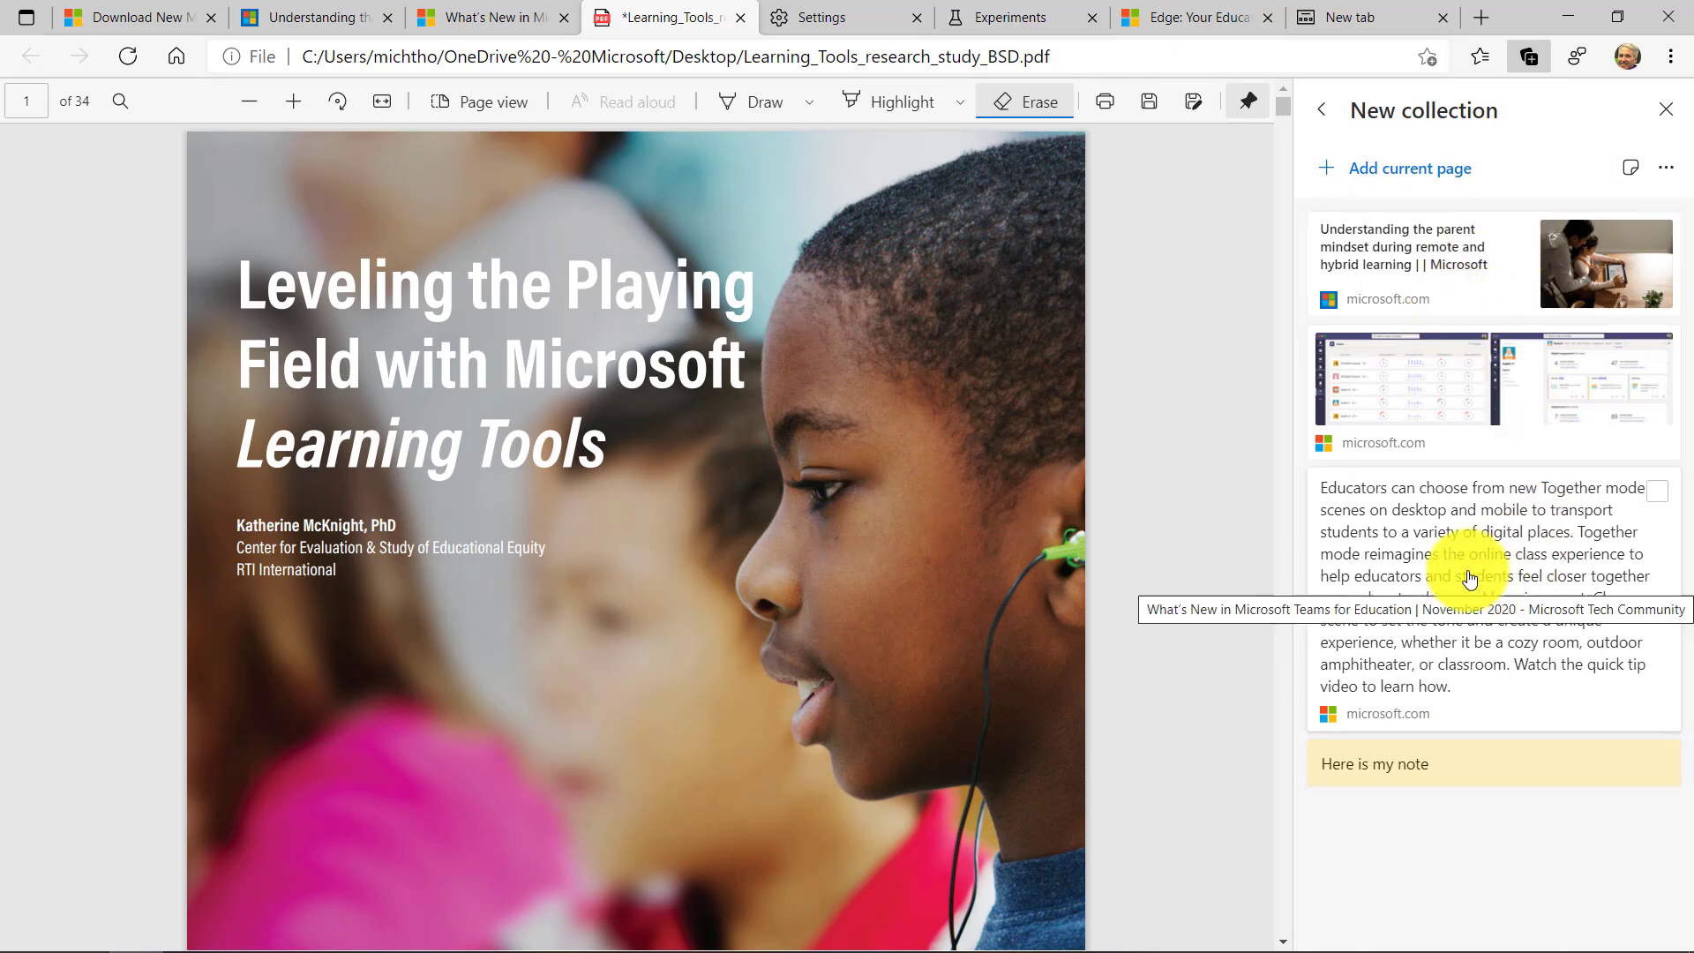
# - Name the collection 'EDU Research'
pyautogui.click(1513, 106)
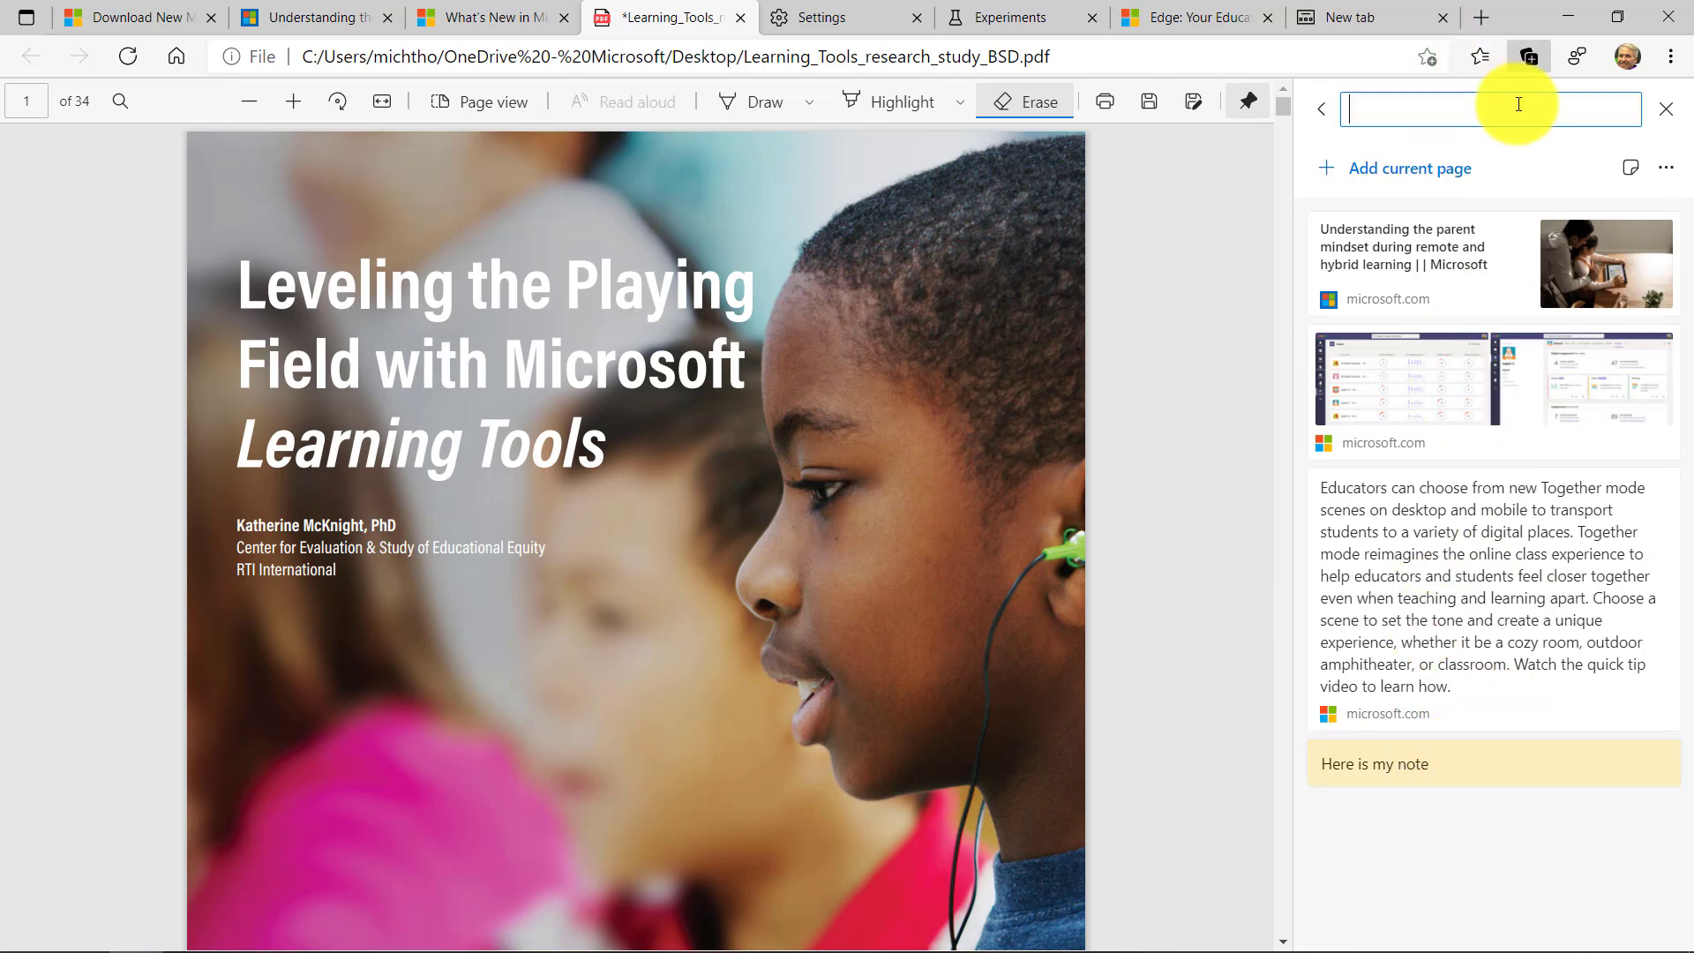
pyautogui.write('EDU Research')
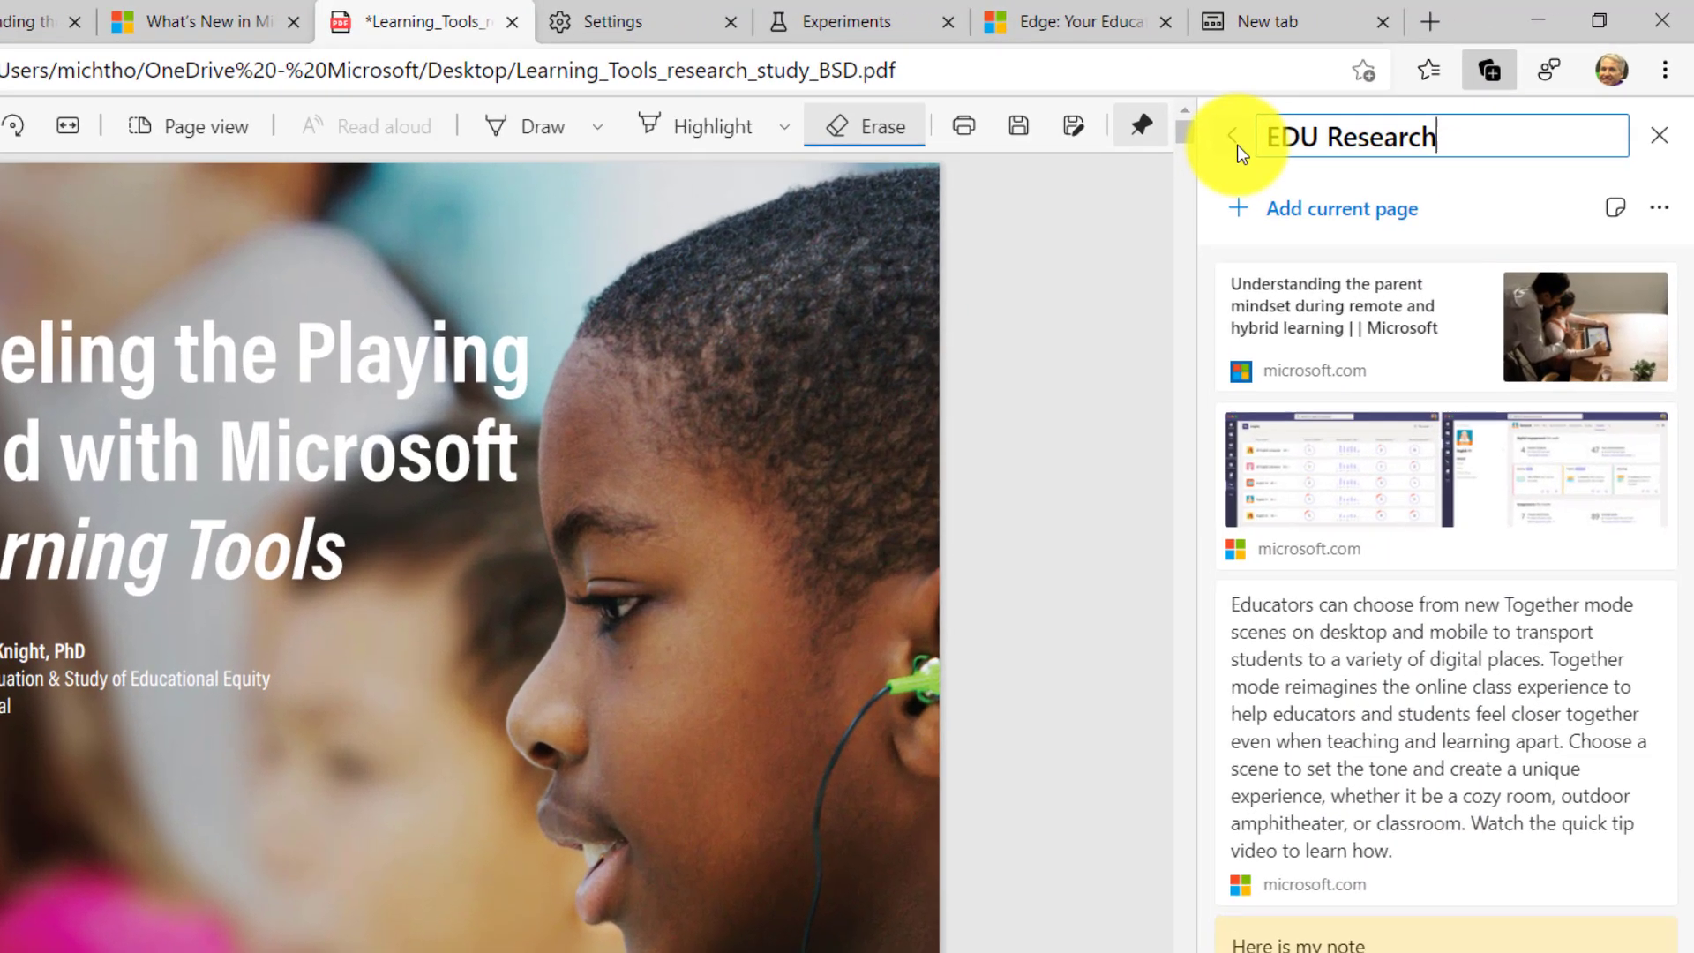
pyautogui.click(1322, 109)
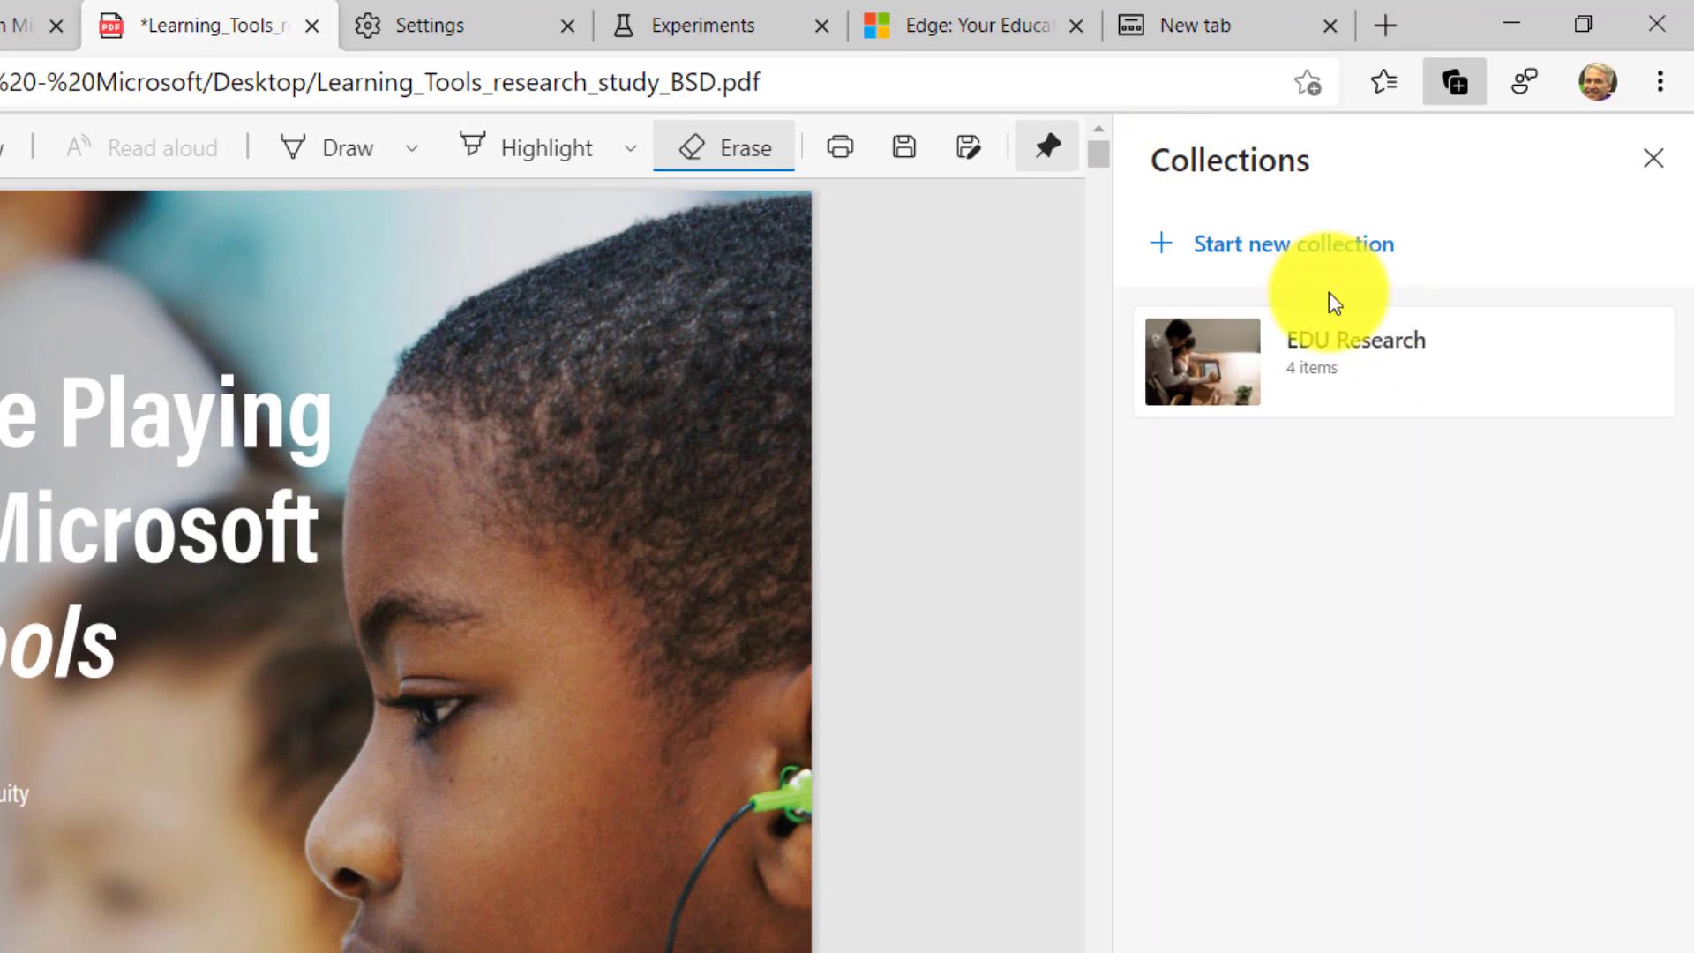
# - Open EDU Research to review its items and options, then return to the download page tab
pyautogui.click(1350, 357)
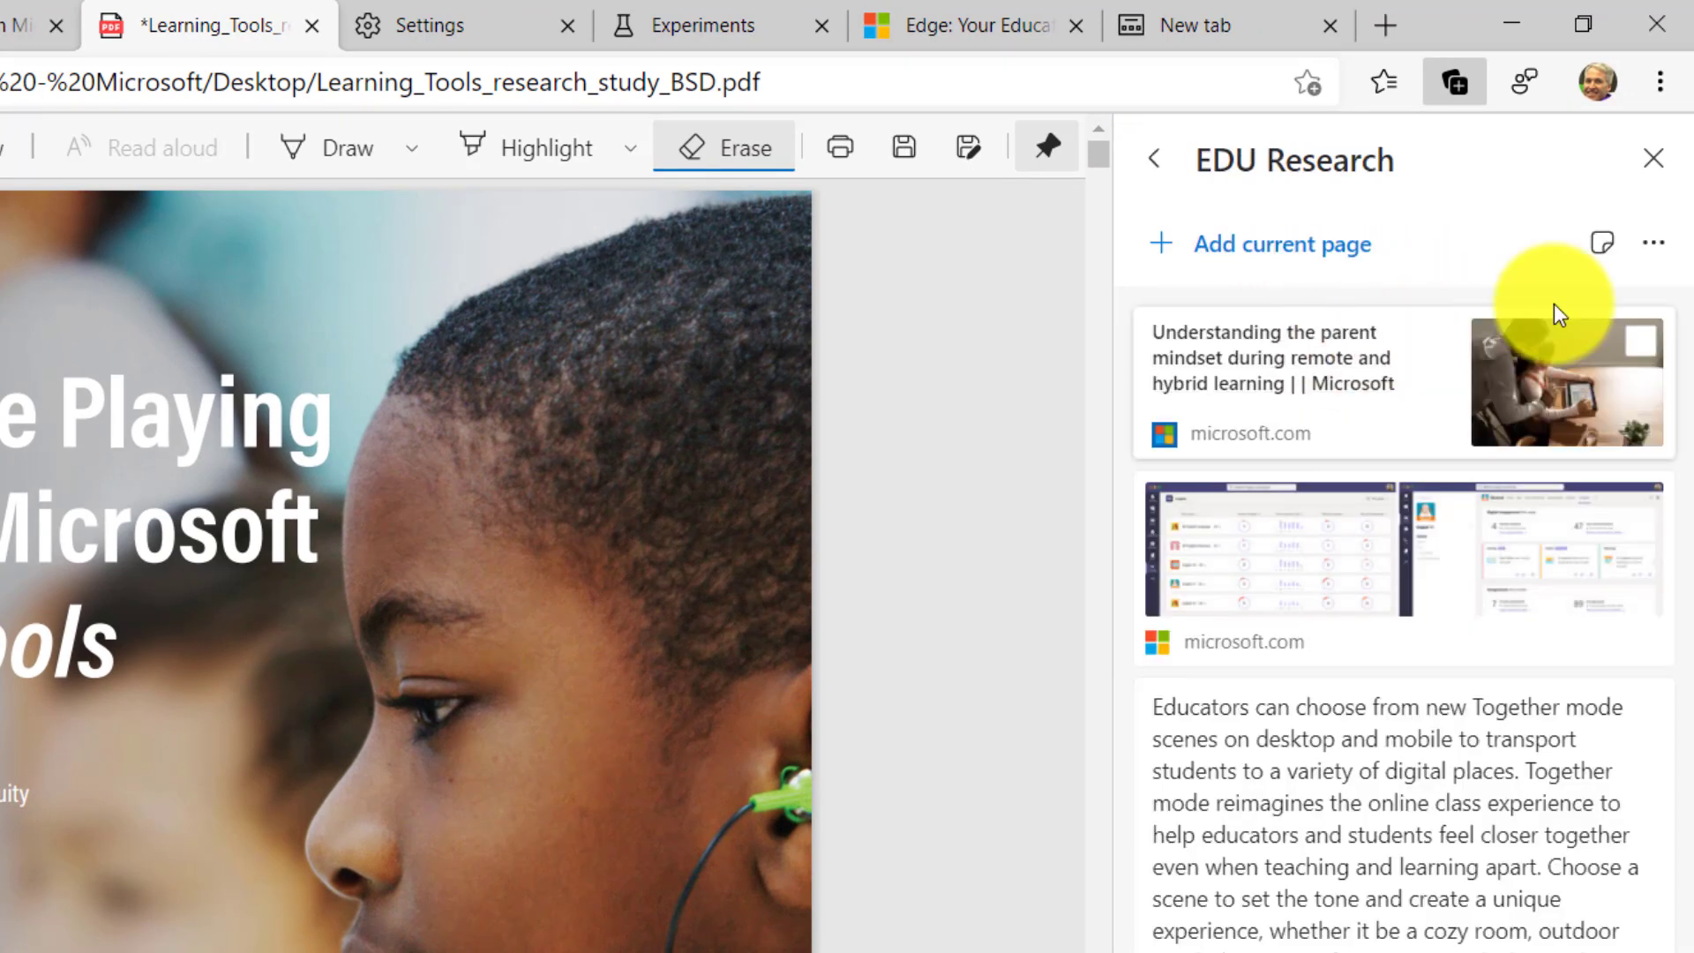
pyautogui.click(1645, 240)
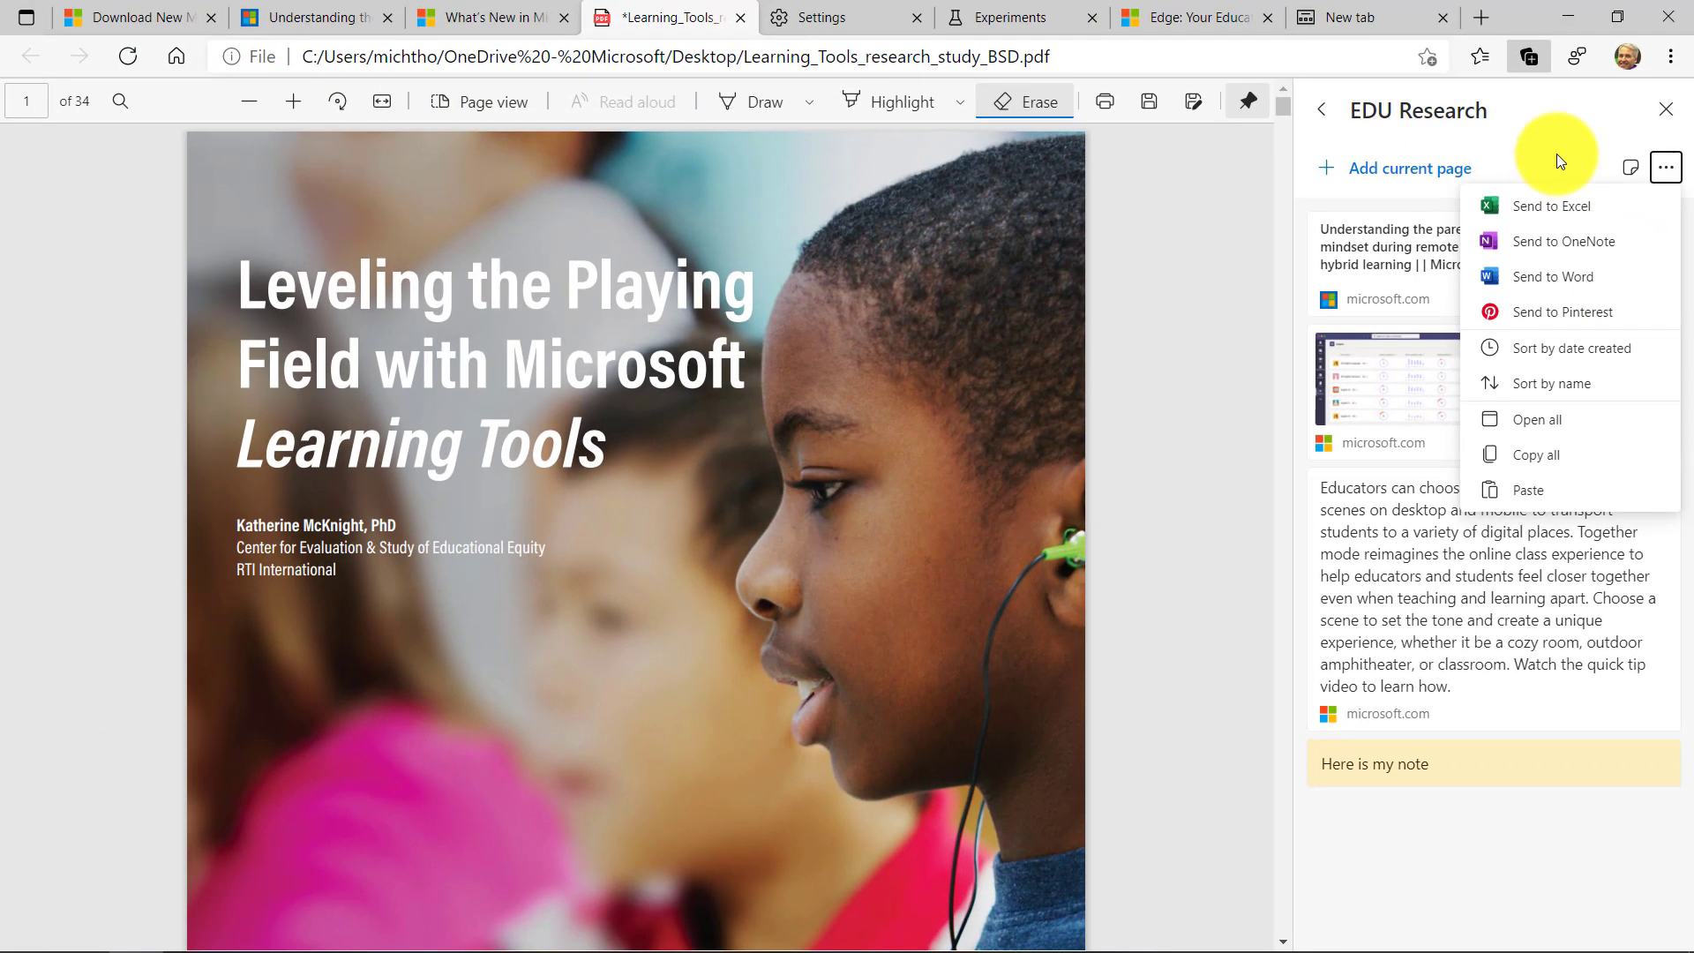
pyautogui.click(1557, 153)
pyautogui.hotkey('ctrl', '1')
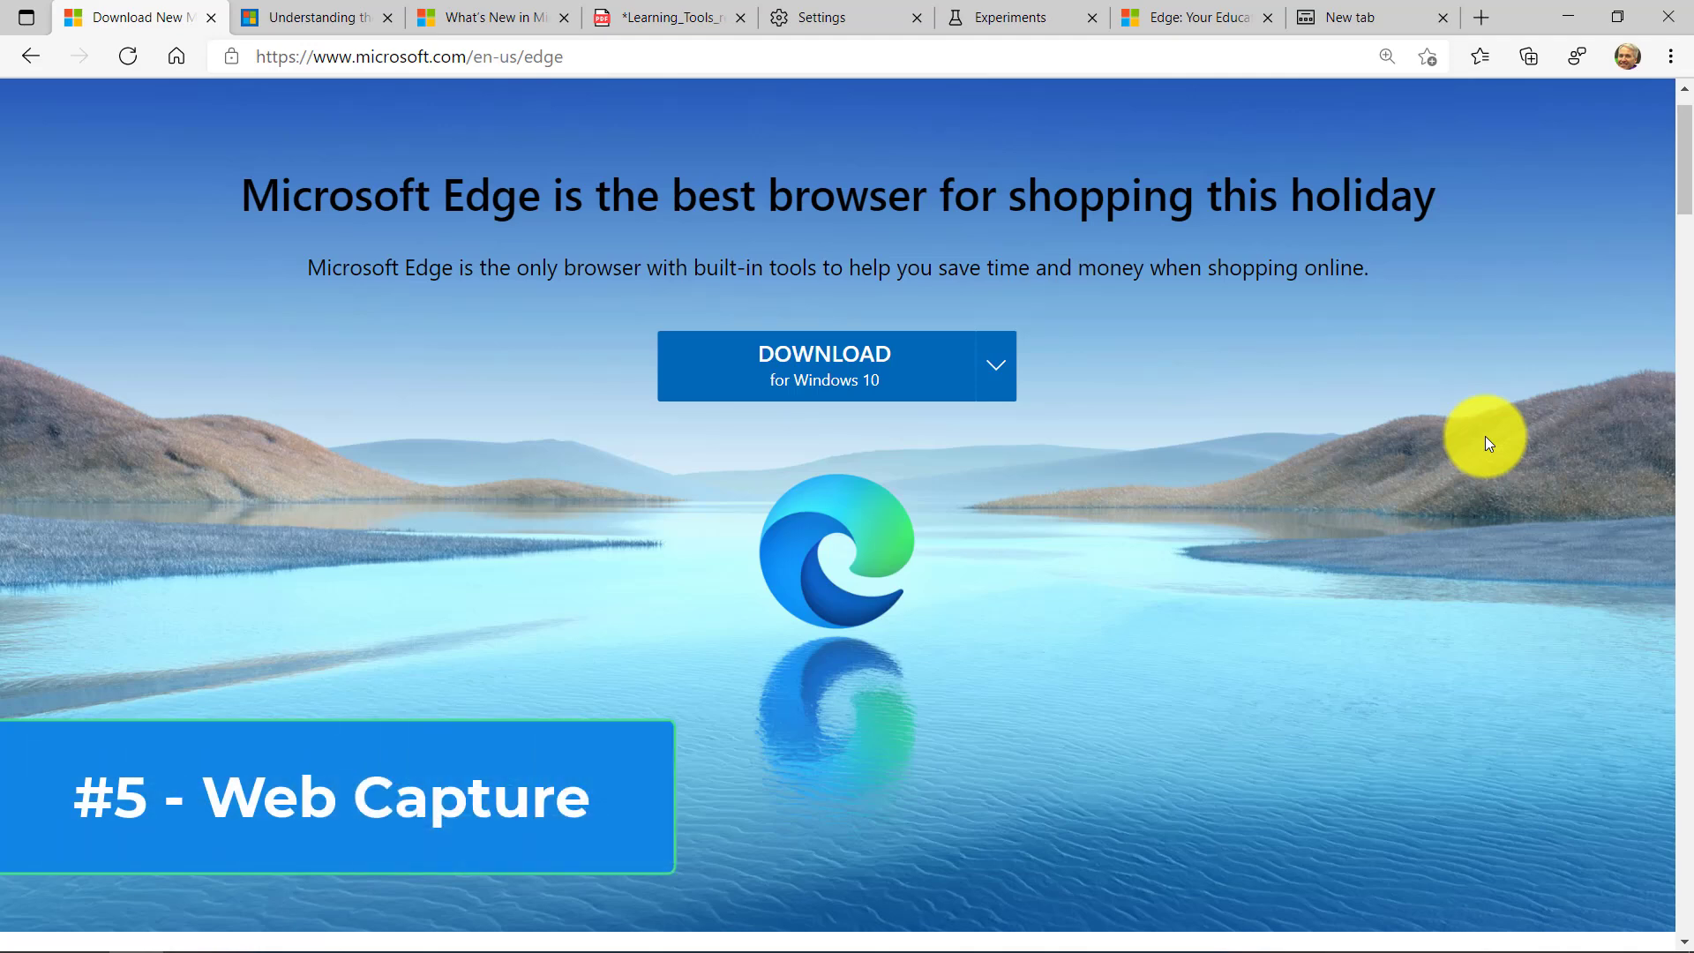
# - Take a full-page web capture of the parent mindset article
pyautogui.click(1672, 57)
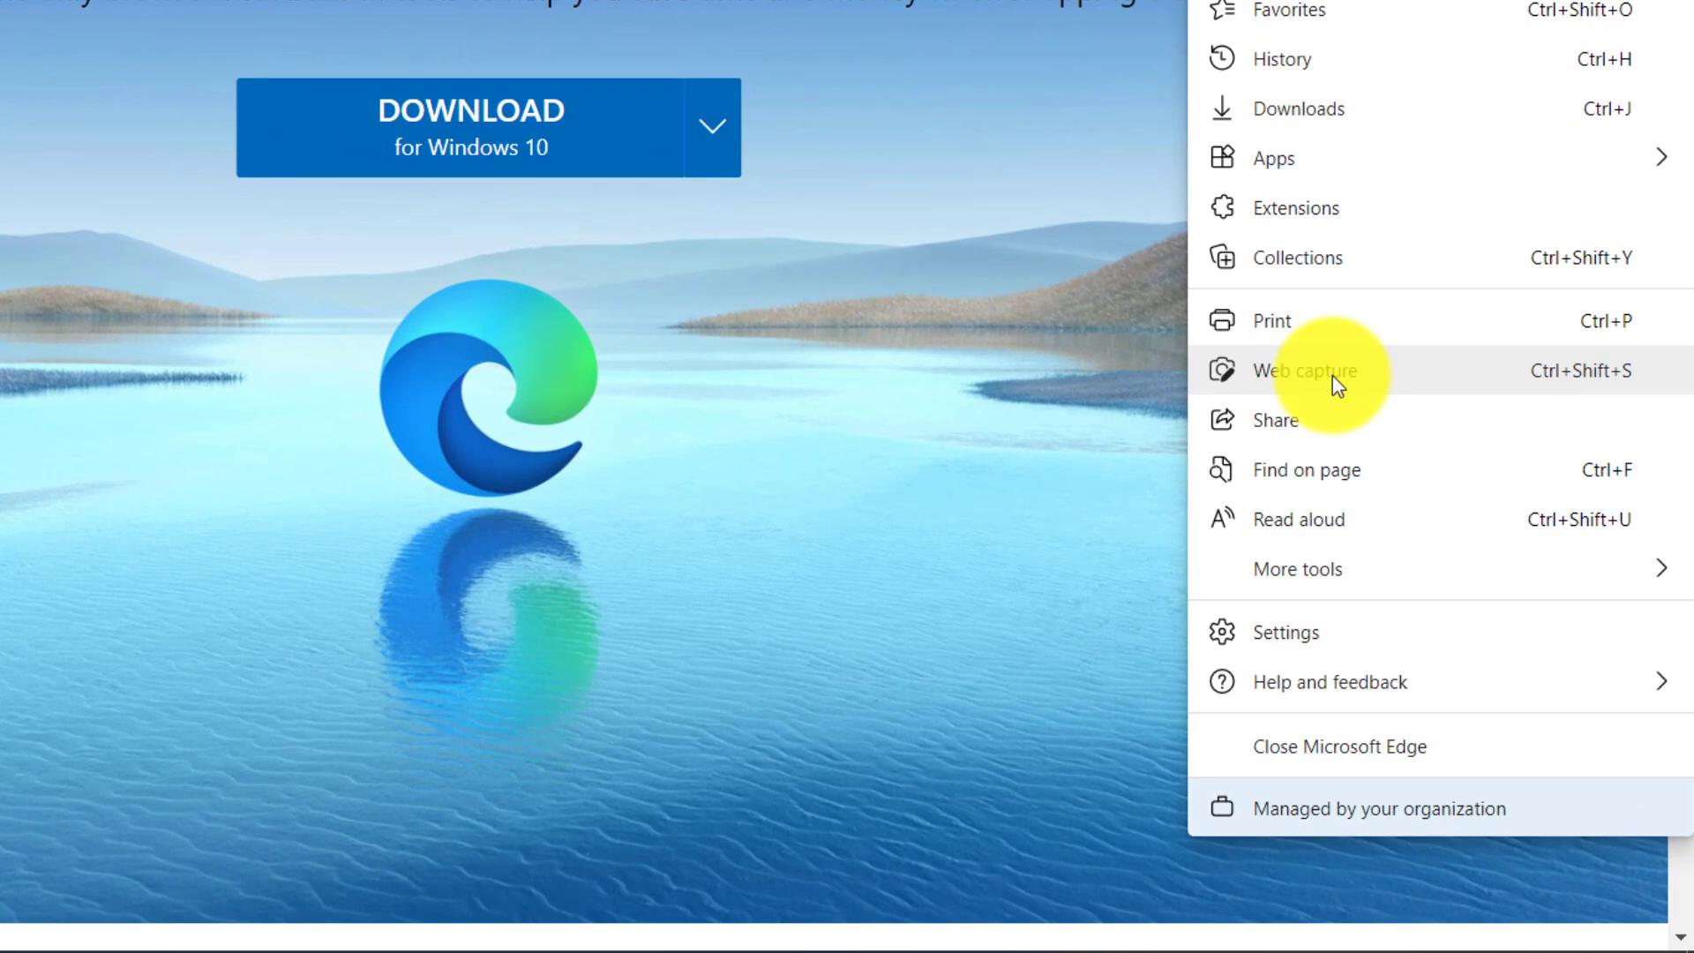
pyautogui.press('Escape')
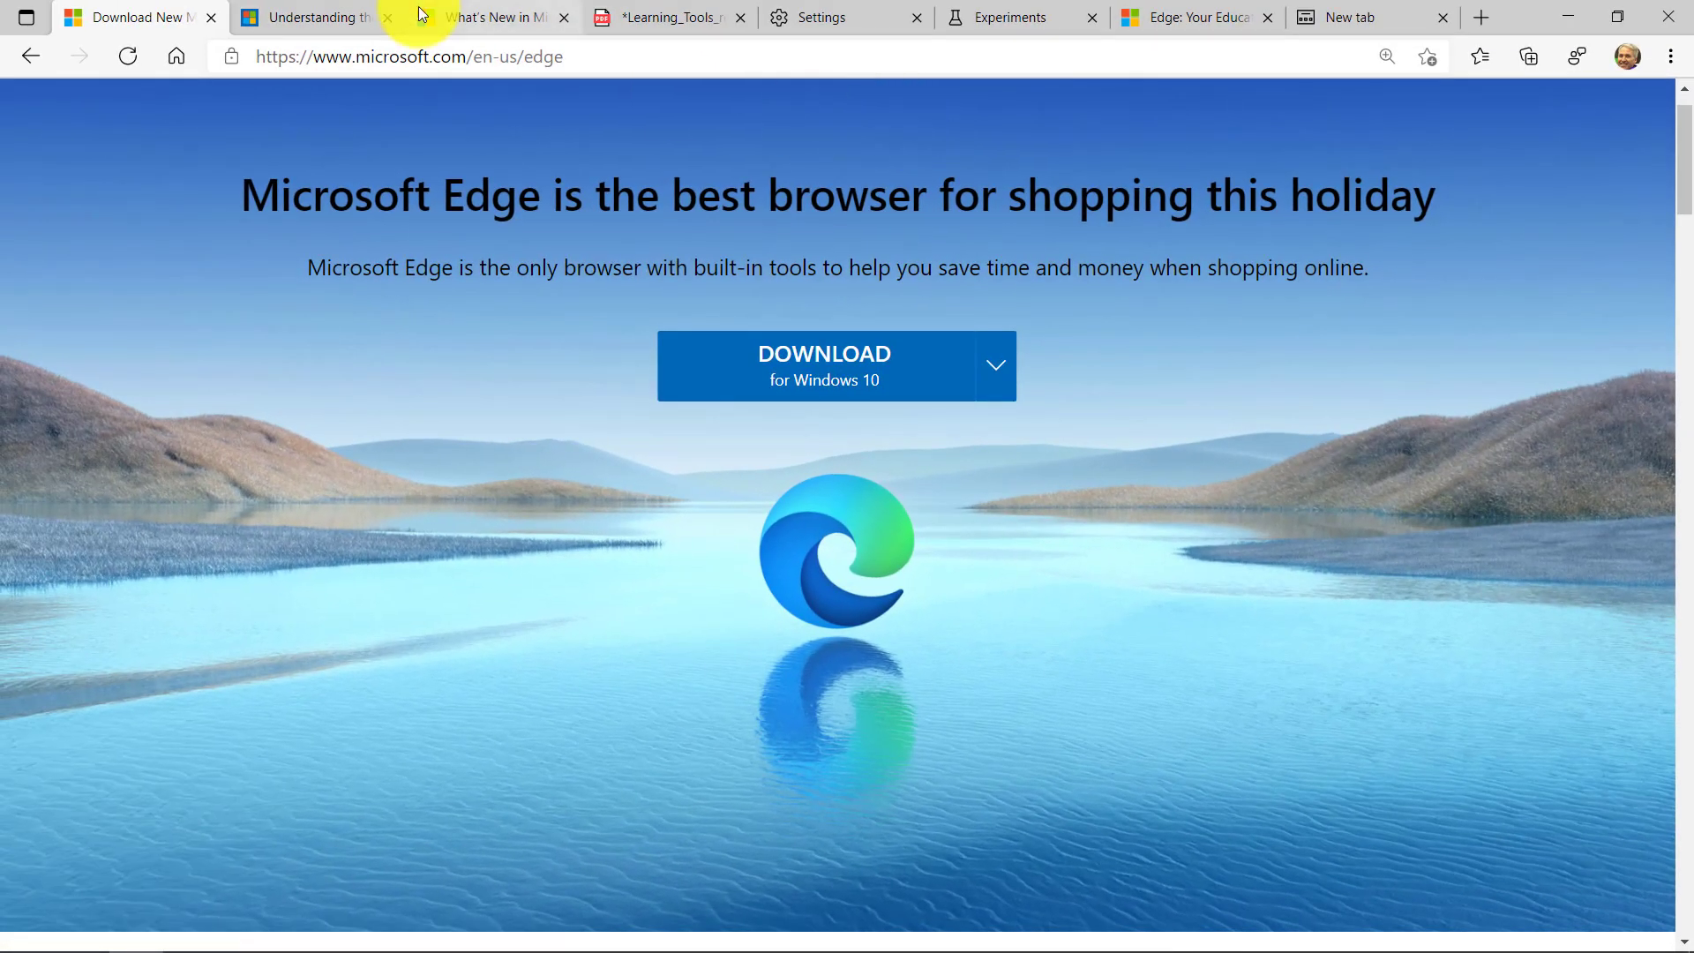
pyautogui.click(295, 19)
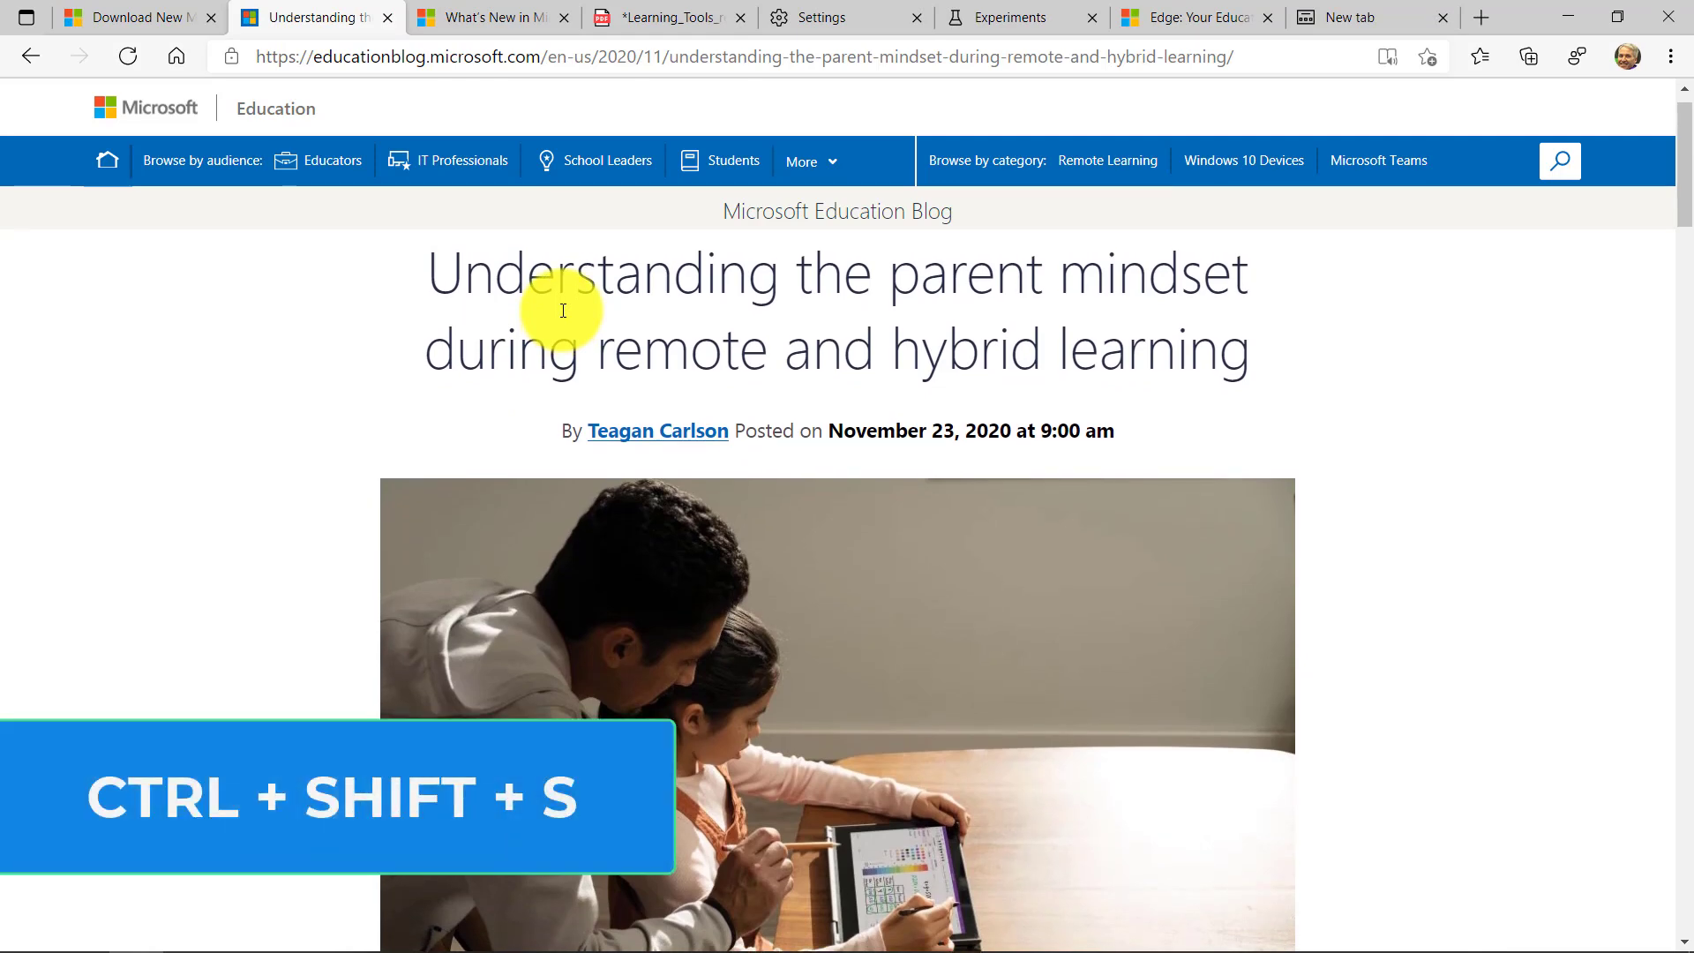
pyautogui.hotkey('ctrl', 'shift', 's')
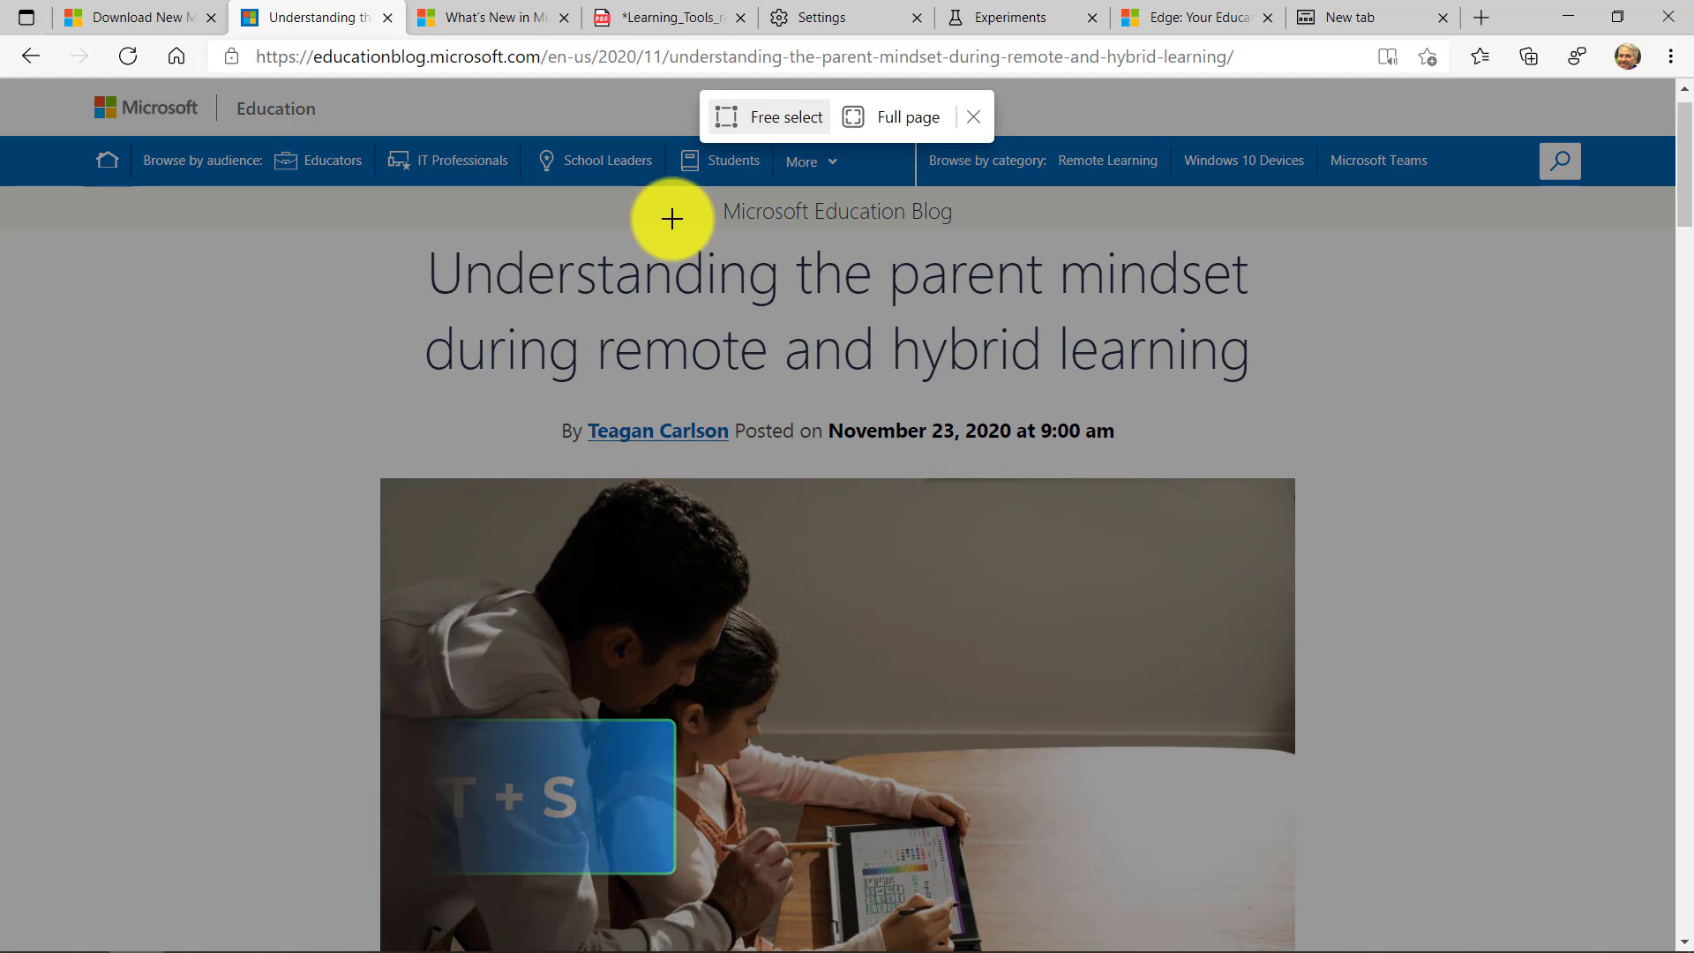
pyautogui.click(883, 116)
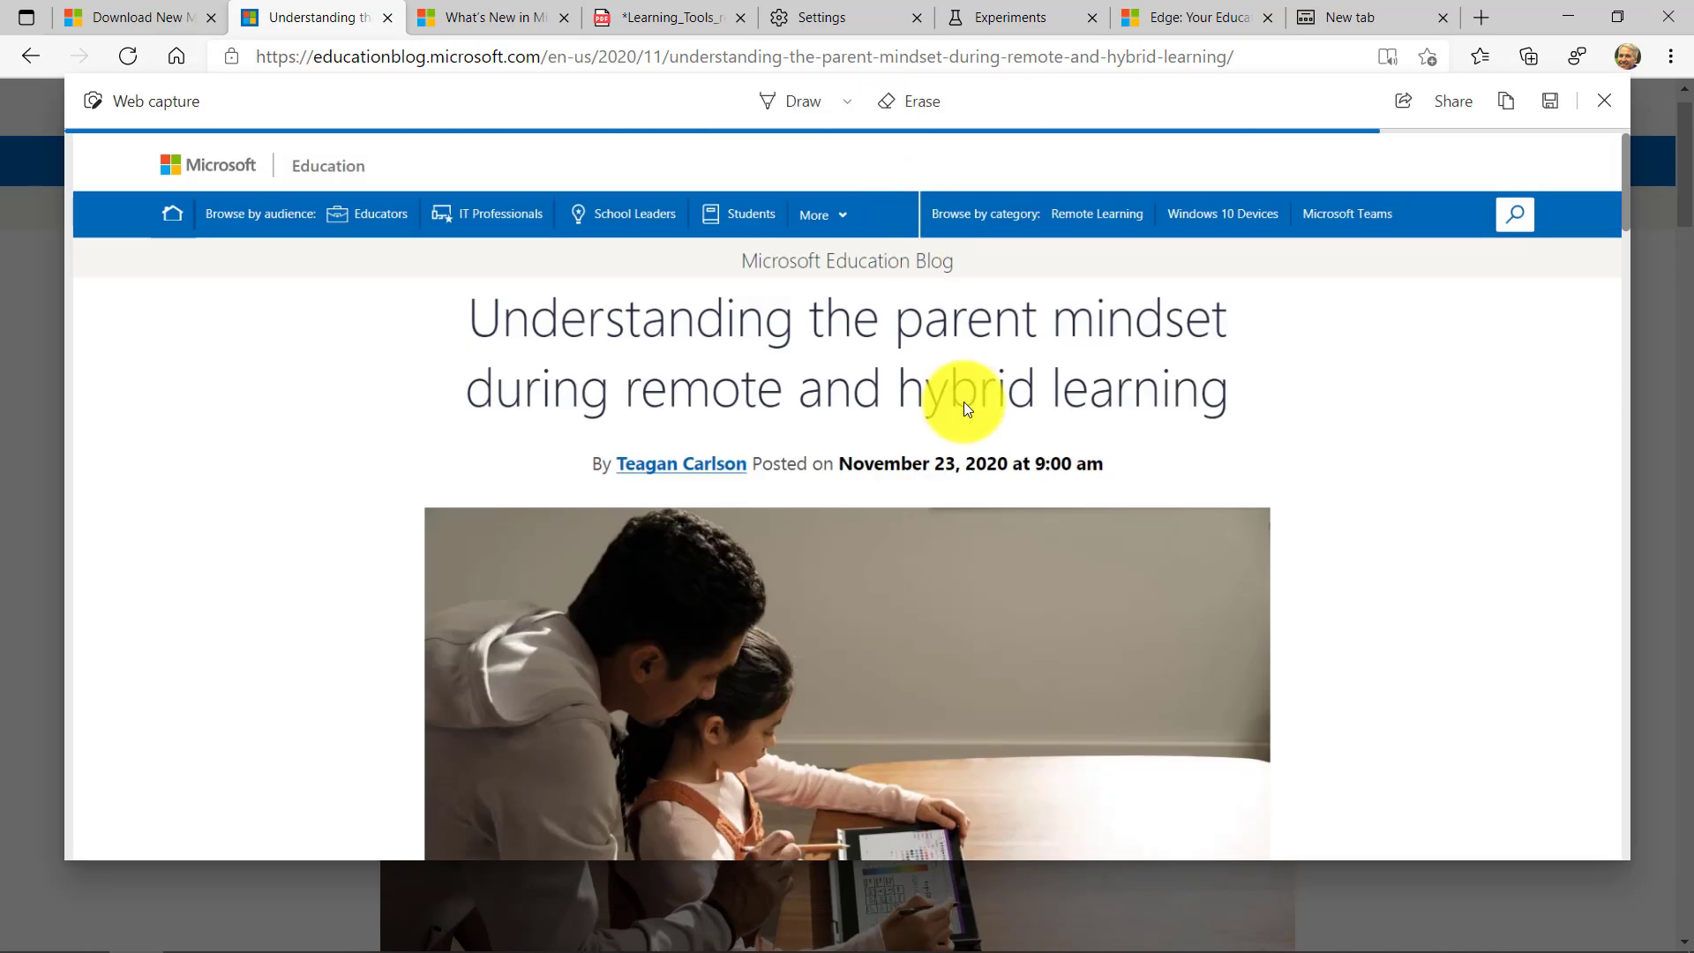
pyautogui.scroll(-15, 970, 436)
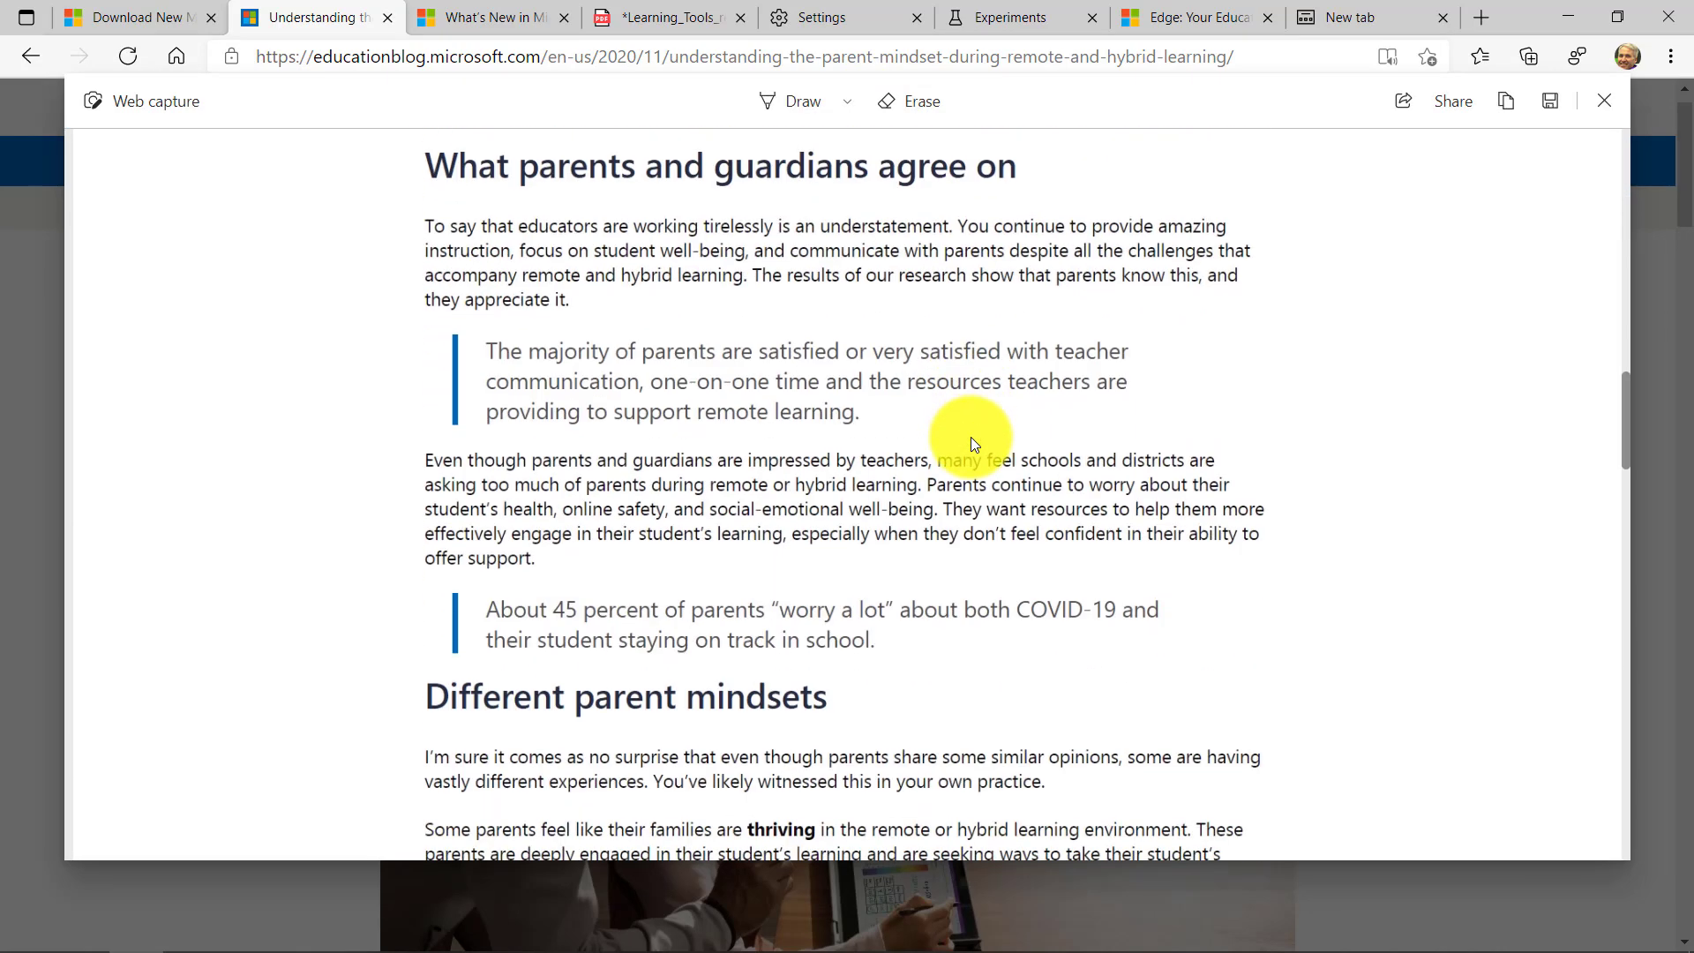
pyautogui.scroll(13, 971, 437)
pyautogui.scroll(2, 902, 183)
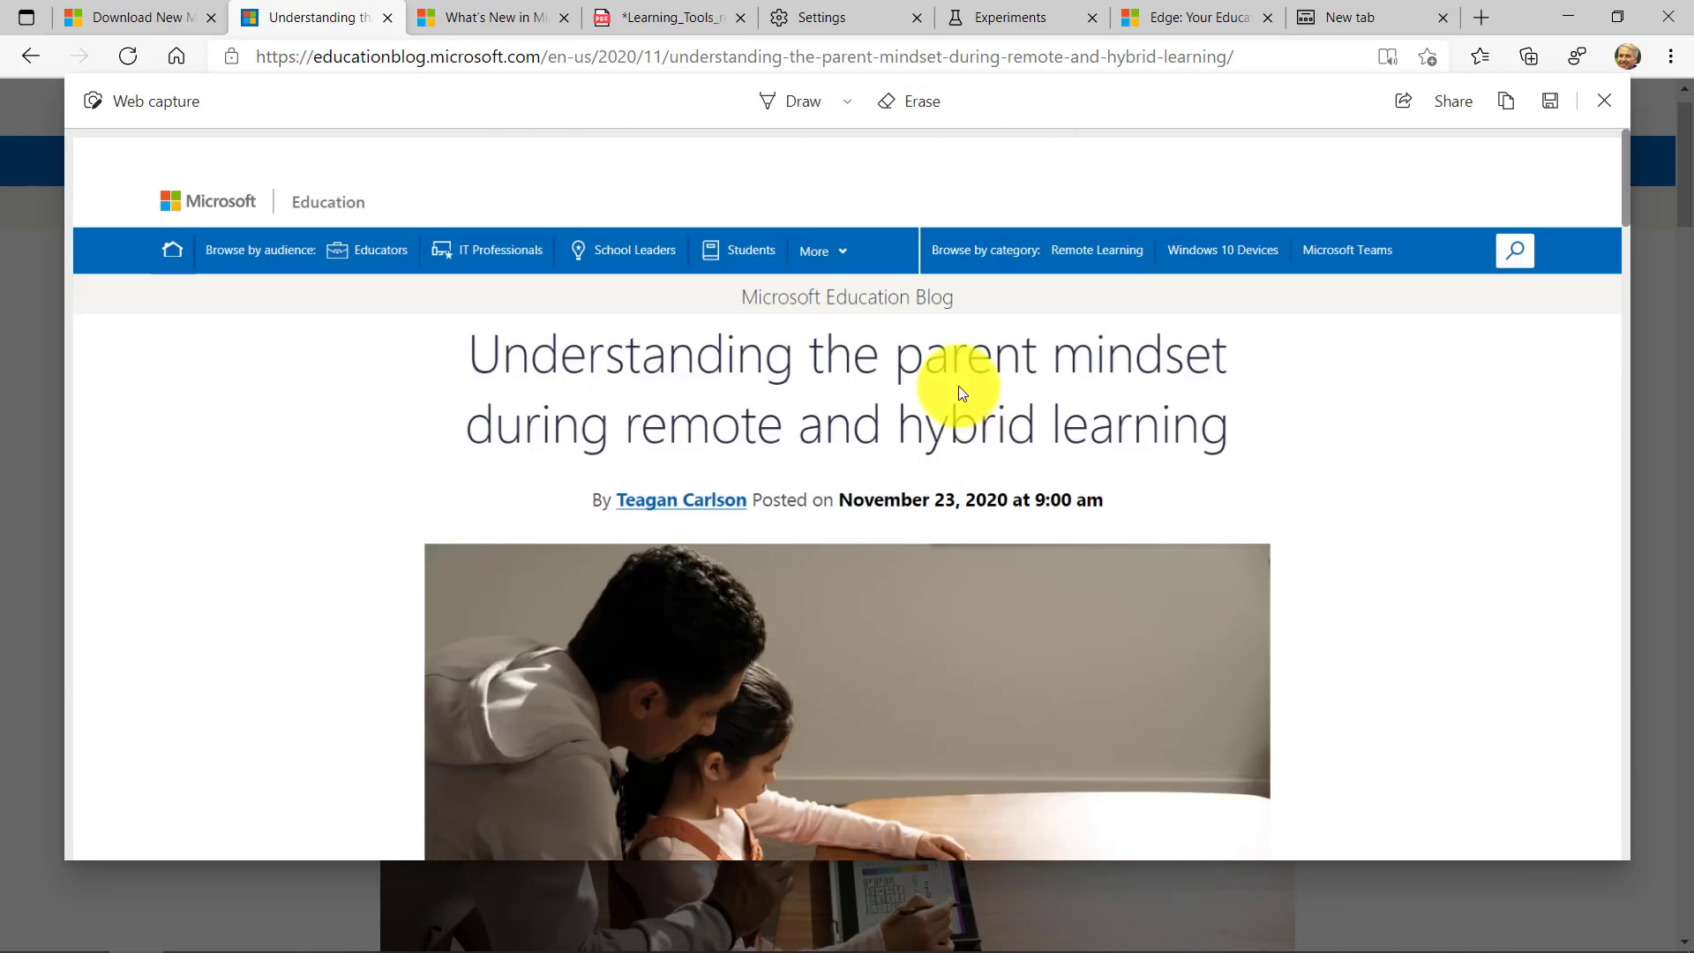
# - With a thicker red pen, circle the title and byline, add an arrow, and close the capture
pyautogui.click(806, 109)
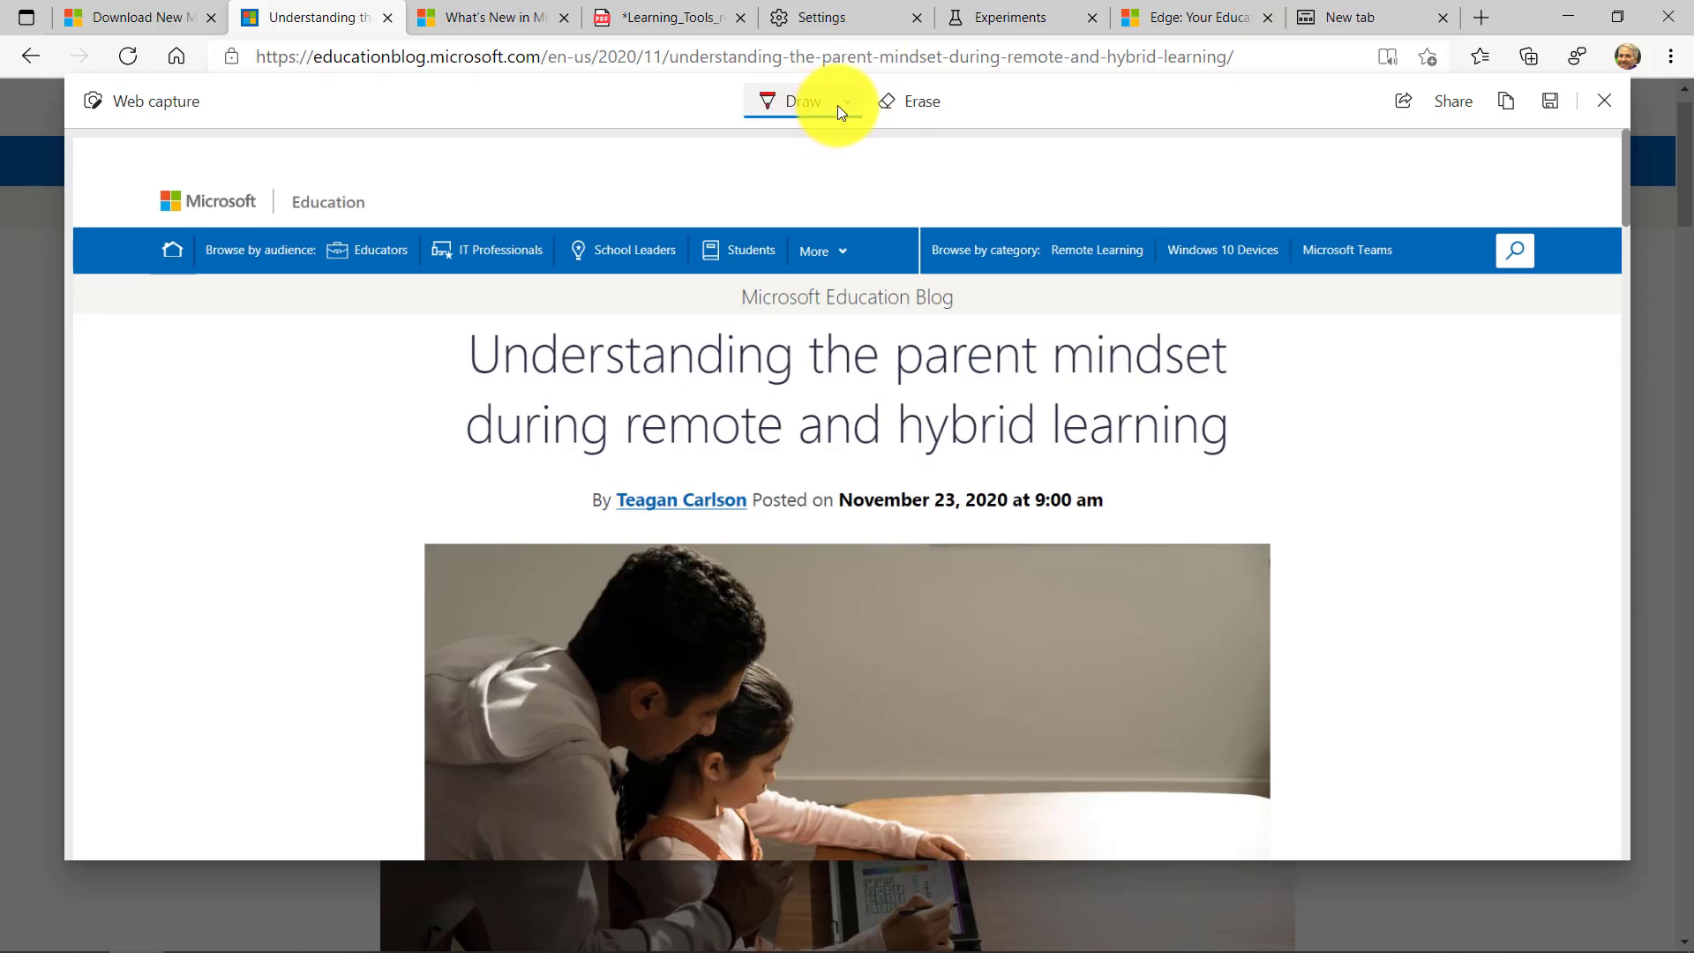
pyautogui.click(843, 103)
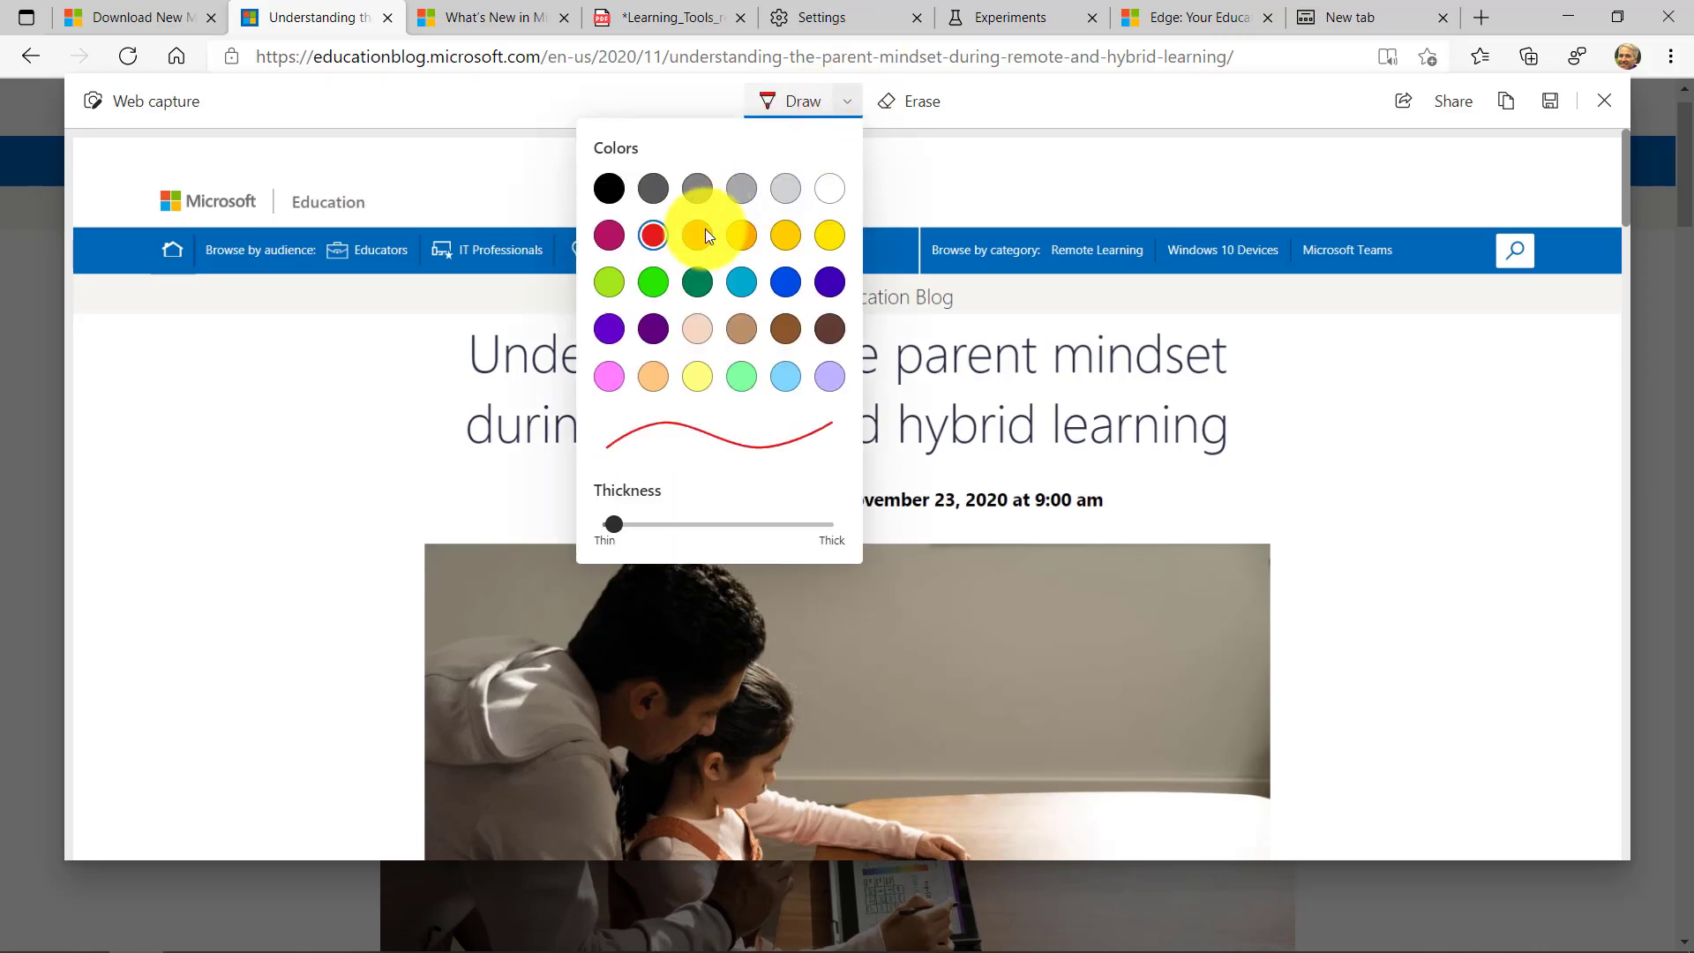
pyautogui.click(689, 527)
pyautogui.click(1010, 433)
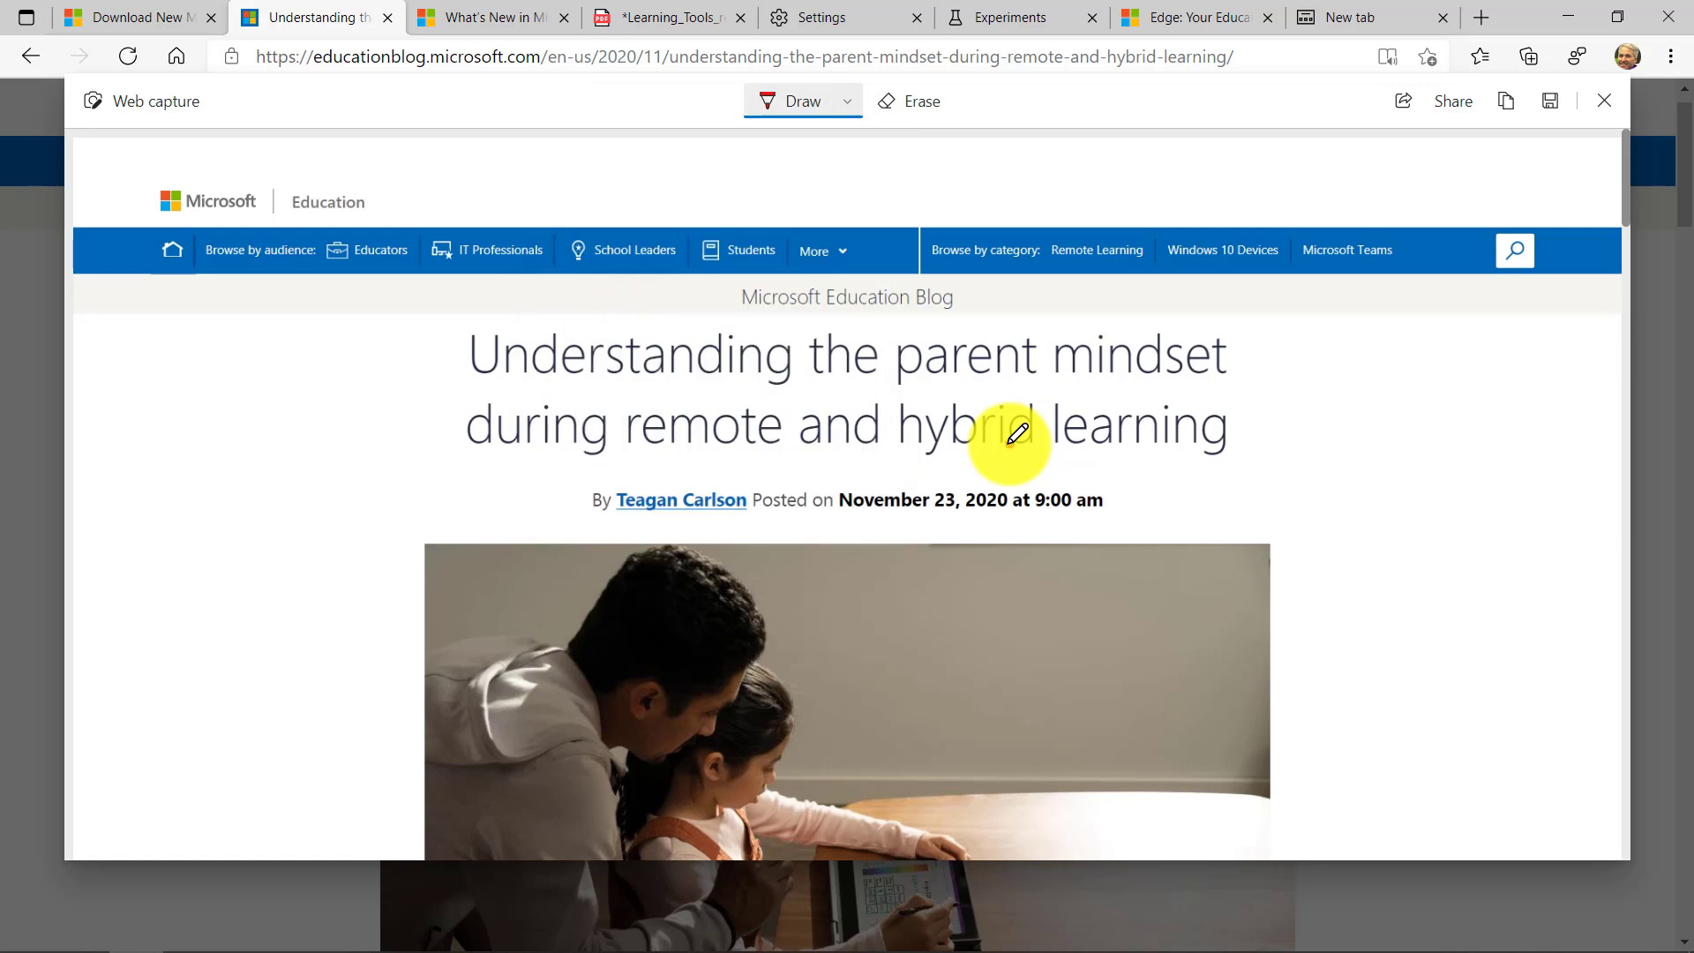
pyautogui.moveTo(1094, 338)
pyautogui.mouseDown()
pyautogui.moveTo(494, 537)
pyautogui.moveTo(962, 378)
pyautogui.mouseUp()
pyautogui.moveTo(1447, 350); pyautogui.dragTo(1253, 460)
pyautogui.moveTo(1334, 374); pyautogui.dragTo(1235, 467)
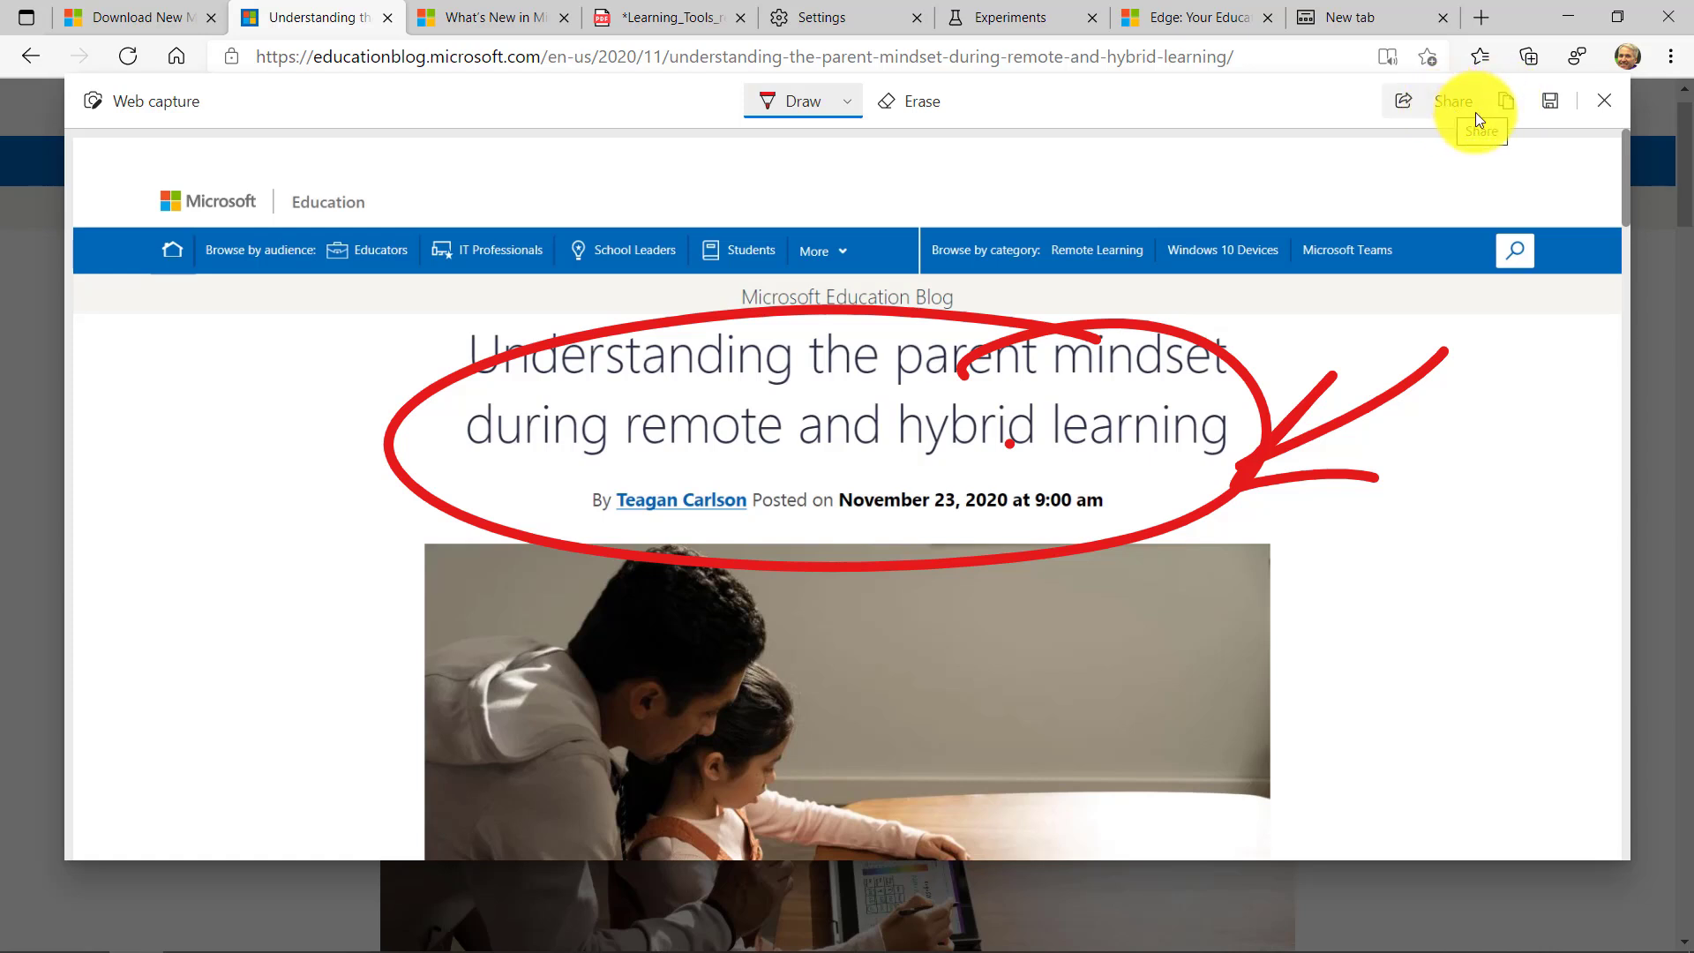
pyautogui.click(1607, 99)
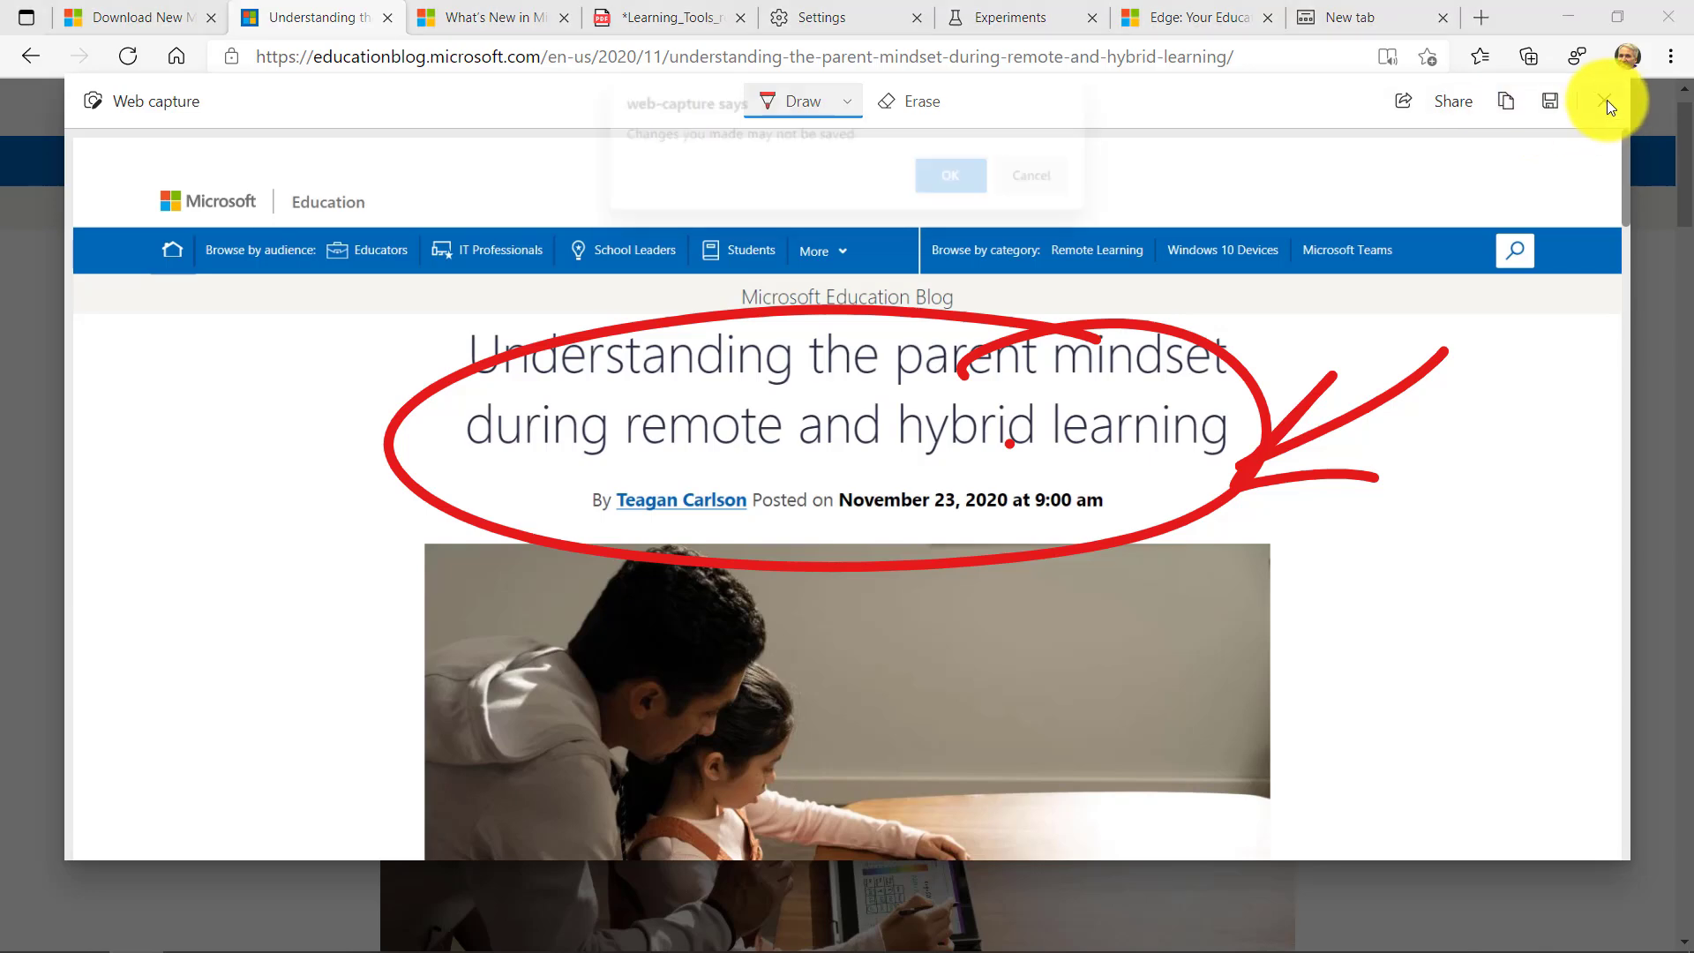
# - Discard the first capture and capture a selected area with the title, byline and photo
pyautogui.click(969, 177)
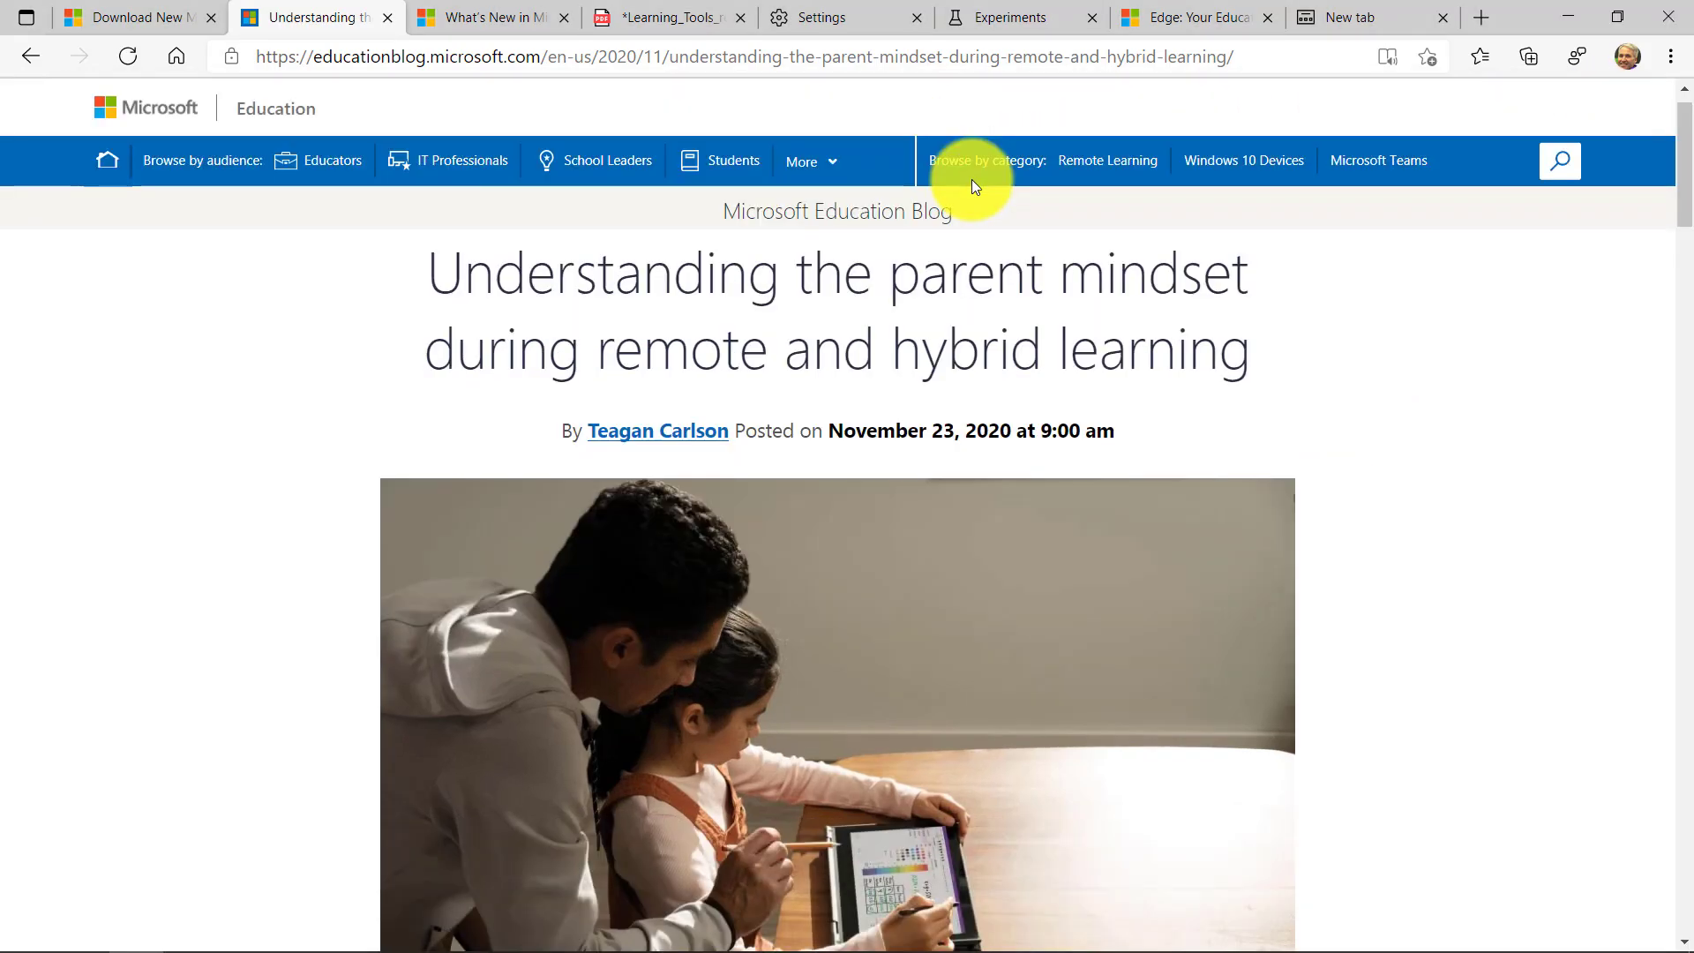
pyautogui.click(1670, 56)
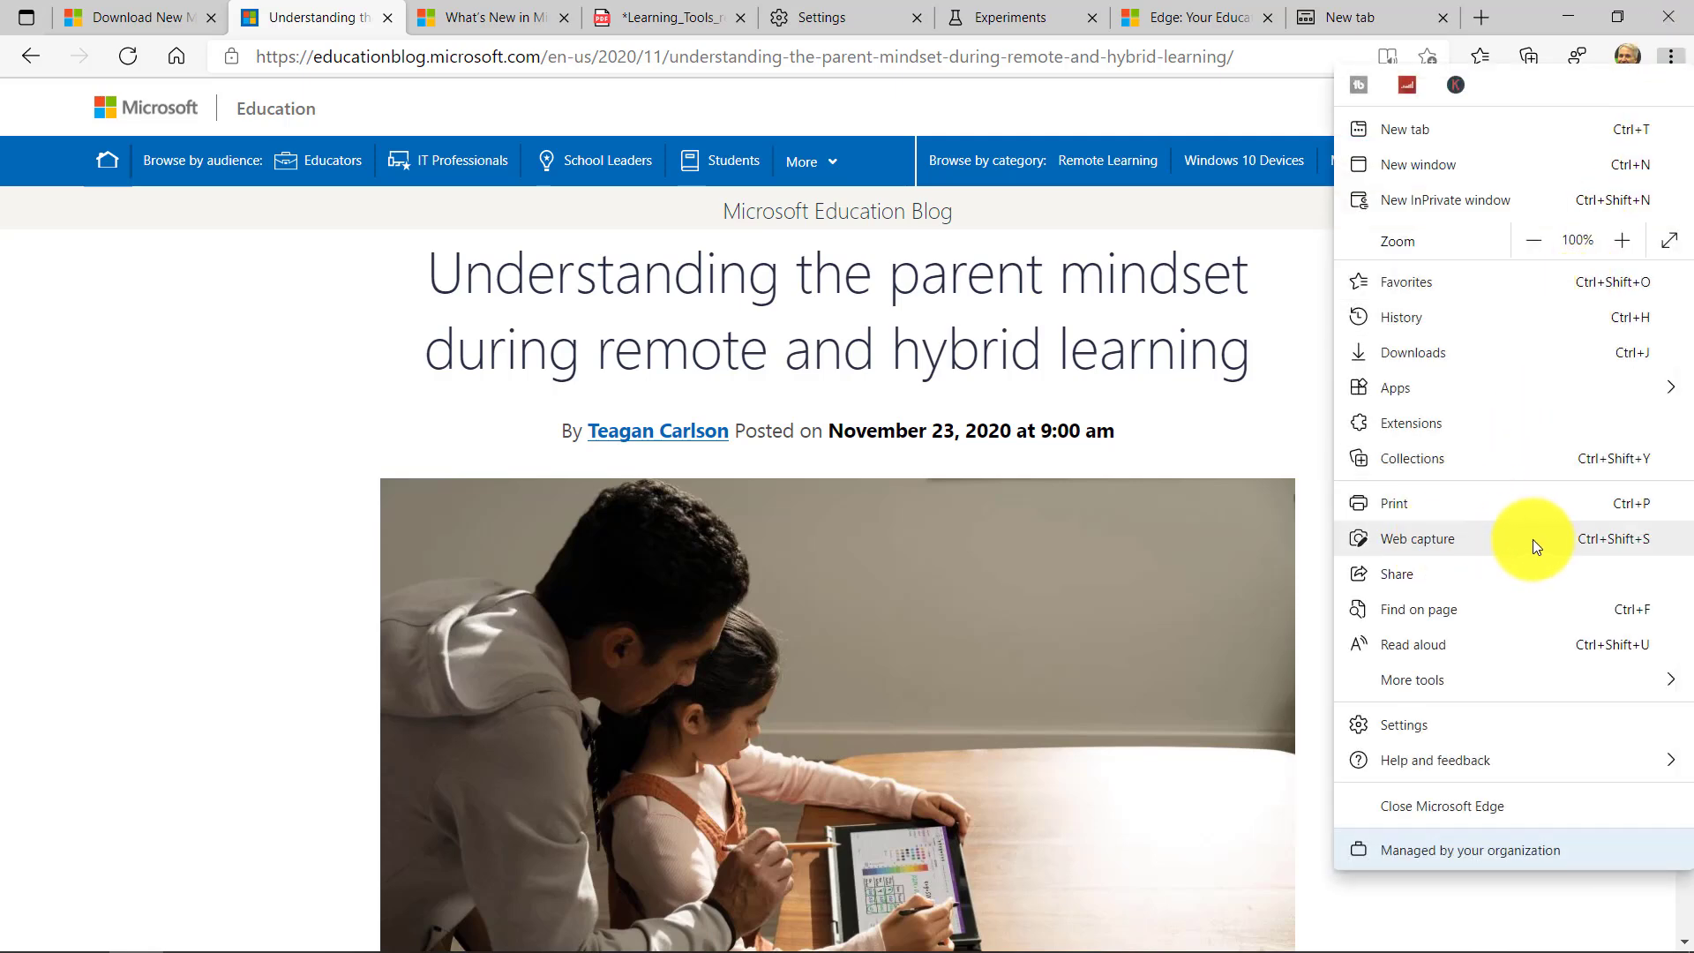
pyautogui.click(1501, 538)
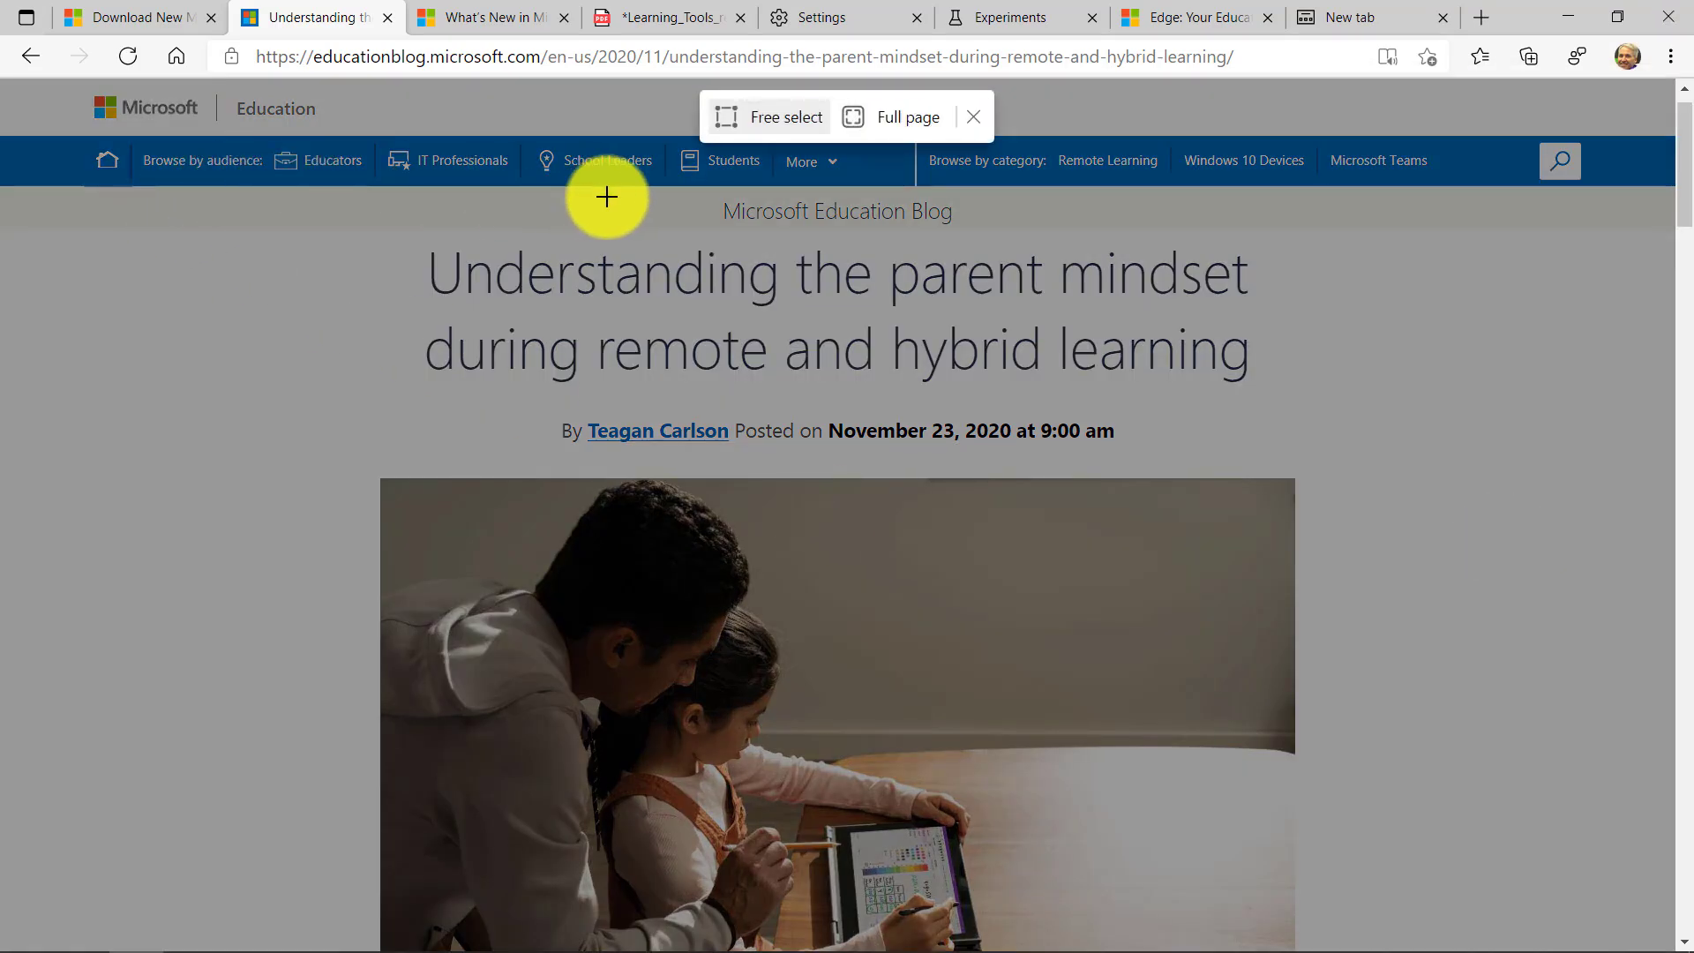
pyautogui.click(769, 118)
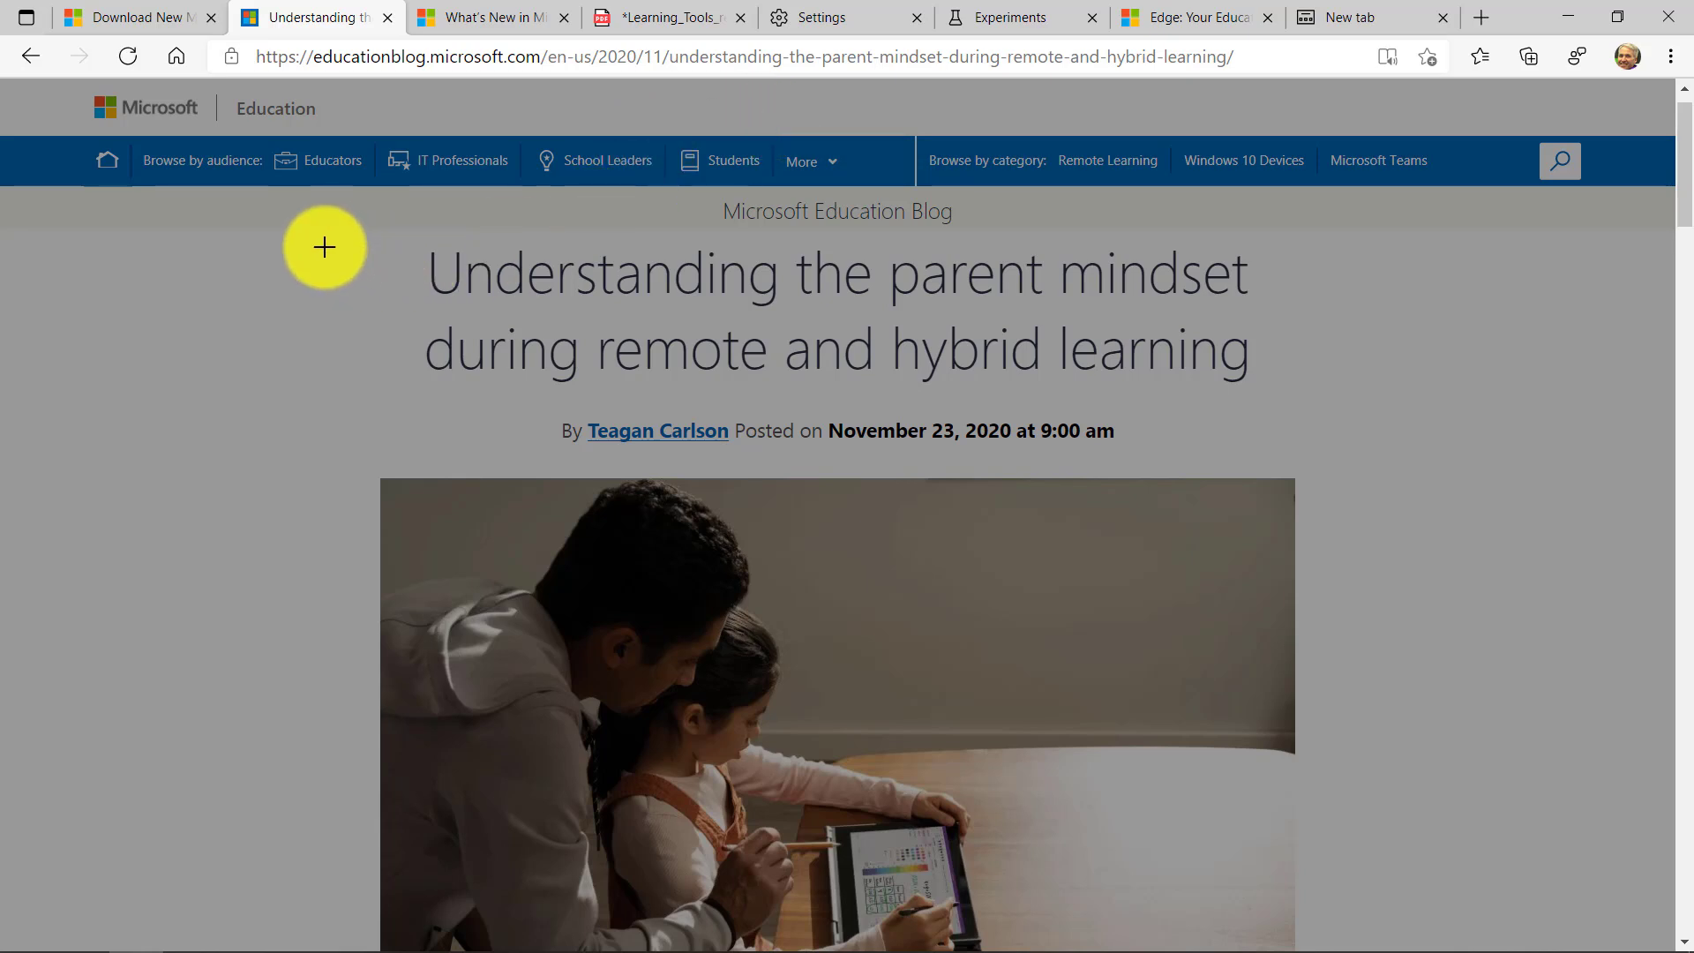
pyautogui.moveTo(325, 247); pyautogui.dragTo(1339, 866)
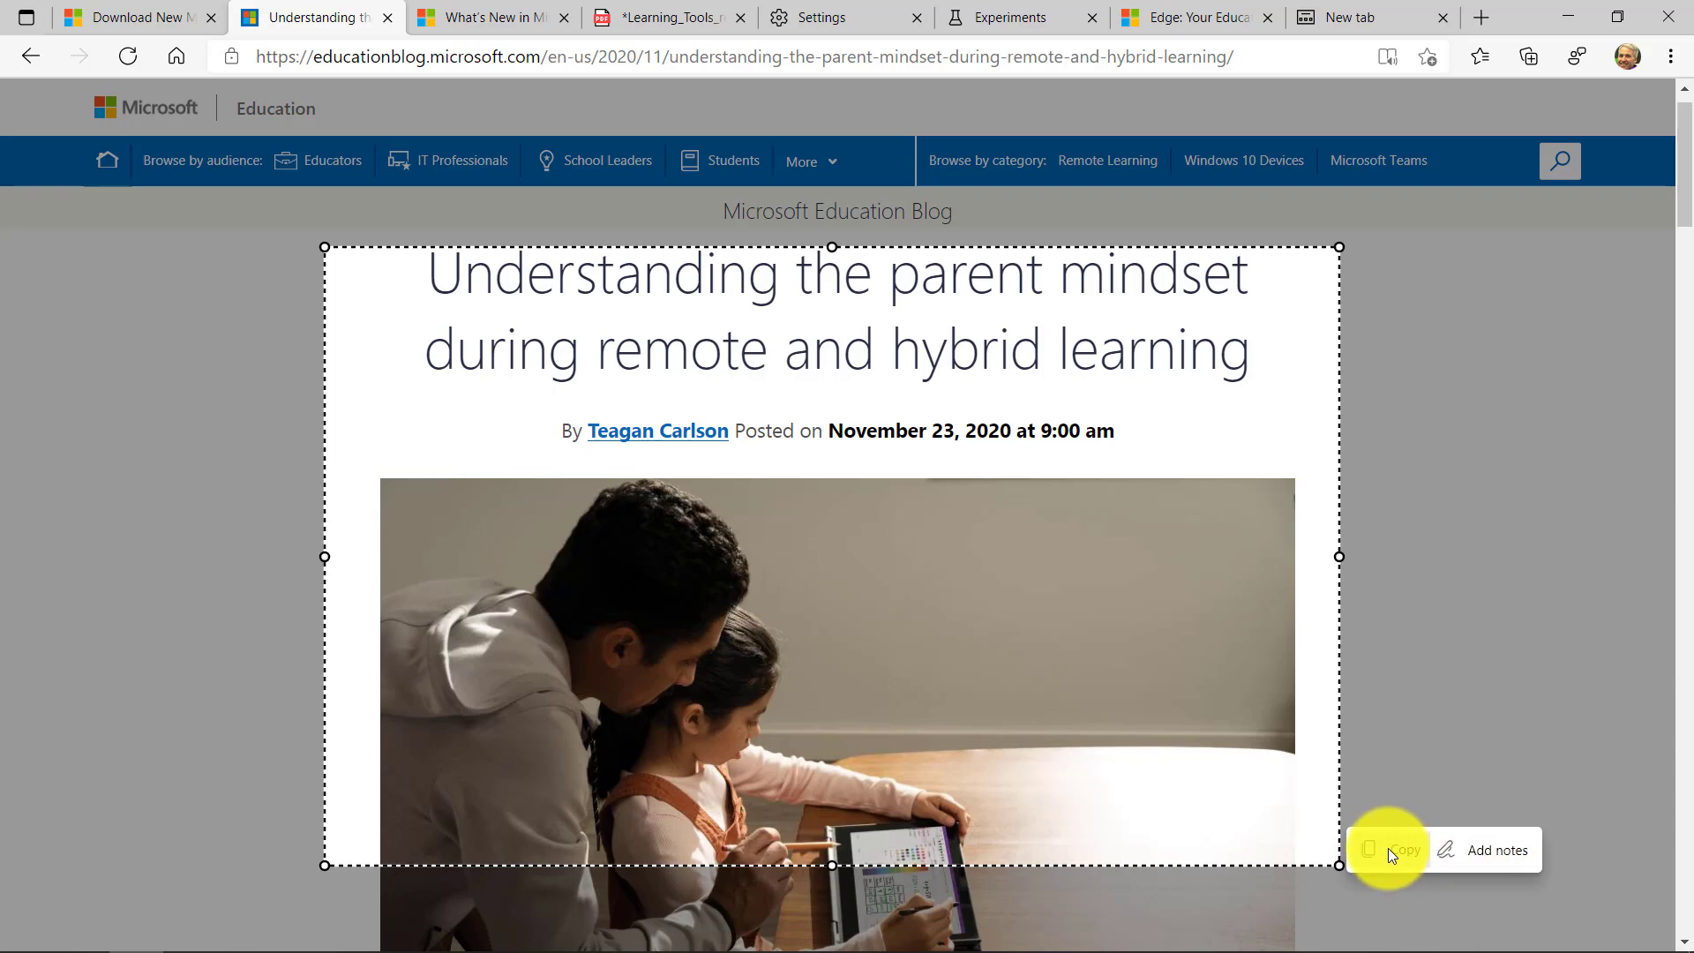
pyautogui.click(1494, 844)
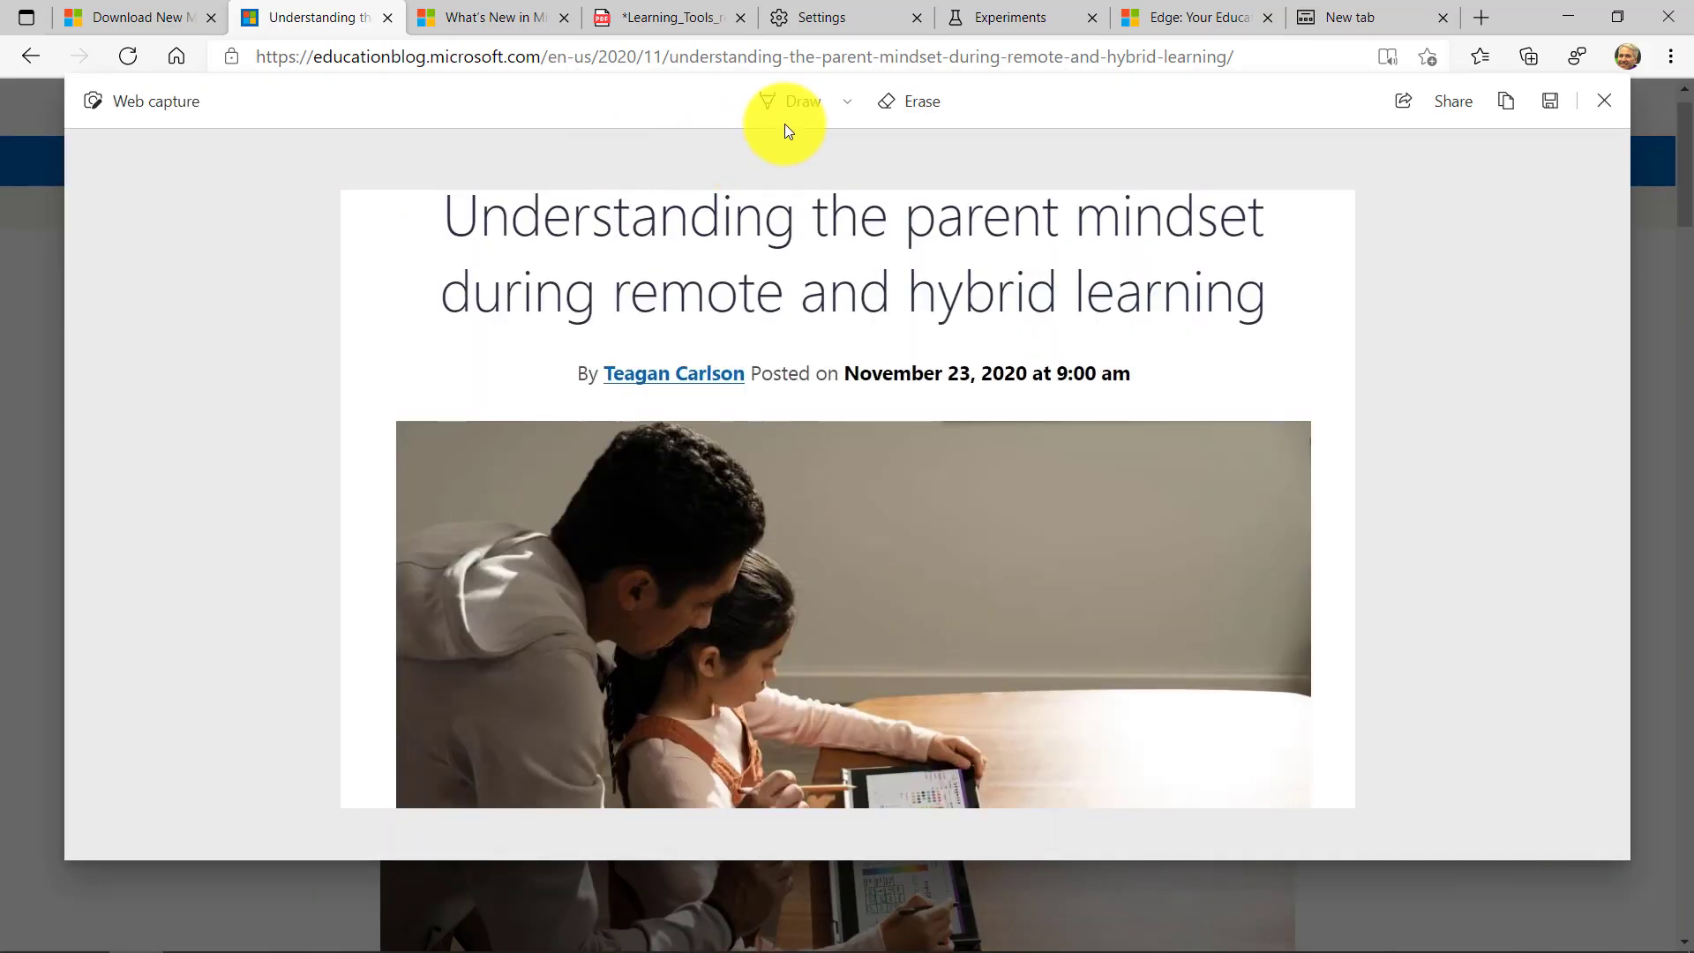
# - Circle the title and byline in blue, then close the capture without saving
pyautogui.click(838, 103)
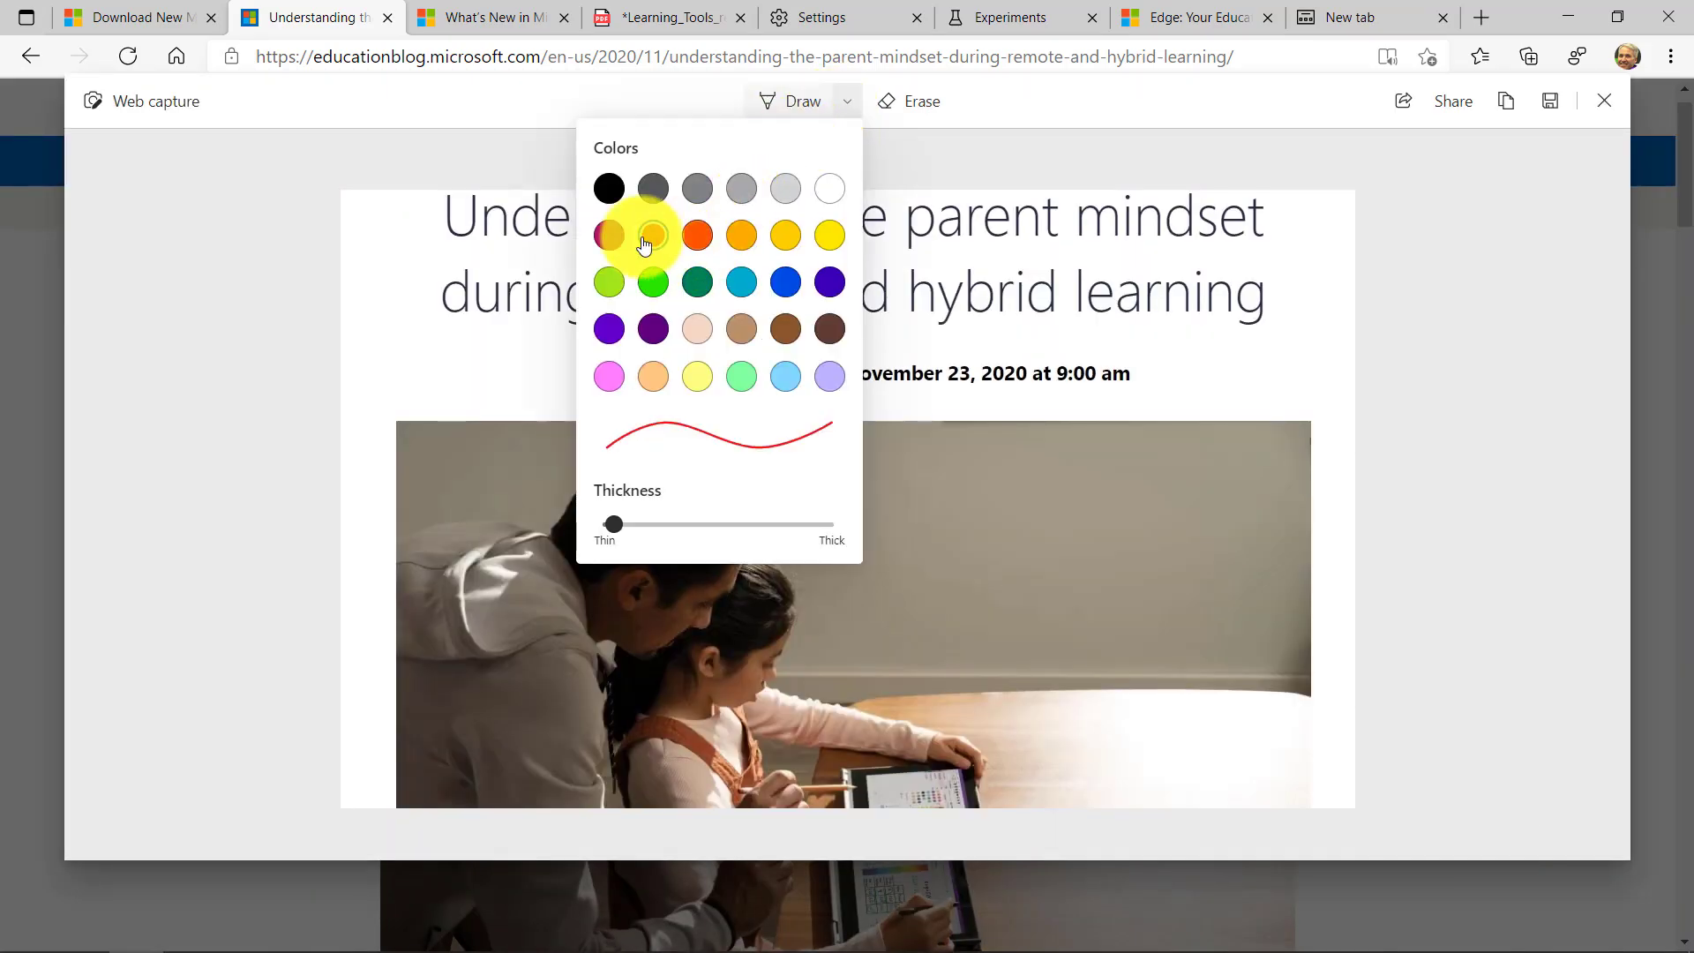
pyautogui.click(785, 282)
pyautogui.moveTo(1081, 210)
pyautogui.mouseDown()
pyautogui.moveTo(883, 431)
pyautogui.moveTo(1262, 265)
pyautogui.mouseUp()
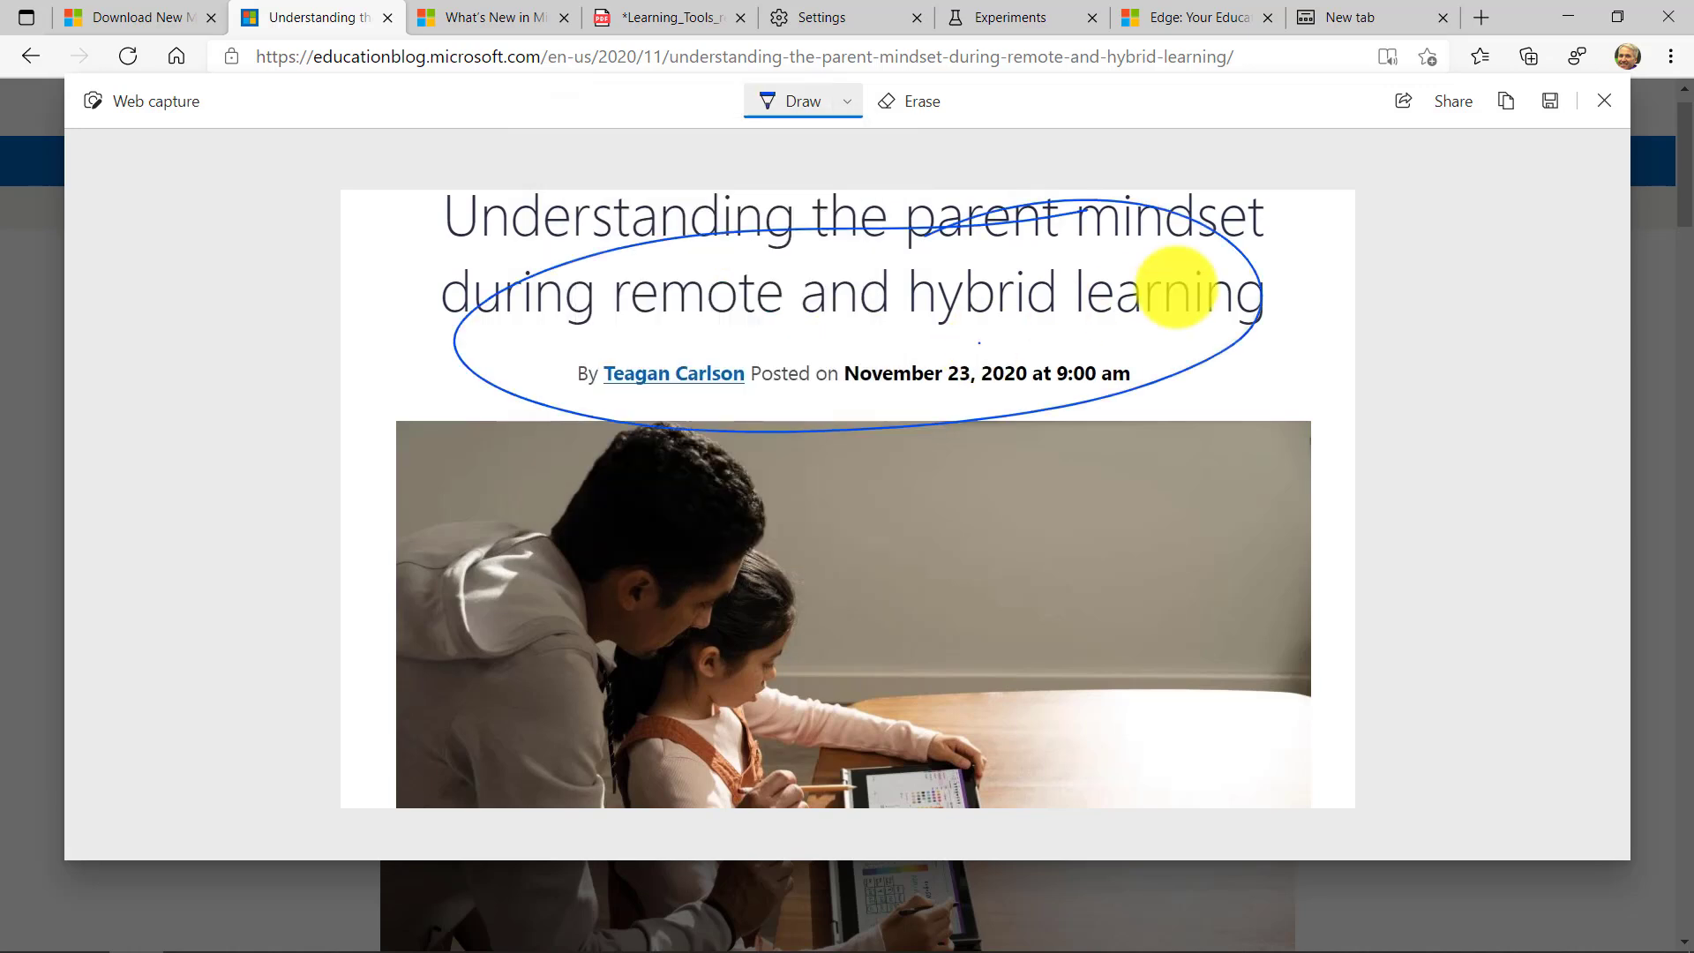
pyautogui.click(1607, 98)
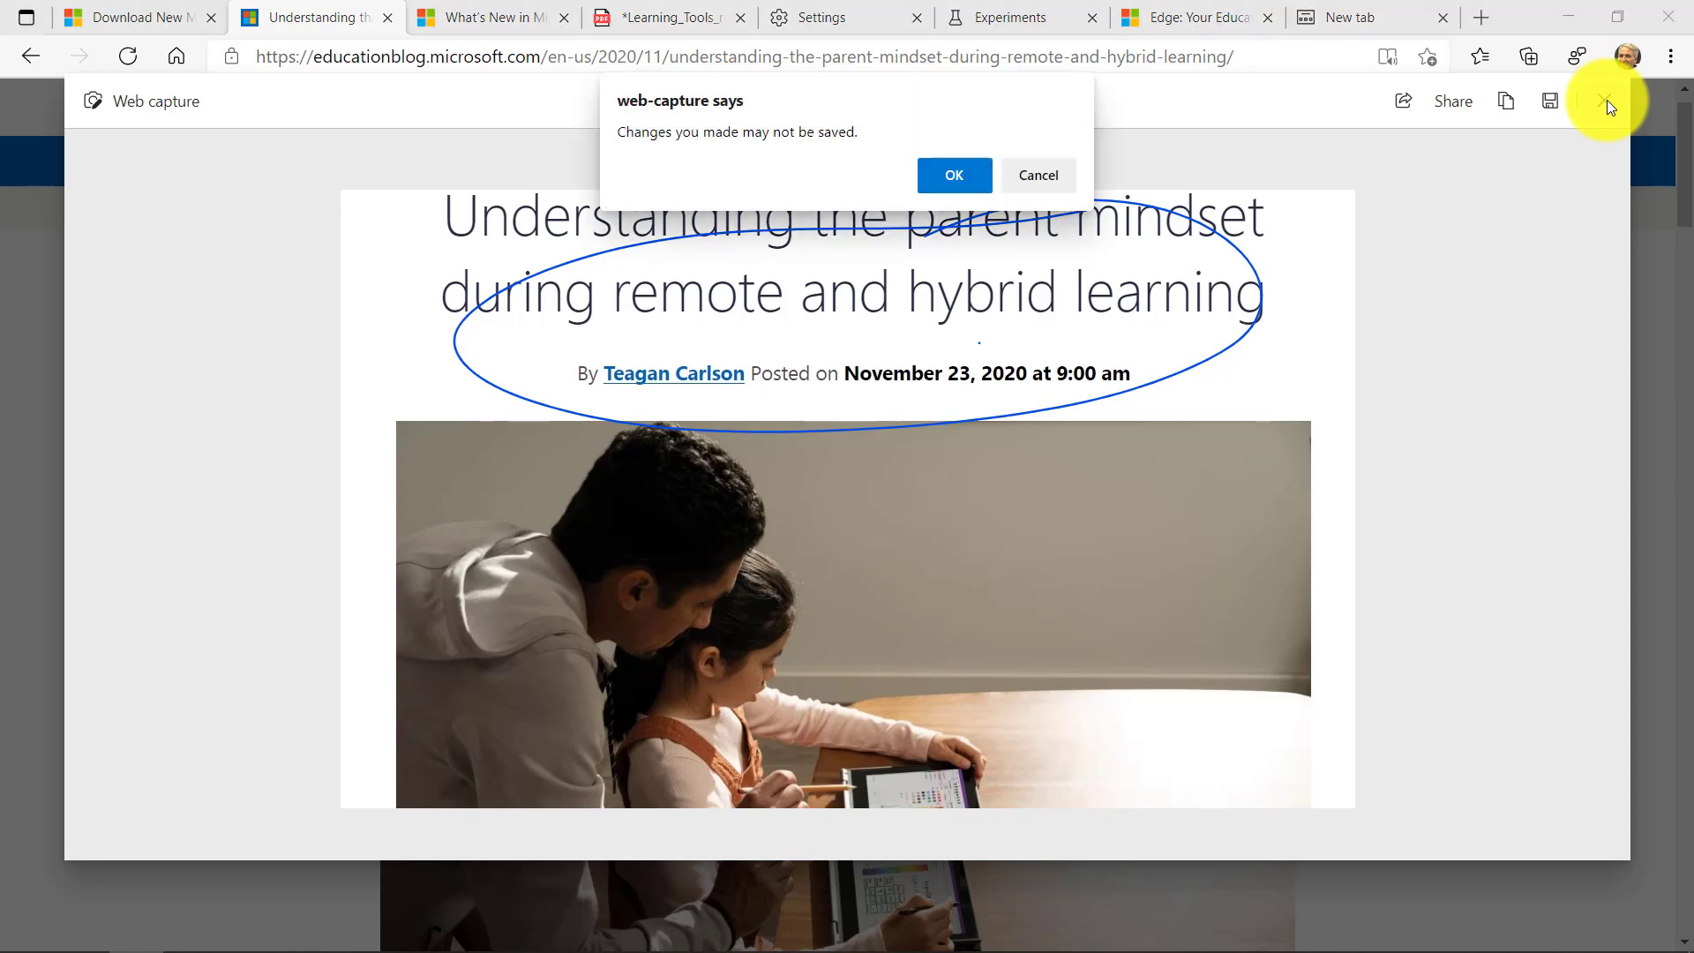
pyautogui.click(974, 177)
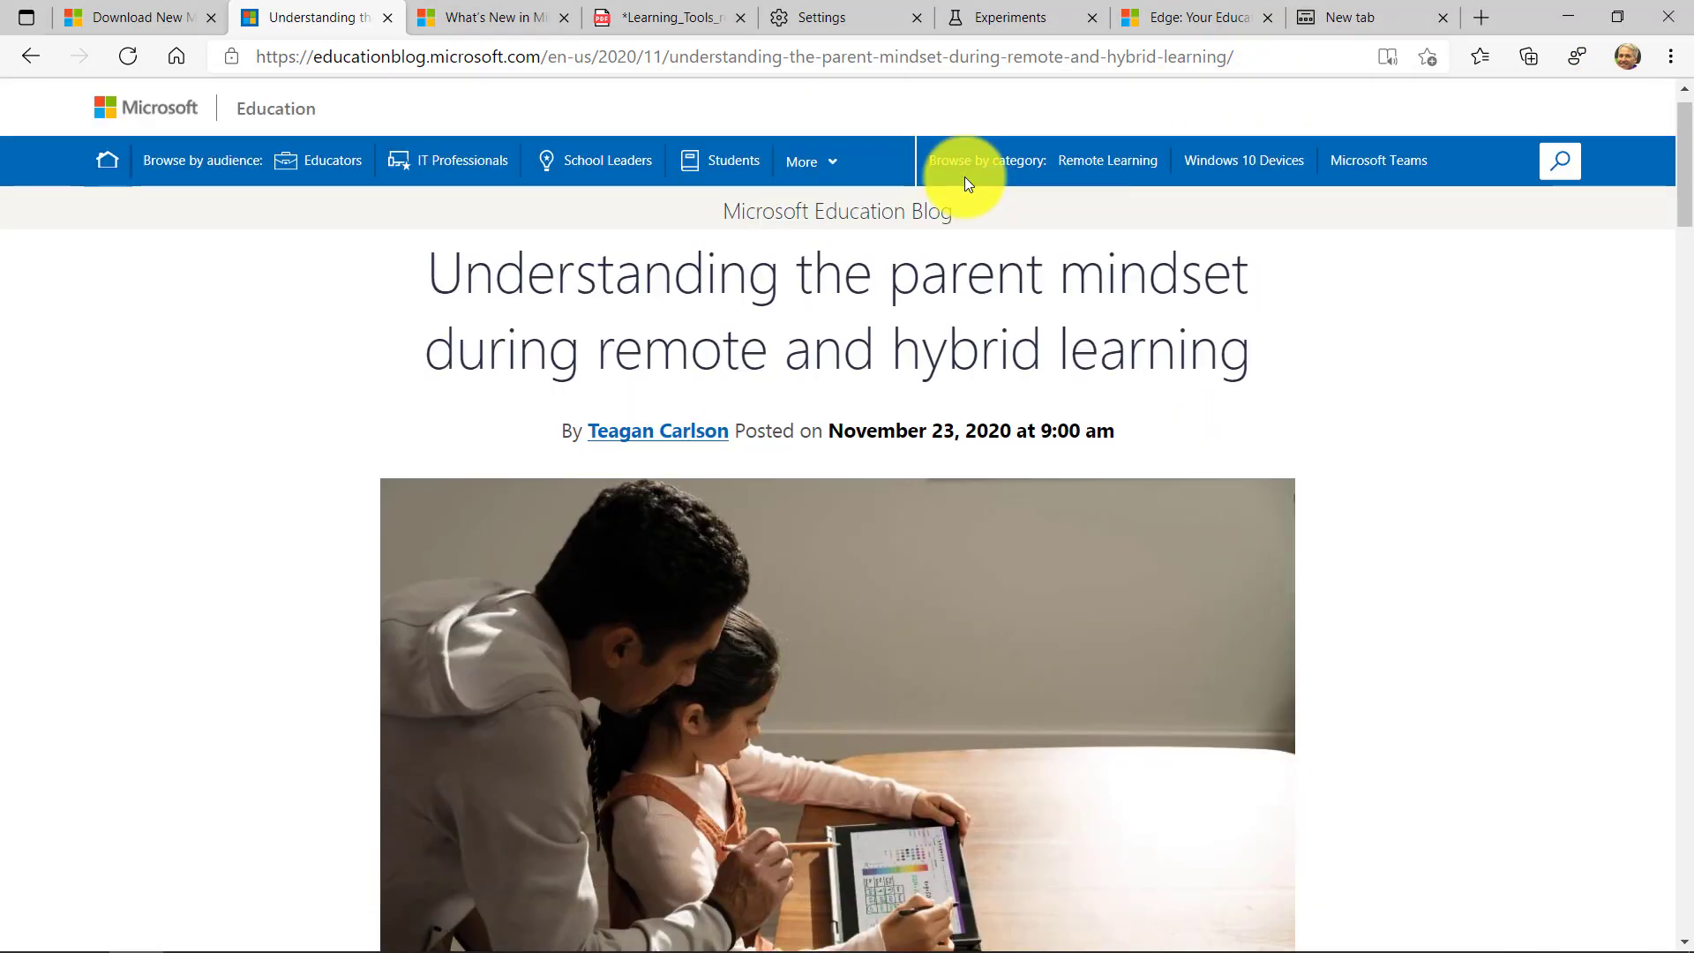
# - From the Edge download tab, switch to the personal profile to open its Bing window
pyautogui.click(139, 26)
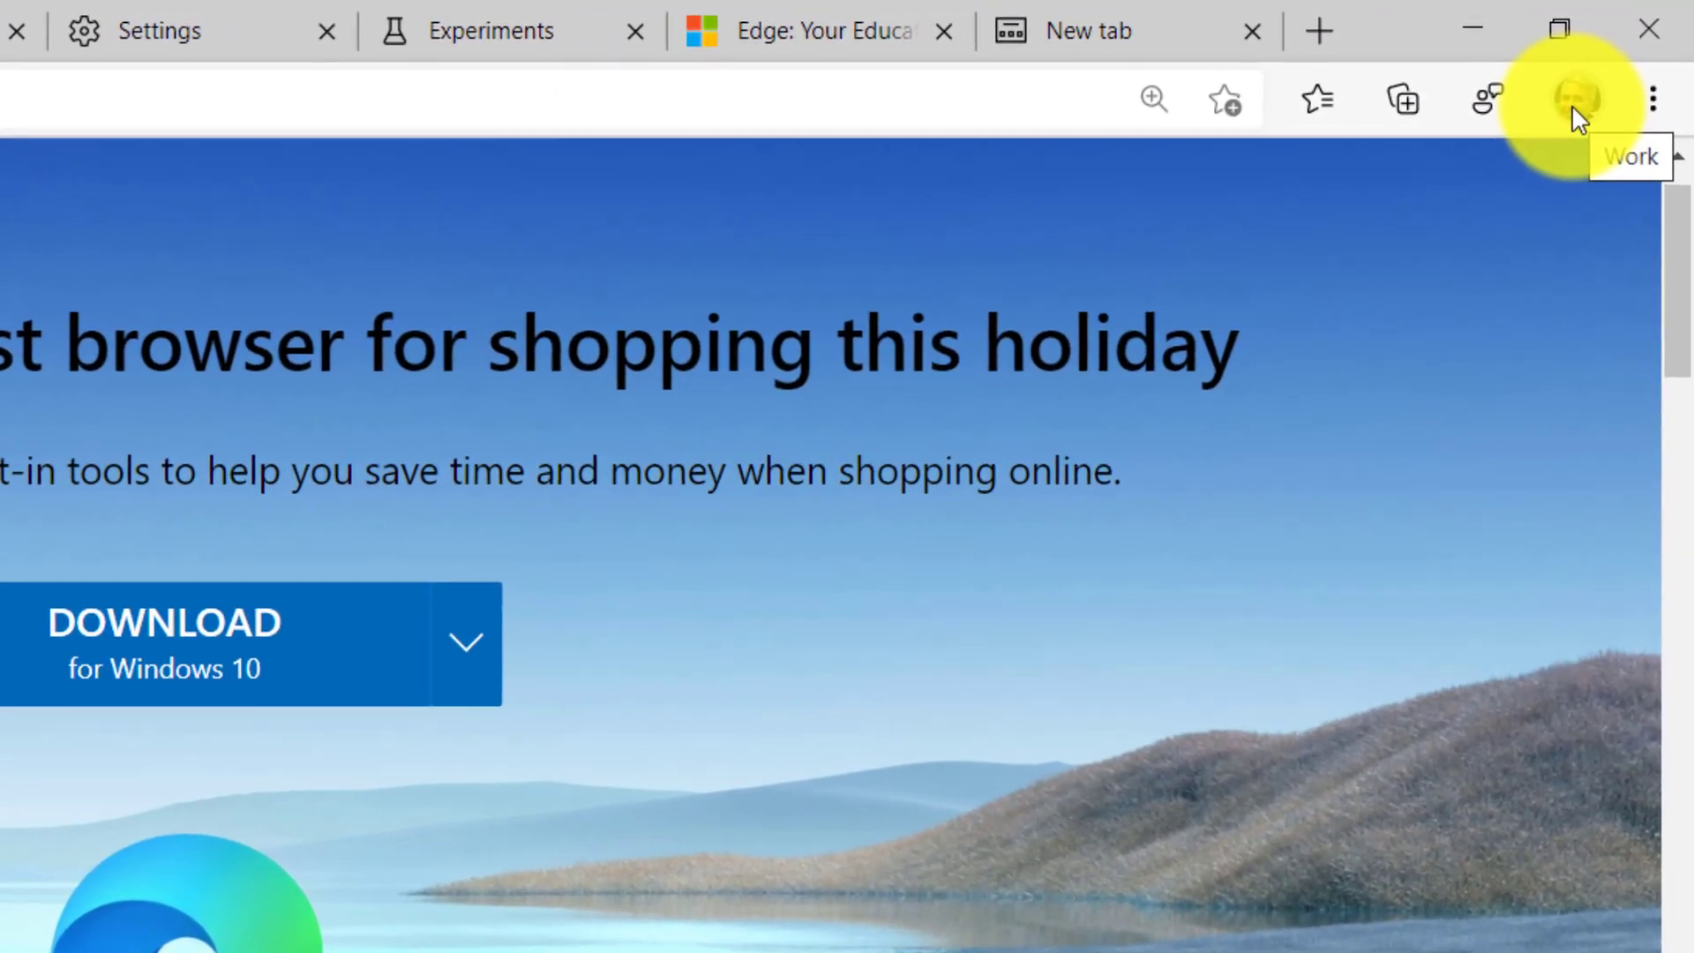
pyautogui.click(1576, 105)
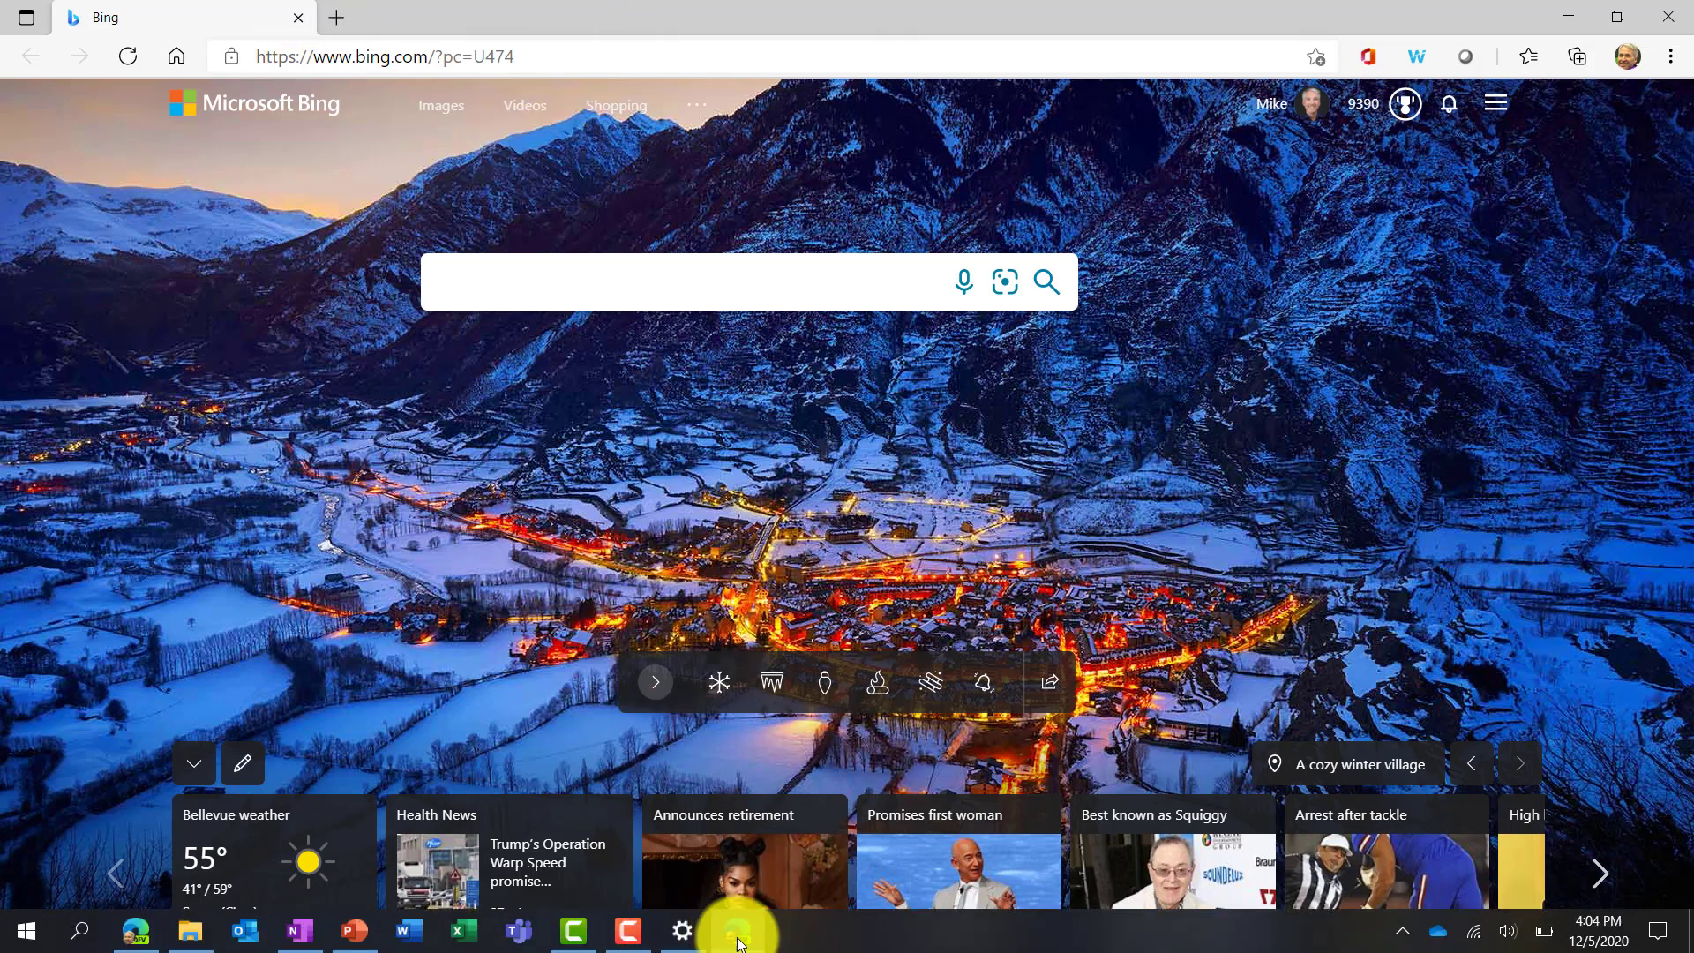
# - From the Bing window's profile flyout, return to the Work profile window
pyautogui.moveTo(747, 941)
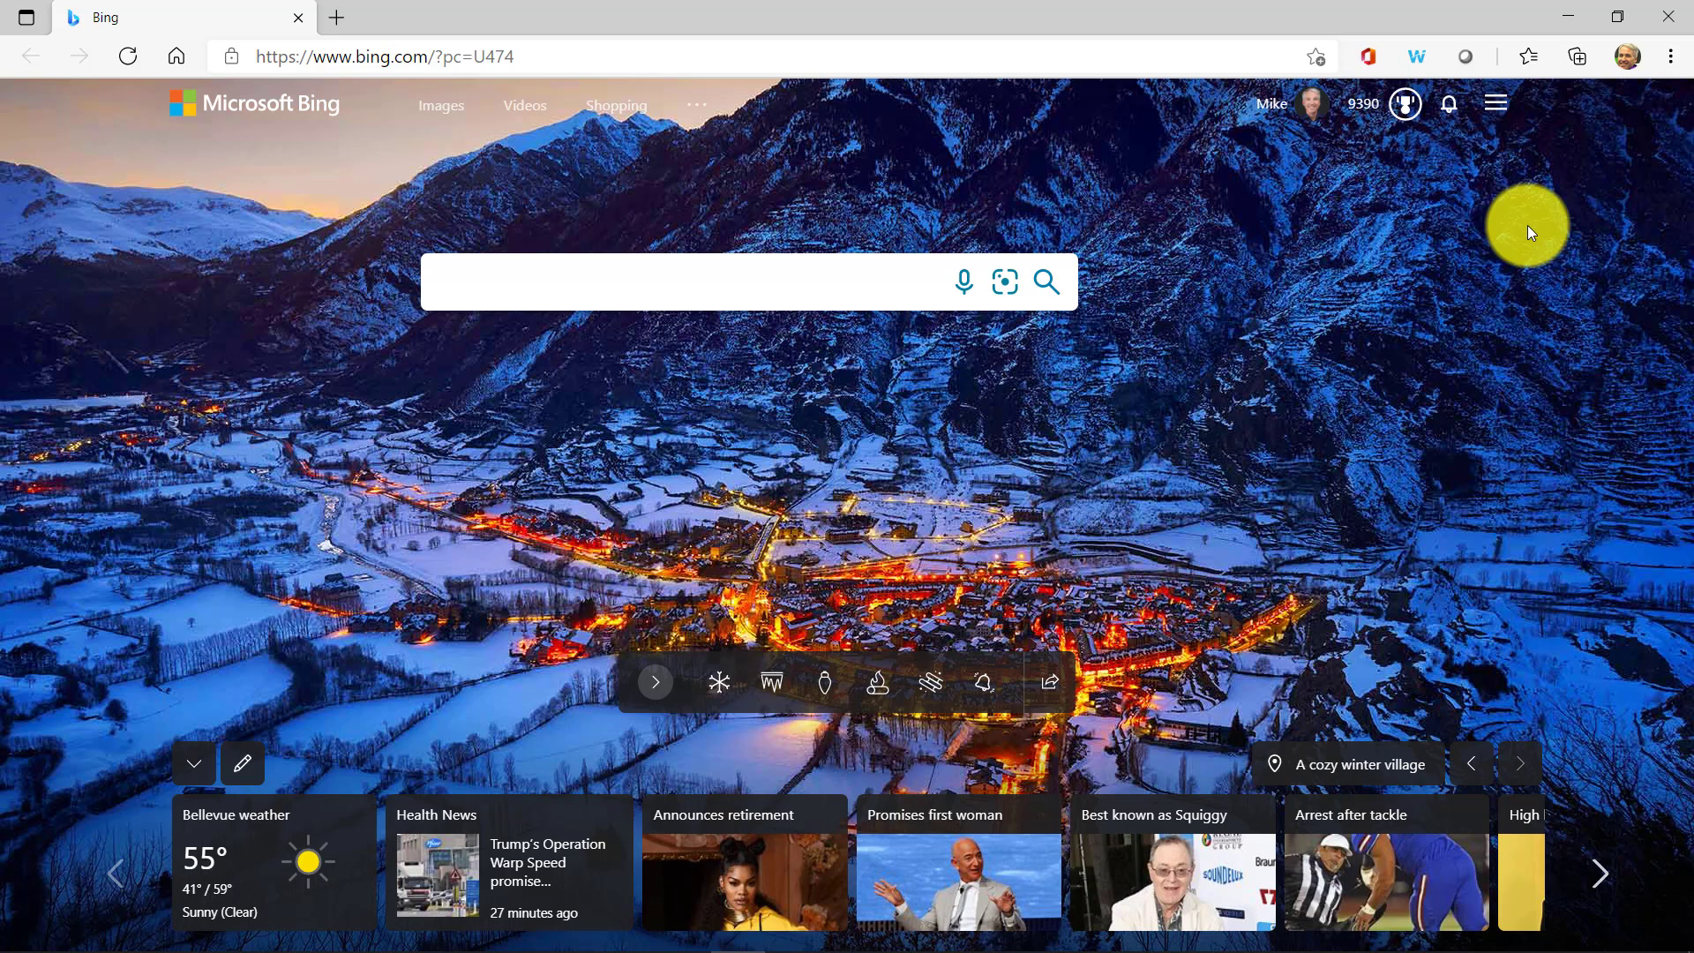
pyautogui.click(1627, 56)
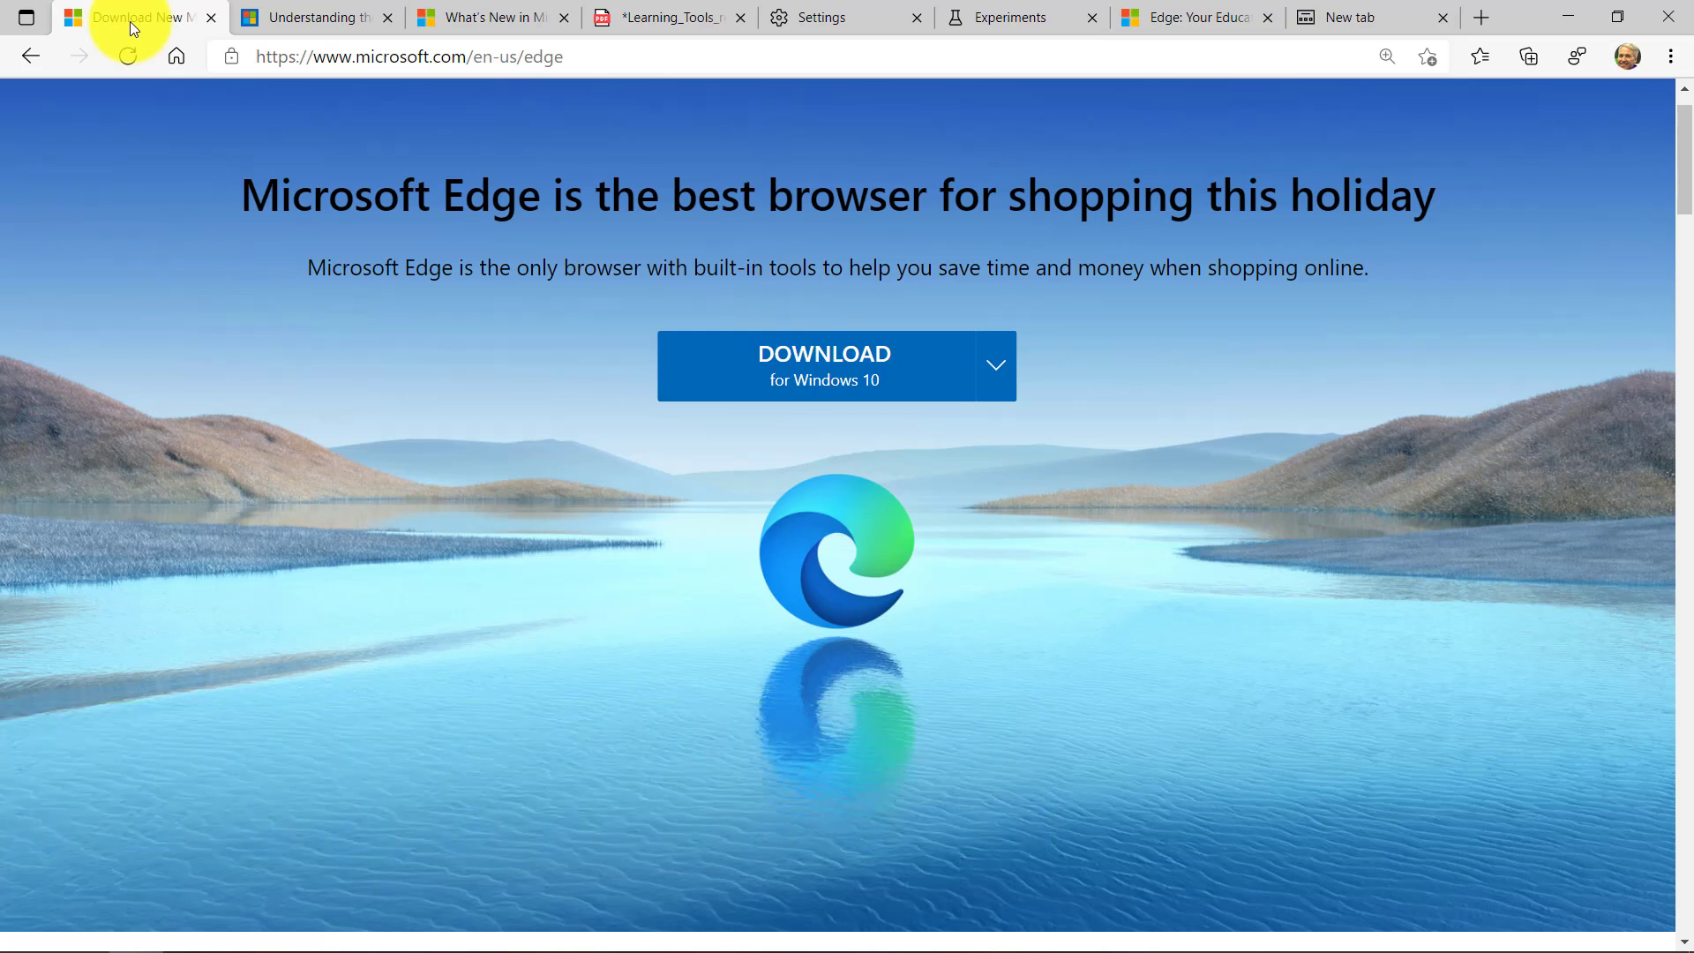
# - Under Privacy, search, and services, set tracking prevention to Strict after briefly selecting Basic
pyautogui.click(1670, 57)
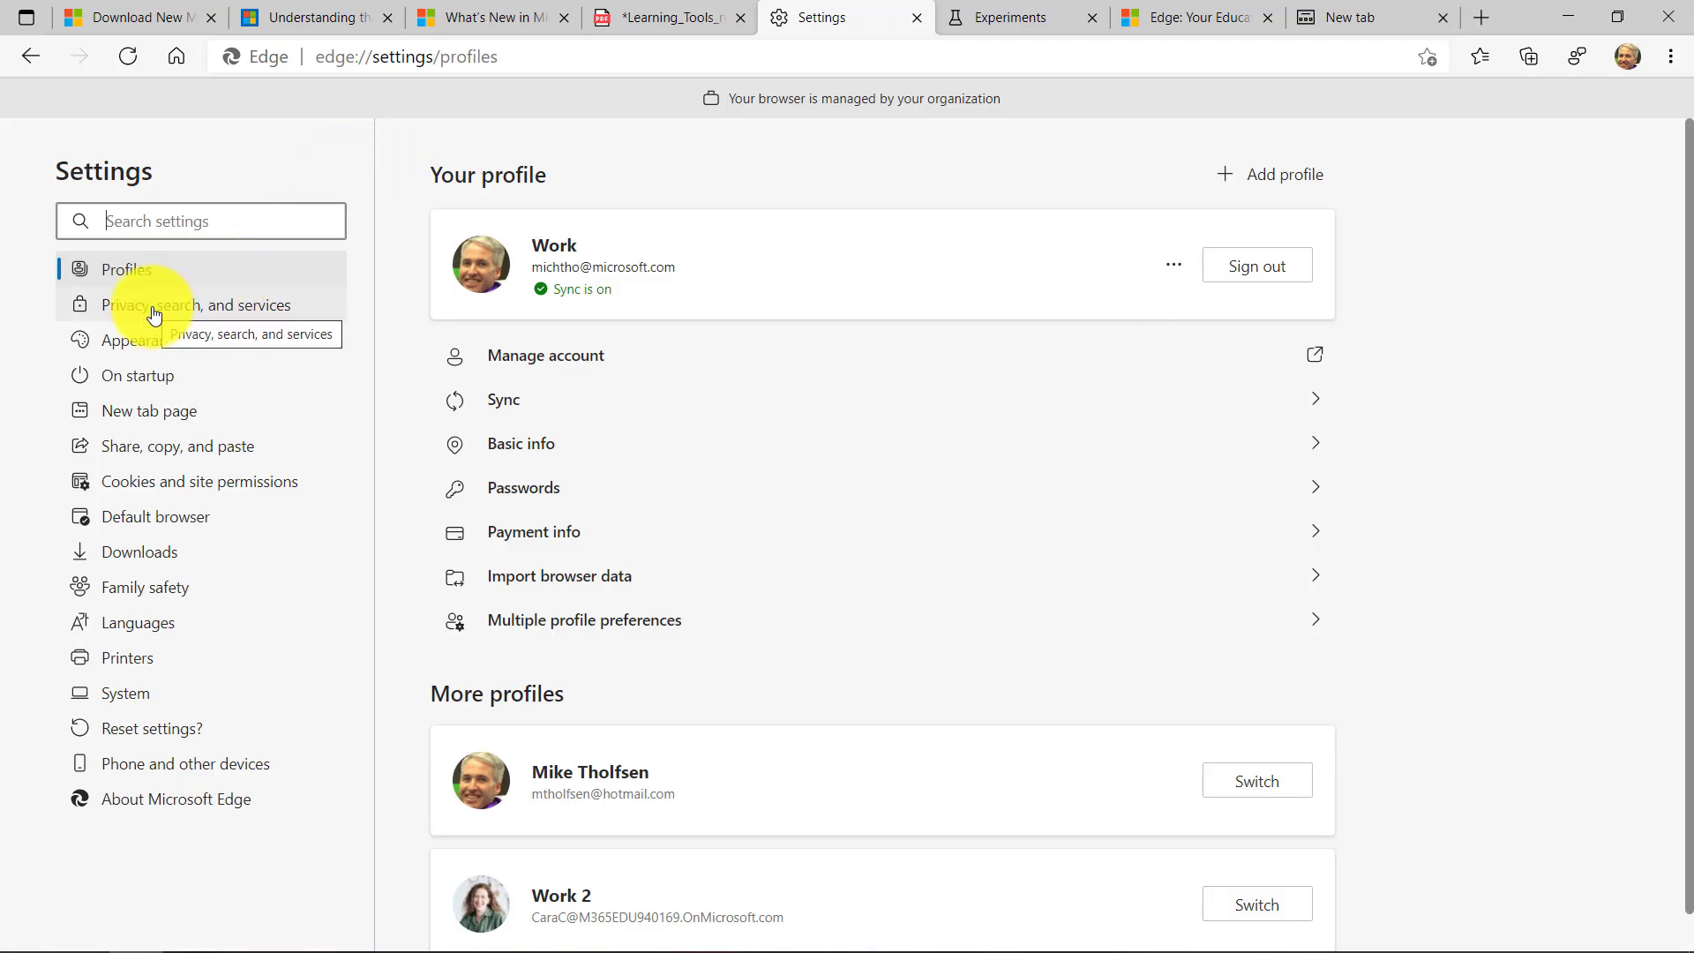
pyautogui.click(124, 311)
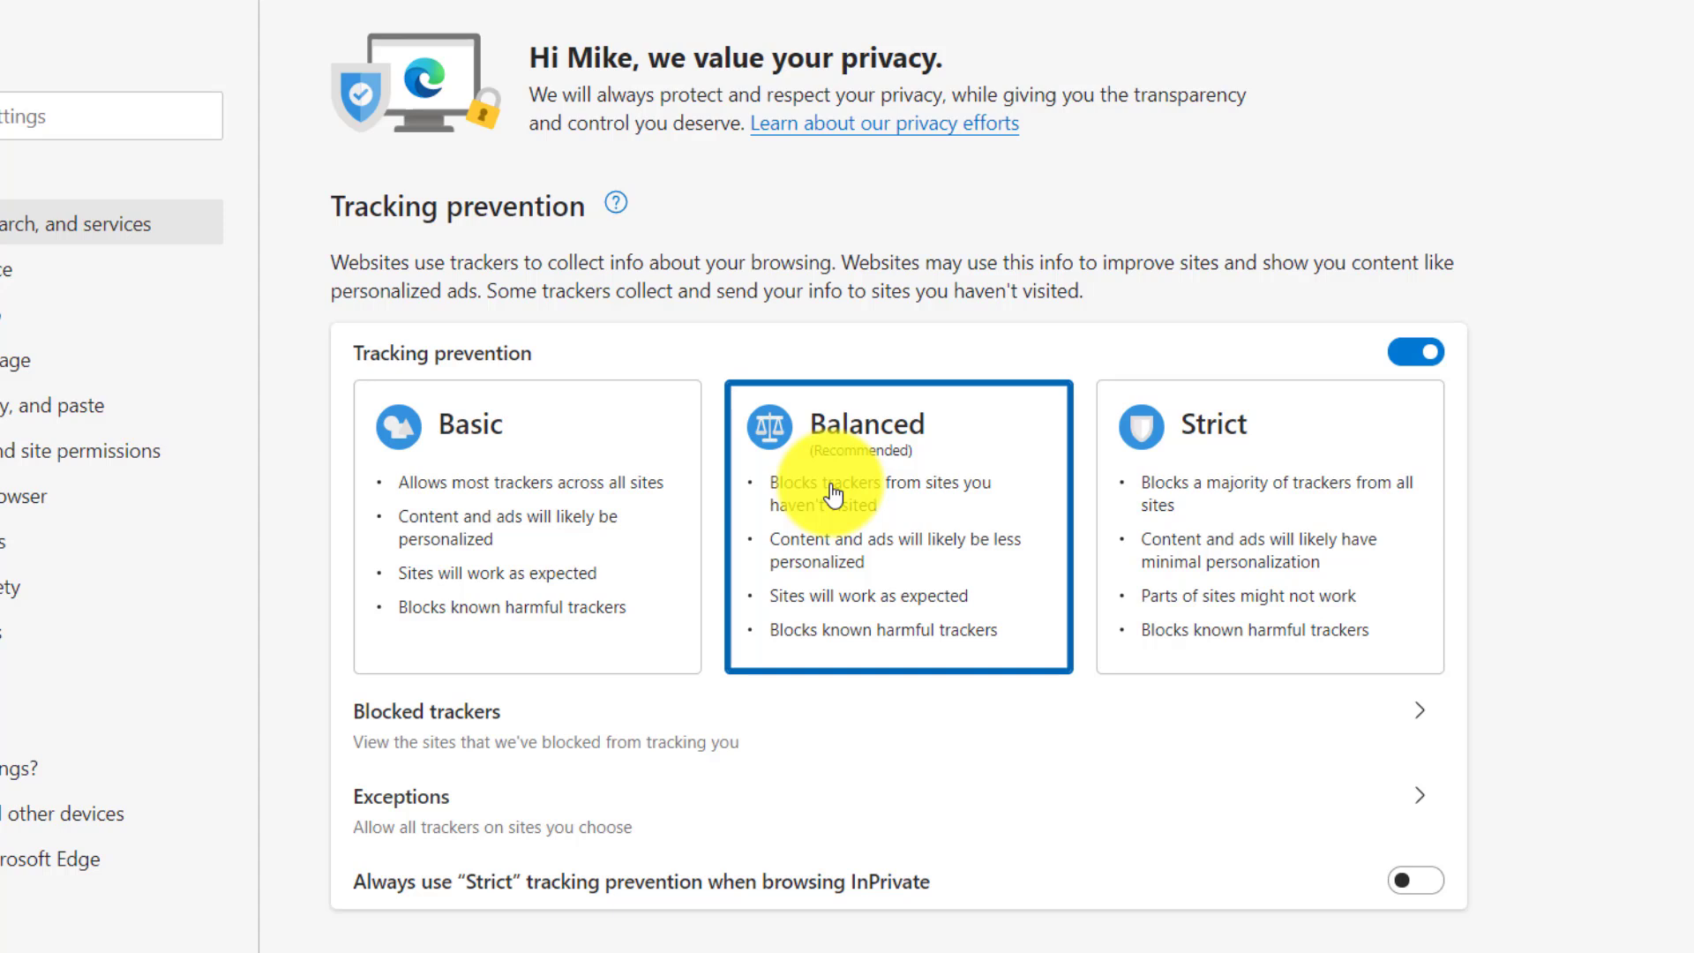
pyautogui.click(548, 538)
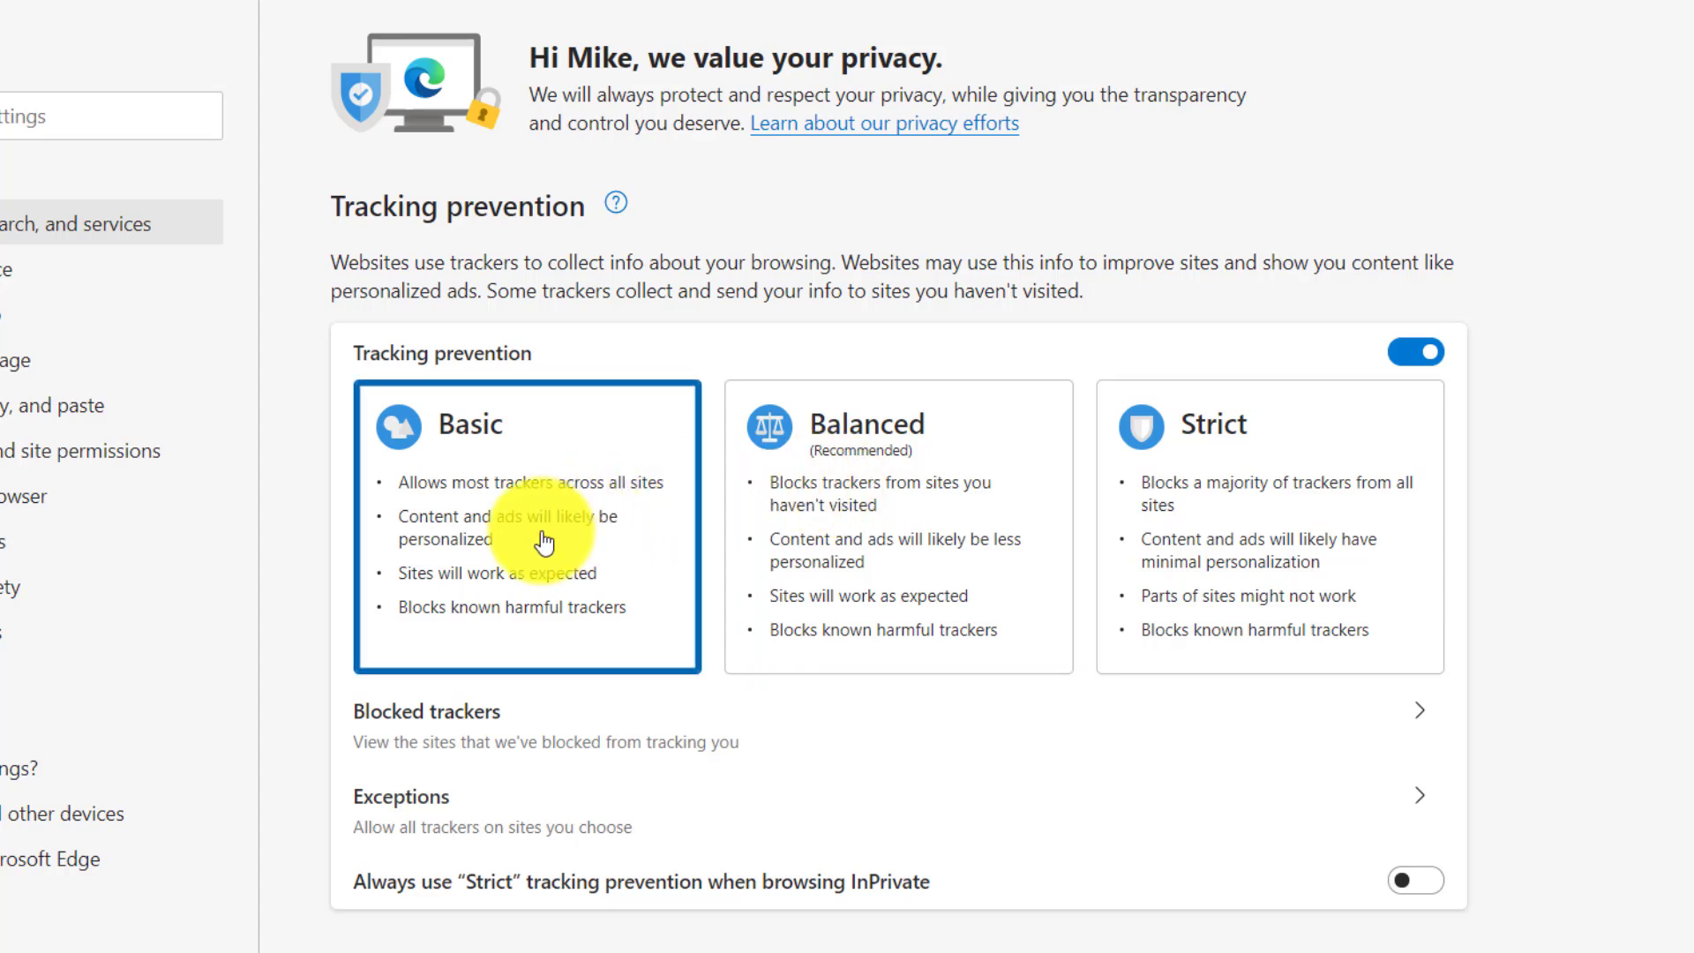
pyautogui.click(1273, 518)
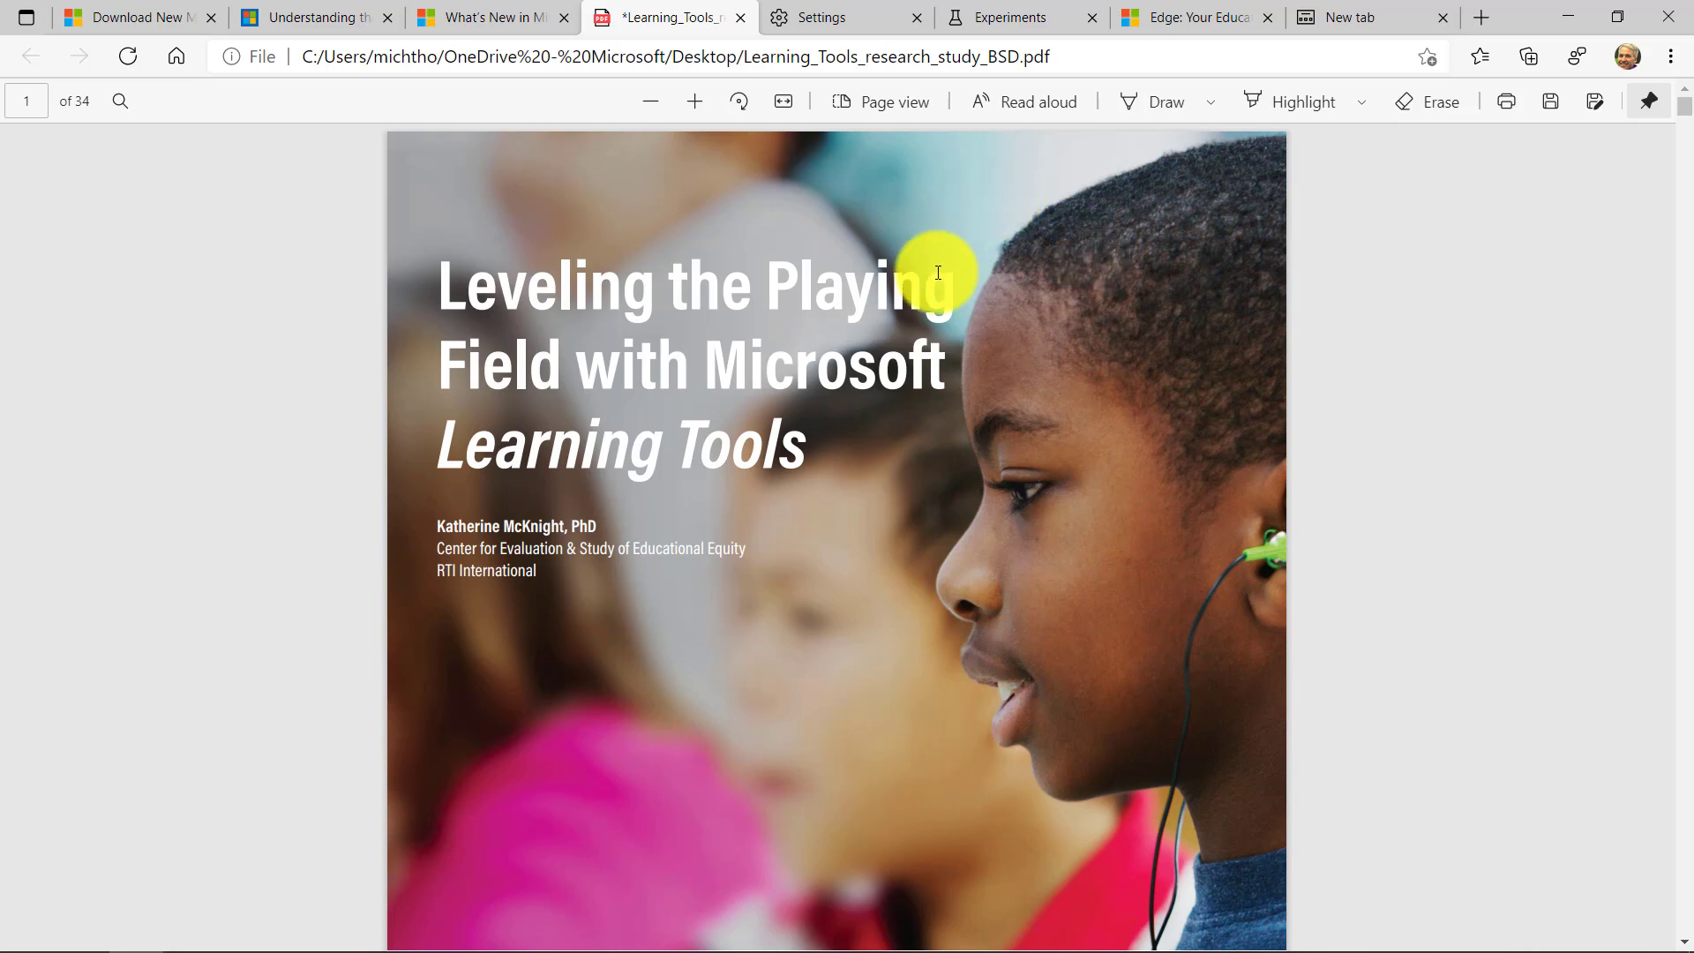
# - Try Read aloud on the PDF, then set the Draw ink to red with a thicker stroke
pyautogui.click(1033, 107)
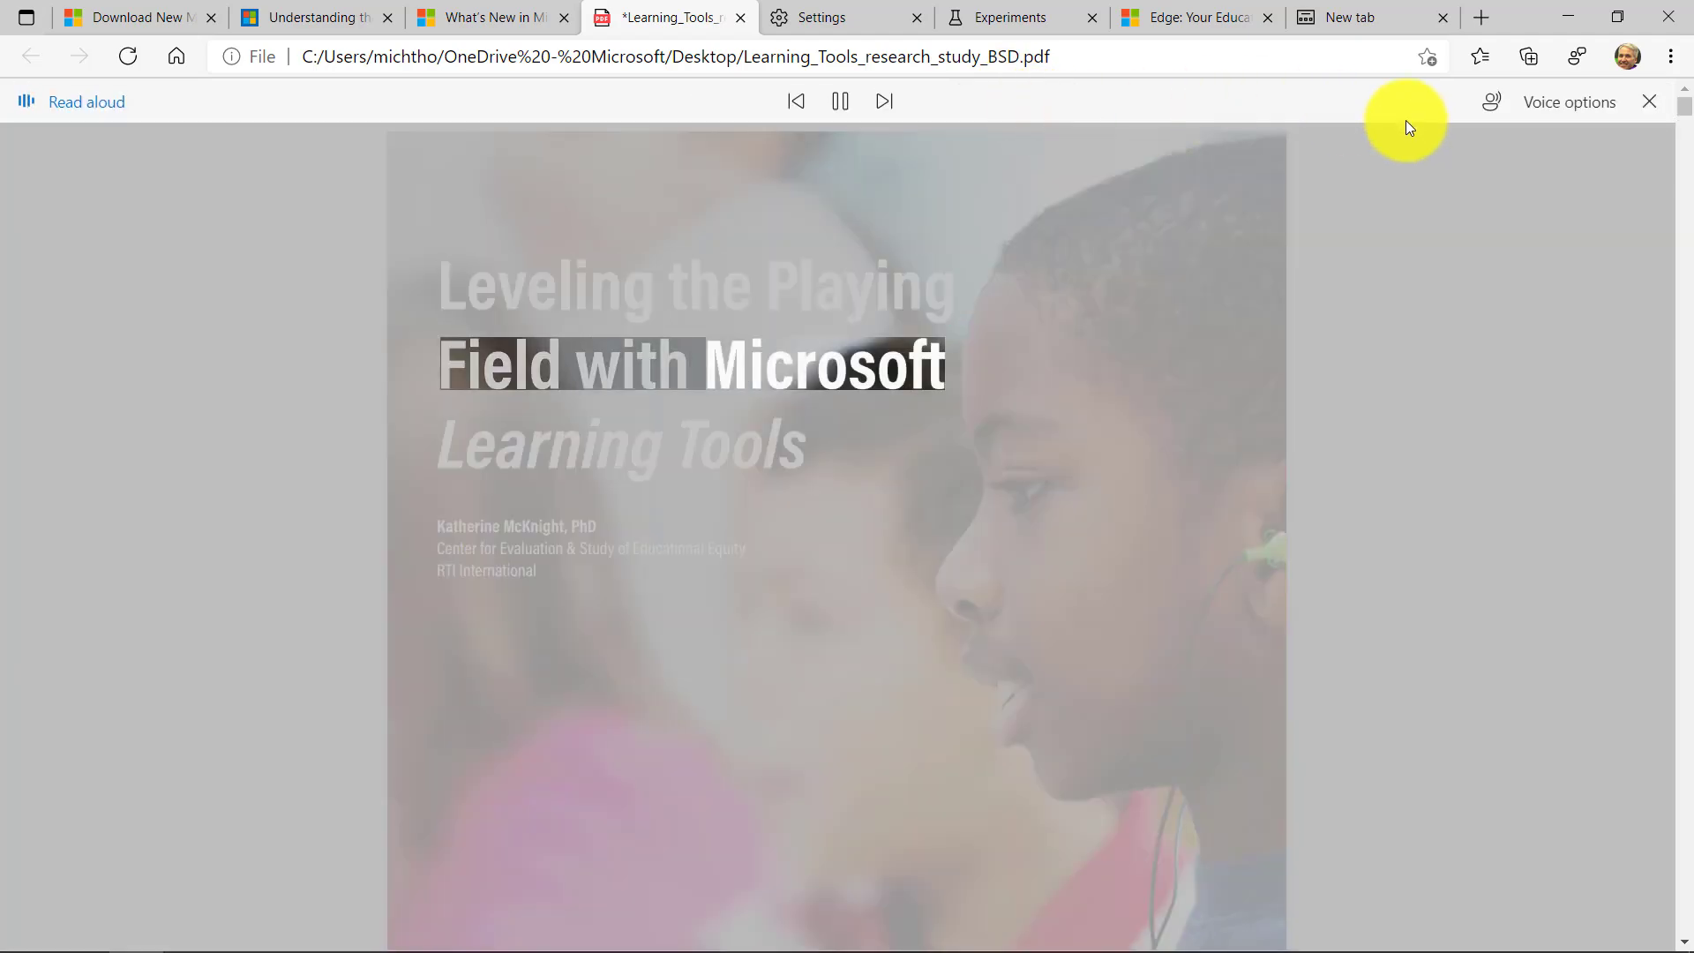
pyautogui.click(1650, 101)
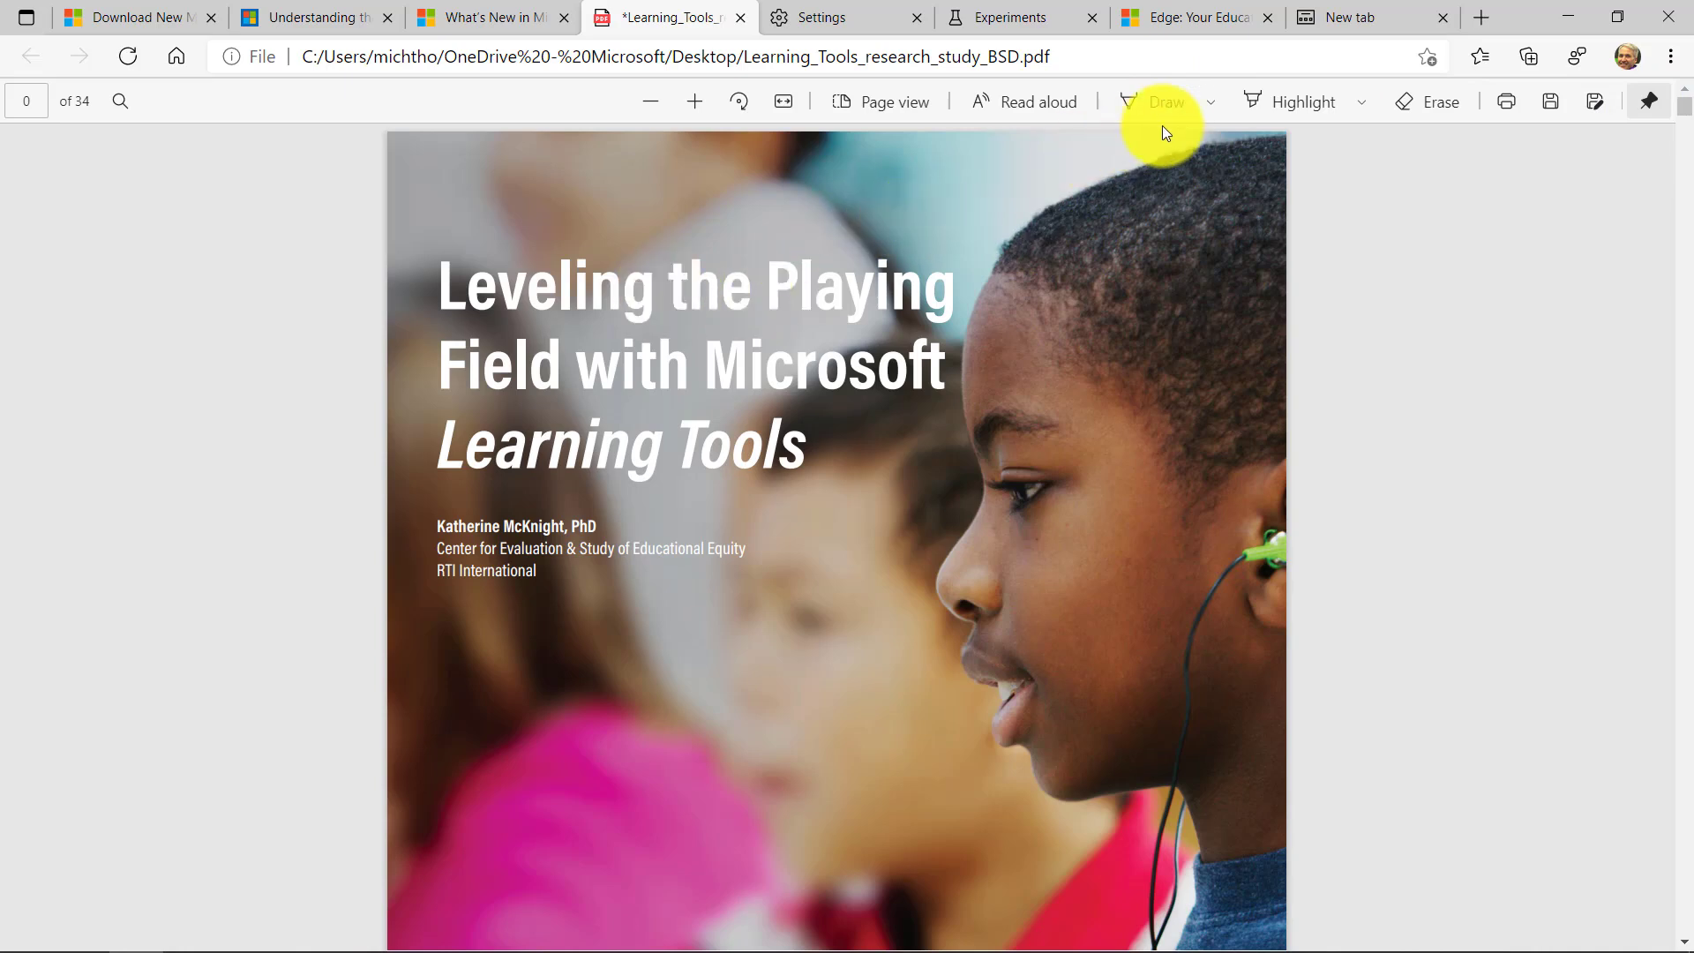
pyautogui.click(1209, 102)
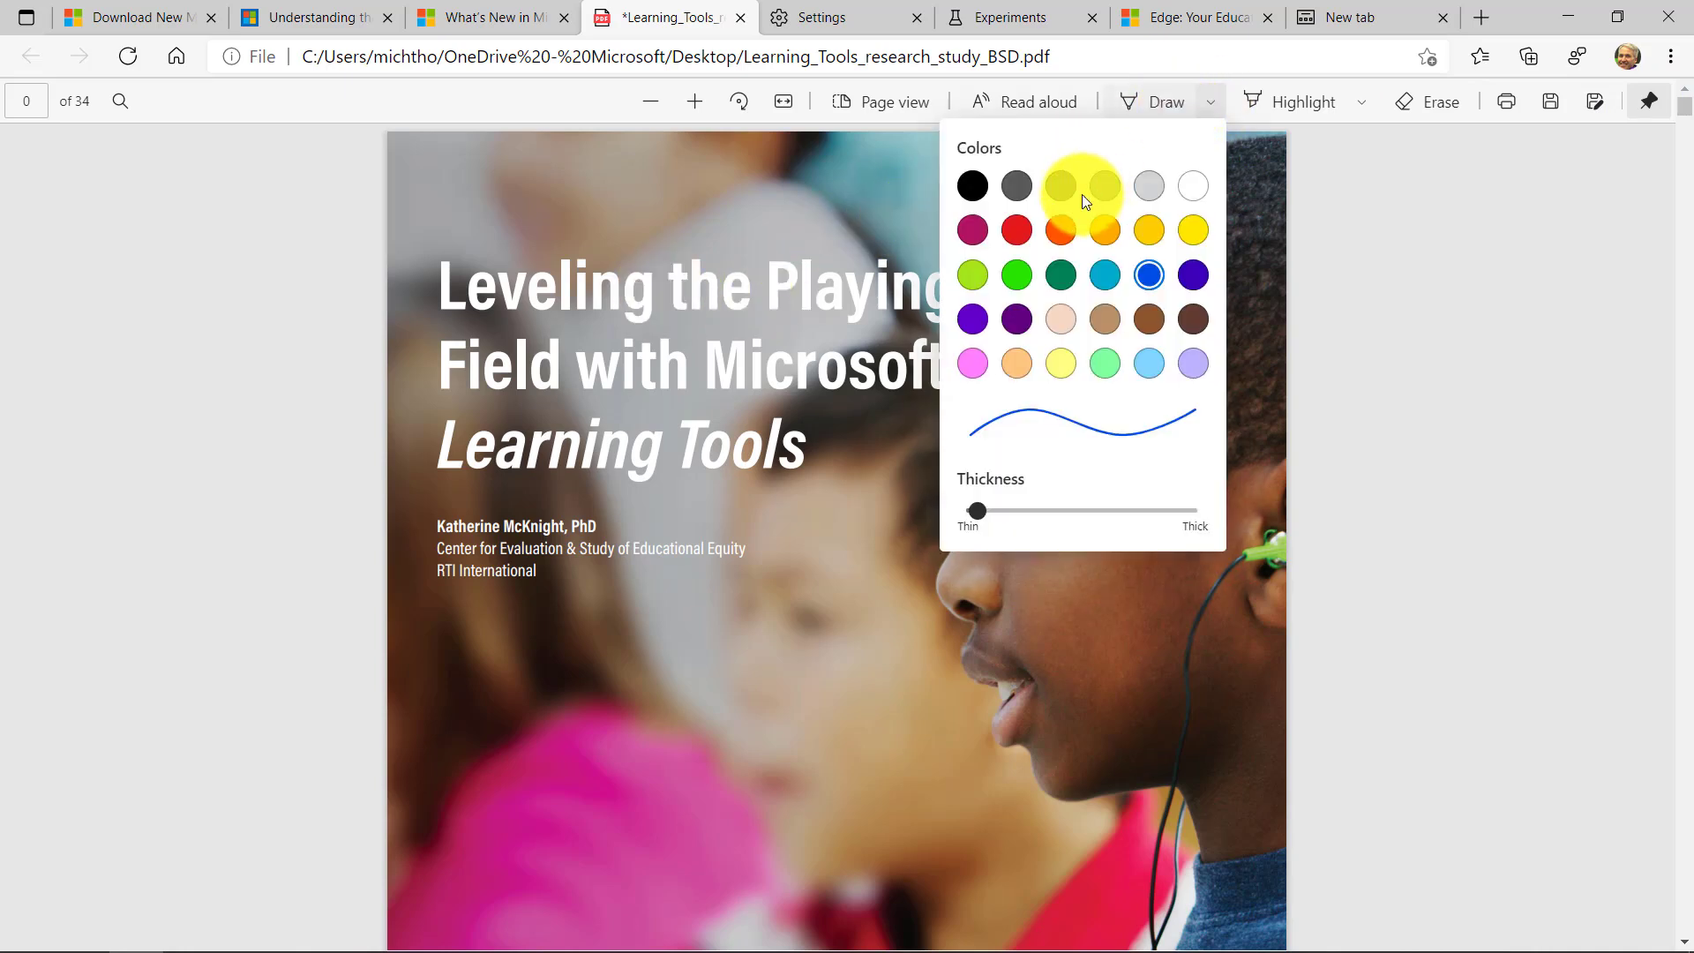
pyautogui.click(1017, 231)
pyautogui.click(1075, 511)
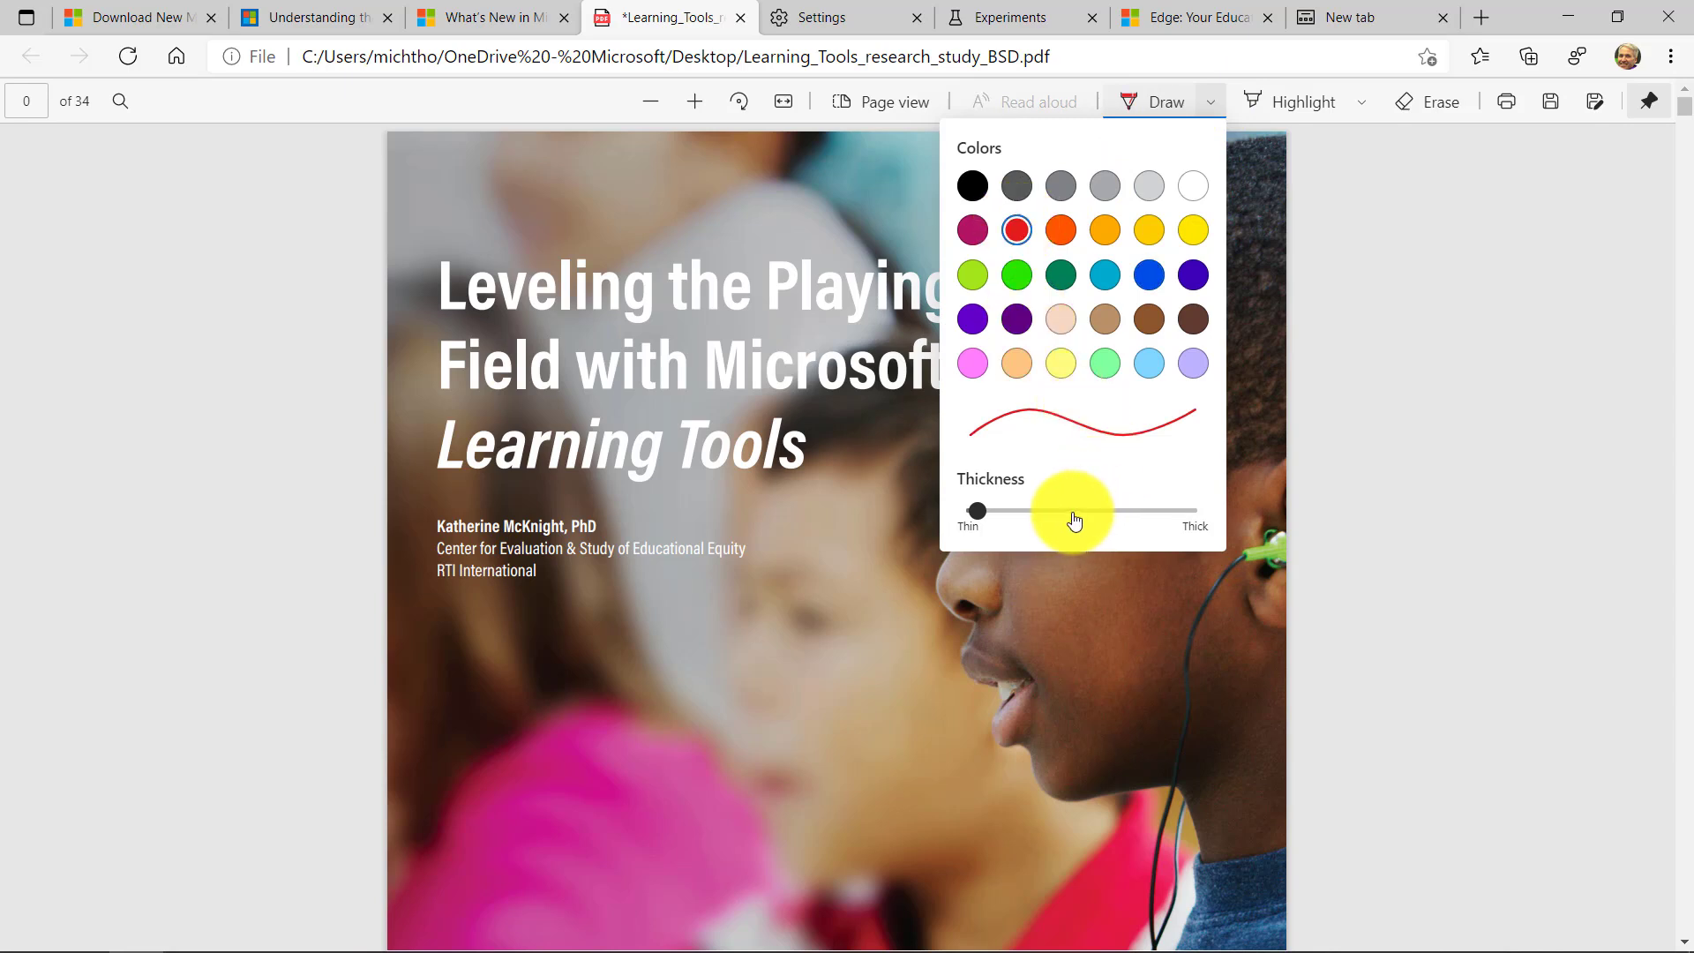
pyautogui.click(1323, 397)
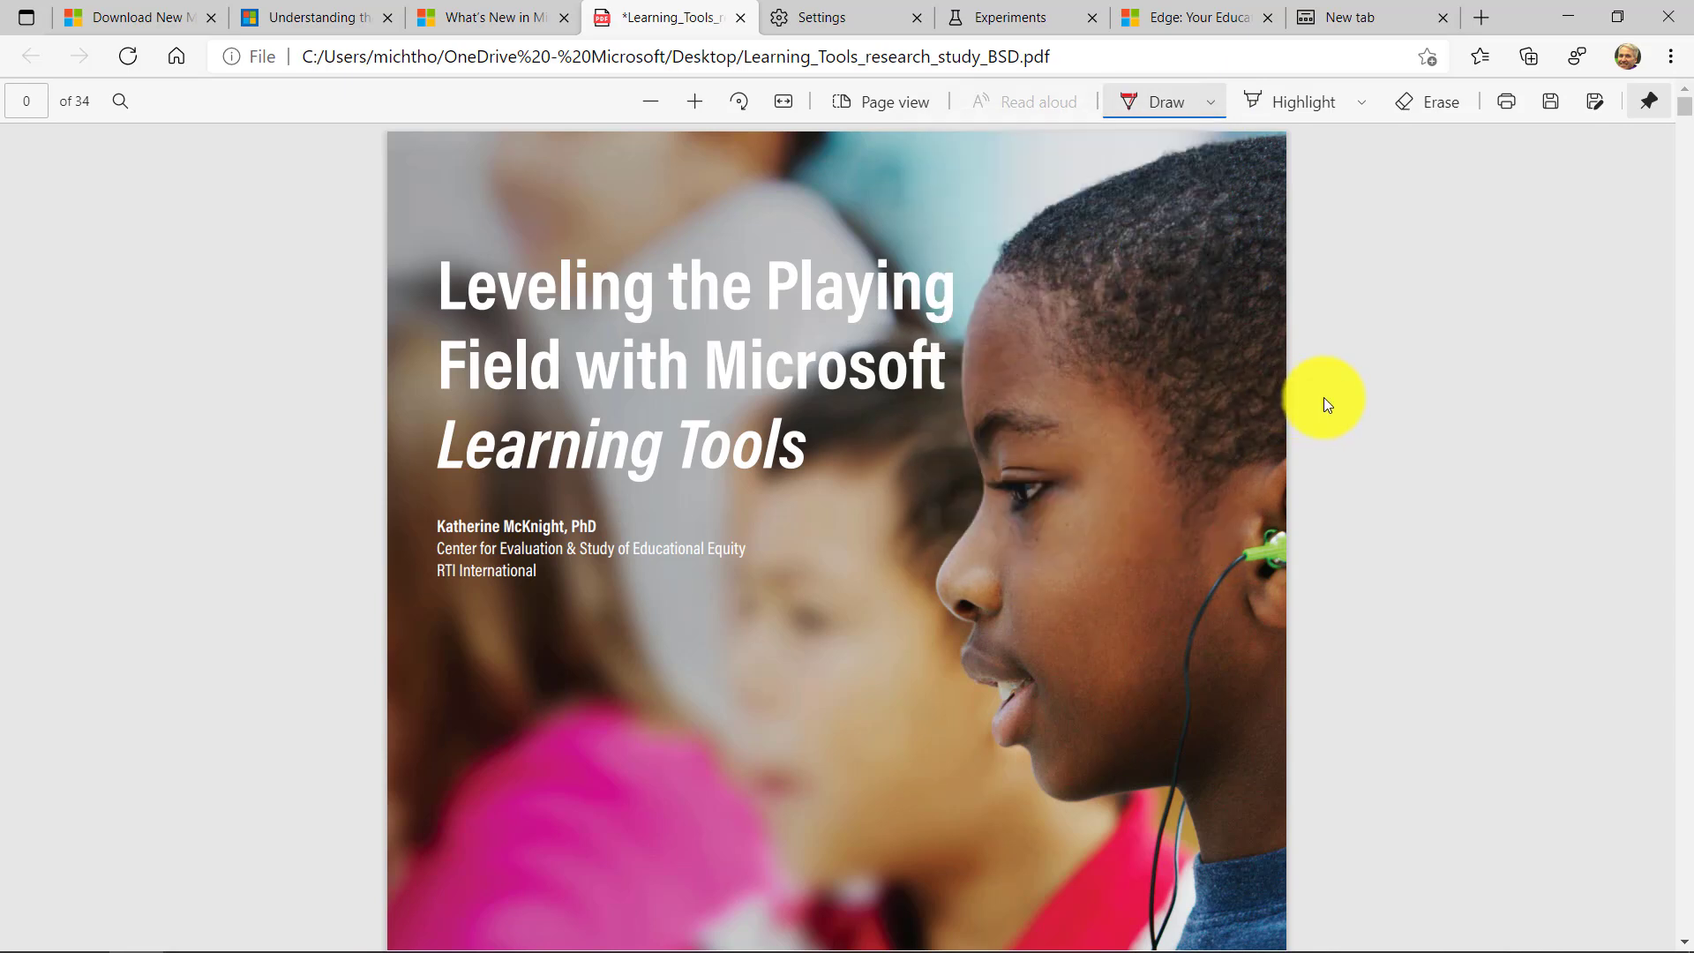
# - Ink a red circle around the title and author, plus an arrow pointing up at it
pyautogui.moveTo(887, 208)
pyautogui.mouseDown()
pyautogui.moveTo(675, 172)
pyautogui.moveTo(714, 602)
pyautogui.moveTo(719, 234)
pyautogui.mouseUp()
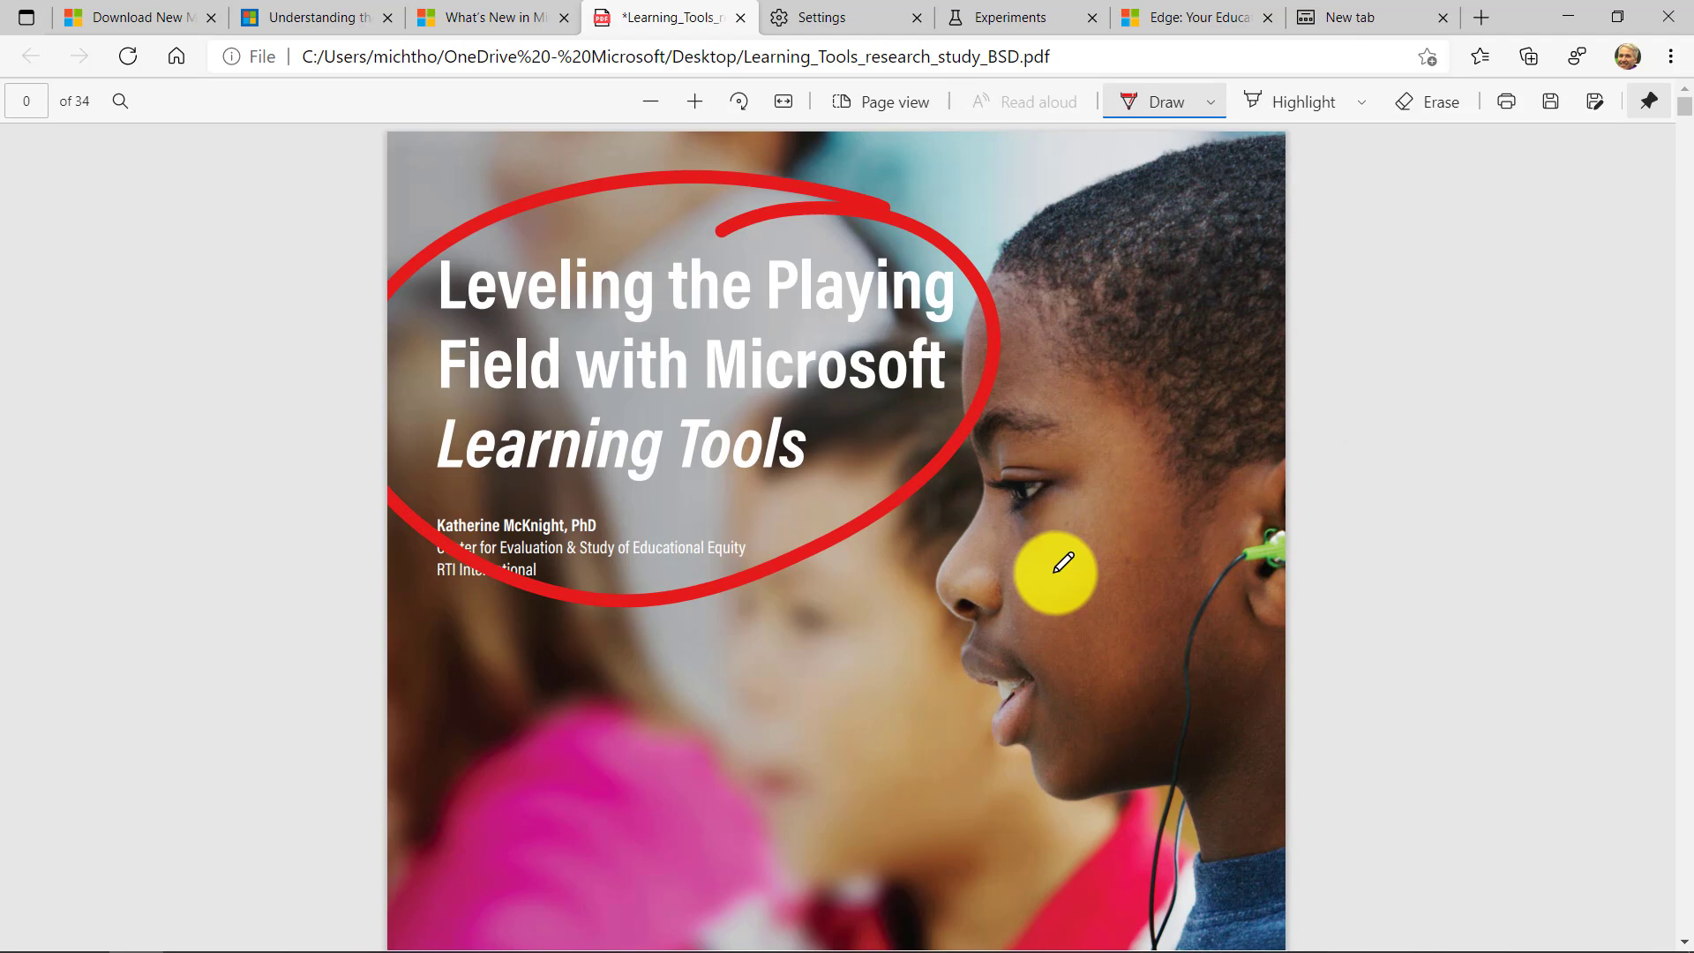
pyautogui.scroll(-3, 1059, 569)
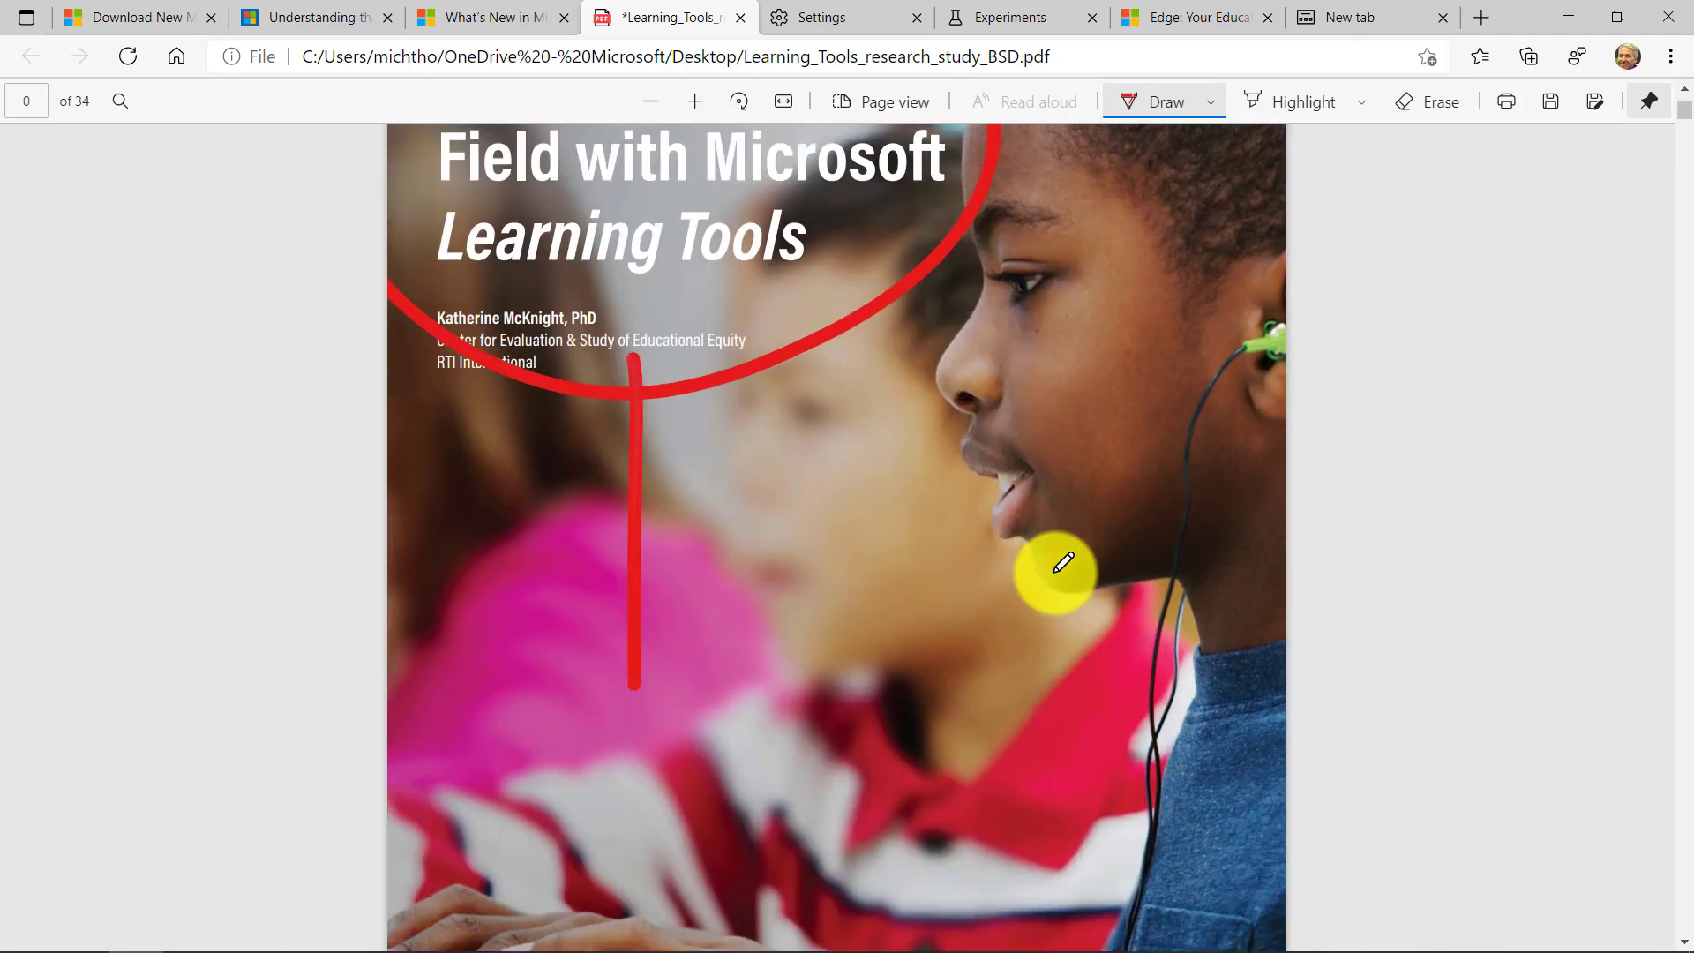
pyautogui.moveTo(628, 355)
pyautogui.mouseDown()
pyautogui.moveTo(555, 501)
pyautogui.moveTo(711, 503)
pyautogui.mouseUp()
pyautogui.scroll(2, 1015, 624)
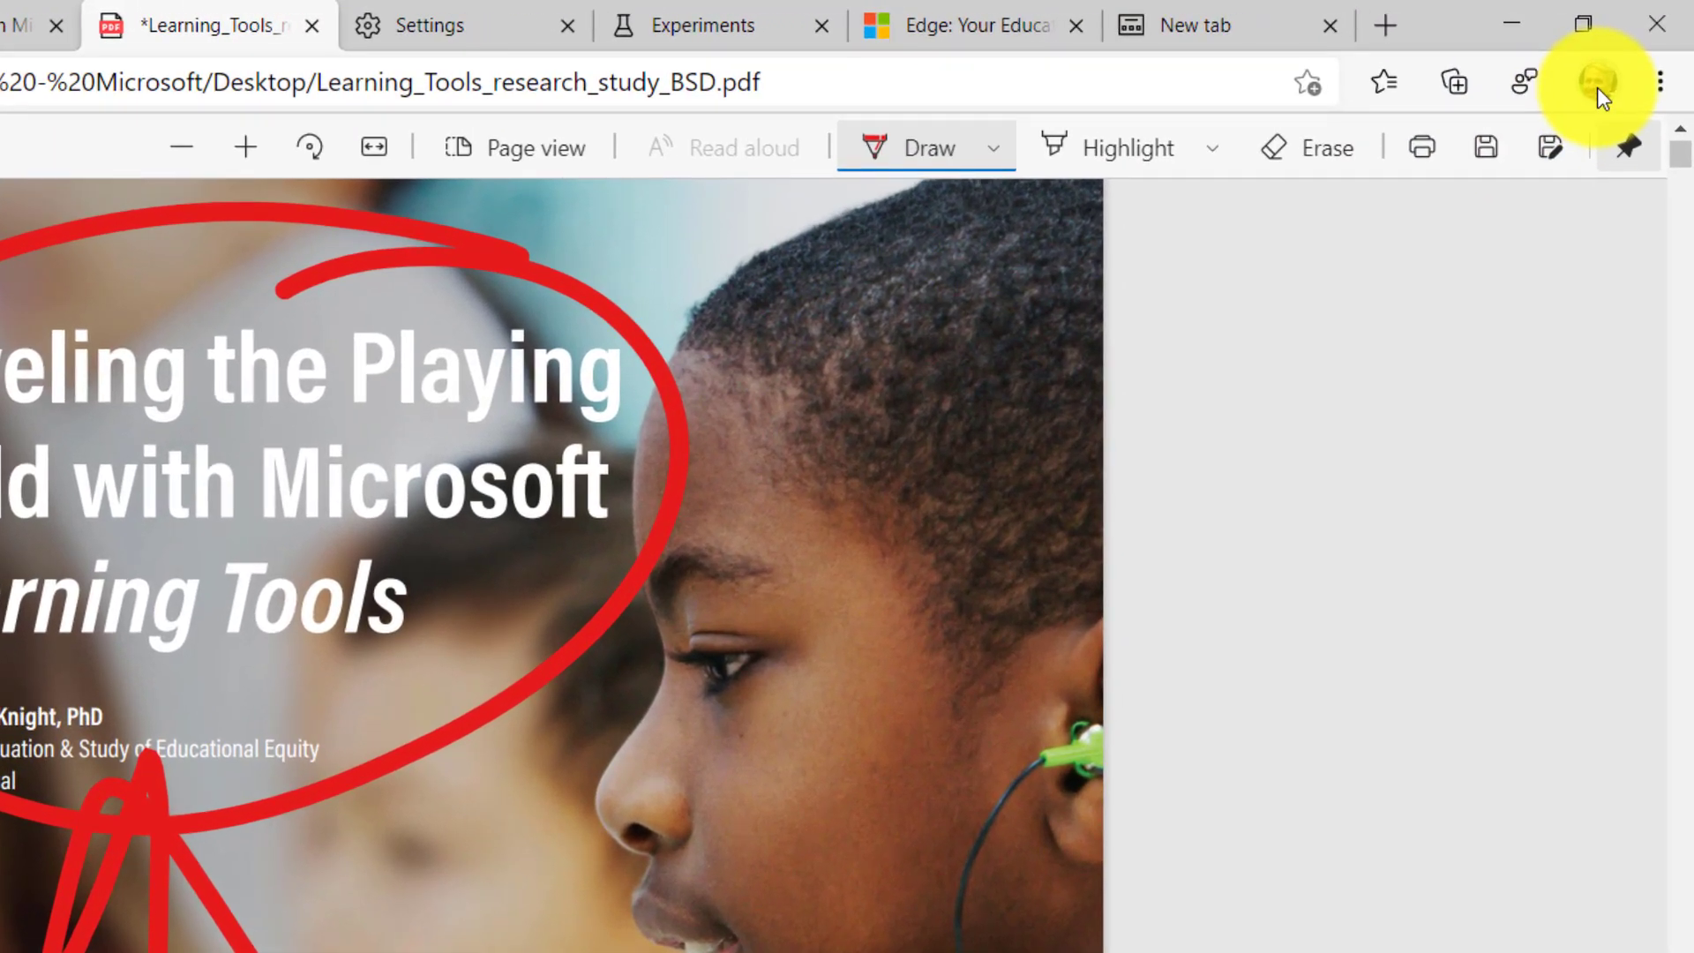
# - Review the Work profile's Sync settings, then return to its Profiles settings page
pyautogui.click(1628, 58)
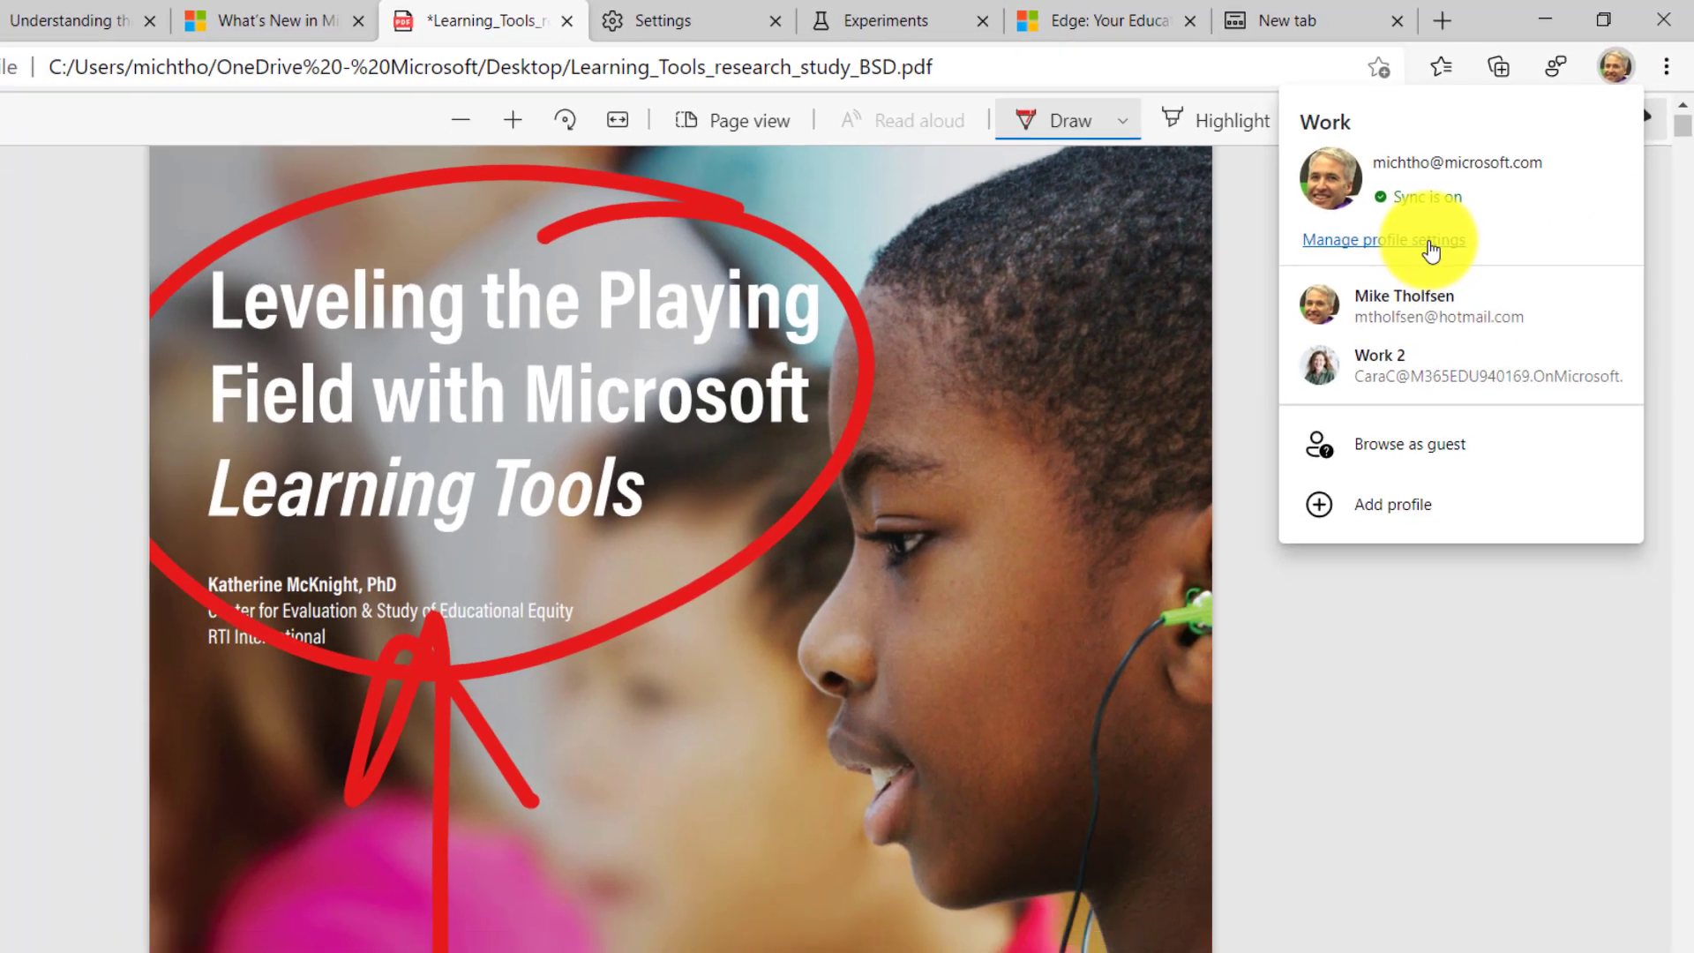
pyautogui.click(1368, 298)
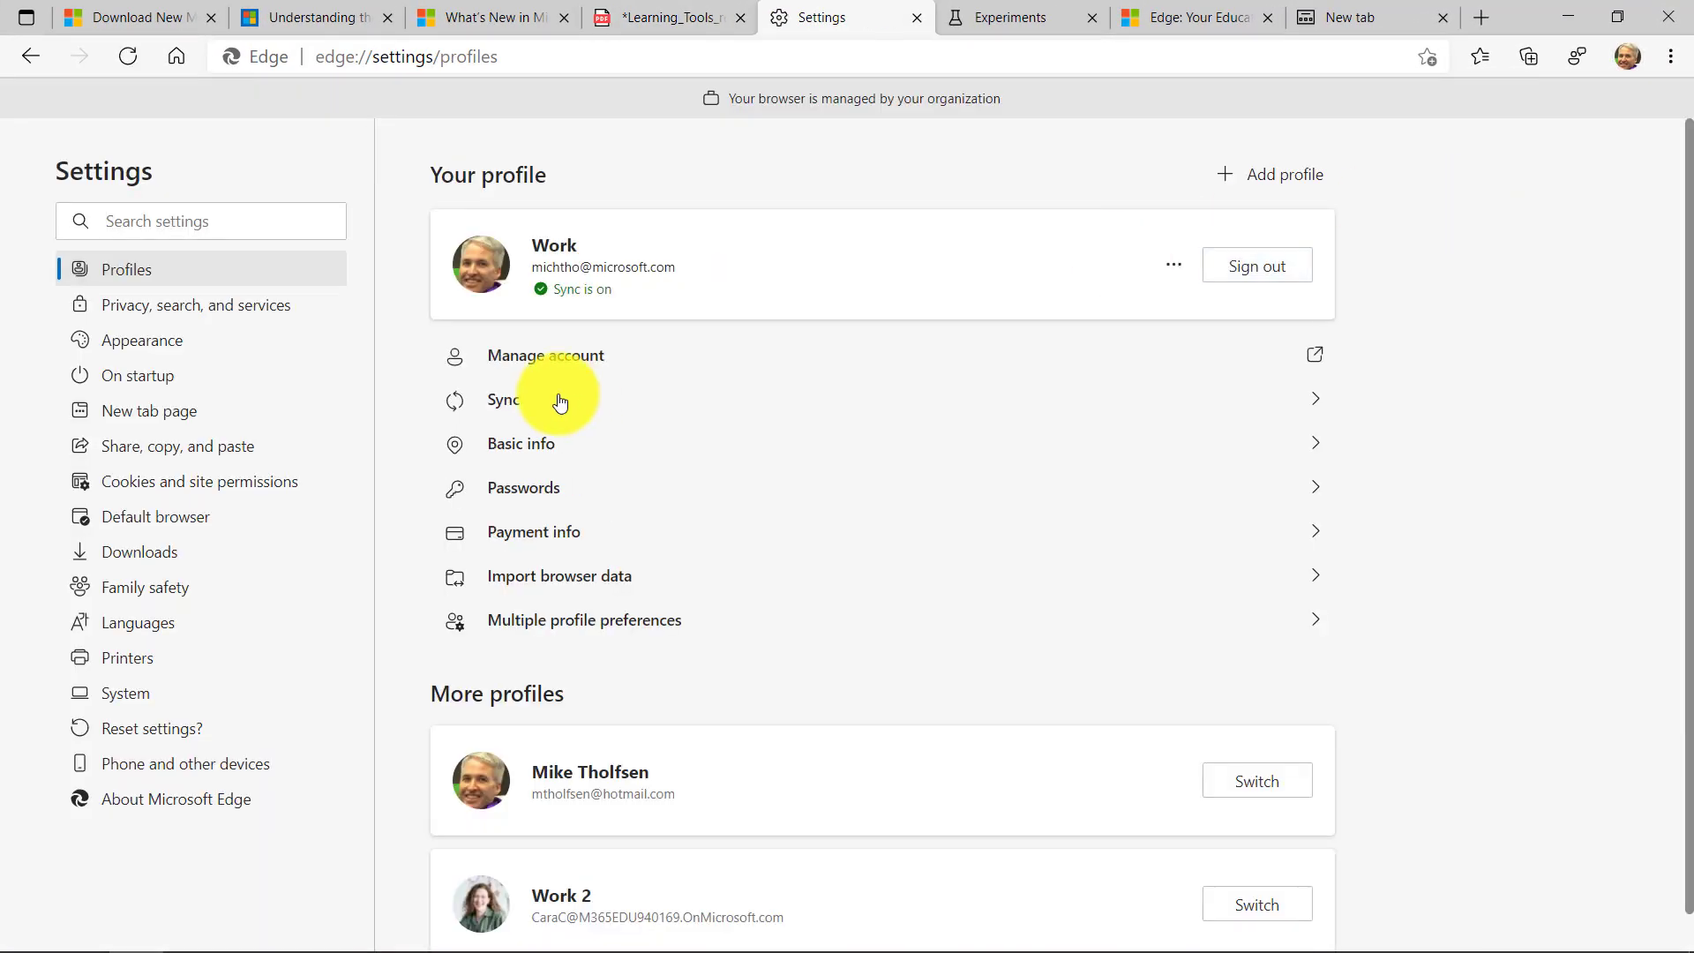
pyautogui.click(1309, 409)
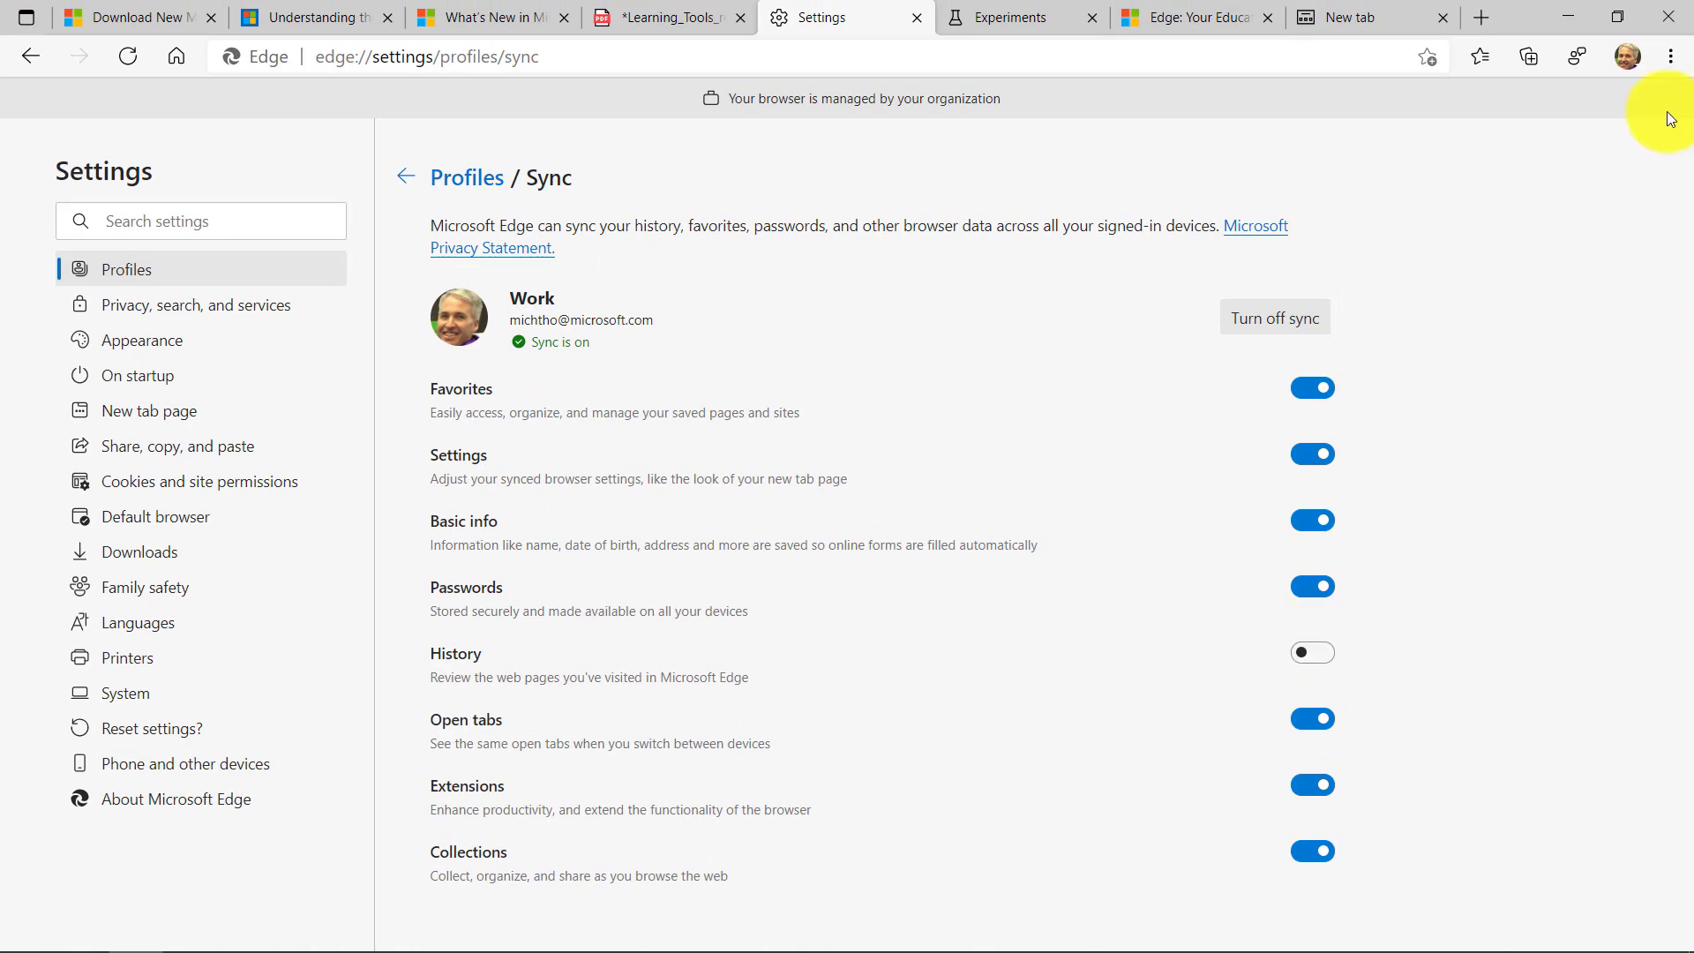
pyautogui.click(1620, 58)
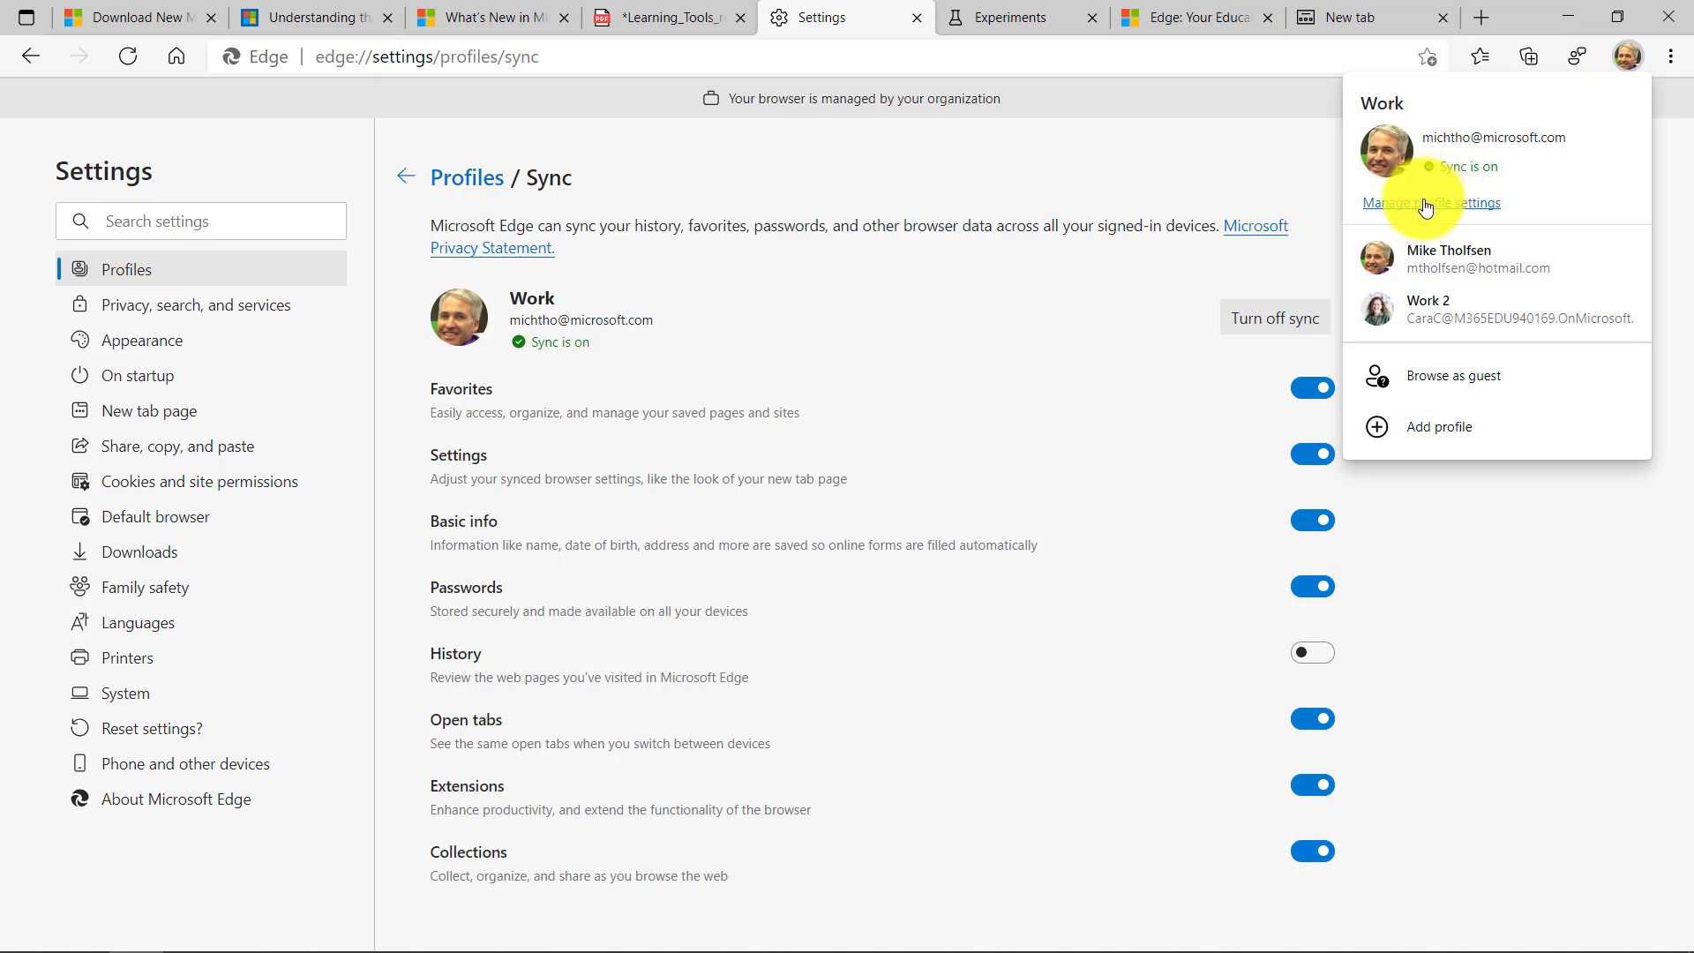
pyautogui.click(913, 177)
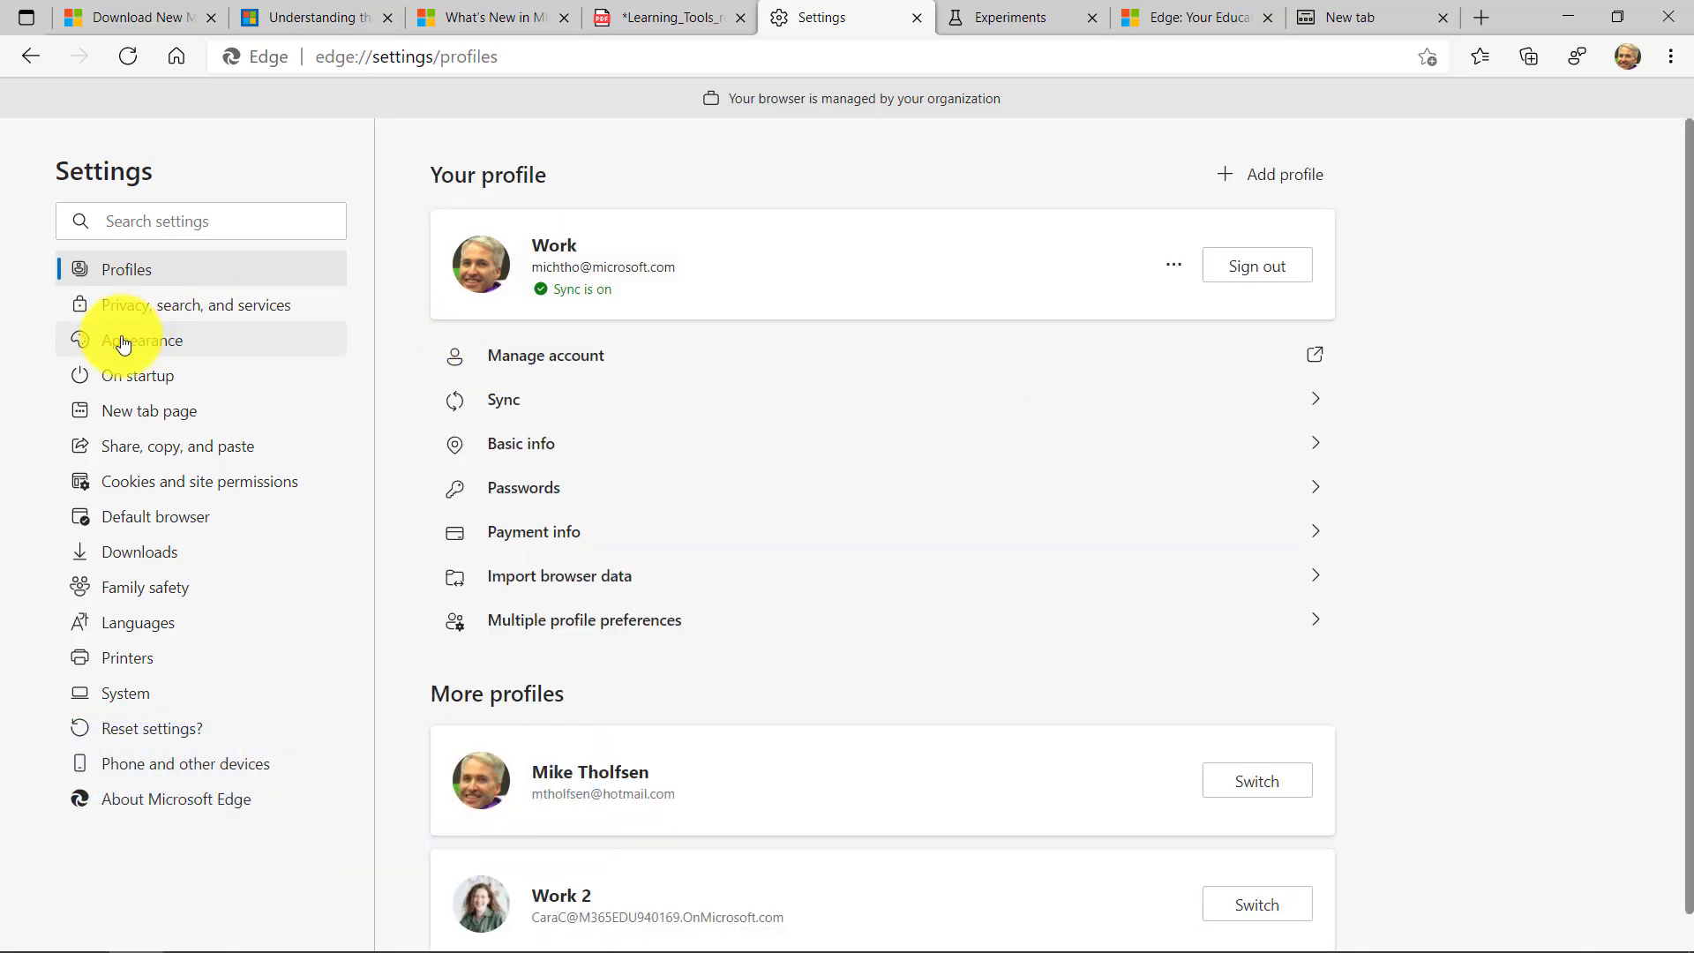
# - Set the Default theme to Dark in Appearance settings
pyautogui.click(236, 351)
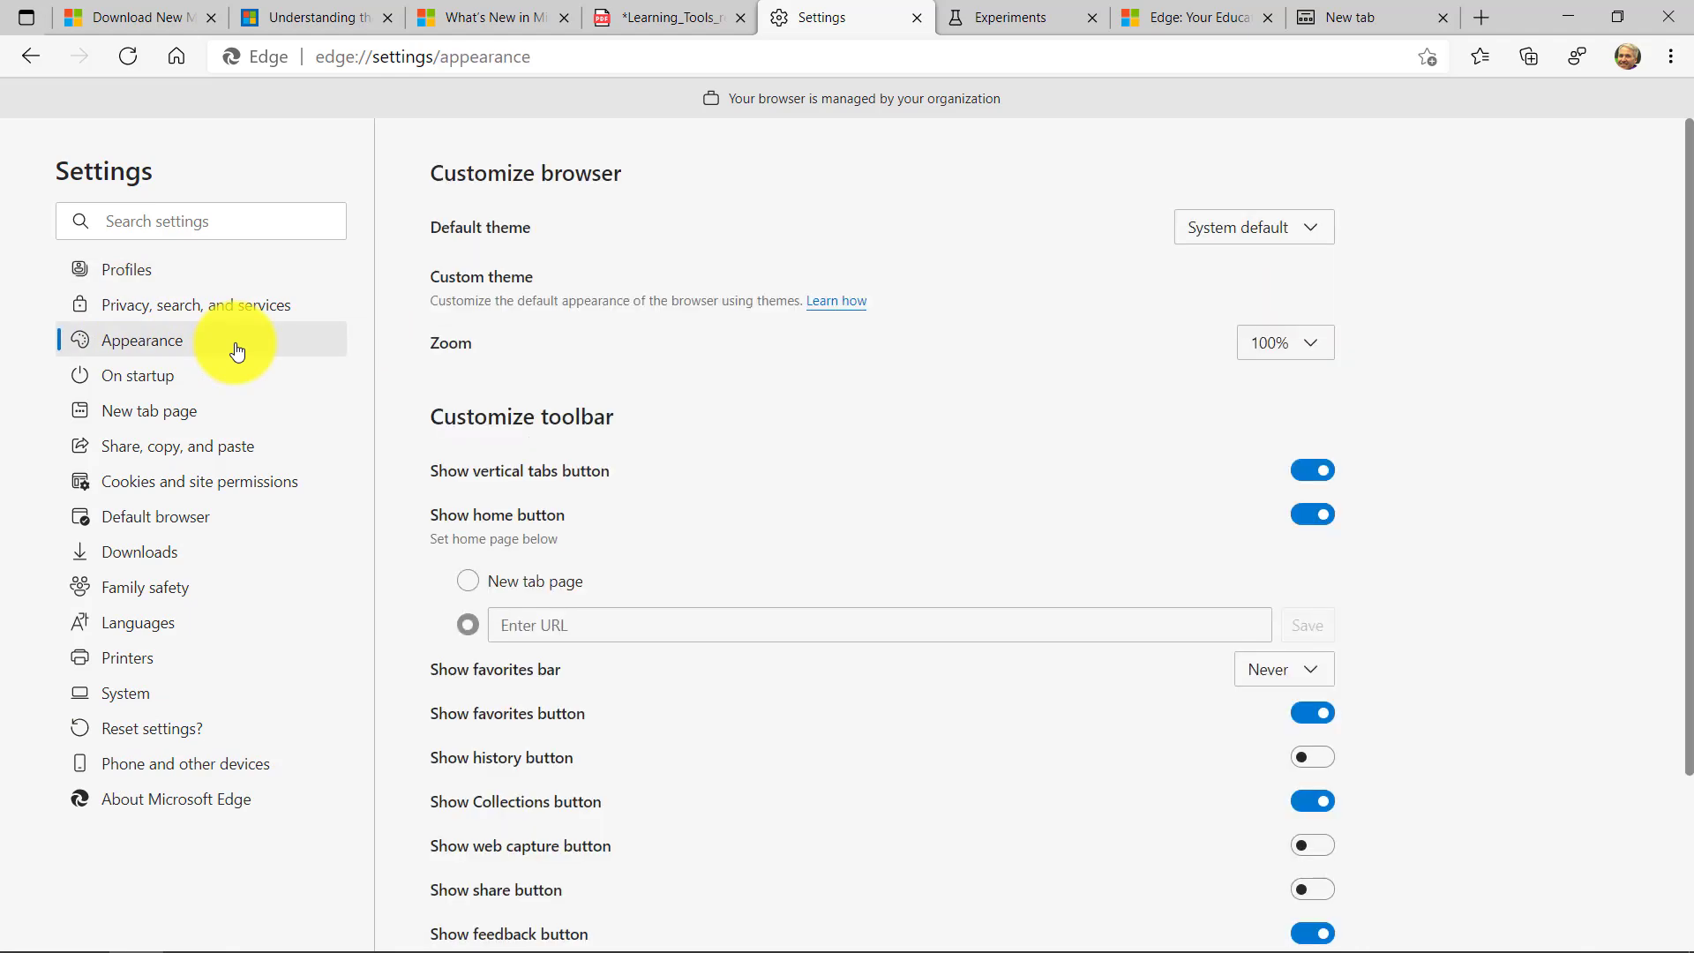
pyautogui.click(1281, 238)
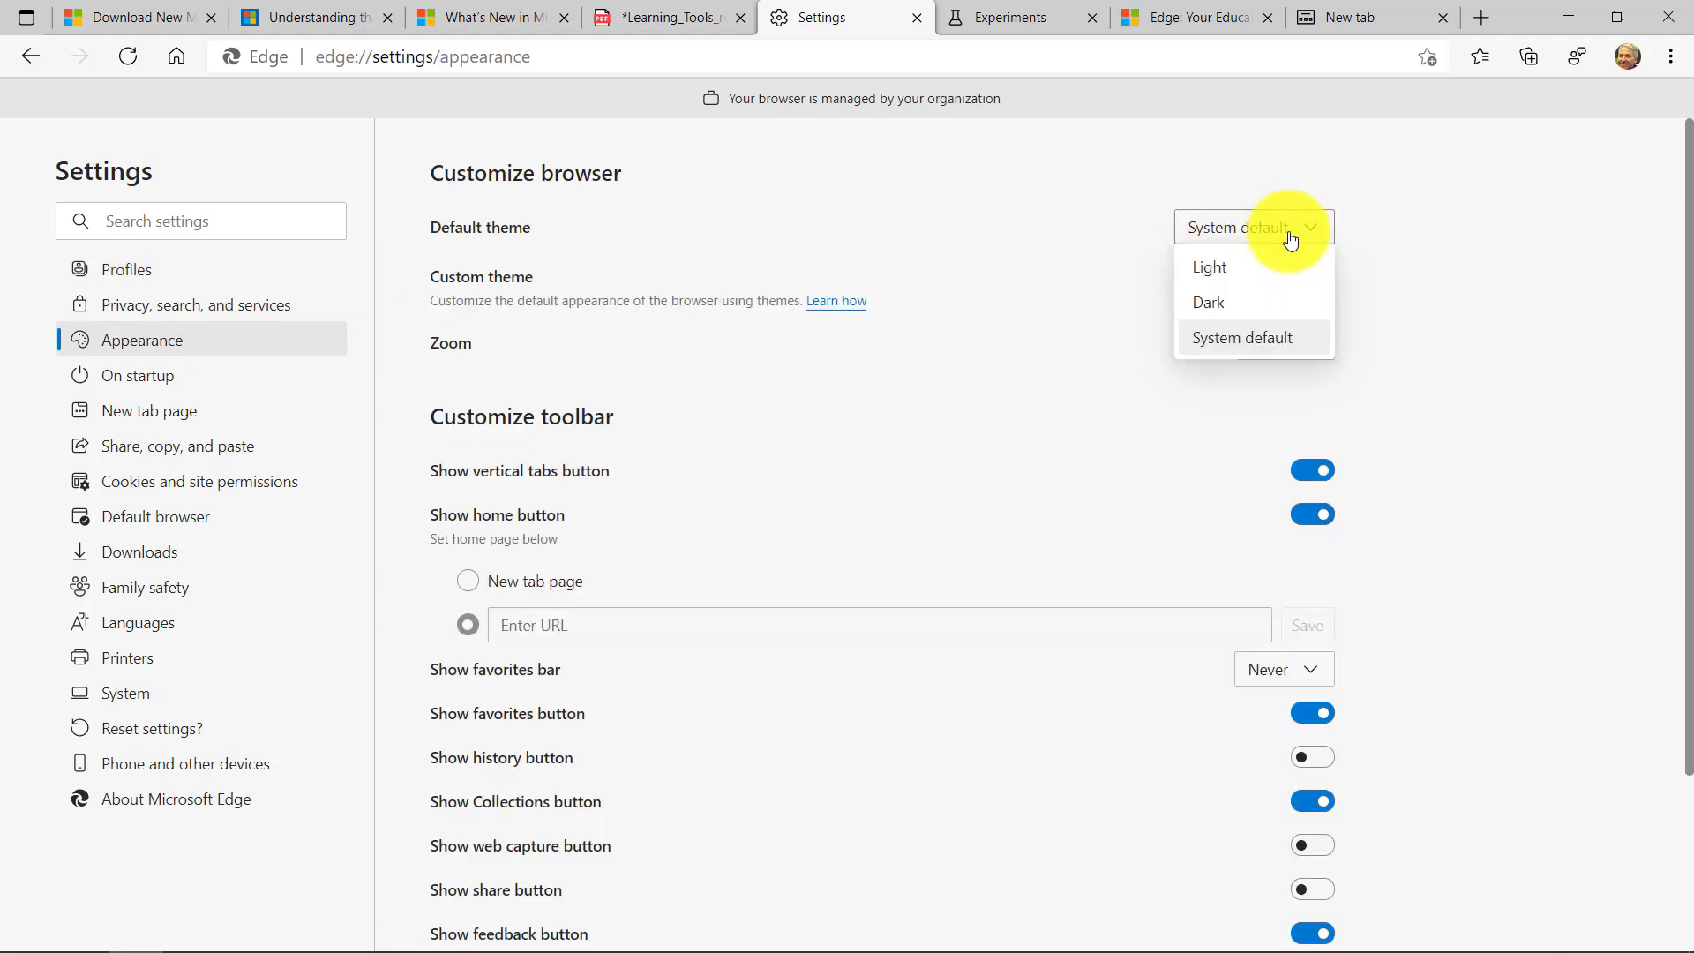
pyautogui.click(1296, 320)
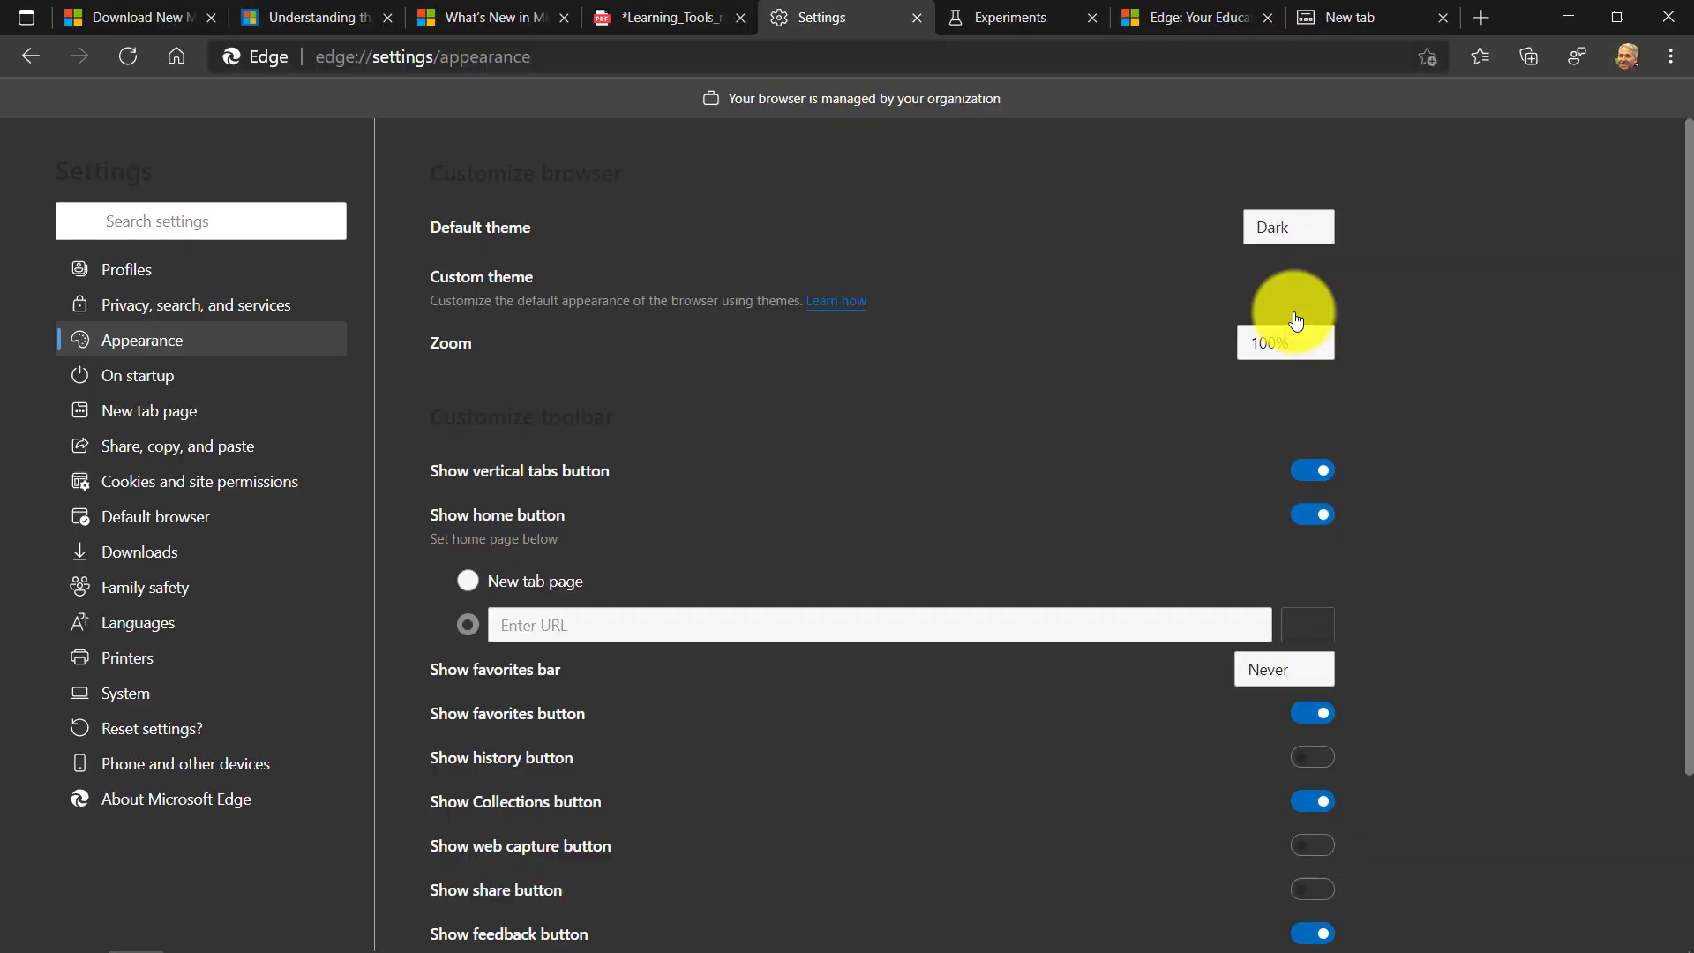